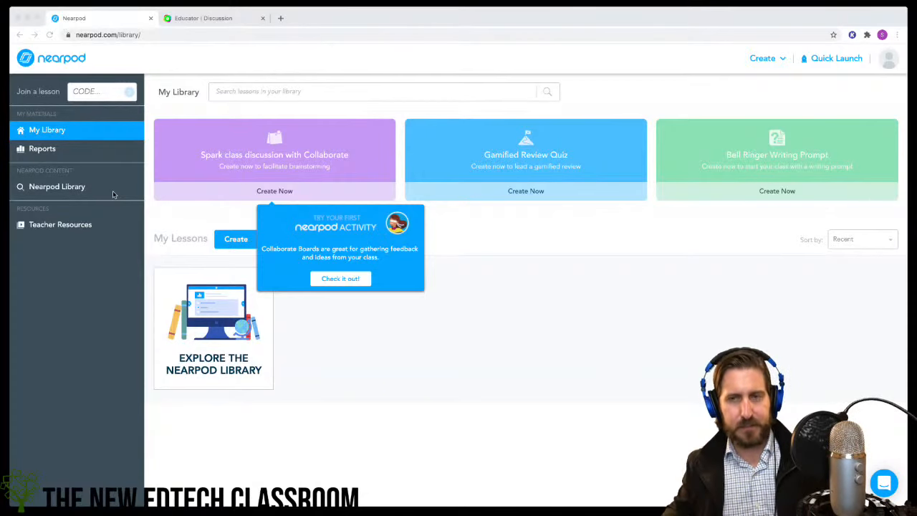
Step: Open the account upgrade page and examine how the Silver, Gold, Platinum and School & District plans compare
left_click(888, 61)
left_click(888, 61)
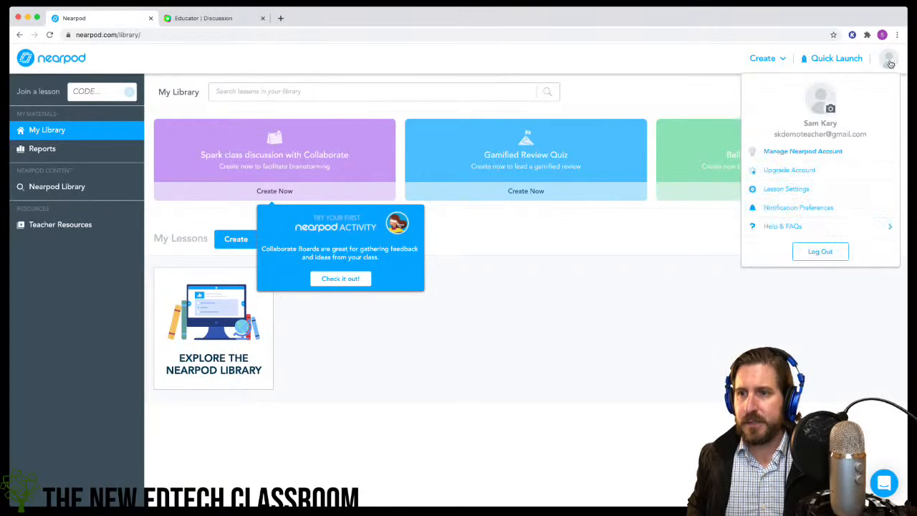
left_click(815, 176)
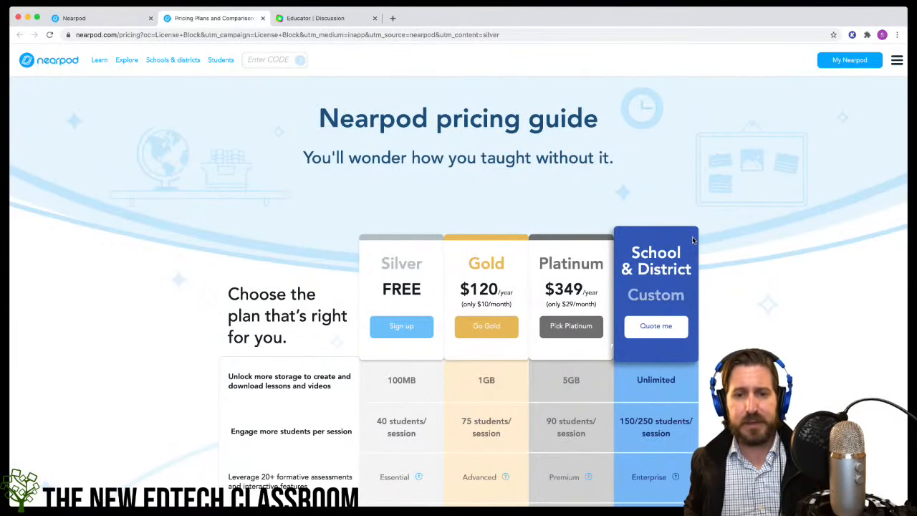
scroll(693, 240, "down", 2)
scroll(693, 241, "down", 1)
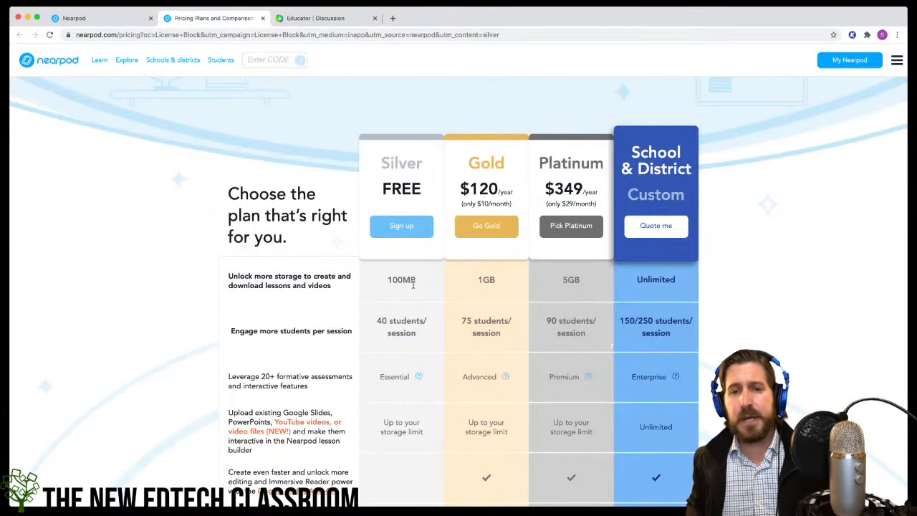
scroll(412, 283, "down", 1)
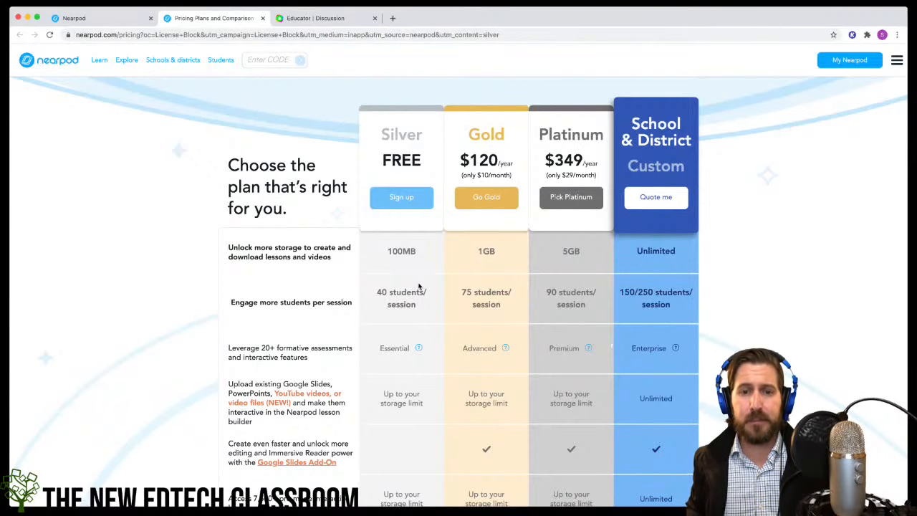
scroll(419, 287, "down", 3)
scroll(419, 287, "down", 2)
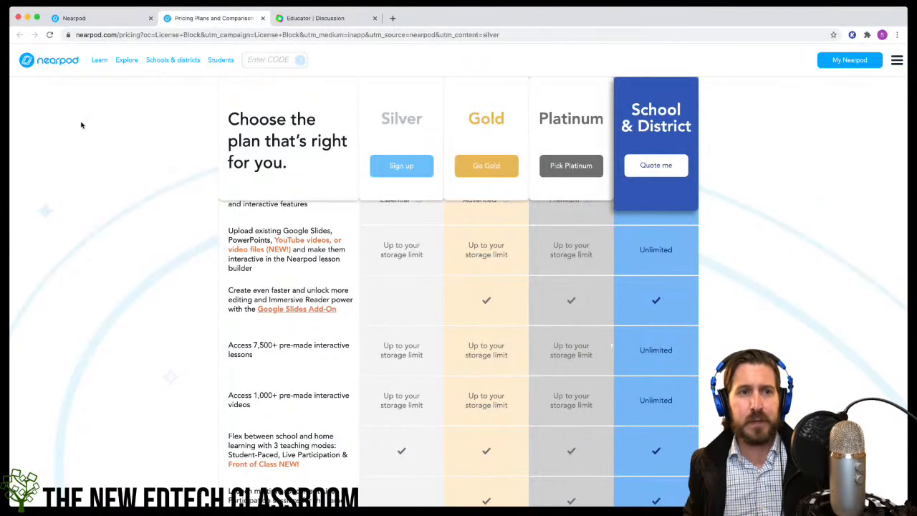
Step: Return to the home page, open the Nearpod Library and browse its Featured and Lessons collections
left_click(52, 62)
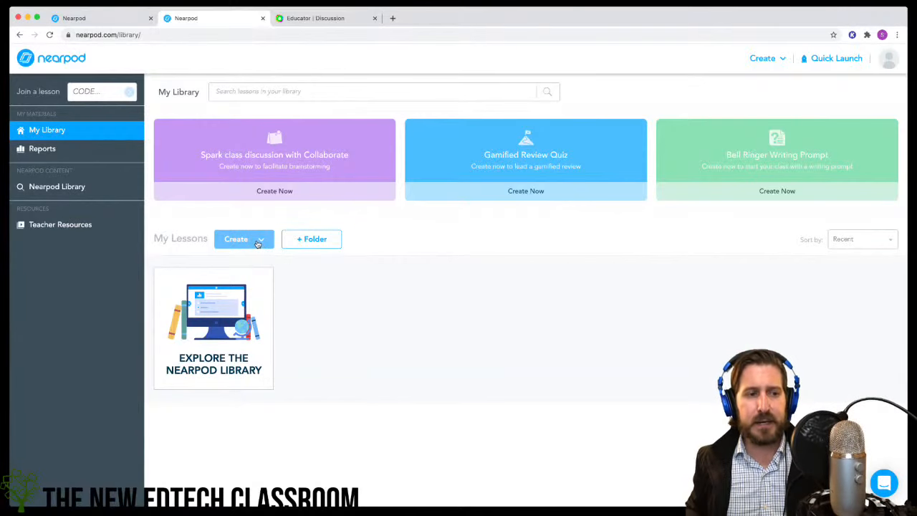
left_click(49, 188)
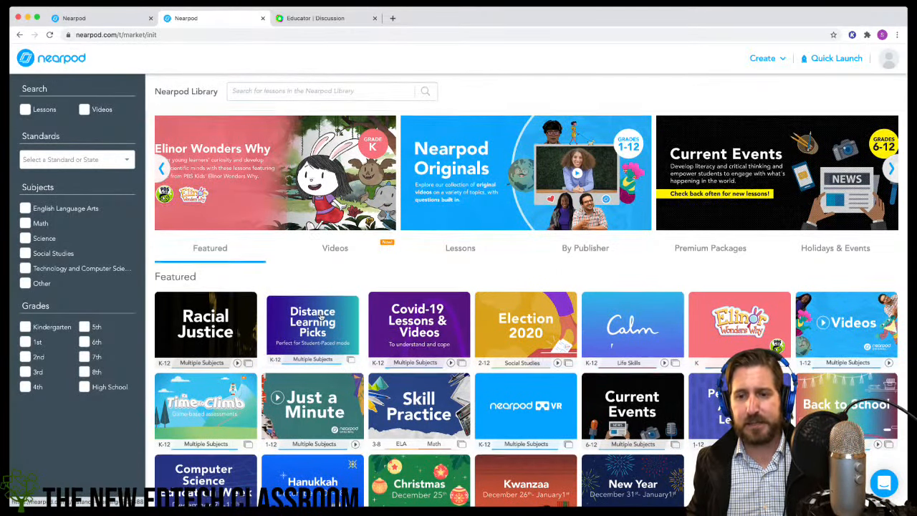
scroll(321, 316, "down", 2)
scroll(321, 317, "down", 1)
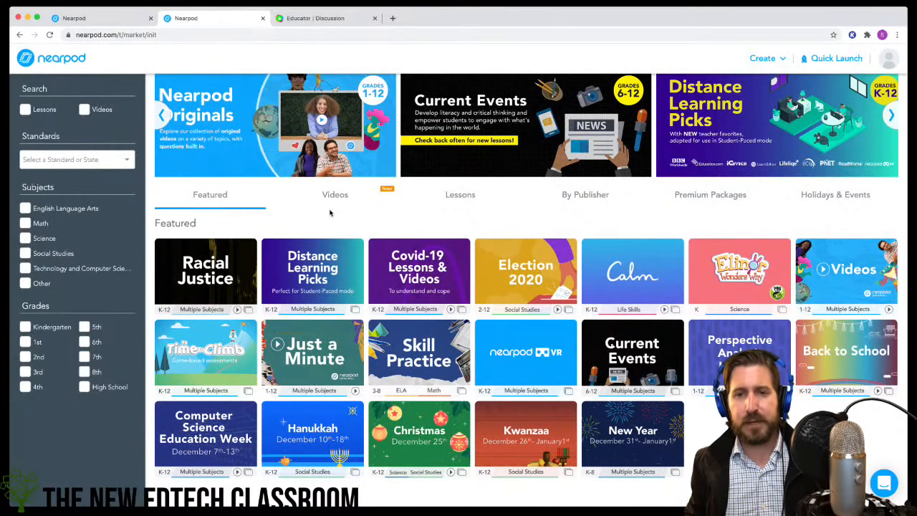
left_click(451, 195)
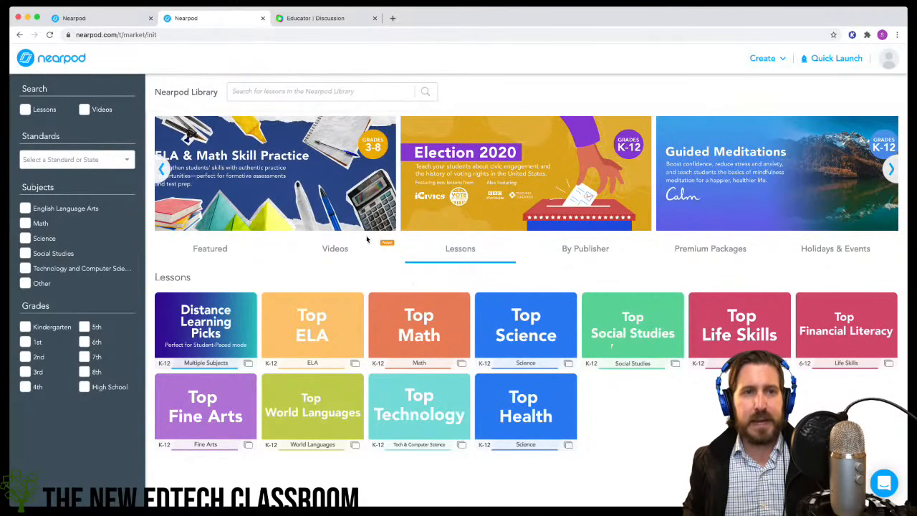
Step: Go back to My Library and create a new lesson from scratch
left_click(27, 60)
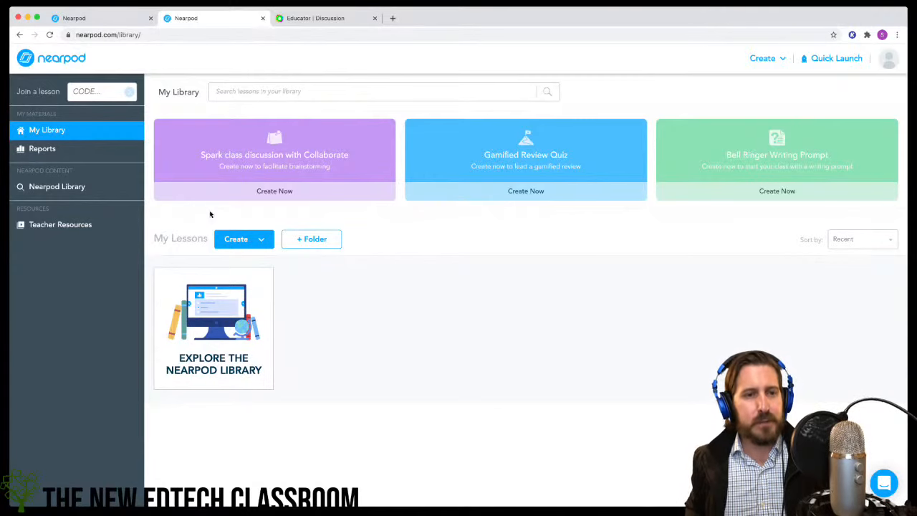
left_click(265, 244)
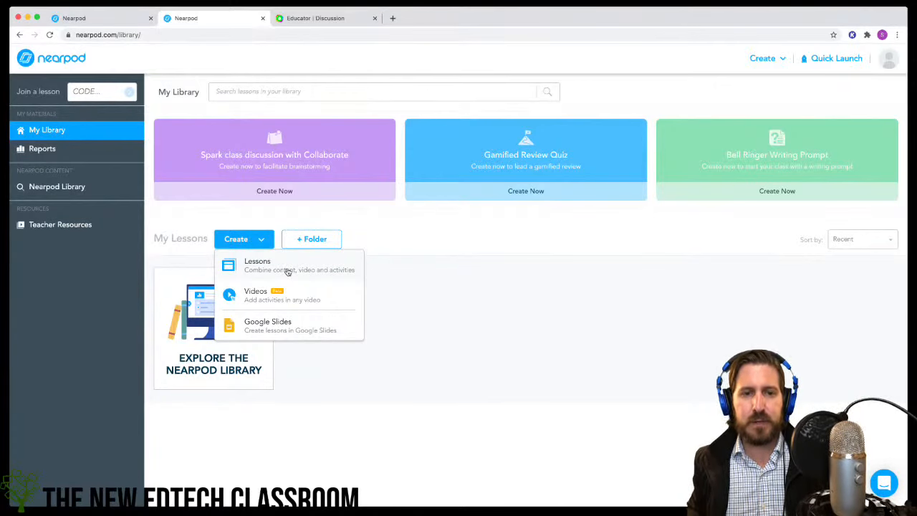
left_click(287, 271)
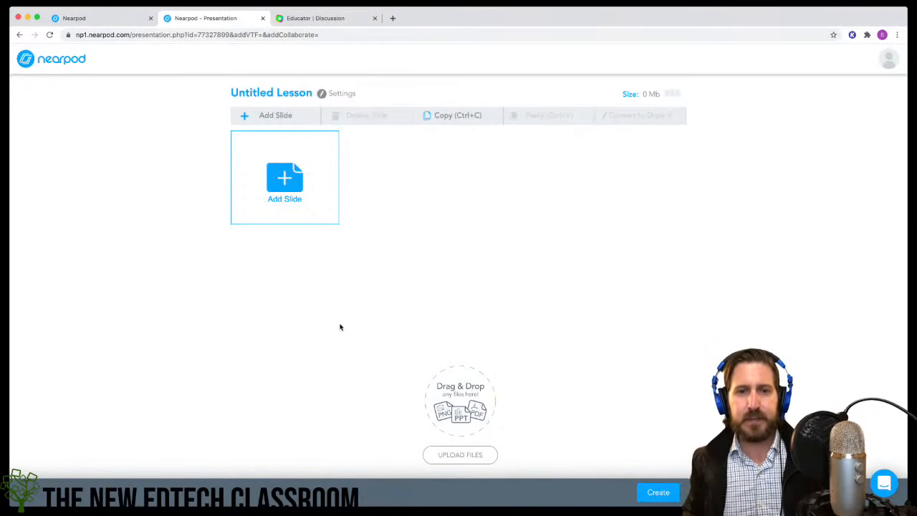
Step: Add a content slide to the untitled lesson and enter "Demo Lesson" as the slide title
left_click(292, 186)
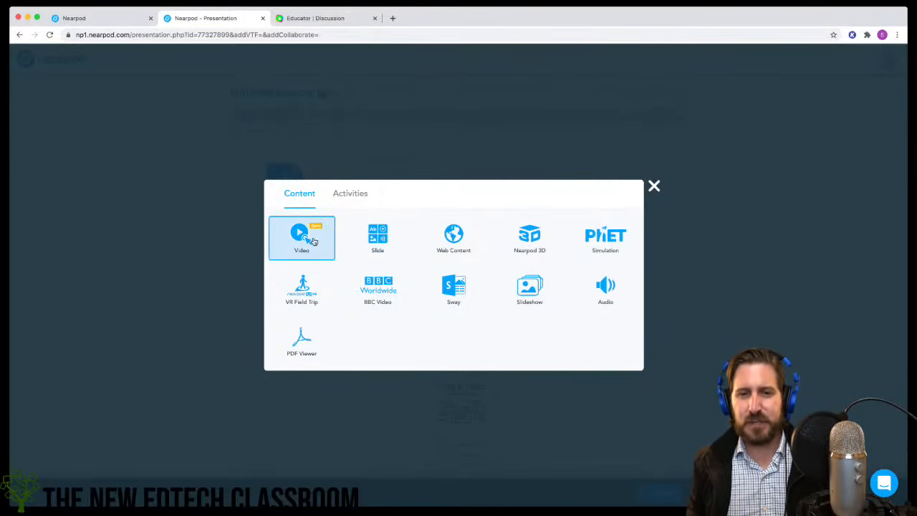
left_click(380, 244)
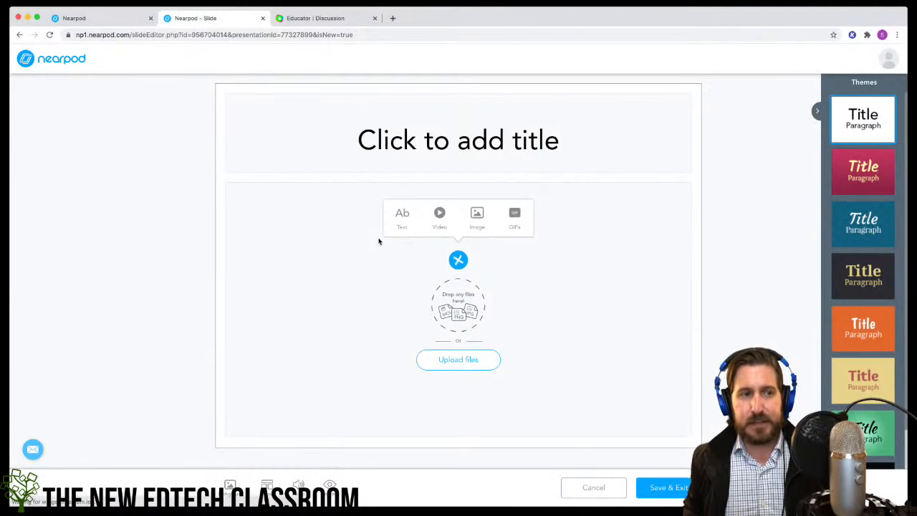
left_click(427, 144)
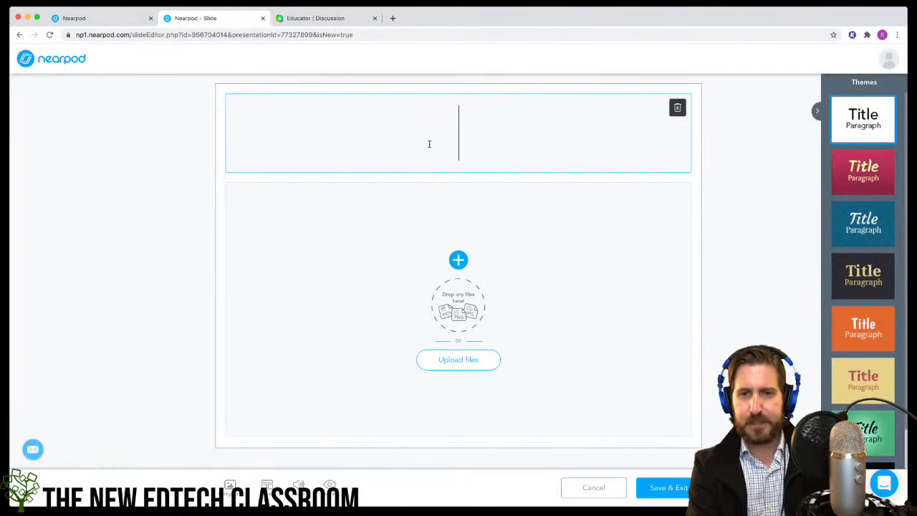
type("J")
key("BackSpace")
type("Dem")
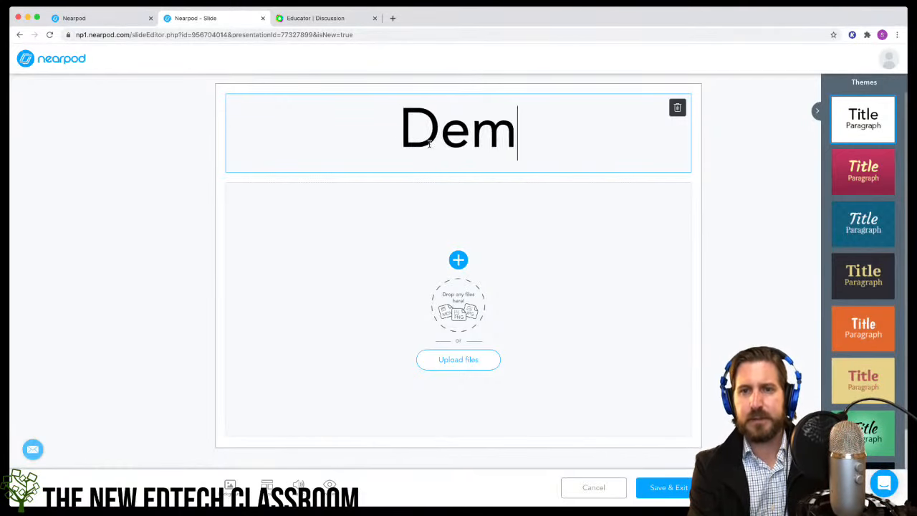
type("o Lesson")
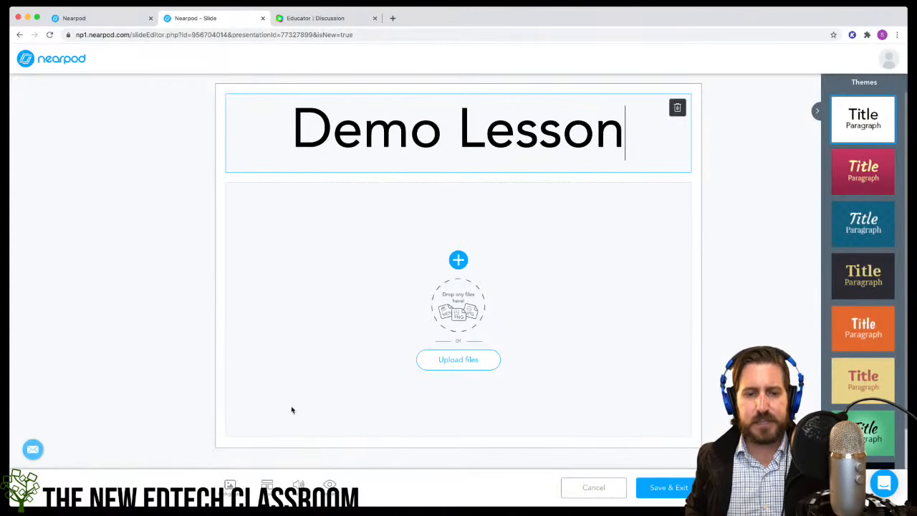
Step: Switch the slide to the title + two elements layout and make the left element a text box
left_click(269, 487)
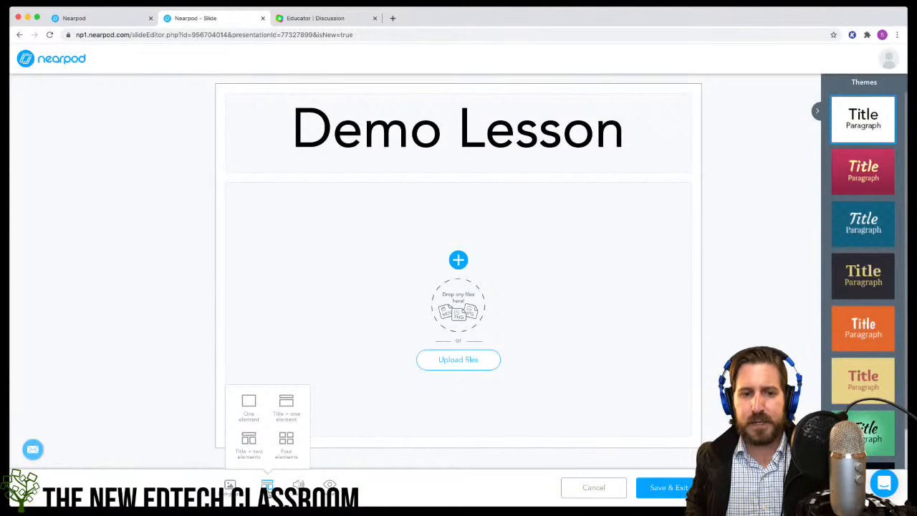
left_click(250, 443)
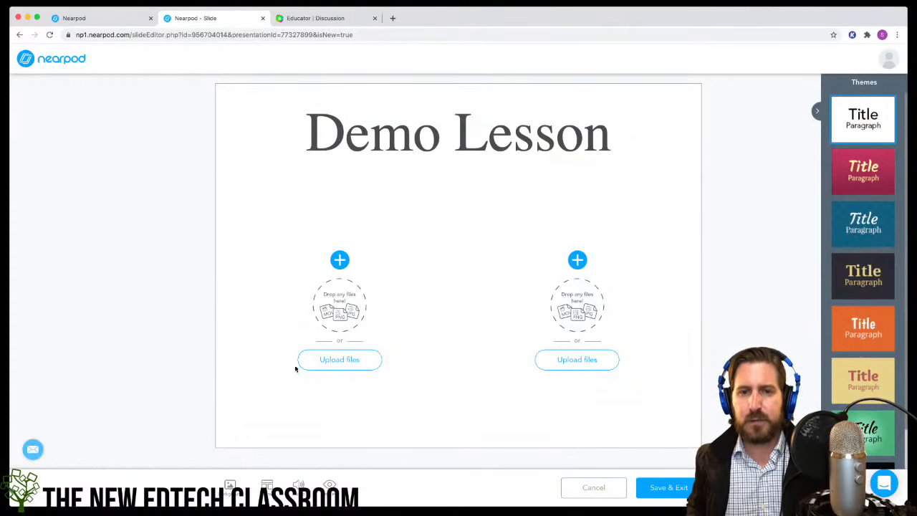
left_click(339, 260)
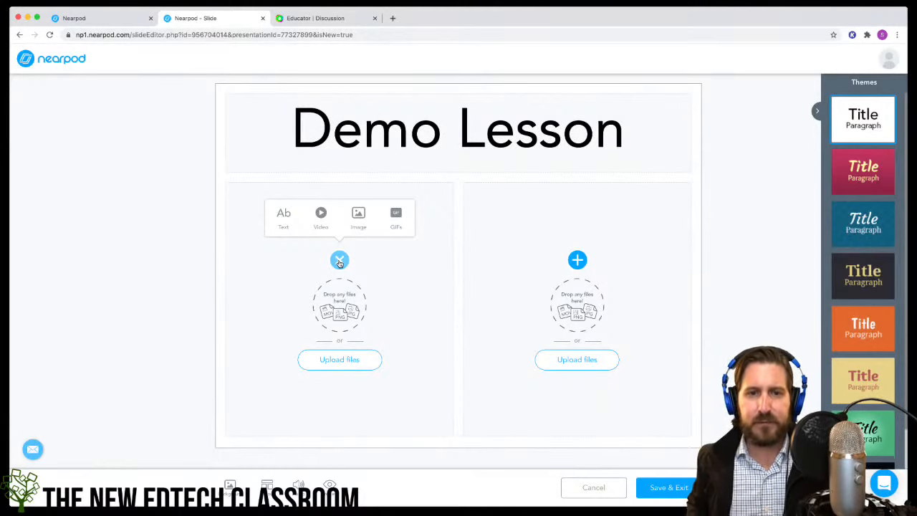
left_click(281, 210)
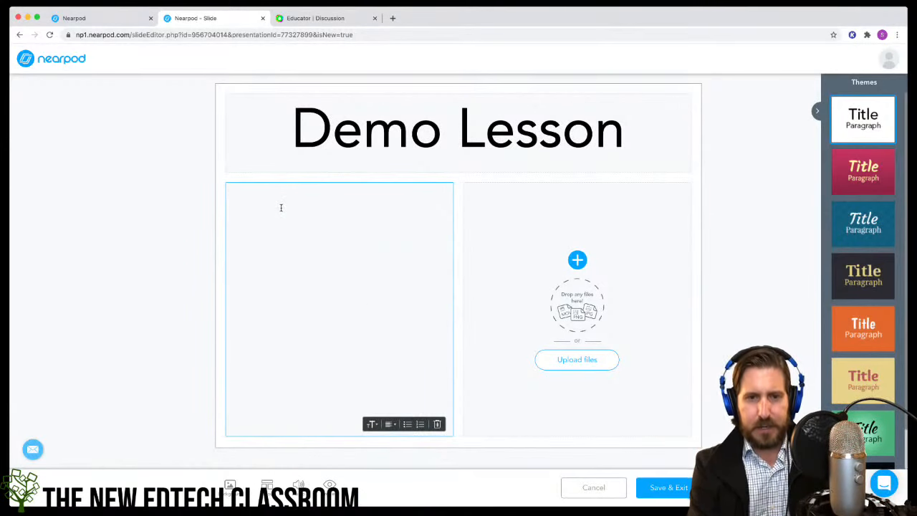
Step: Enter "Agenda" in the text box, followed after a blank line by Opening, Main Lesson and Closure on separate lines
type("Ageda")
key("BackSpace")
key("BackSpace")
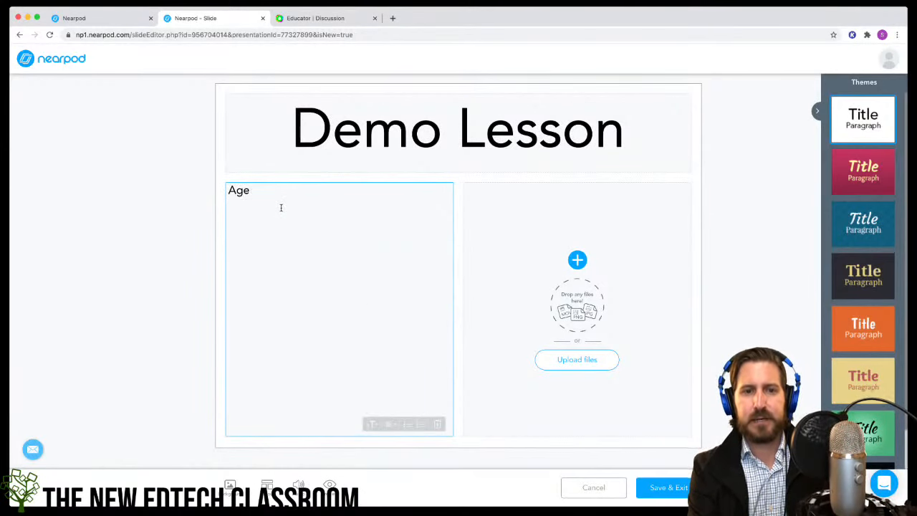
type("nda  ")
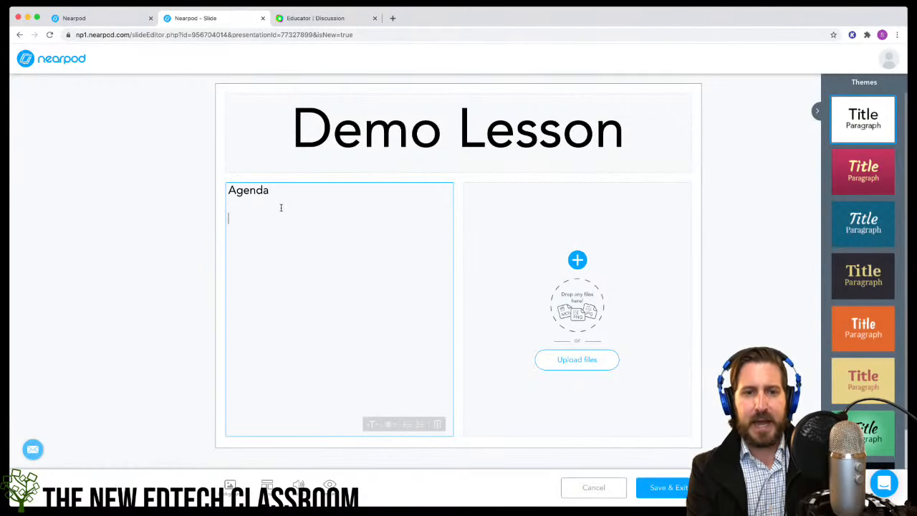
type("Opening")
key("Return")
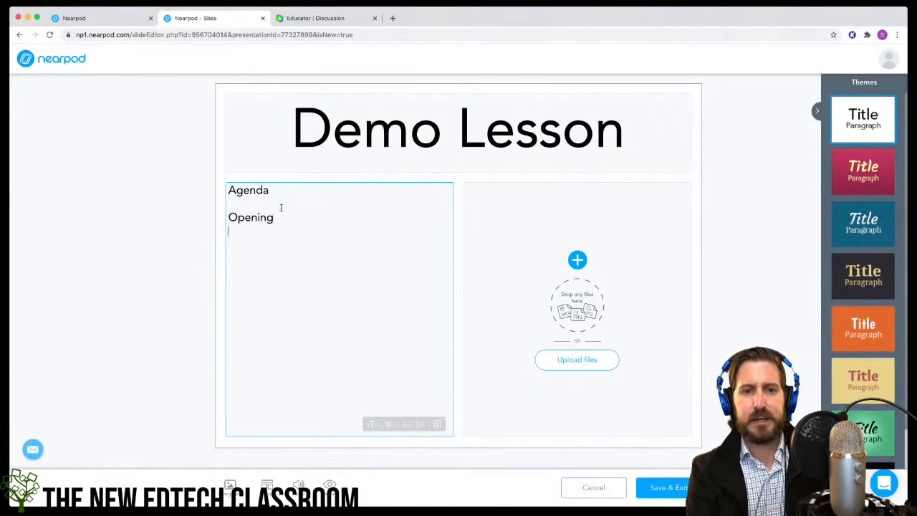
type("Main Lesson")
key("Return")
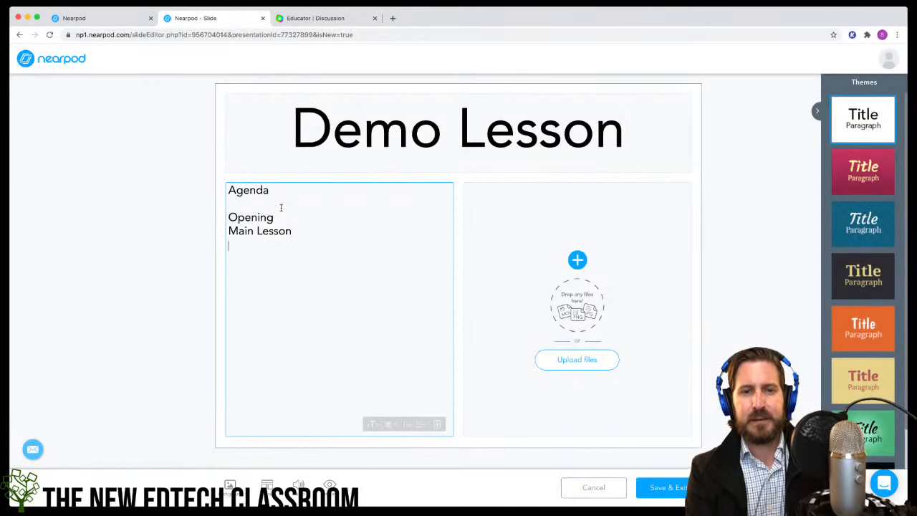
type("Clois")
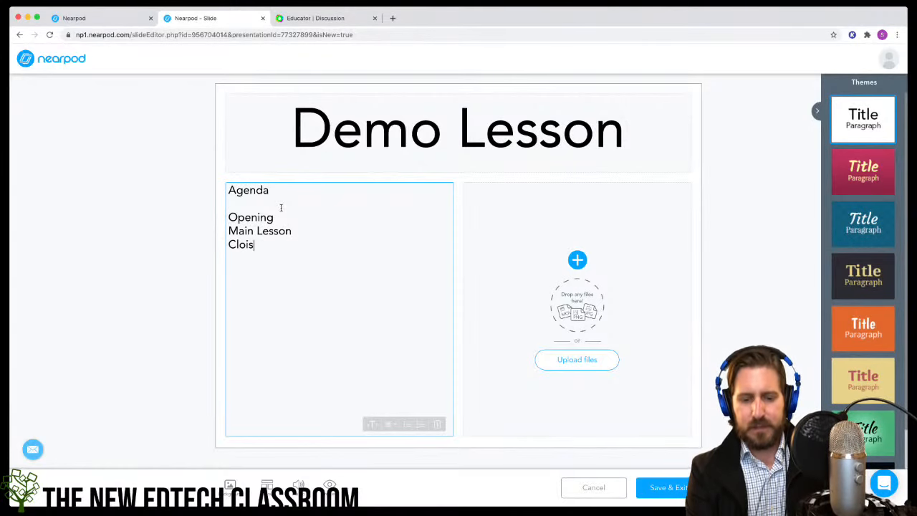
key("BackSpace")
key("BackSpace")
type("sure")
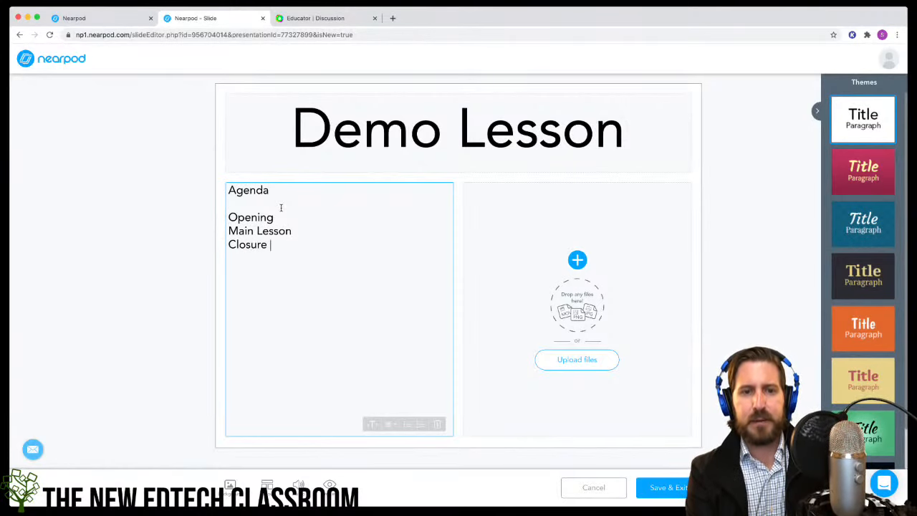
Step: Below the agenda, leave a blank line and add "Learning Targets" with "SWBAT ..." on the following line
key("Return")
key("Return")
type("Learning Targets")
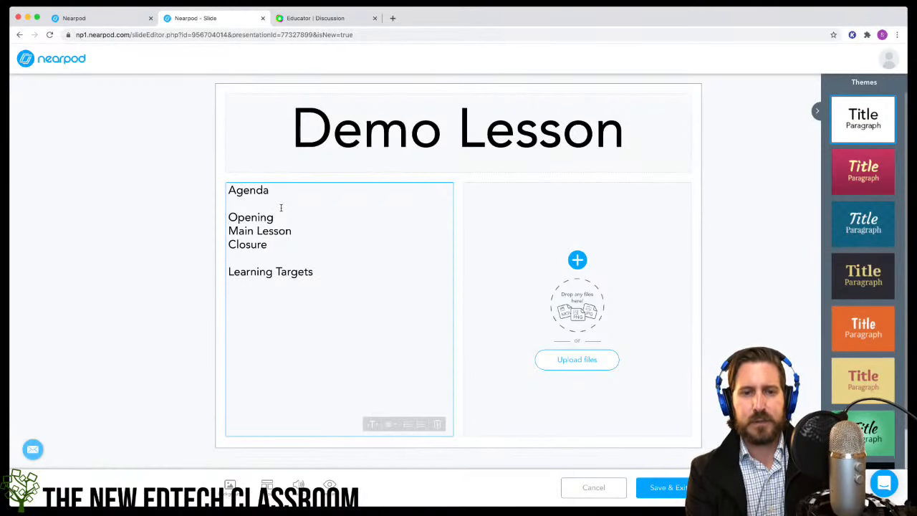
key("Return")
type("SWBAT ")
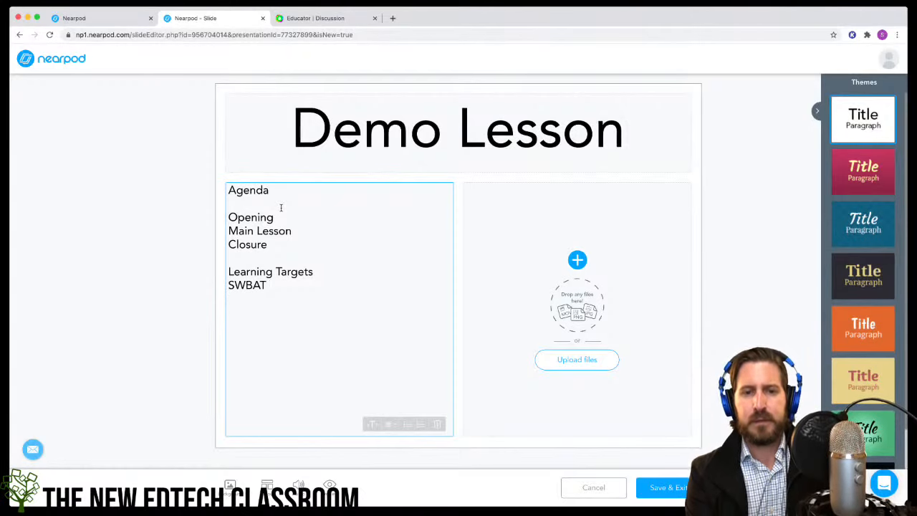
type("...")
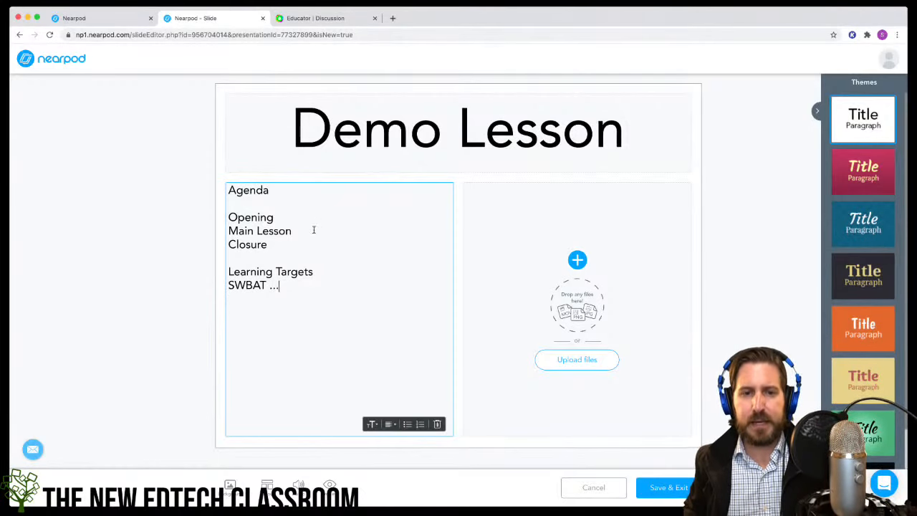
Step: Increase the font size of all the agenda and learning target text
left_click_drag(285, 286, 213, 189)
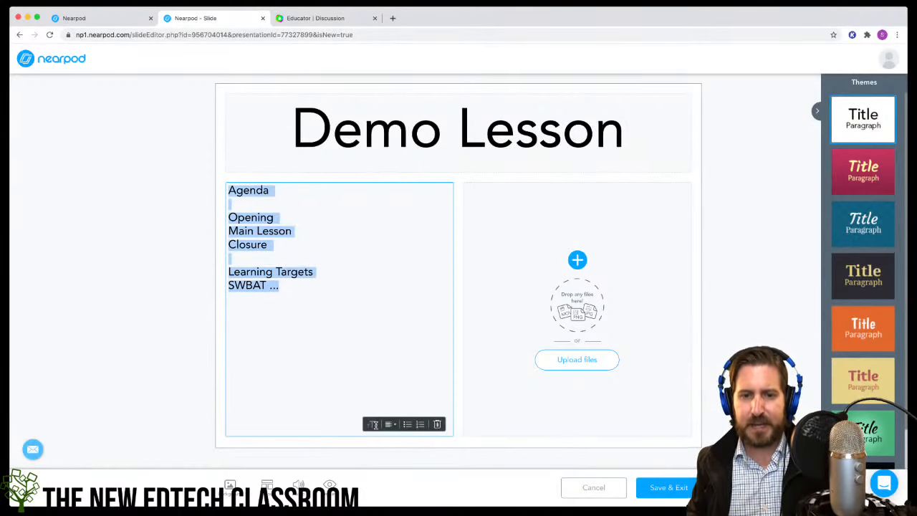
left_click(371, 424)
left_click(386, 389)
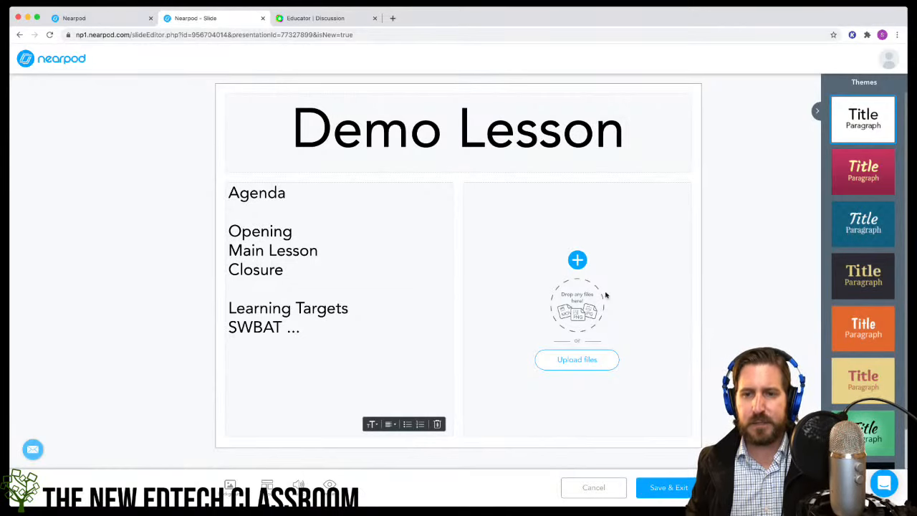
Step: Fill the empty element beside the agenda with the first GIF found by searching for "fun", the red and yellow "Fun" lettering
left_click(577, 265)
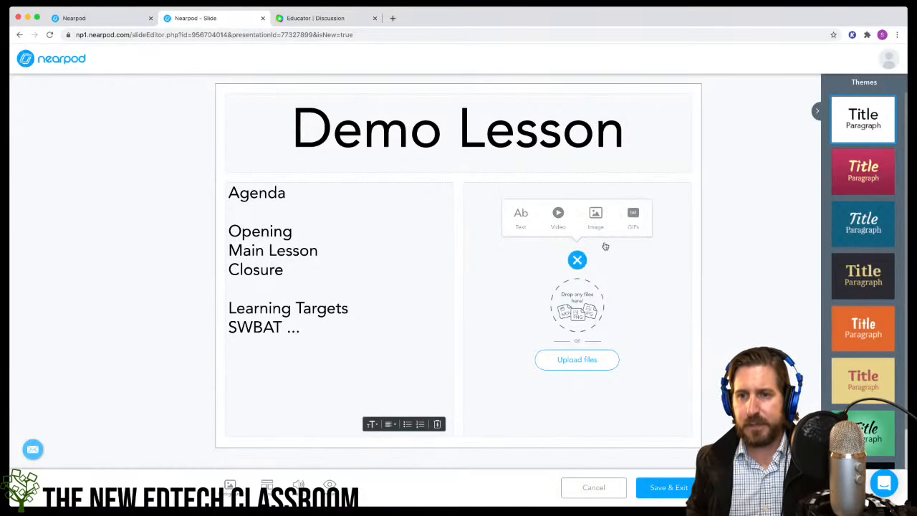
left_click(633, 215)
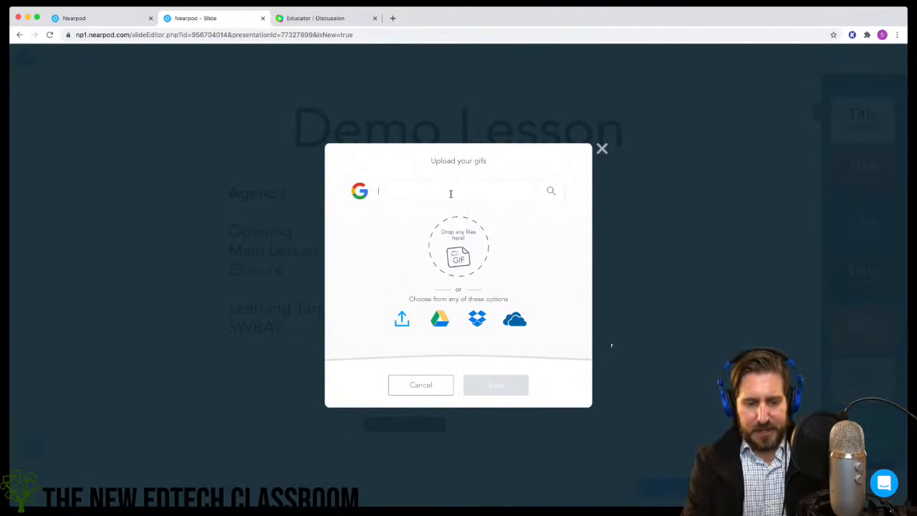
type("fun")
key("Return")
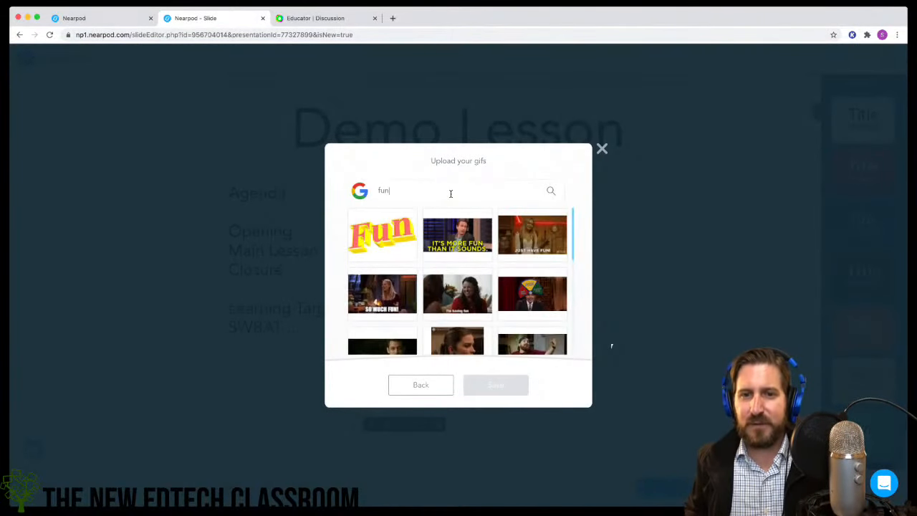
left_click(398, 233)
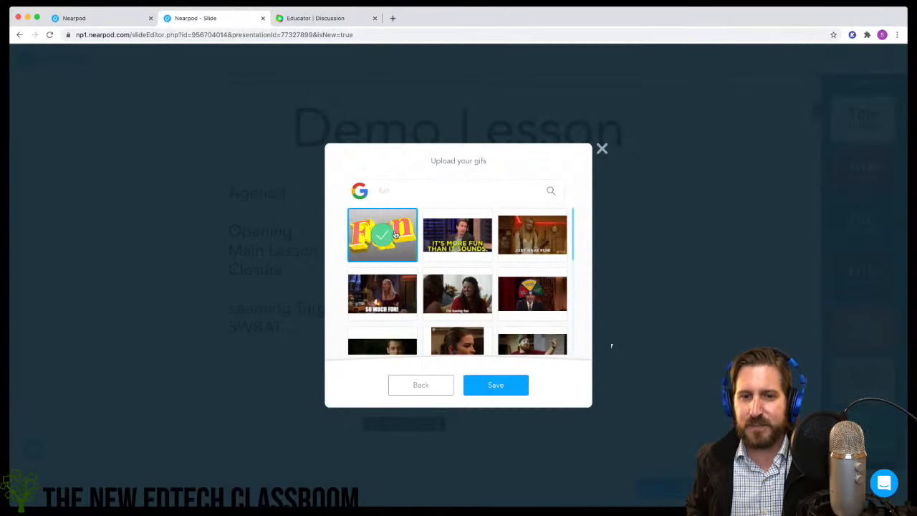
left_click(494, 385)
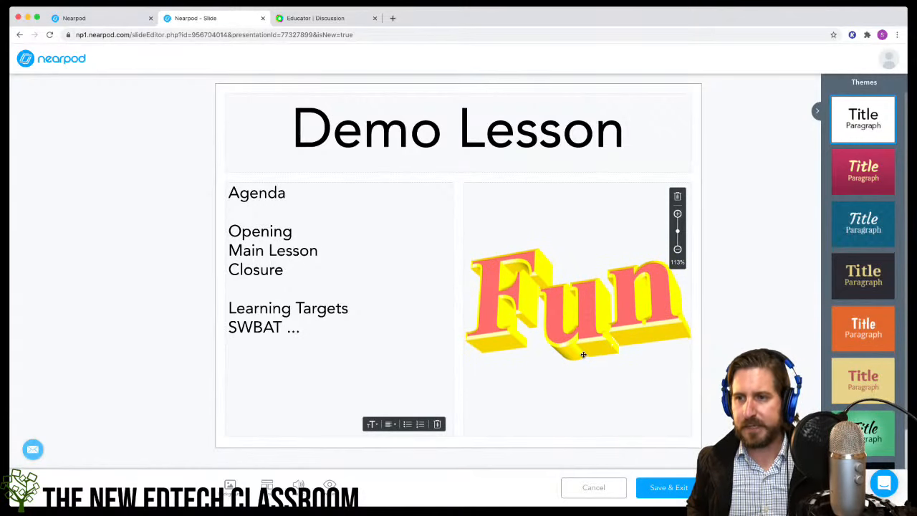
Step: Apply the dark blue theme with the script title to the slide and save it, accepting the theme change for the whole lesson
left_click(853, 237)
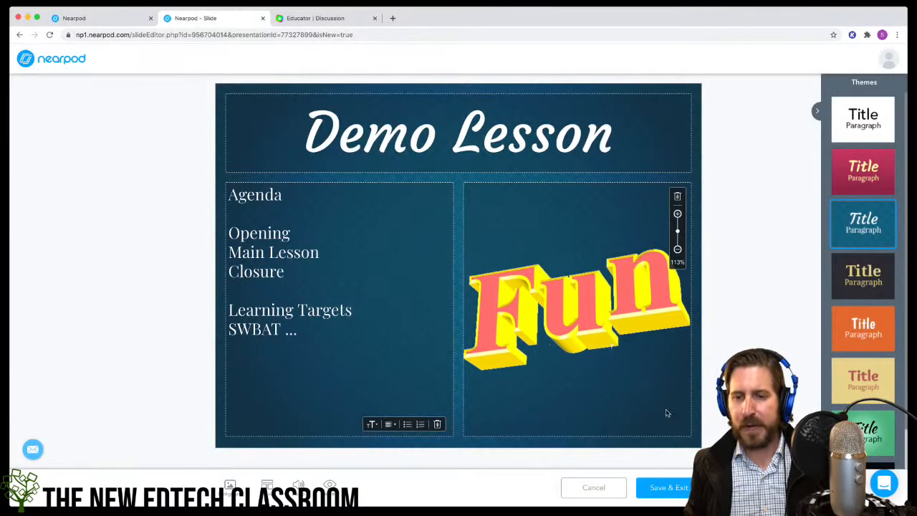
left_click(669, 488)
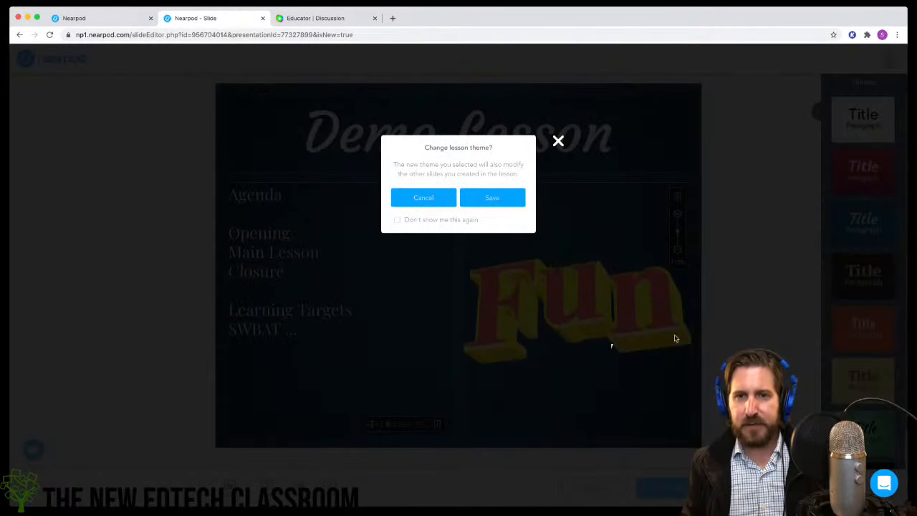
left_click(492, 197)
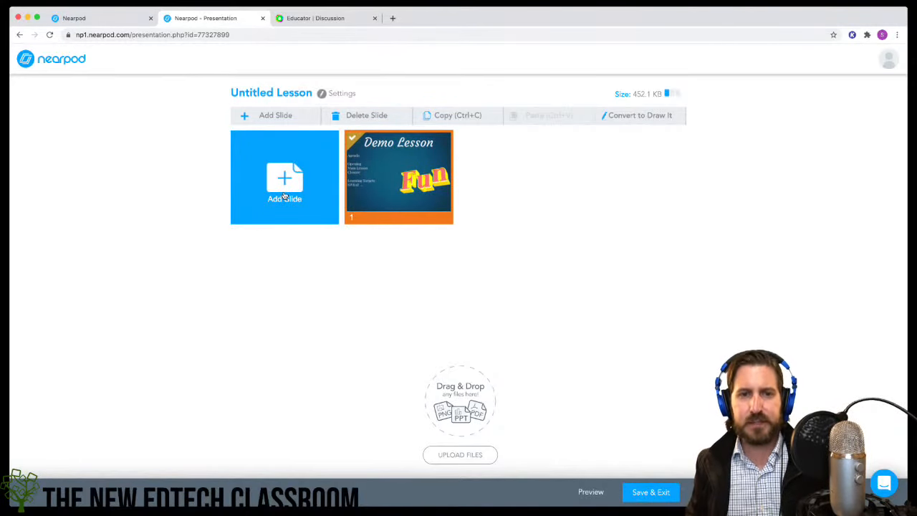
Step: Add a Draw It activity to the lesson with the instructions "Draw what you think the respiratory looks like"
left_click(280, 186)
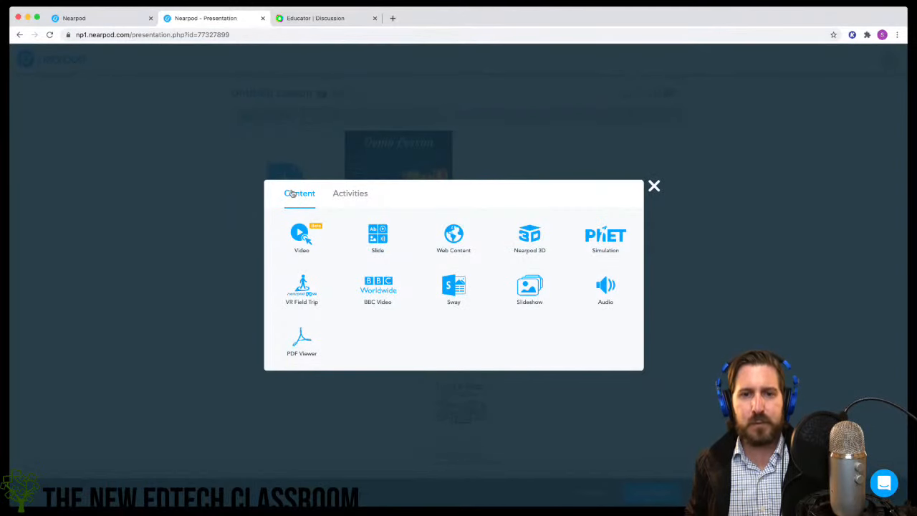
left_click(348, 200)
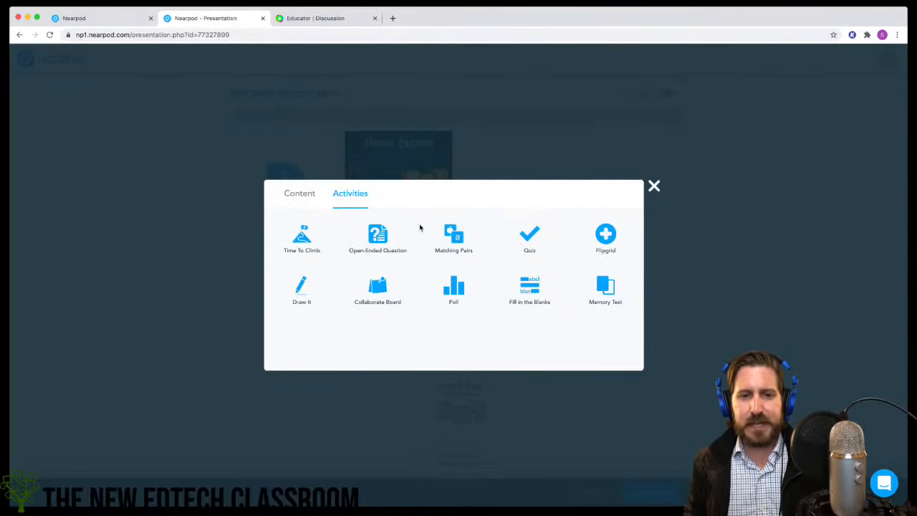
left_click(295, 293)
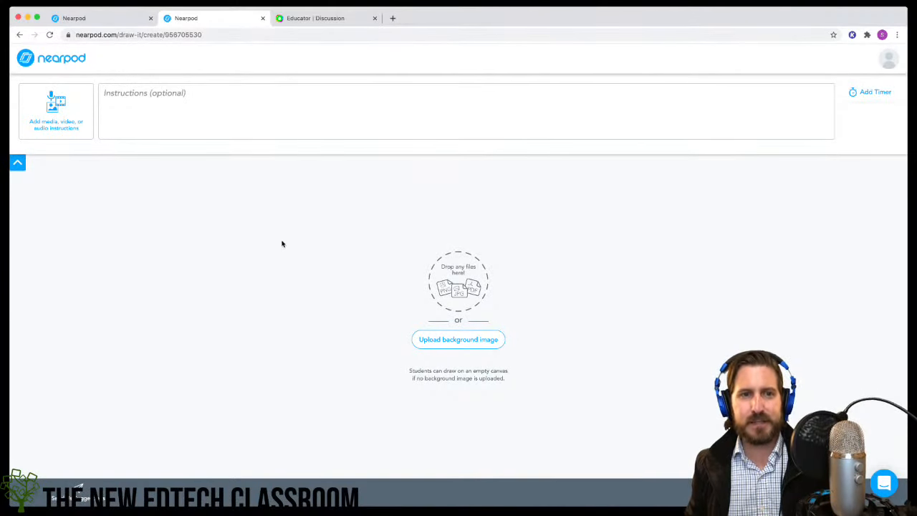
left_click(282, 99)
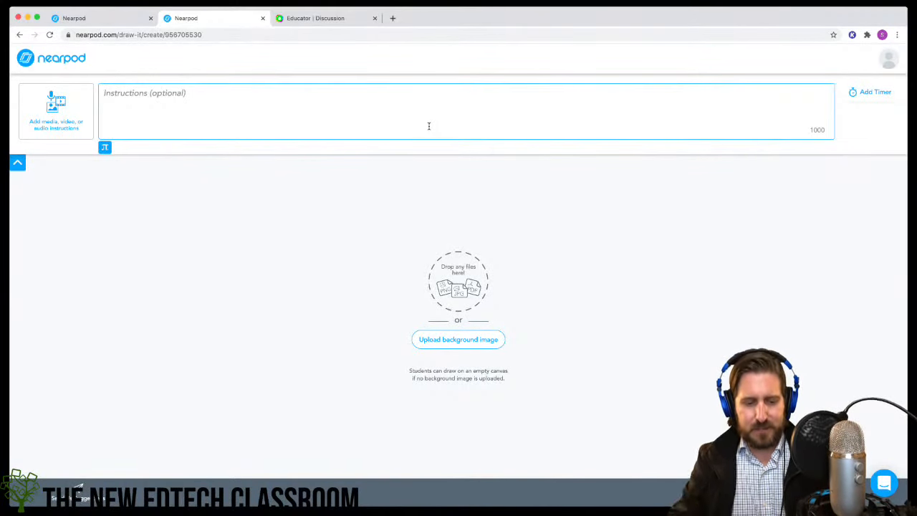
type("Dra")
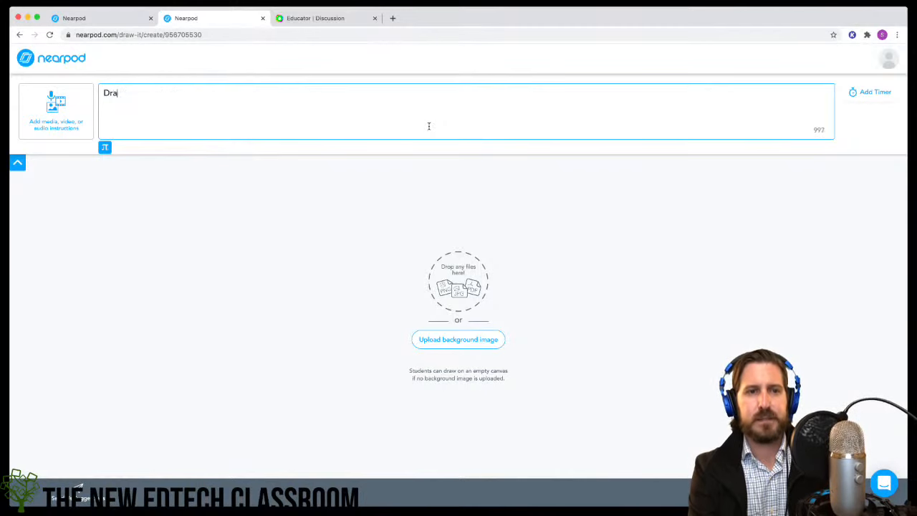
type("w what you think the respi")
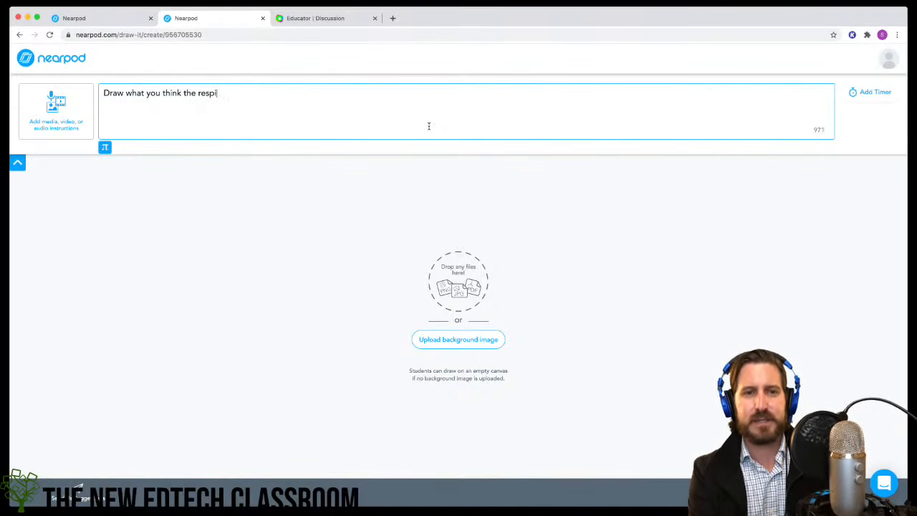
type("ratory look")
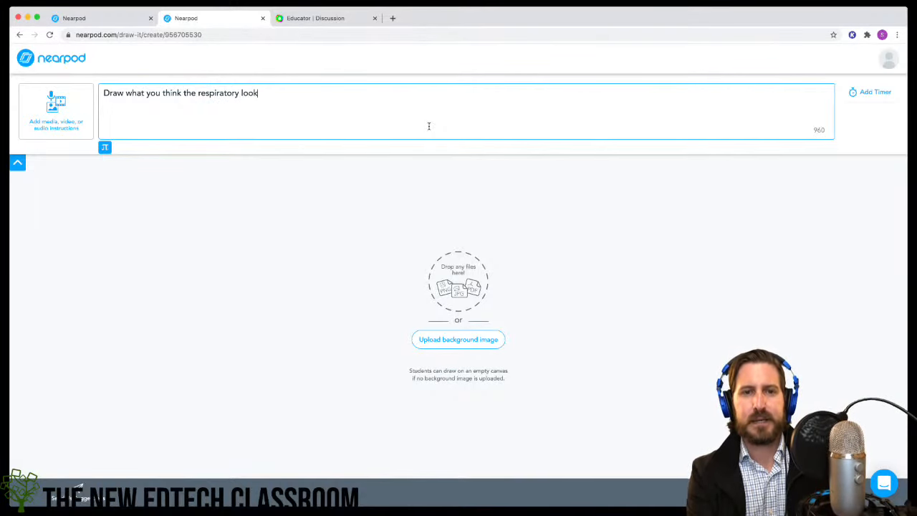
type("s like")
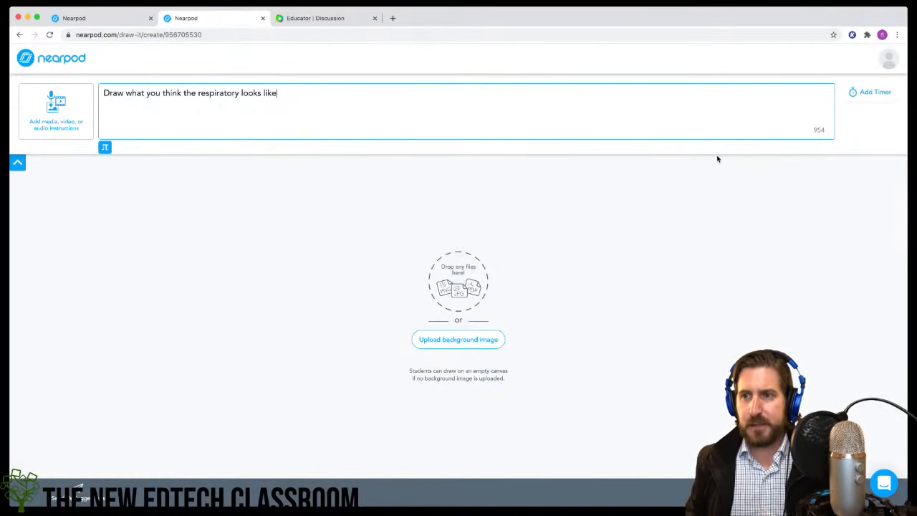
Step: Give the Draw It activity a timer of 2 minutes 00 seconds and save the activity to the lesson
left_click(874, 100)
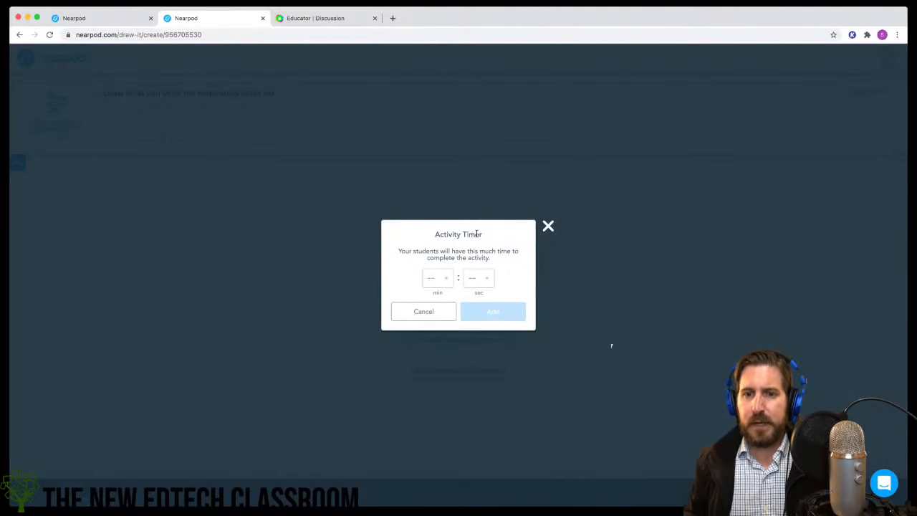
left_click(445, 278)
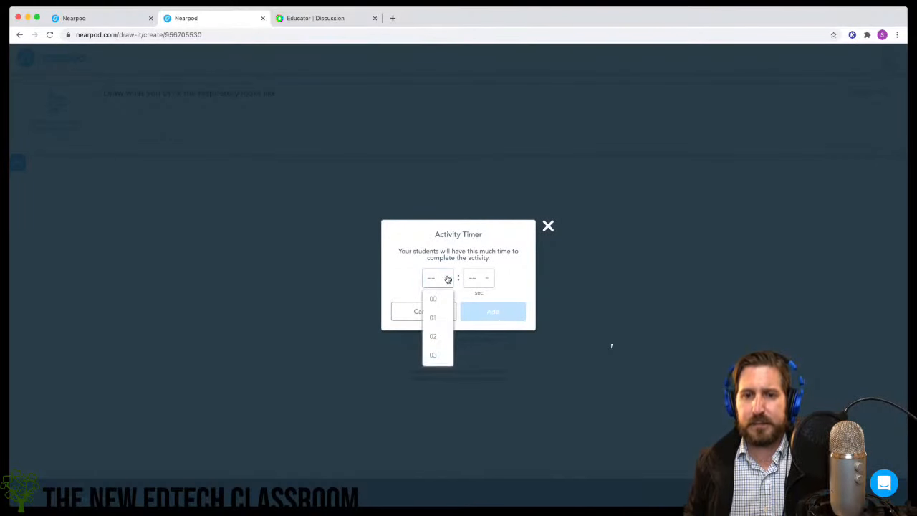
left_click(440, 339)
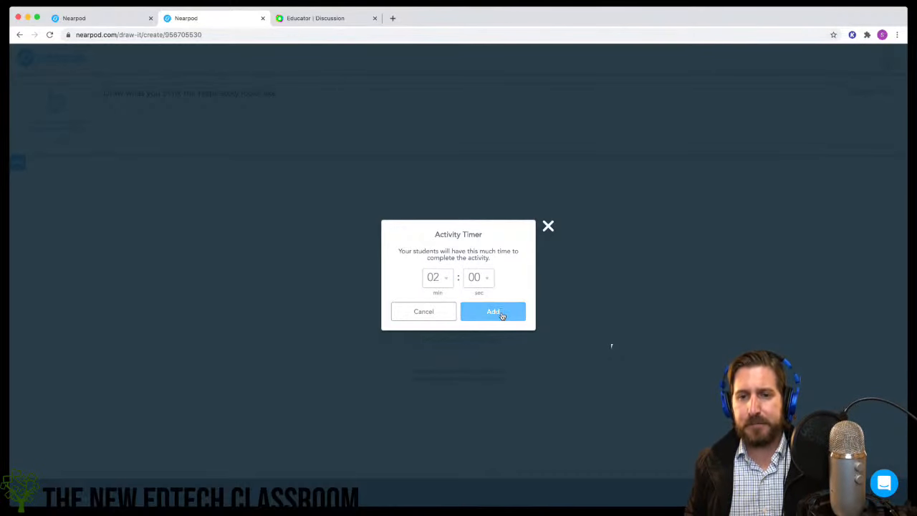
left_click(501, 315)
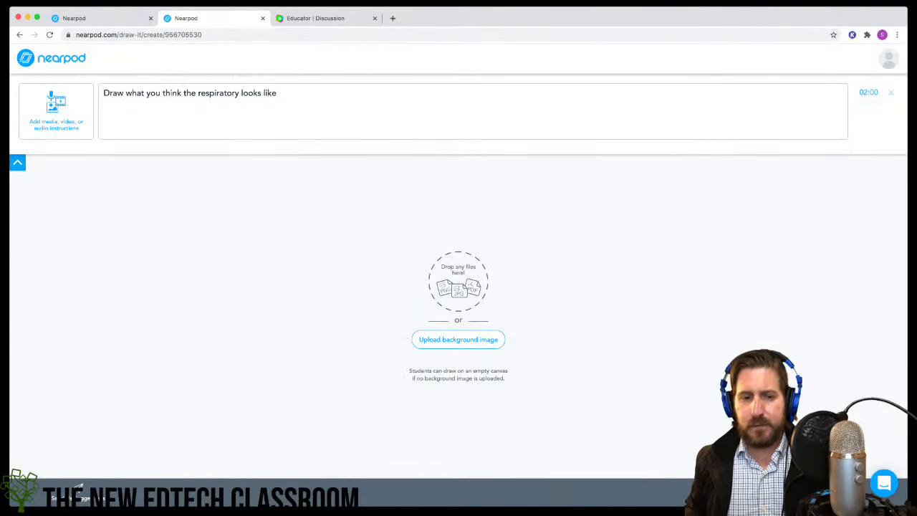
left_click(810, 493)
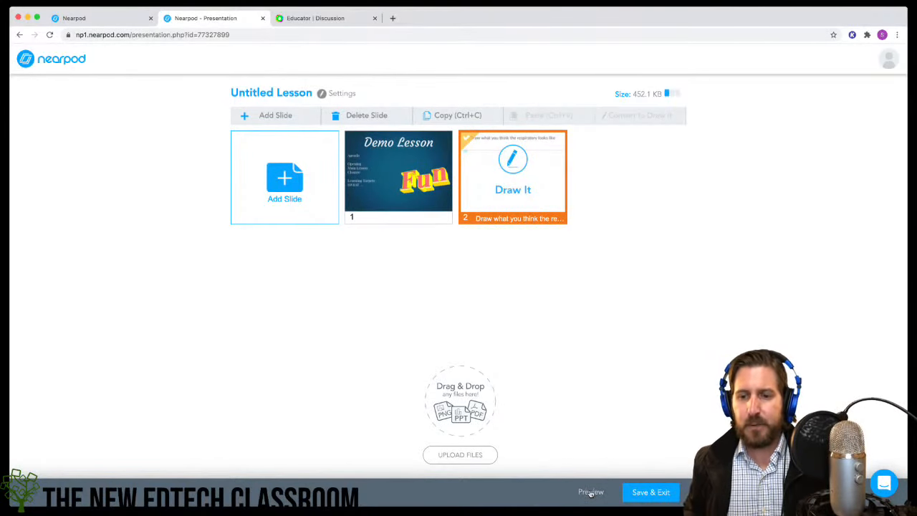
Step: Preview the Draw It slide as a student and sketch two lung ovals, a head and a vertical body line with a thicker dark brown pen
left_click(591, 493)
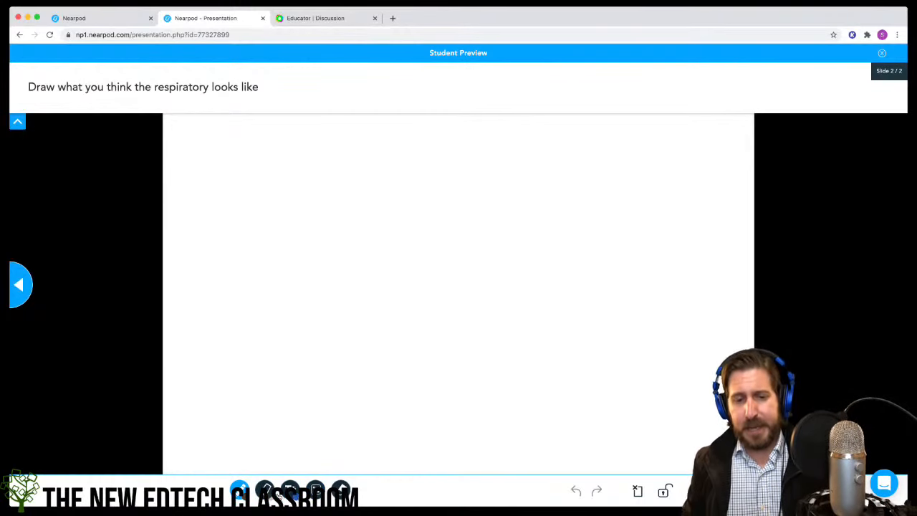
left_click(265, 490)
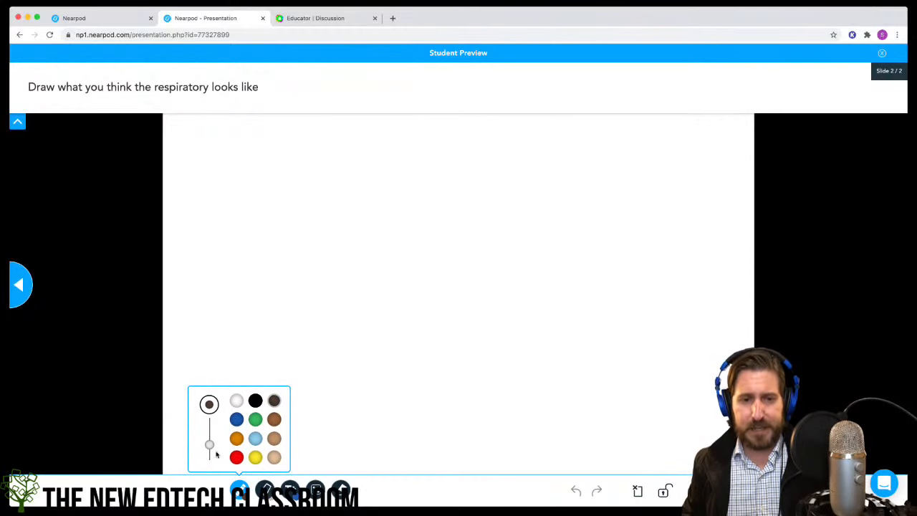
left_click_drag(208, 444, 211, 428)
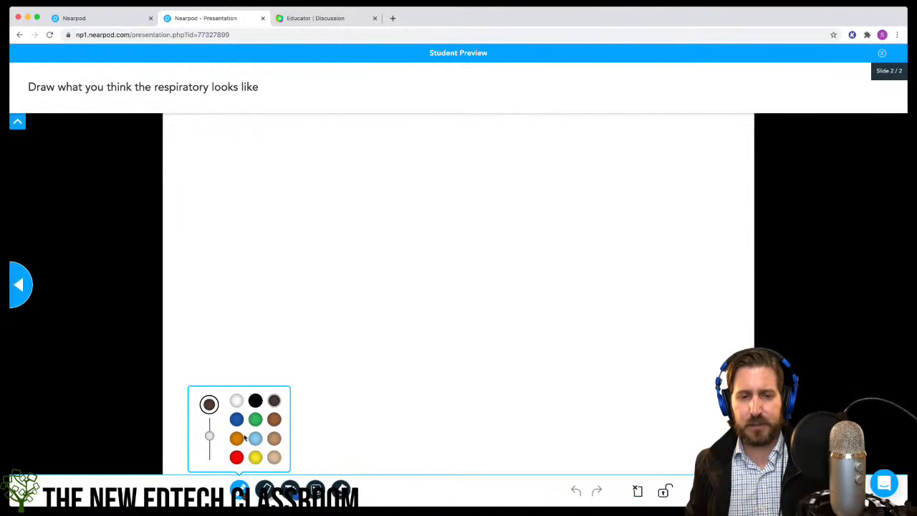
mouse_move(389, 222)
left_mouse_down()
mouse_move(364, 307)
mouse_move(387, 347)
mouse_move(394, 222)
mouse_move(426, 242)
mouse_move(432, 305)
mouse_move(399, 349)
left_mouse_up()
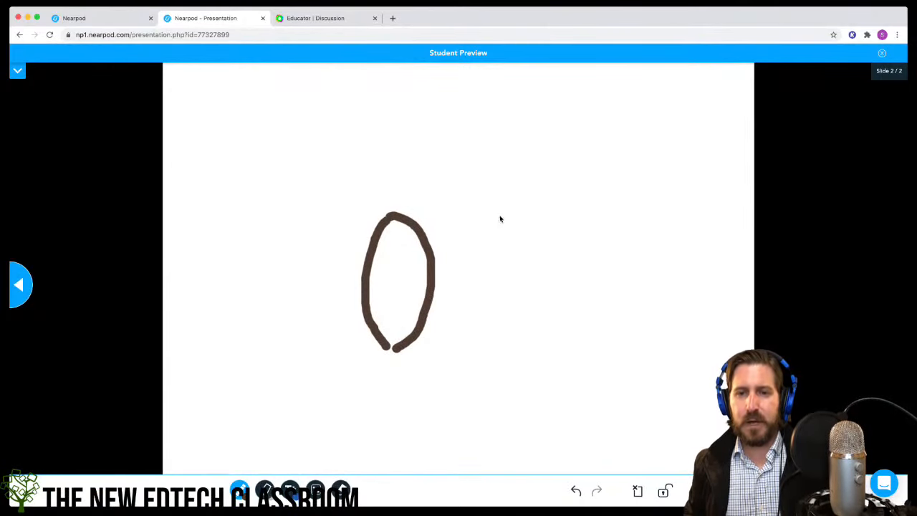
mouse_move(501, 215)
left_mouse_down()
mouse_move(468, 257)
mouse_move(486, 348)
left_mouse_up()
mouse_move(502, 213)
left_mouse_down()
mouse_move(520, 235)
mouse_move(512, 330)
mouse_move(487, 349)
left_mouse_up()
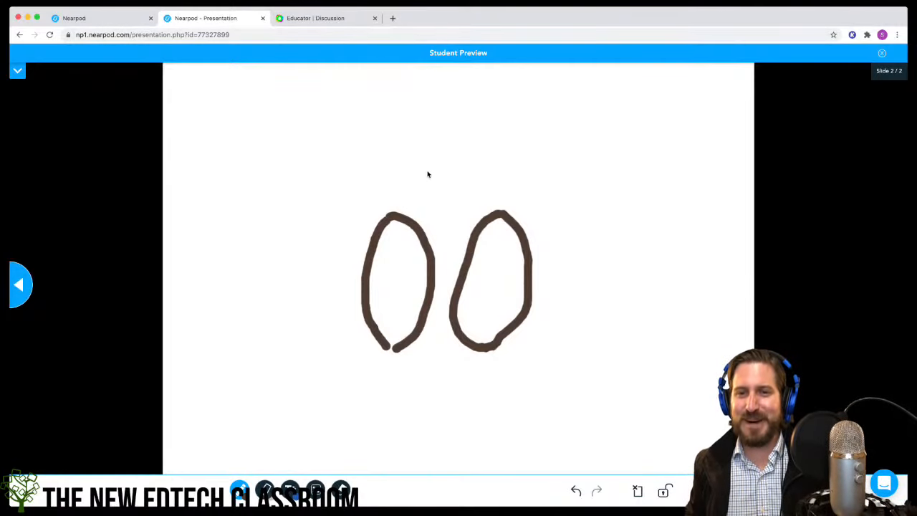
mouse_move(471, 134)
left_mouse_down()
mouse_move(444, 112)
mouse_move(442, 170)
mouse_move(479, 142)
mouse_move(467, 129)
left_mouse_up()
left_click_drag(449, 169, 445, 468)
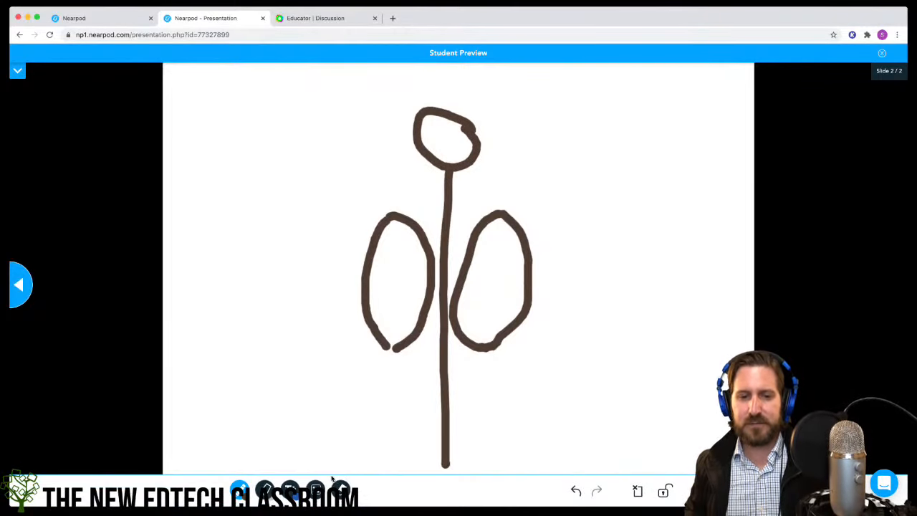
Step: Add a small blue "Lungs" text label above and beside the first oval, then close the student preview
left_click(290, 489)
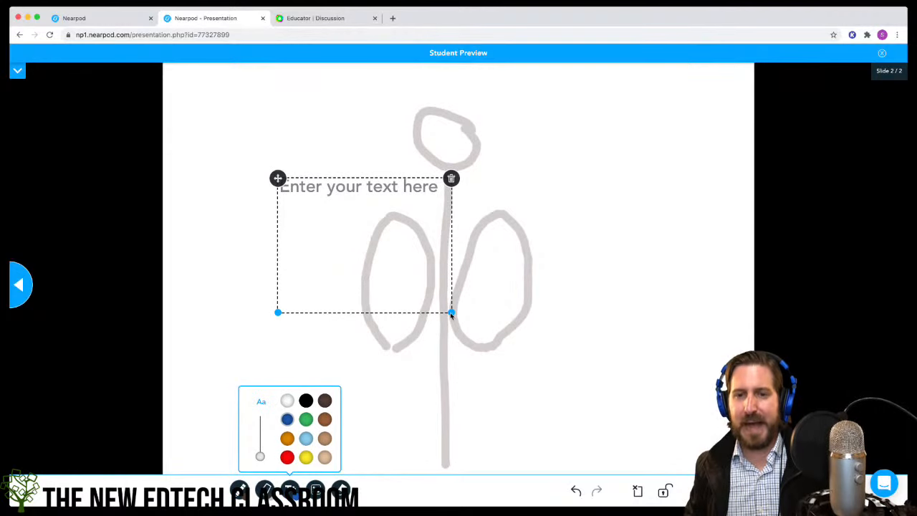
left_click_drag(451, 313, 395, 215)
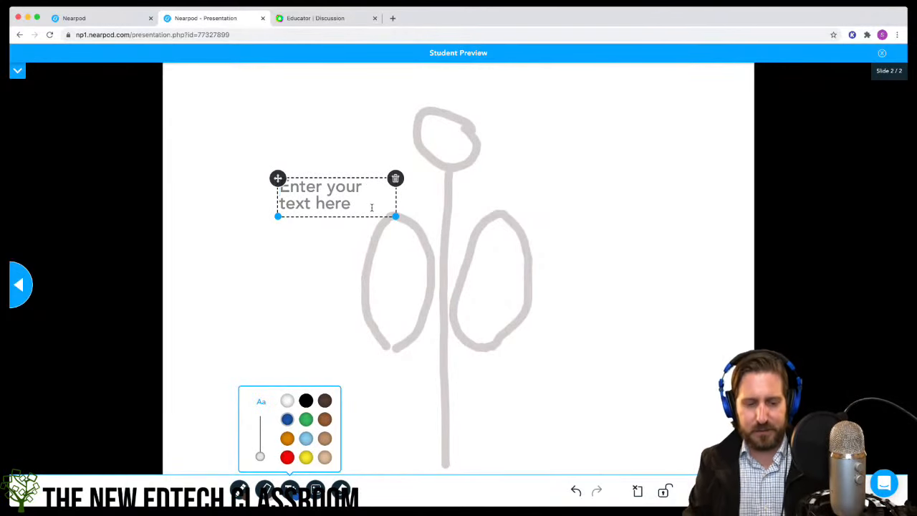
type("Lungs")
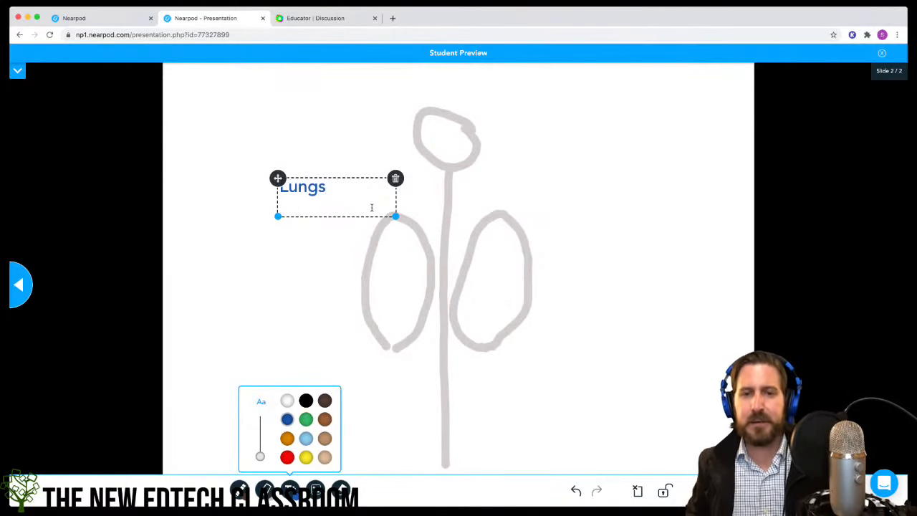
left_click(344, 260)
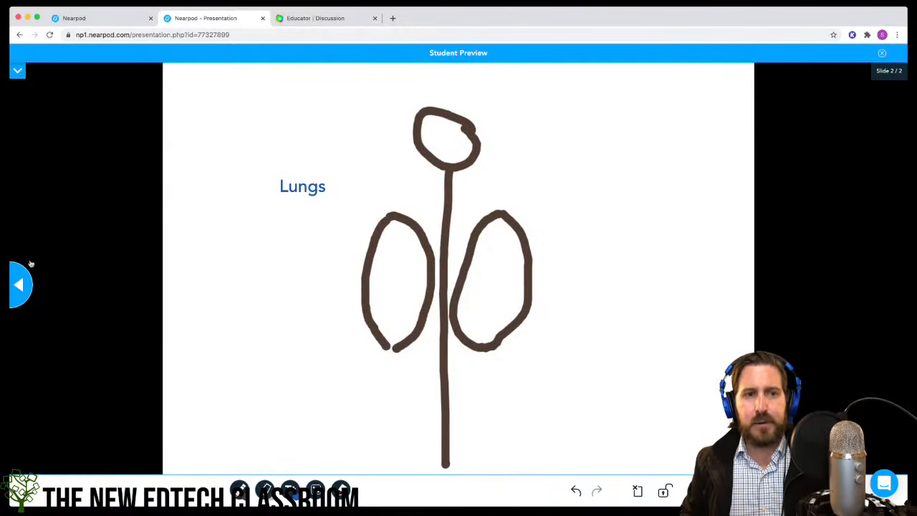
left_click(882, 55)
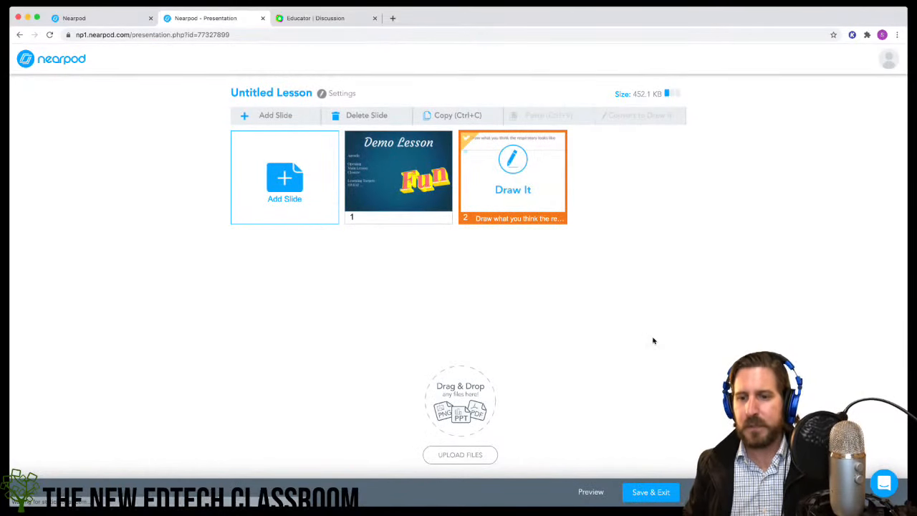
Step: Add the Respiratory System Nearpod 3D model from the Human Body category to the lesson
left_click(274, 116)
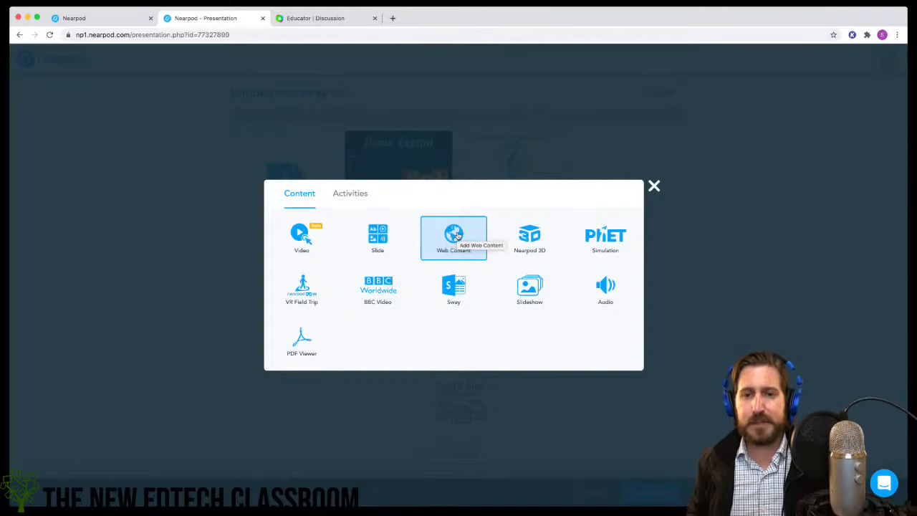
left_click(530, 238)
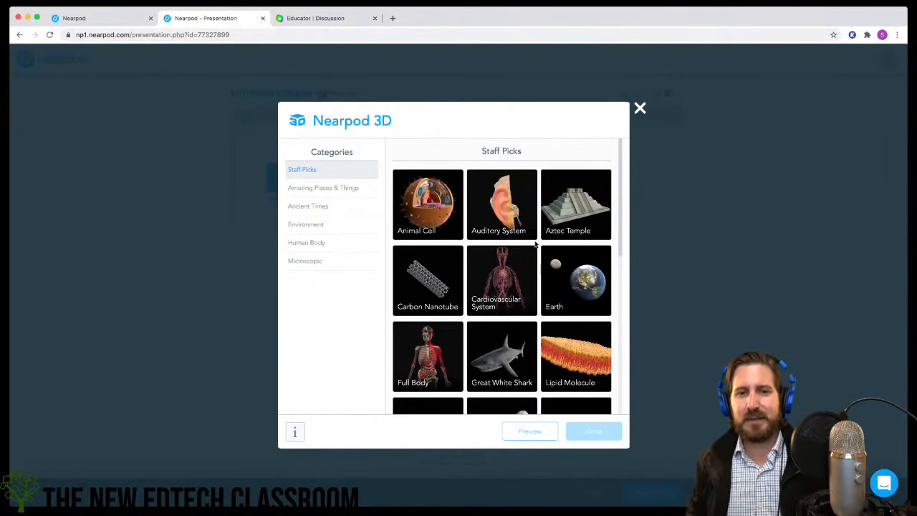
left_click(326, 246)
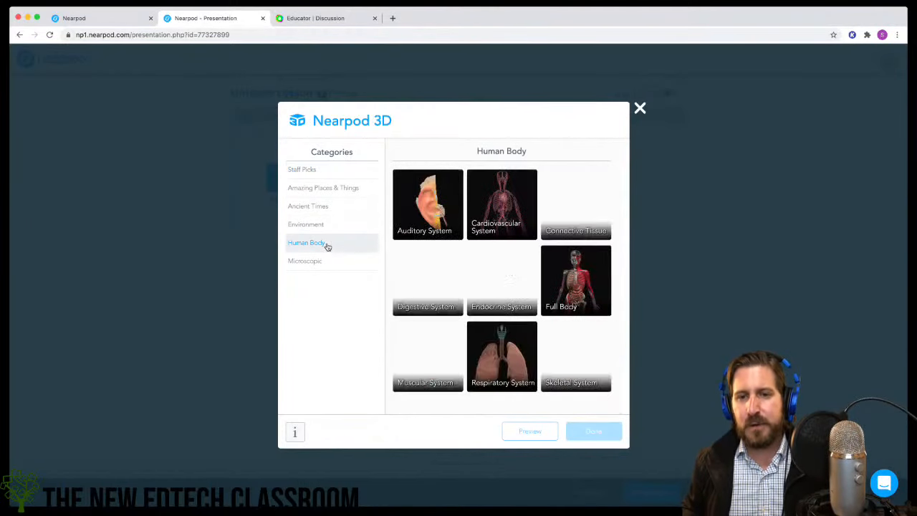
left_click(518, 363)
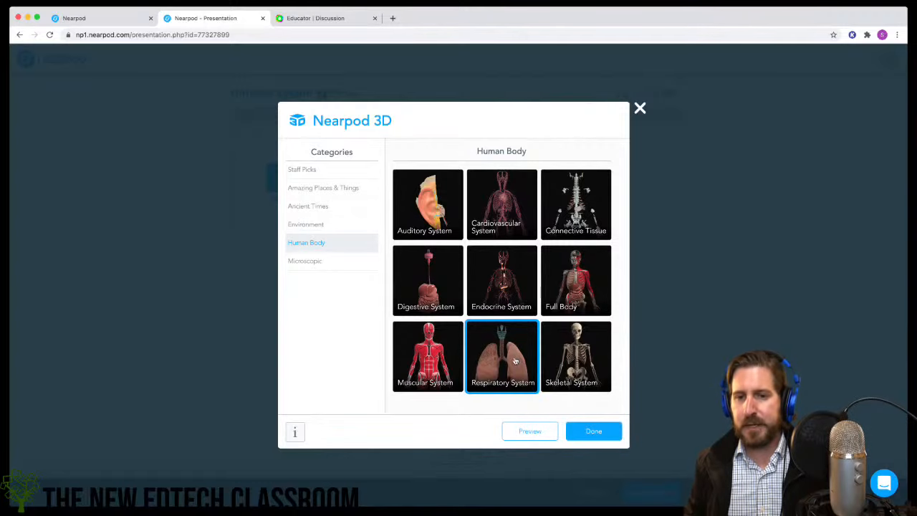
left_click(593, 434)
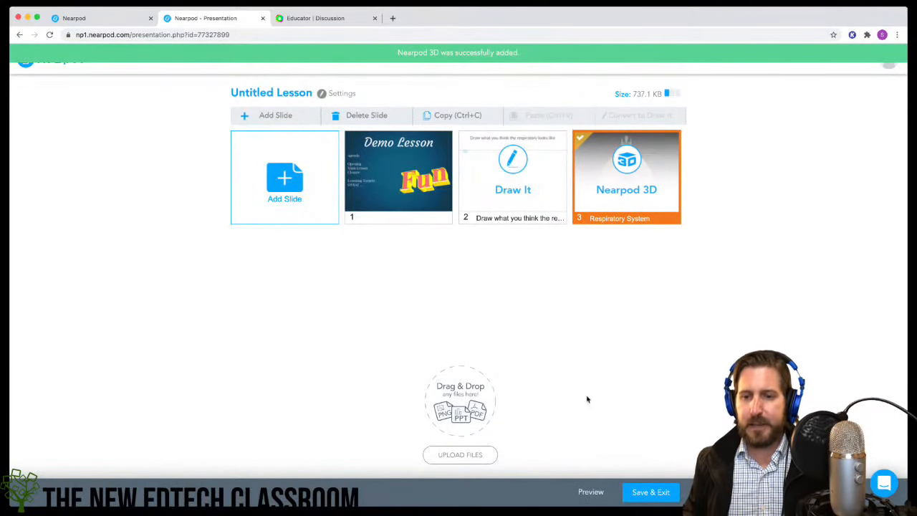
Step: Preview the Respiratory System slide as a student and examine the lungs from close up and from farther away
left_click(590, 492)
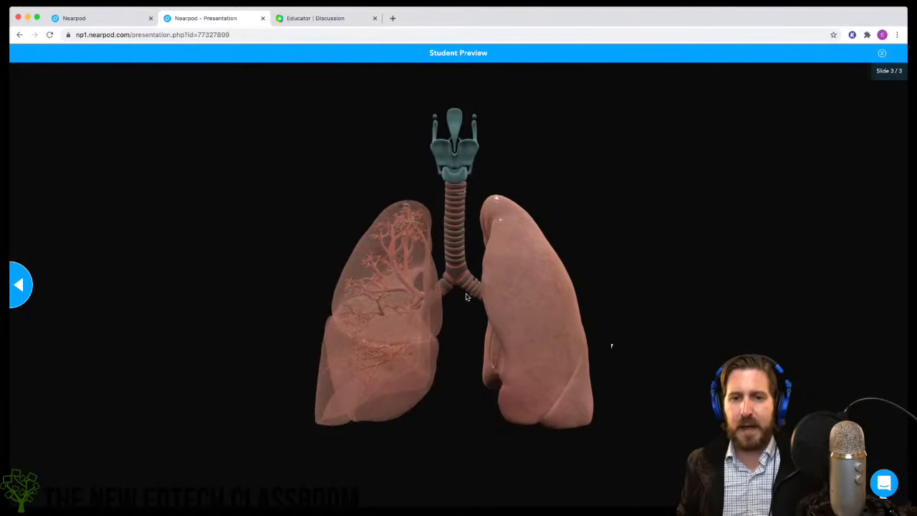
scroll(464, 295, "up", 10)
scroll(464, 295, "down", 6)
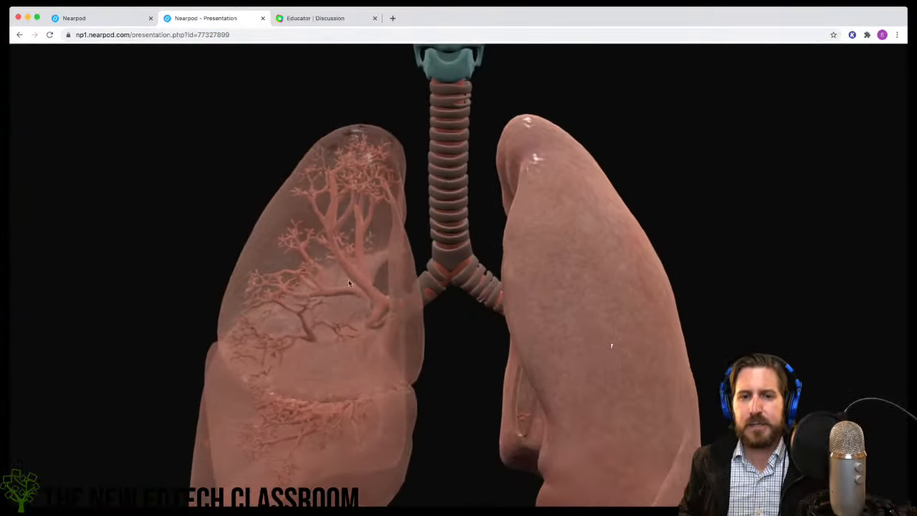
scroll(347, 279, "down", 10)
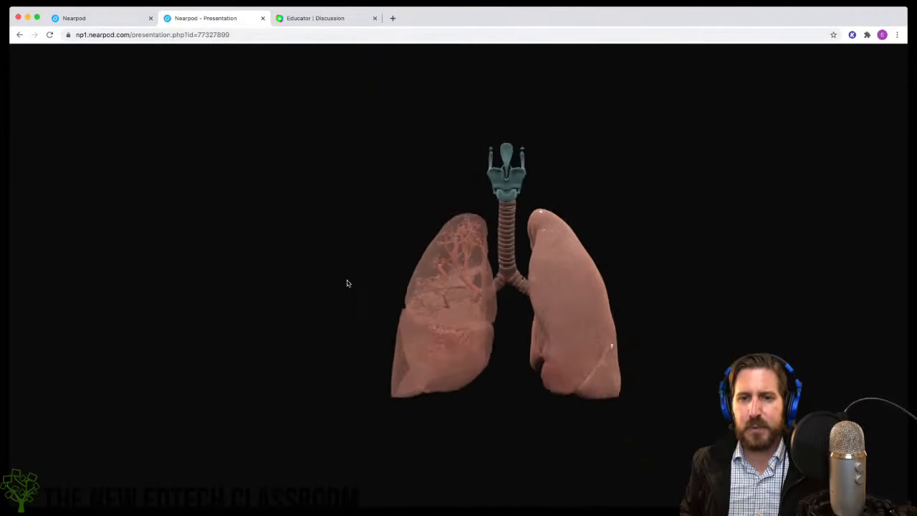
scroll(463, 301, "up", 10)
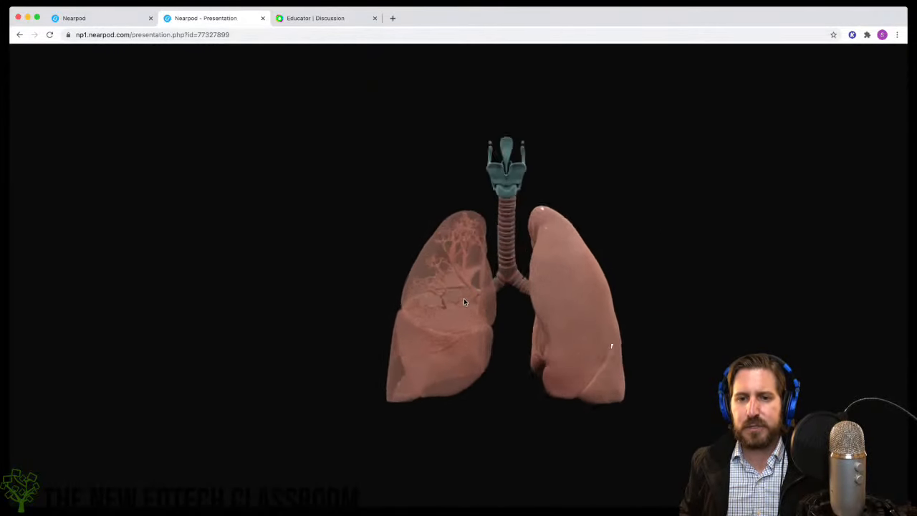
scroll(452, 295, "down", 3)
scroll(418, 285, "down", 5)
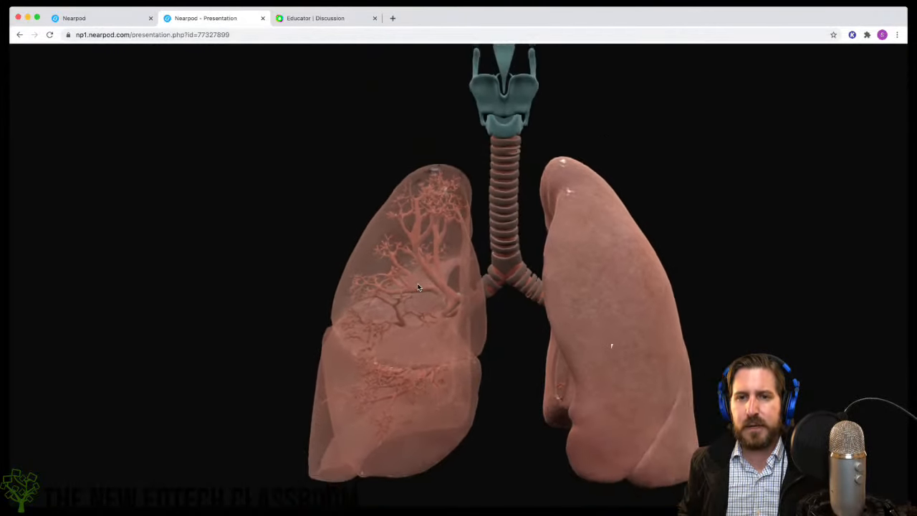
scroll(419, 287, "left", 2)
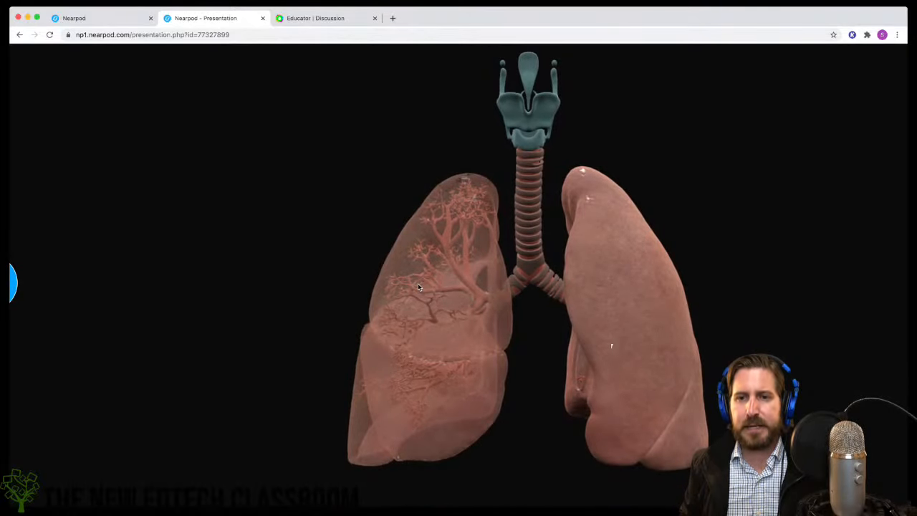
scroll(604, 318, "down", 5)
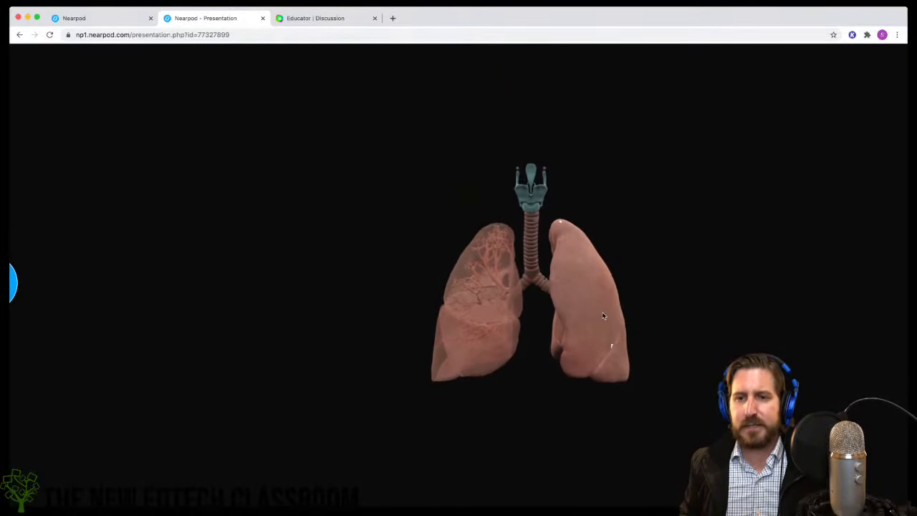
Step: Rotate the 3D lungs to inspect them from other angles and examine the branching inside the transparent lung
left_click_drag(604, 318, 376, 280)
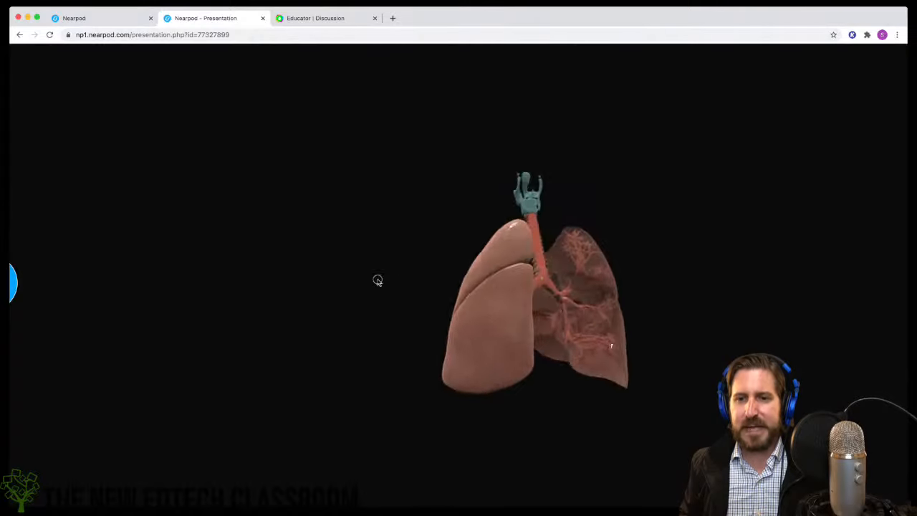
left_click_drag(610, 329, 546, 380)
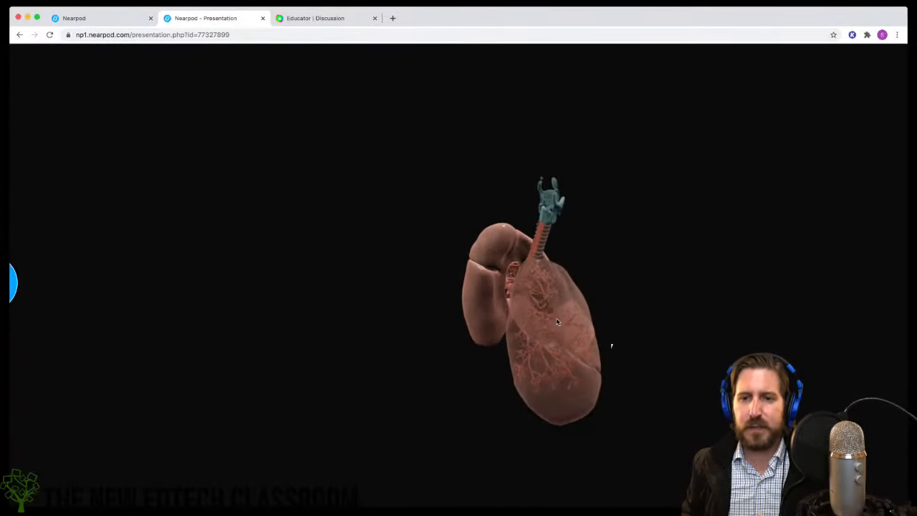
scroll(556, 317, "up", 5)
left_click_drag(558, 321, 500, 288)
scroll(517, 339, "down", 5)
scroll(527, 300, "up", 10)
scroll(527, 300, "down", 2)
scroll(500, 291, "down", 8)
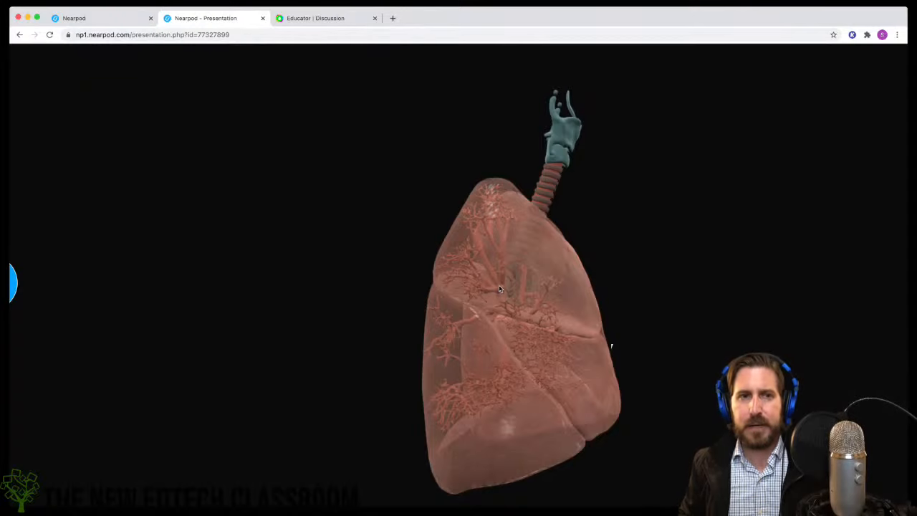
scroll(502, 289, "down", 5)
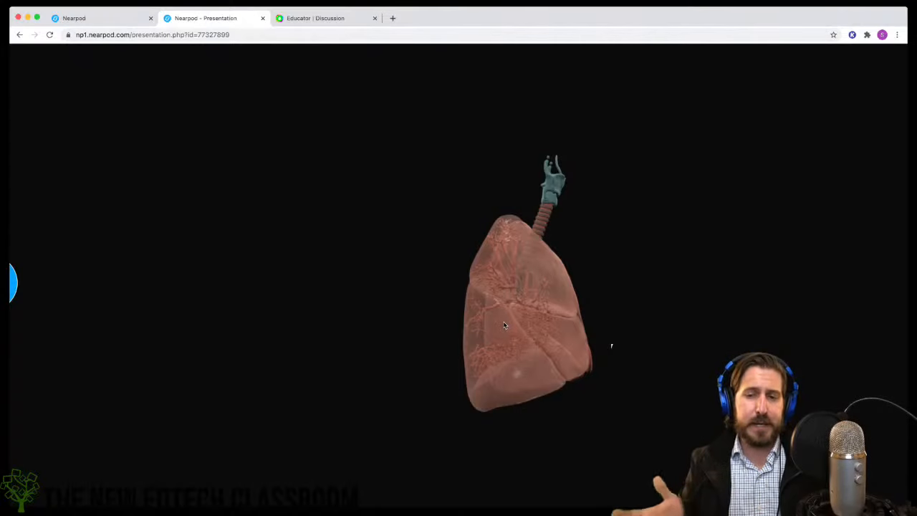
scroll(502, 325, "up", 5)
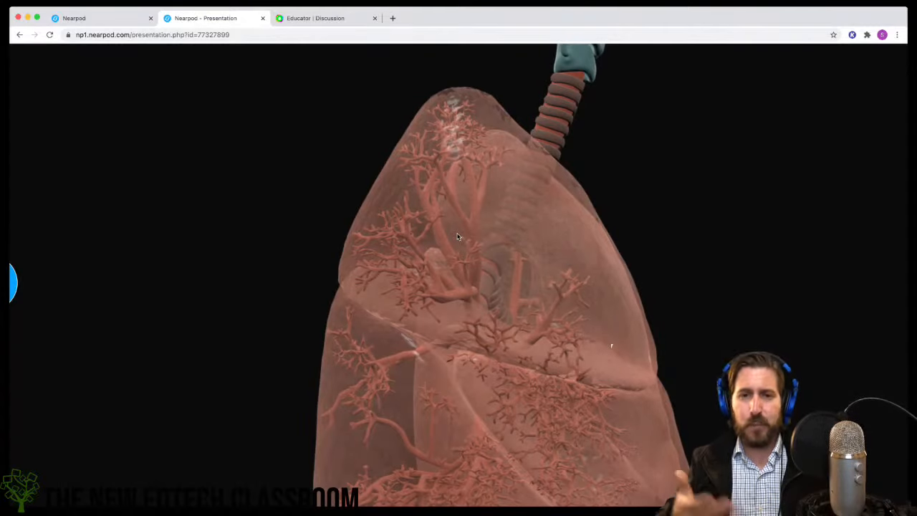
scroll(457, 236, "down", 5)
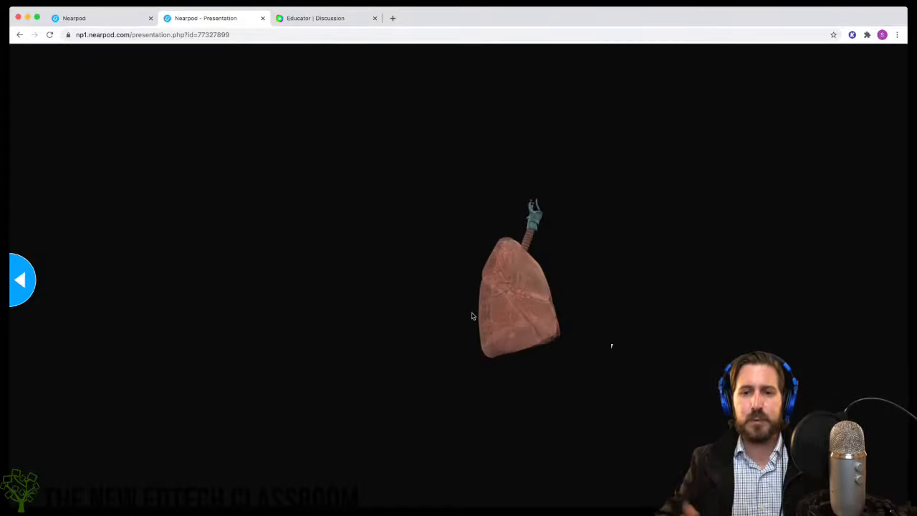
Step: Go back from the 3D slide to the Draw It slide in the student preview, and close the preview
left_click(26, 285)
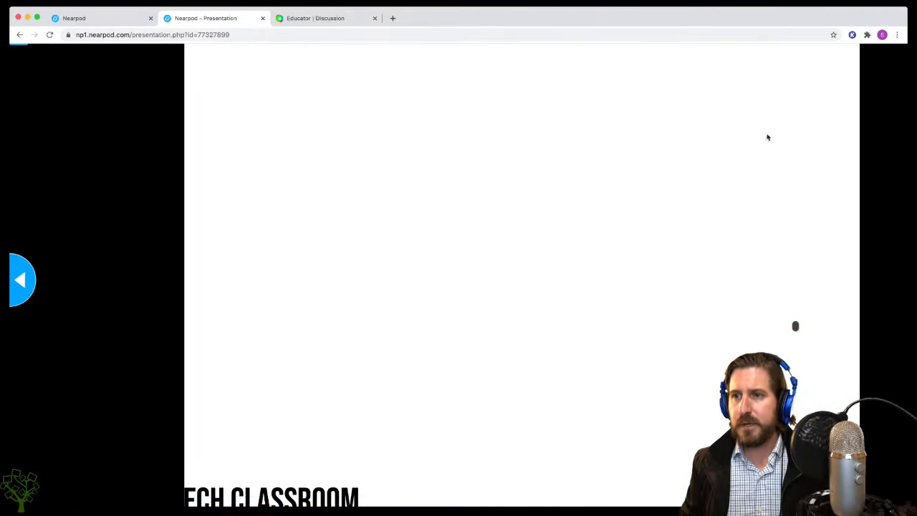
left_click(26, 285)
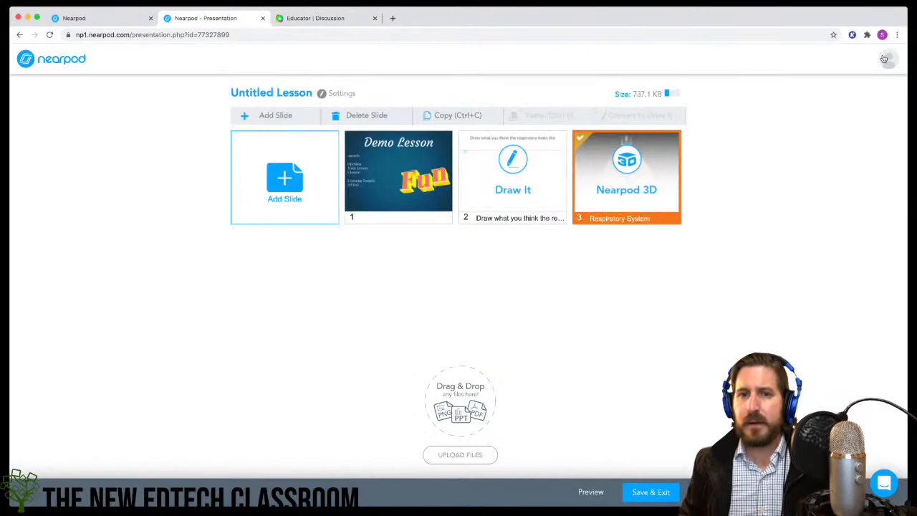
left_click(882, 54)
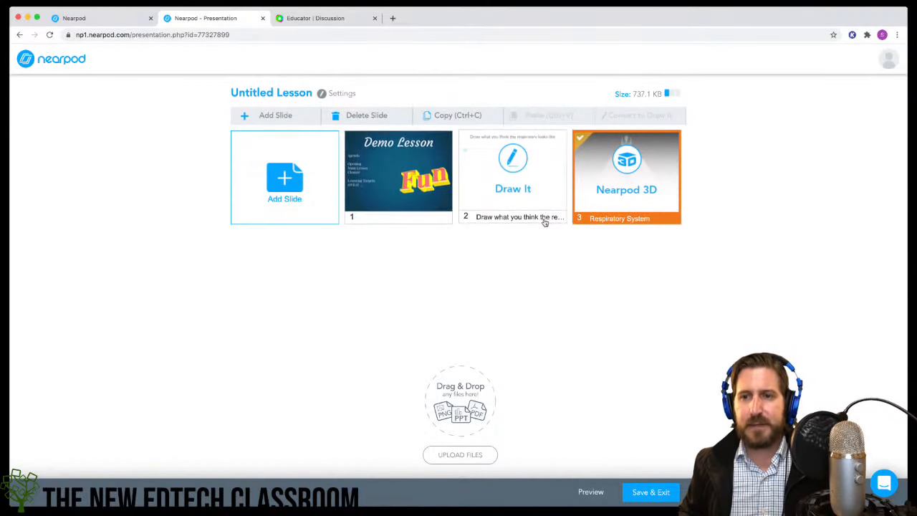
Step: Add the PhET simulation "Build a Fraction" (Mixed Numbers) from the Staff Picks to the lesson
left_click(269, 118)
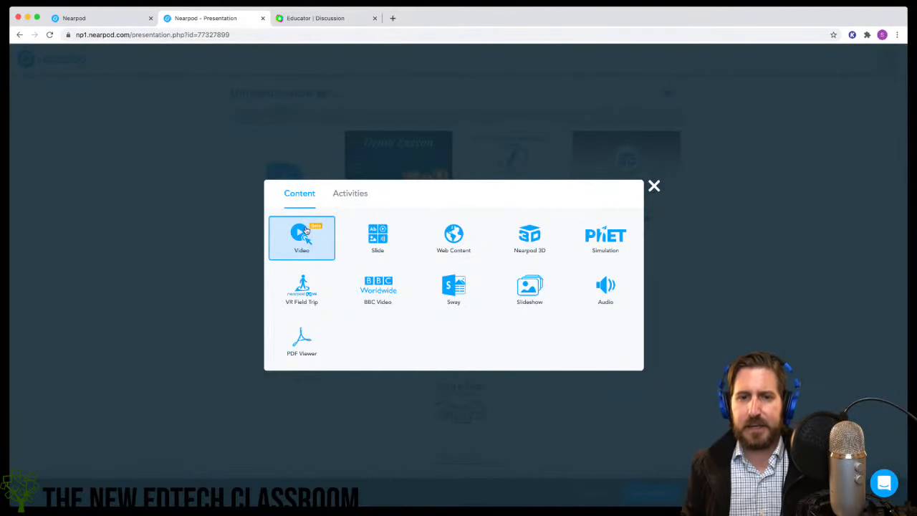
left_click(596, 239)
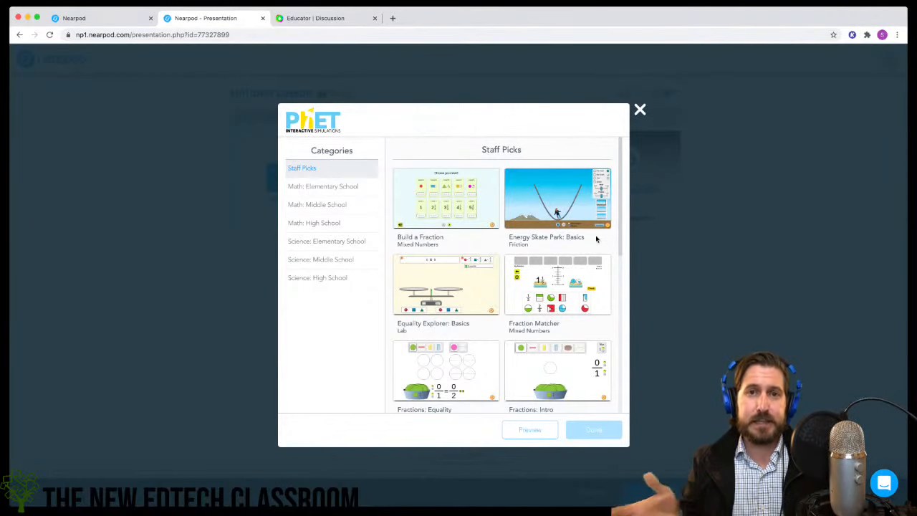
left_click(452, 211)
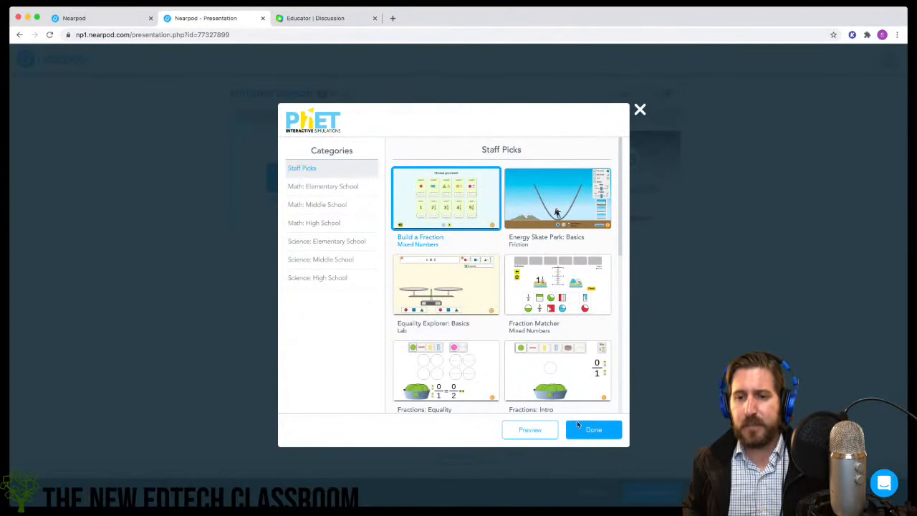
left_click(591, 431)
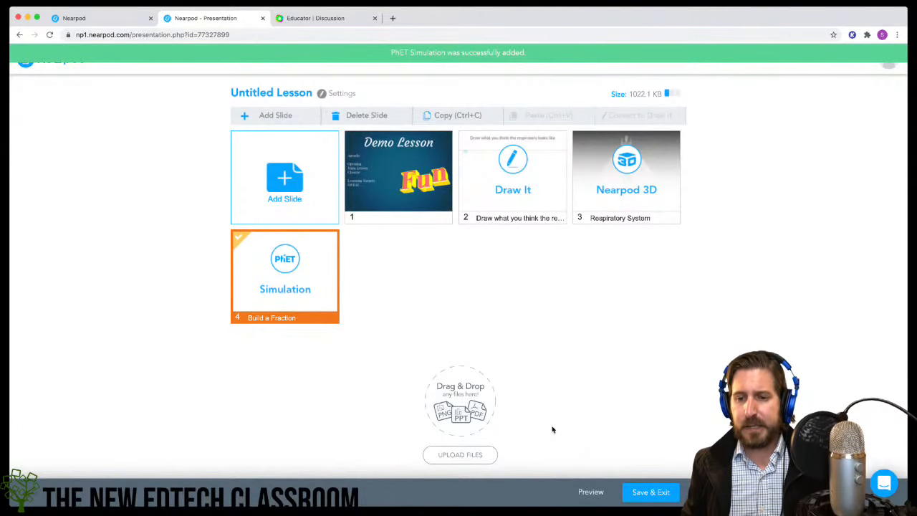
Step: Preview the simulation as a student, build 2 1/2 from red rectangle pieces in the shapes Level 1, place it in its target box, and close the preview
left_click(590, 493)
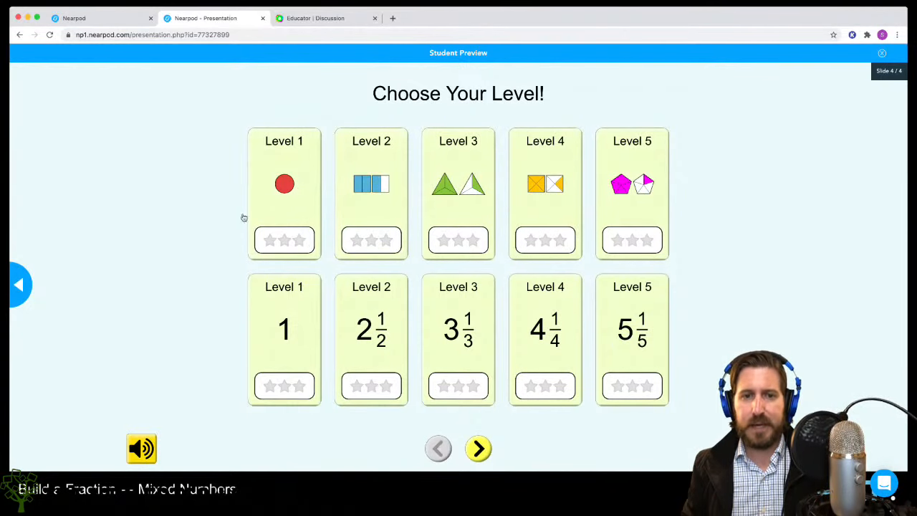
left_click(297, 214)
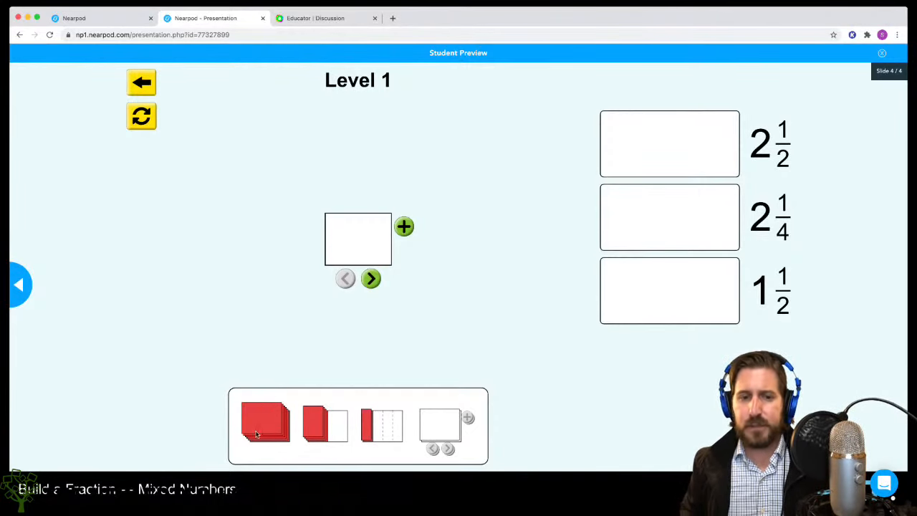
left_click_drag(257, 435, 276, 409)
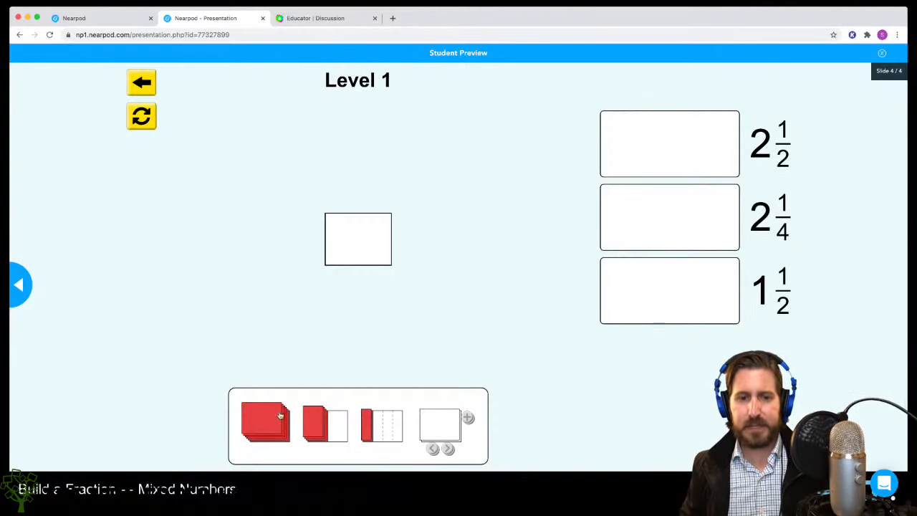
left_click_drag(265, 426, 355, 242)
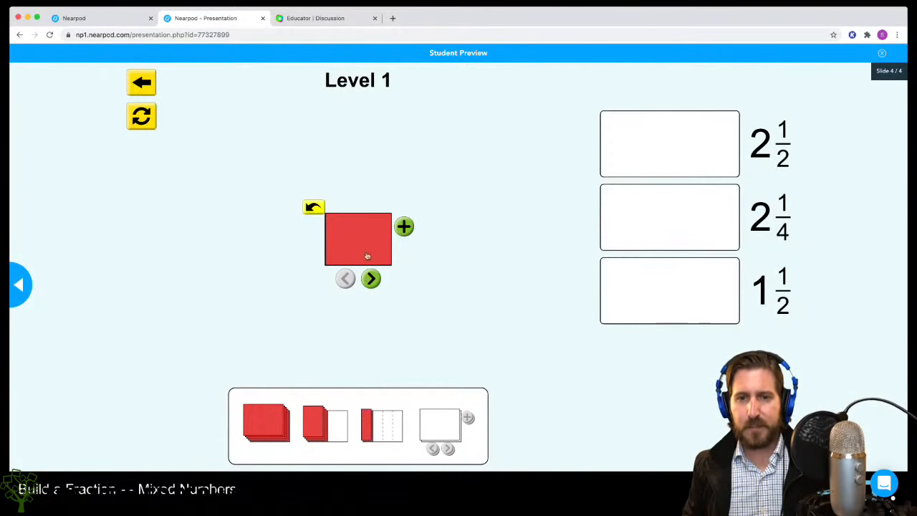
left_click(401, 232)
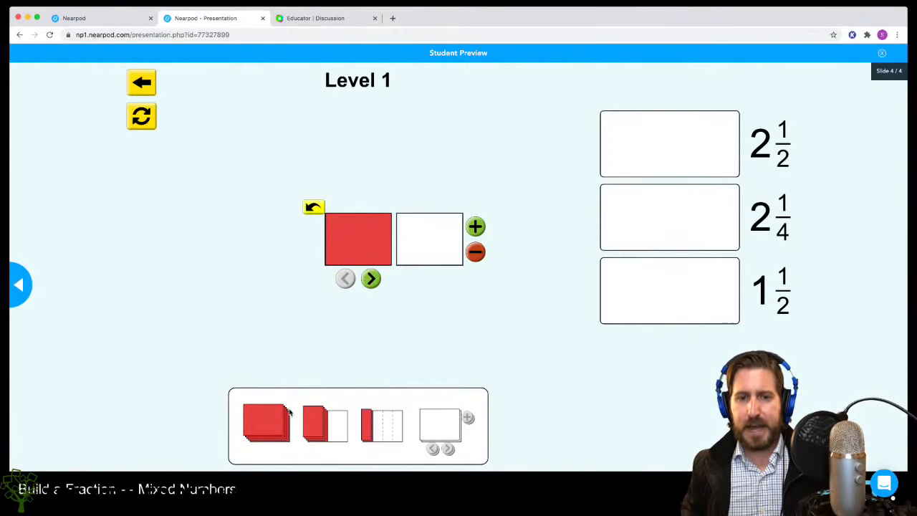
left_click_drag(290, 411, 434, 244)
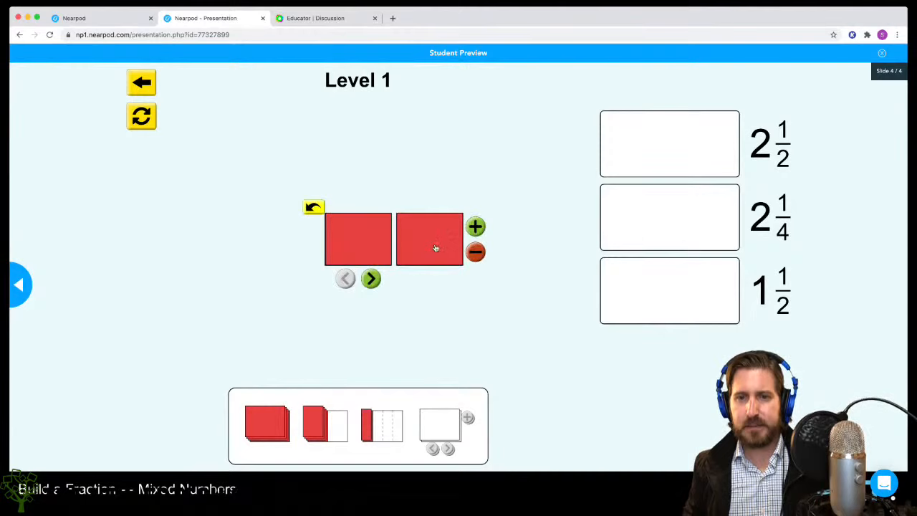
left_click(475, 227)
left_click_drag(321, 433, 480, 244)
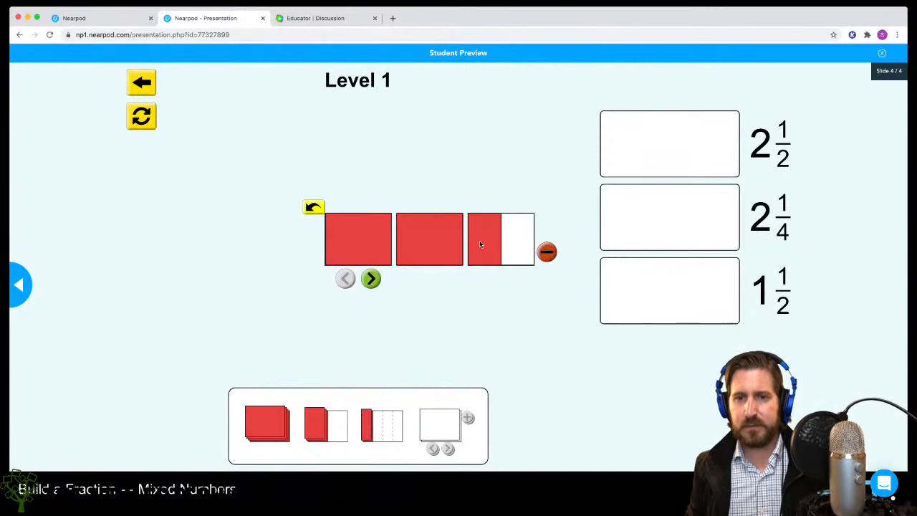
left_click_drag(359, 259, 658, 165)
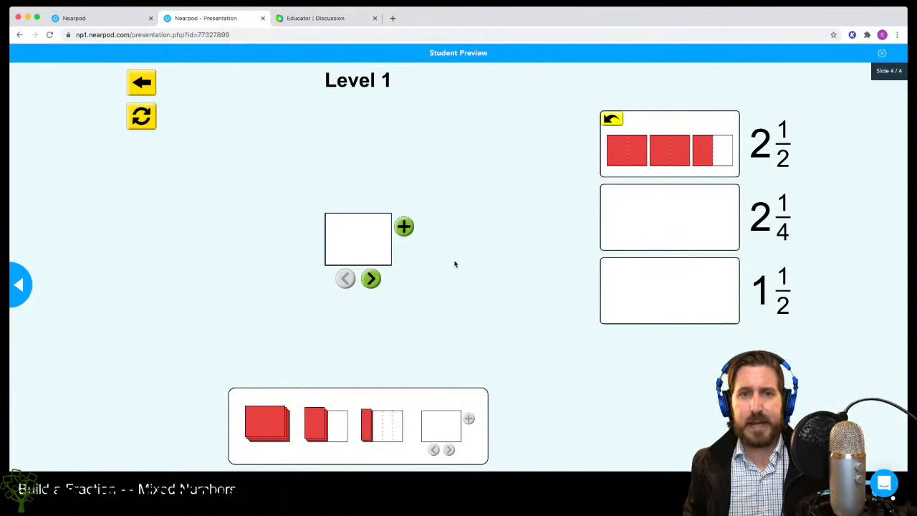
left_click(882, 56)
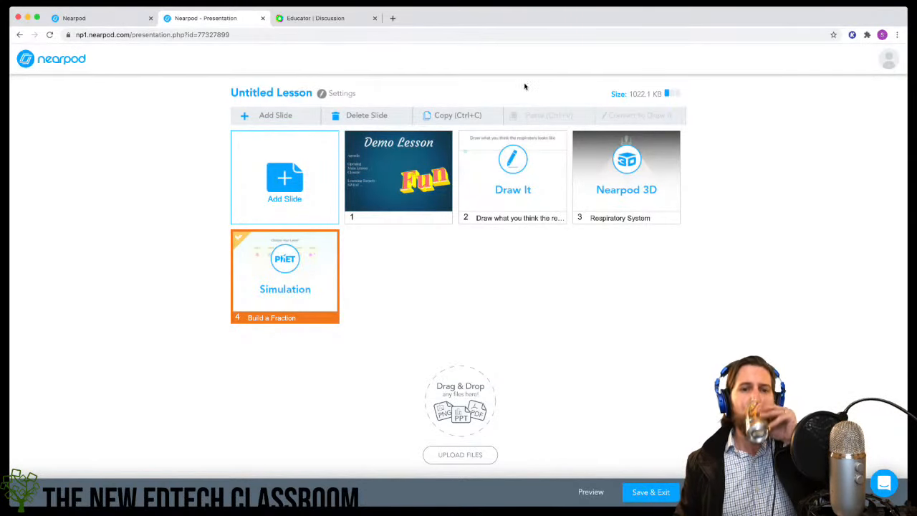
Step: Add the VR Field Trip "Great Pyramid Of Giza05,The Great Sphynx" to the lesson
left_click(290, 113)
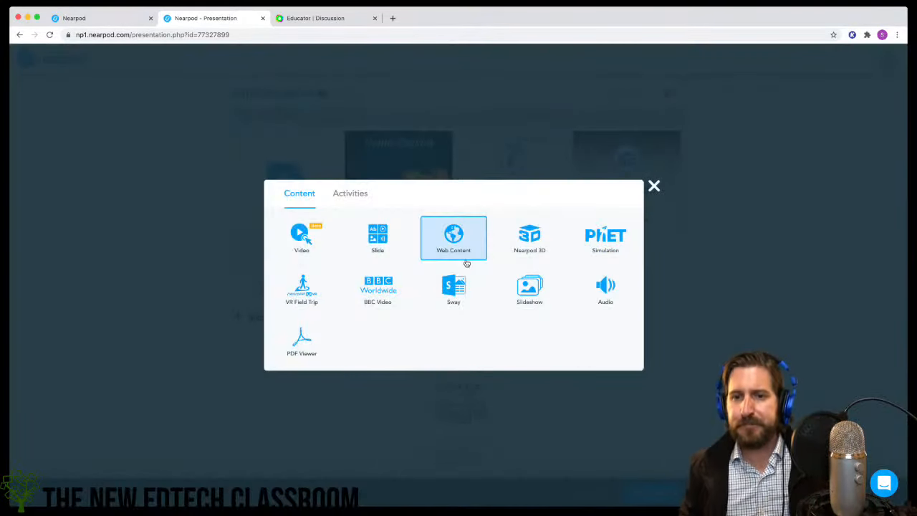
left_click(307, 295)
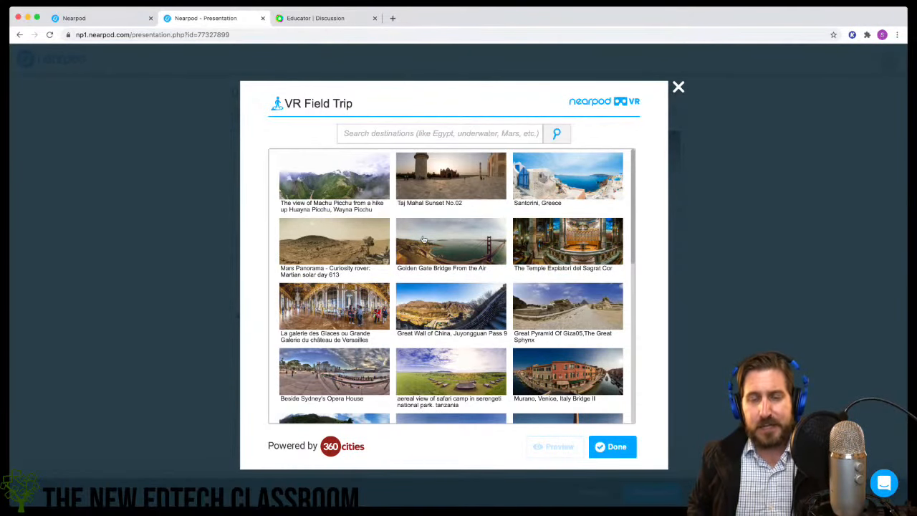
scroll(428, 240, "down", 3)
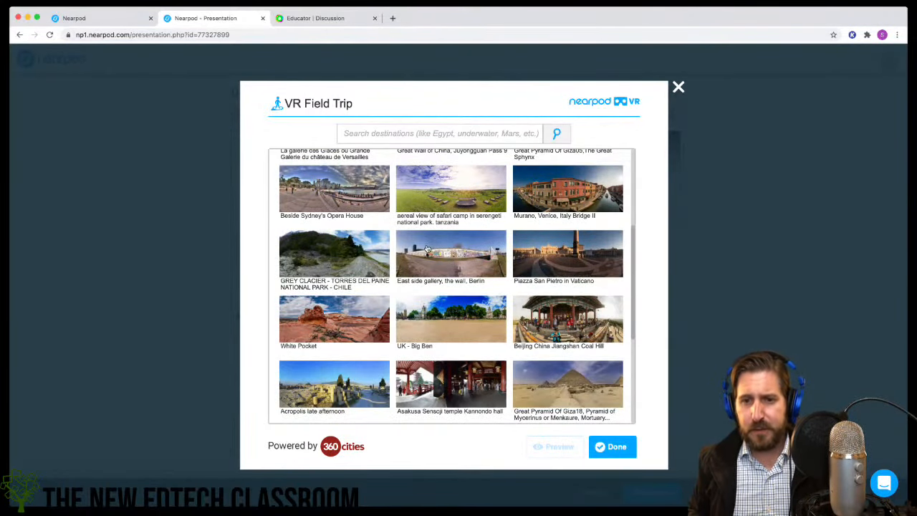
scroll(466, 276, "up", 3)
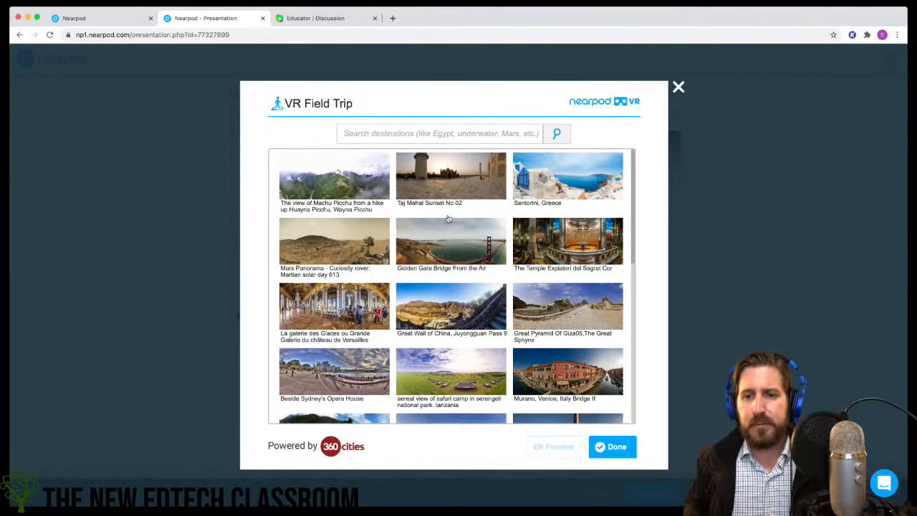
left_click(545, 302)
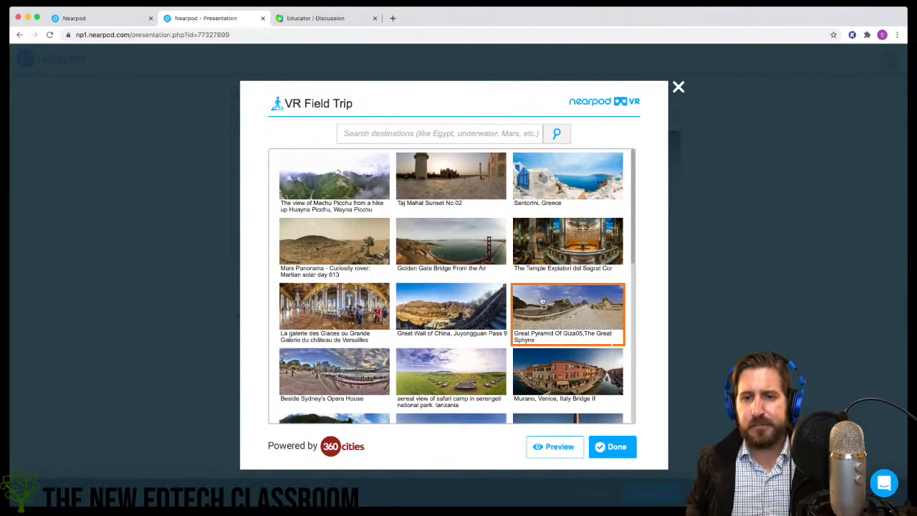
left_click(610, 447)
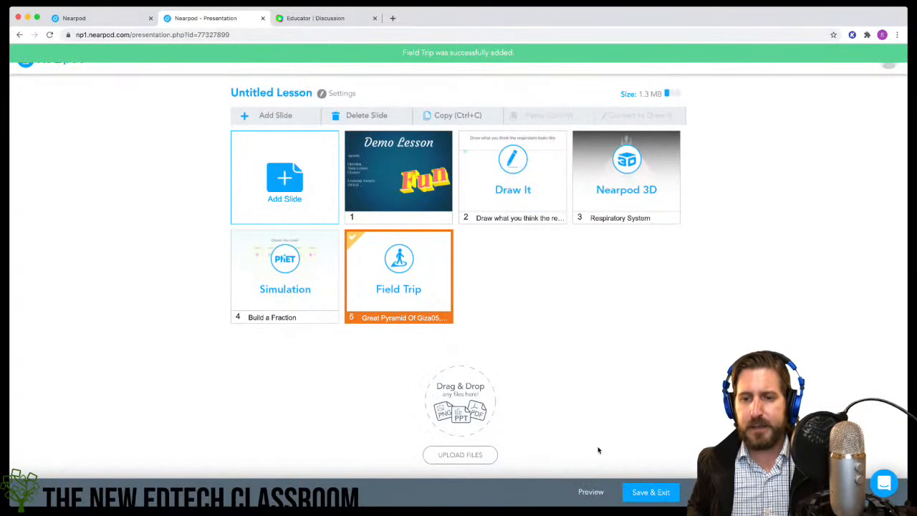
Step: Preview the field trip slide as a student and look around the Sphinx and pyramids in the 360-degree panorama
left_click(590, 491)
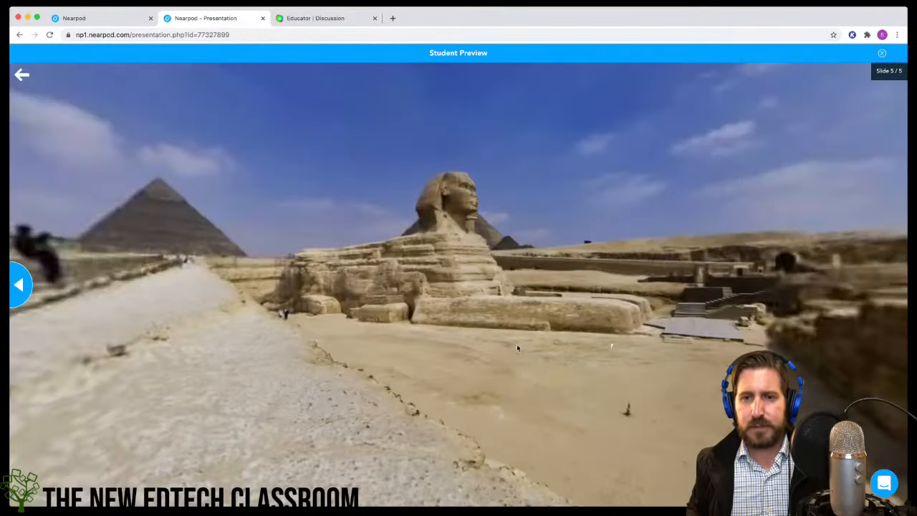
left_click_drag(518, 341, 389, 341)
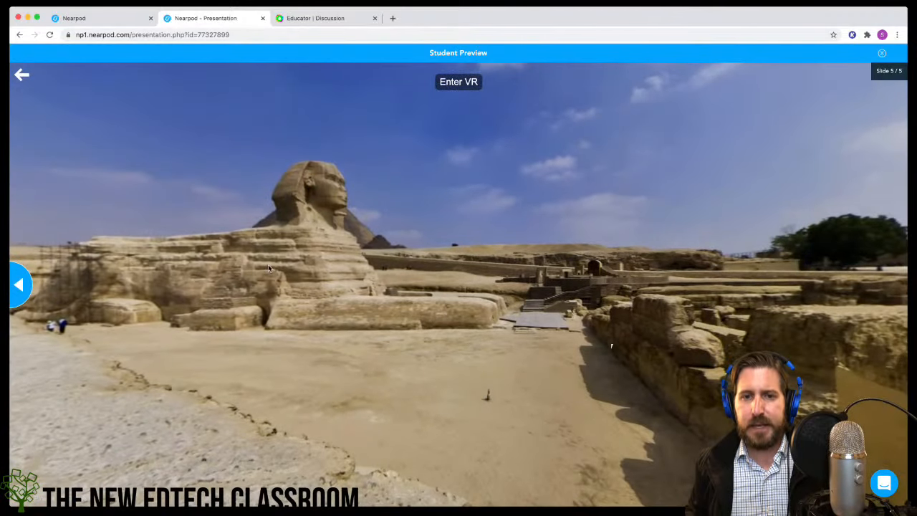
left_click_drag(268, 269, 506, 341)
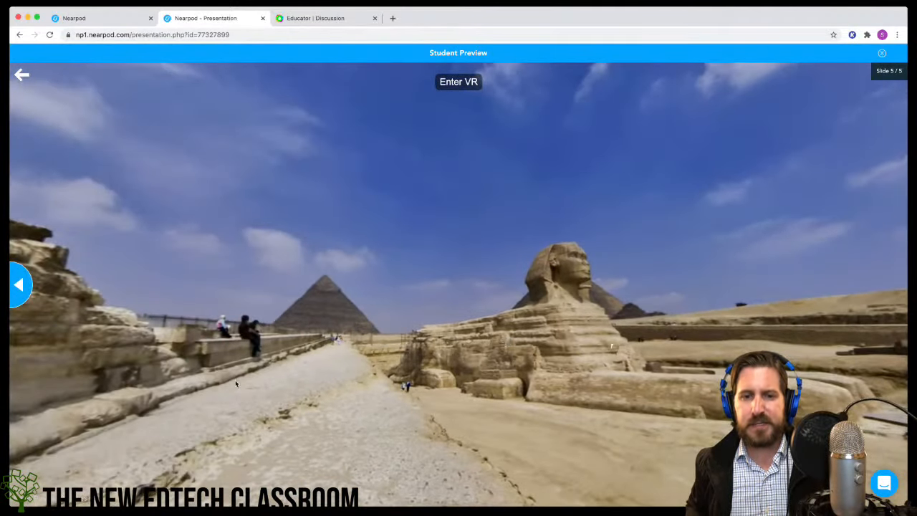
left_click_drag(235, 383, 146, 275)
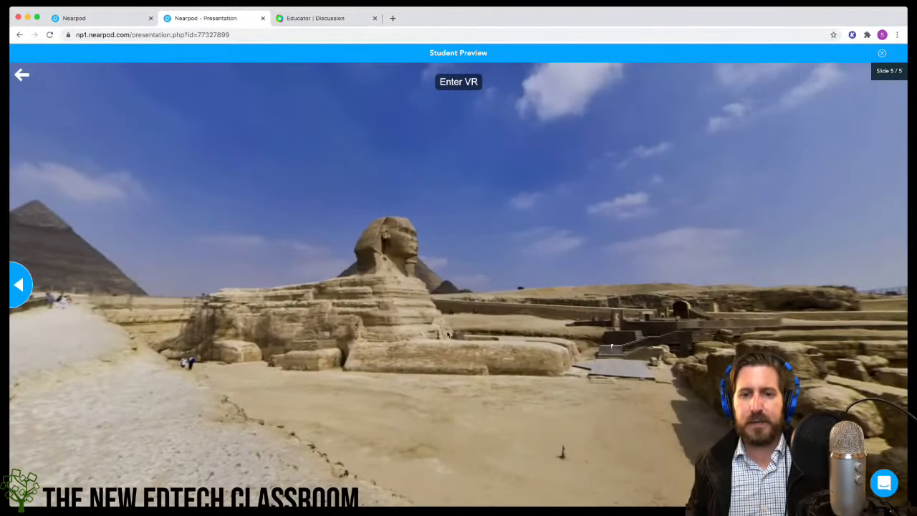
left_click_drag(447, 334, 332, 322)
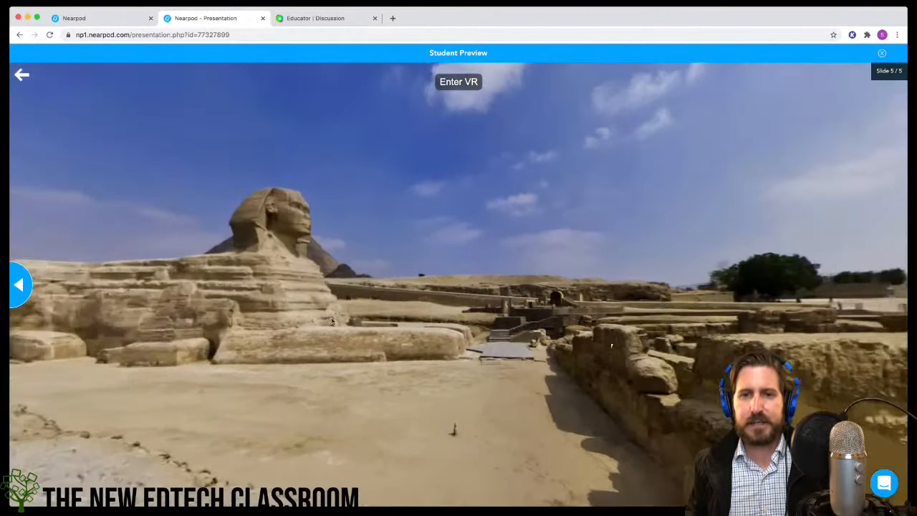
Step: View the Sphinx panorama in VR mode, exit VR, and close the student preview
left_click(464, 83)
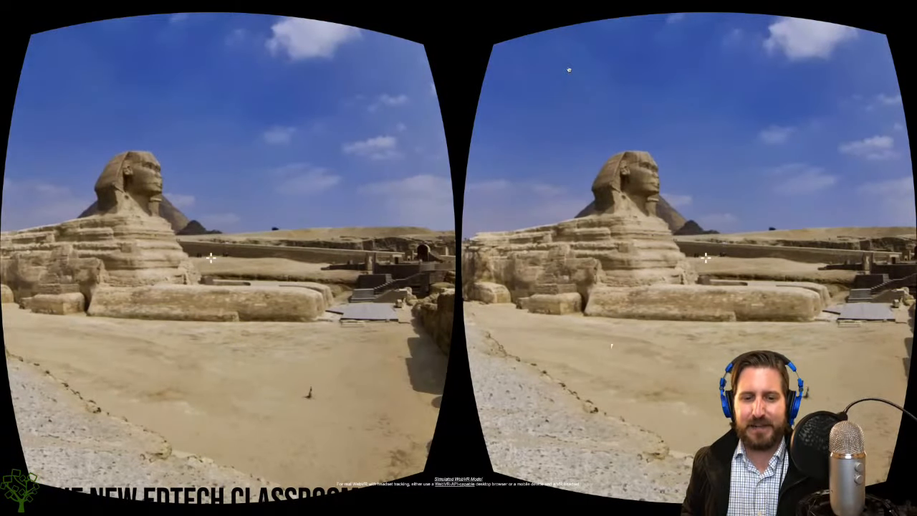
key("Escape")
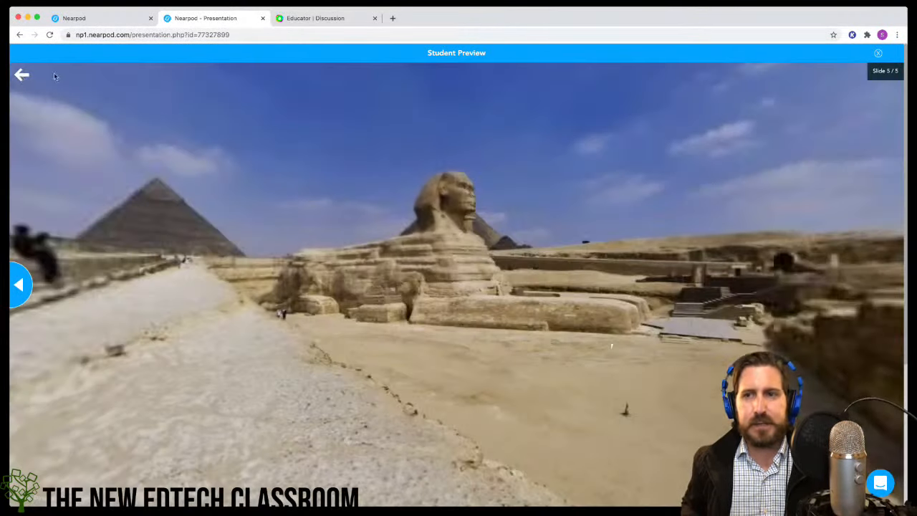
left_click(881, 51)
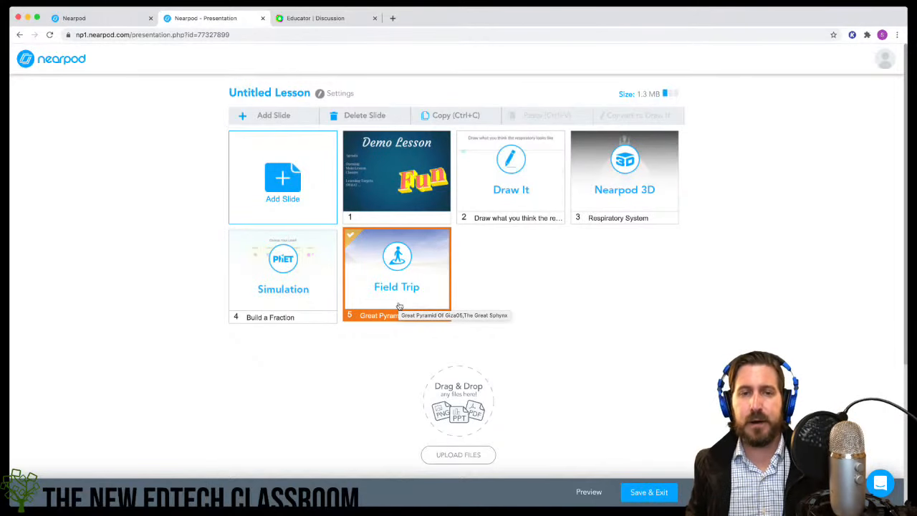
Step: Add a Collaborate Board activity with the topic "Post observations" and the dark chalkboard style with notepad notes
left_click(273, 116)
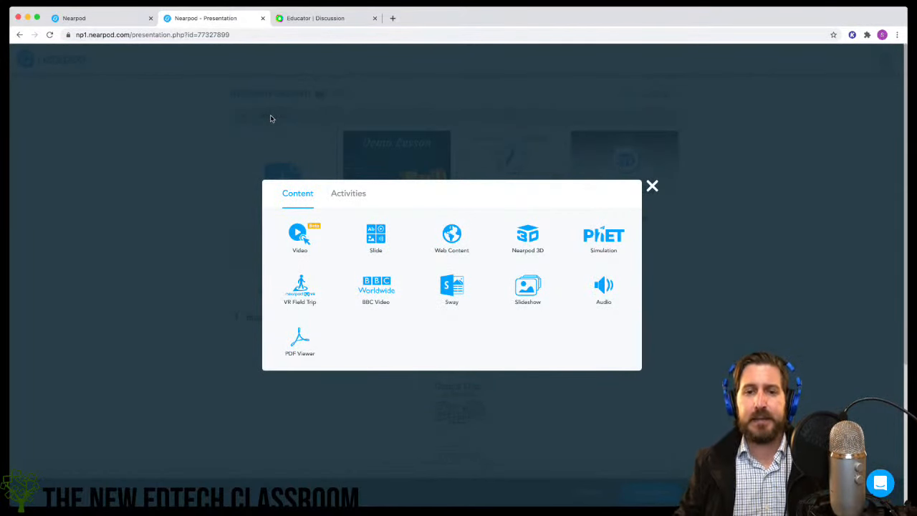
left_click(350, 196)
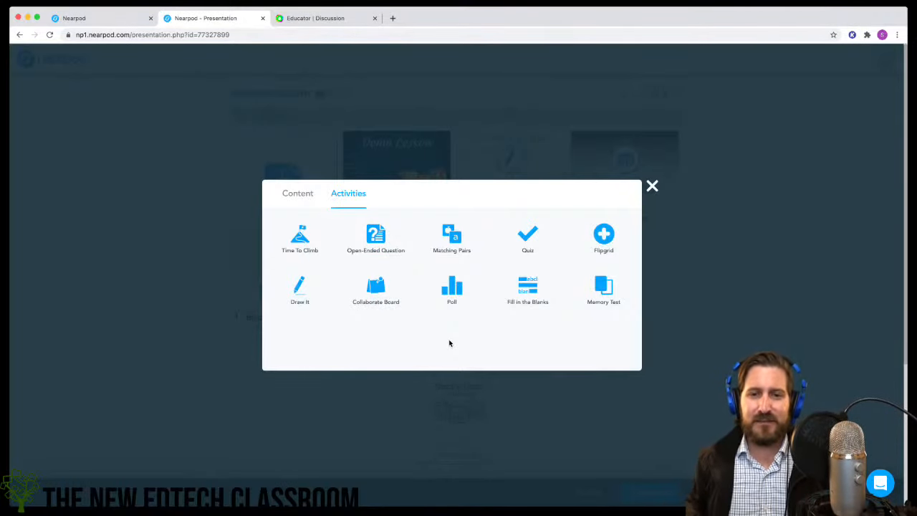
left_click(308, 201)
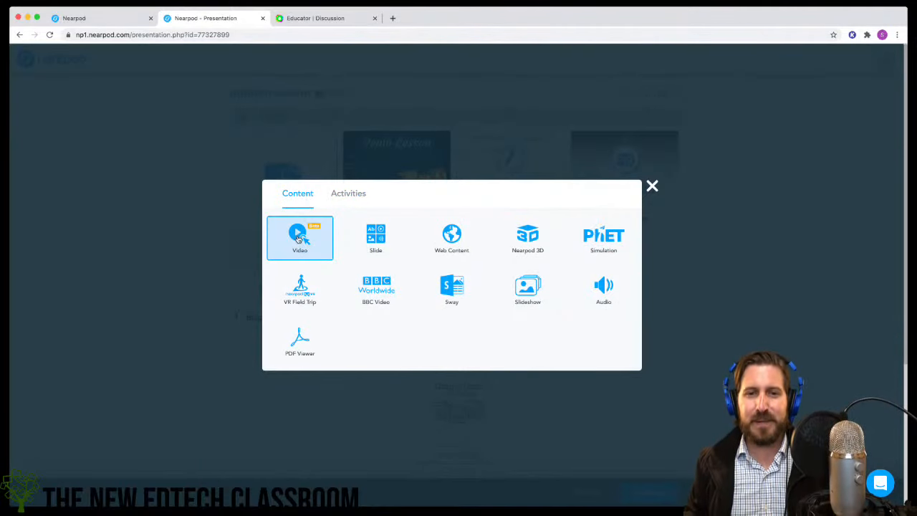
left_click(348, 194)
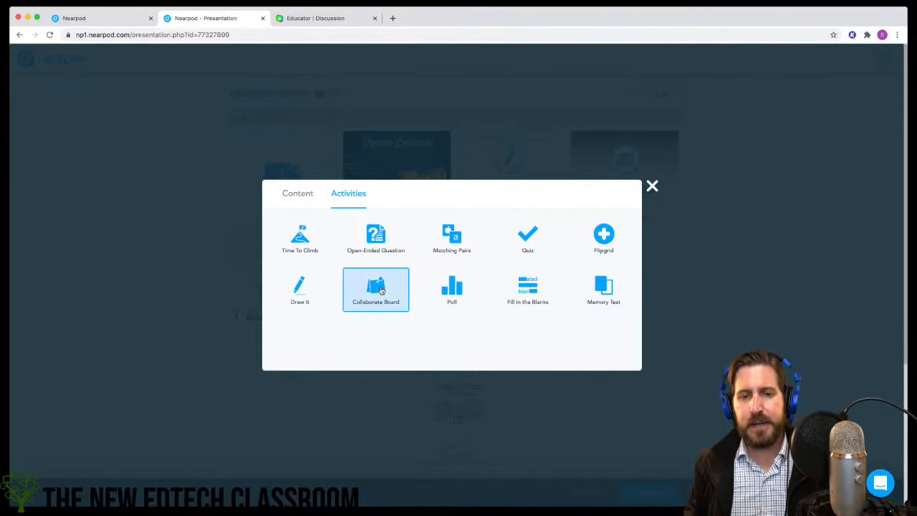
left_click(375, 289)
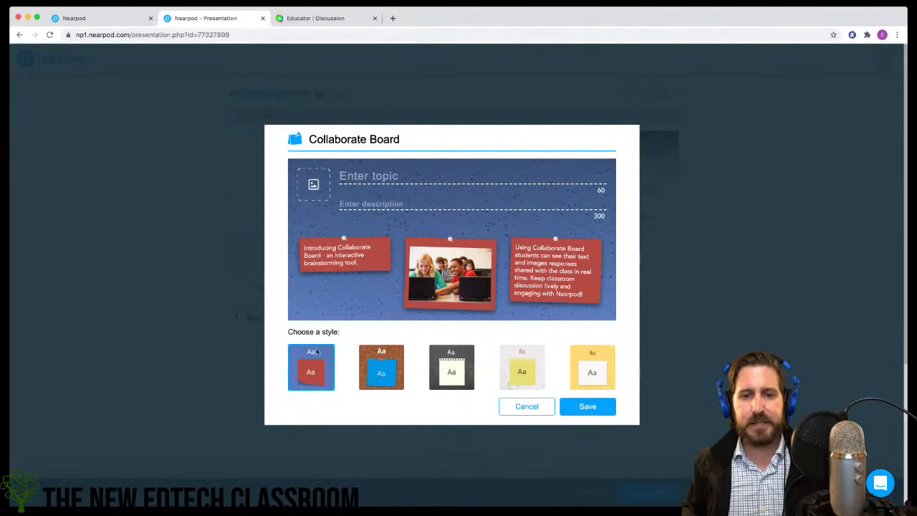
left_click(388, 175)
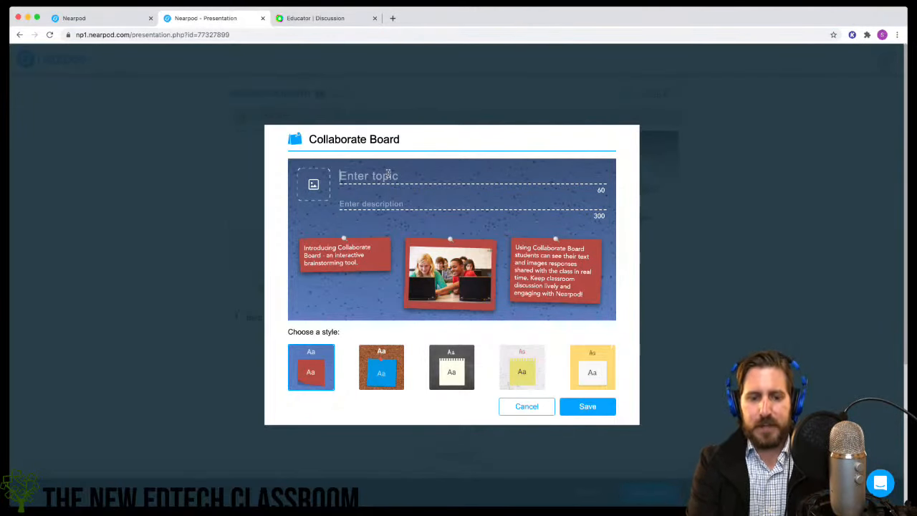
type("Post obe")
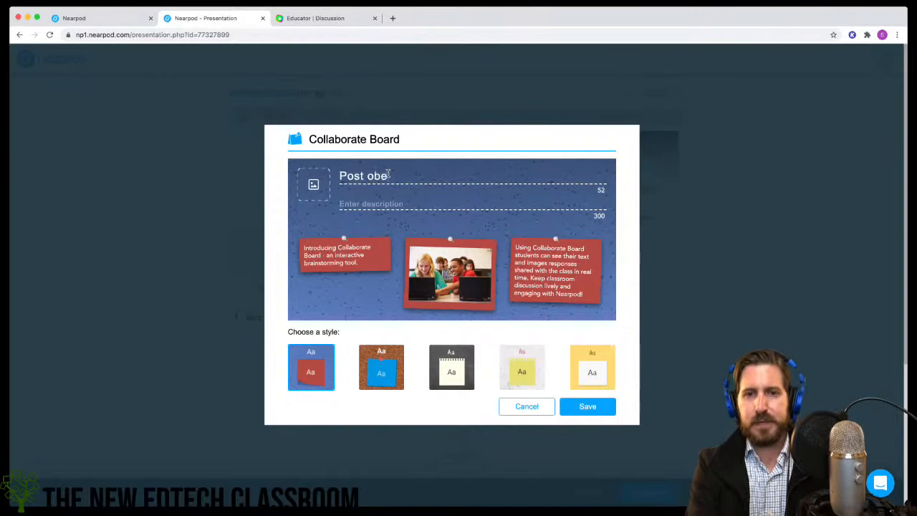
key("BackSpace")
type("ser")
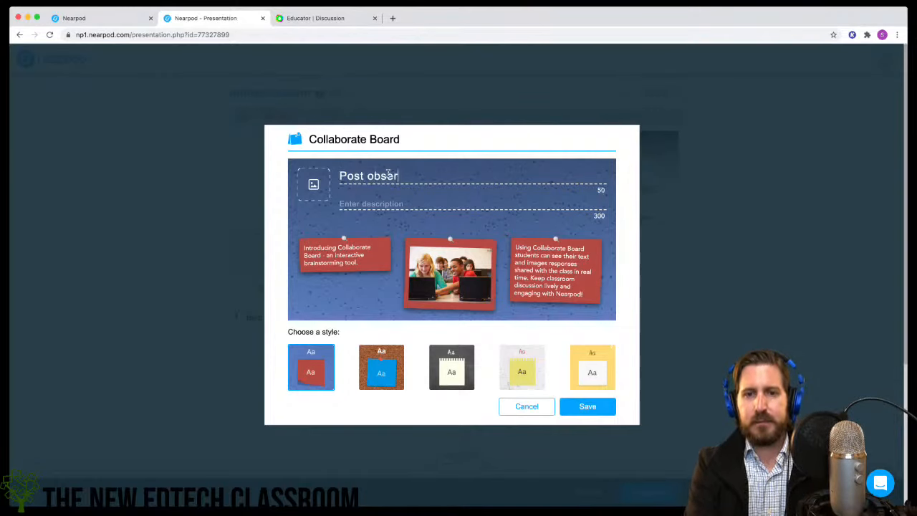
type("vations")
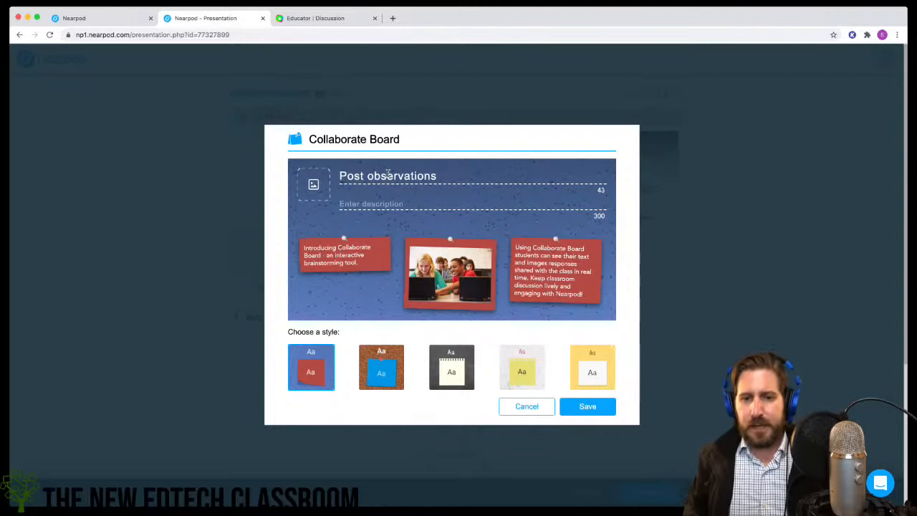
left_click(469, 362)
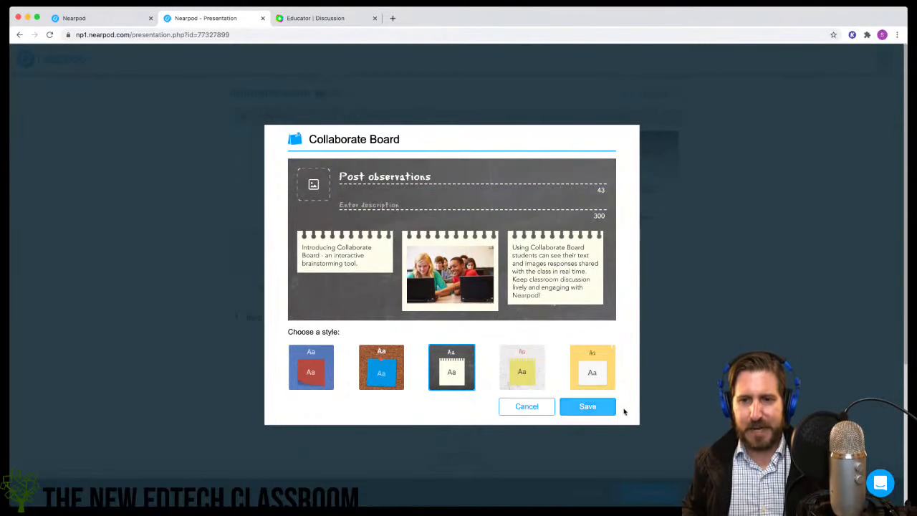
left_click(611, 407)
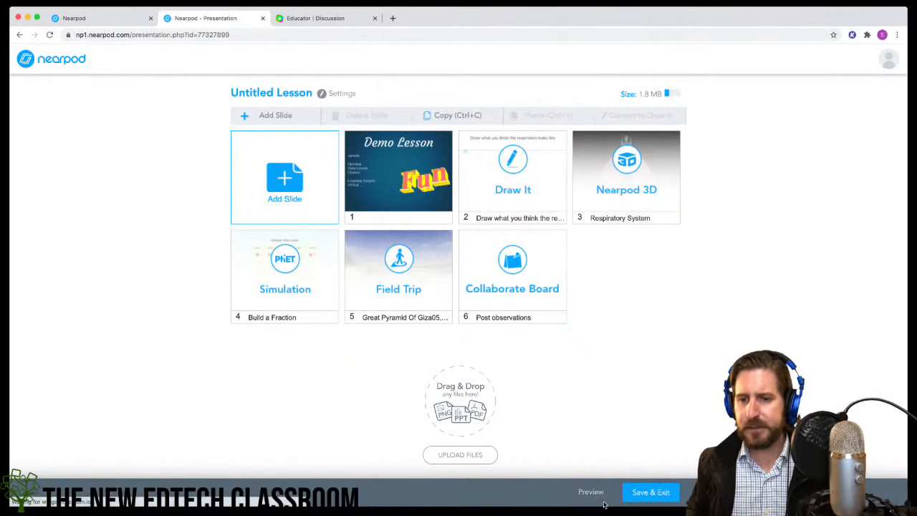
Step: Preview the lesson as a student and advance from the title slide to the Collaborate Board on slide 6
left_click(590, 493)
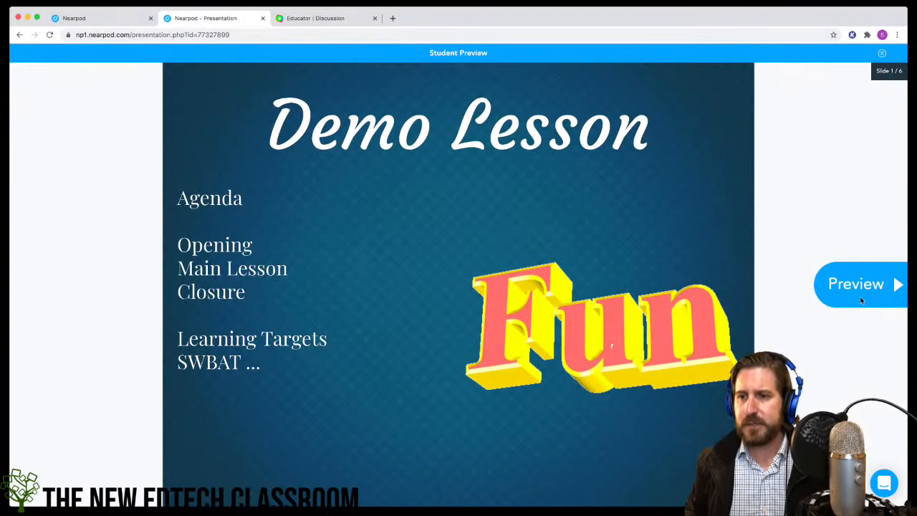
left_click(860, 298)
left_click(897, 287)
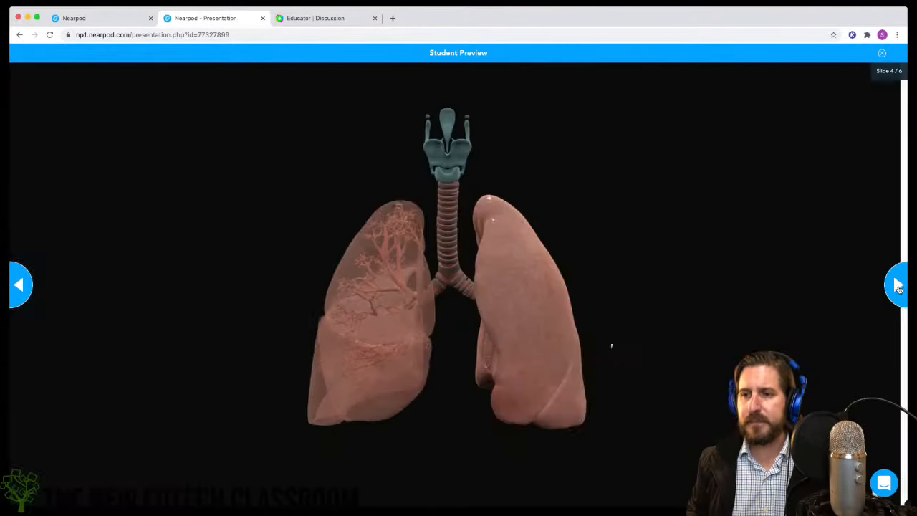
left_click(898, 287)
left_click(897, 286)
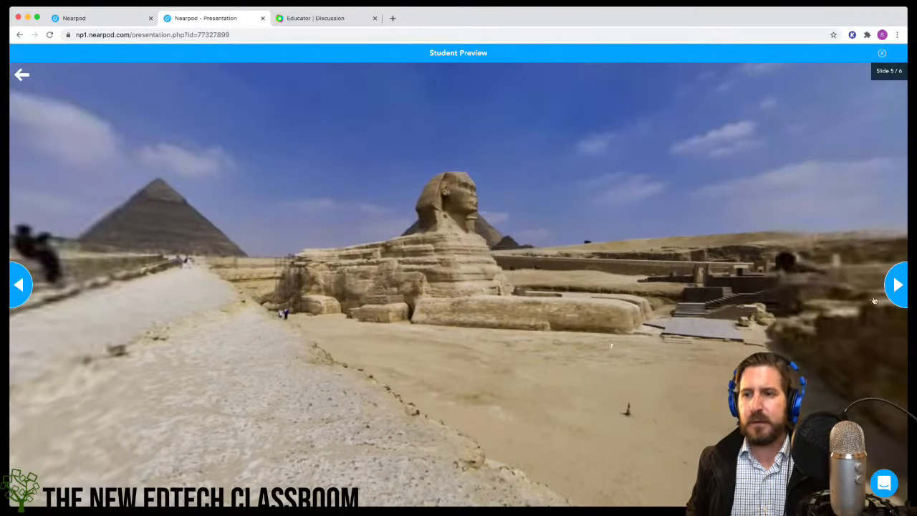
left_click(892, 287)
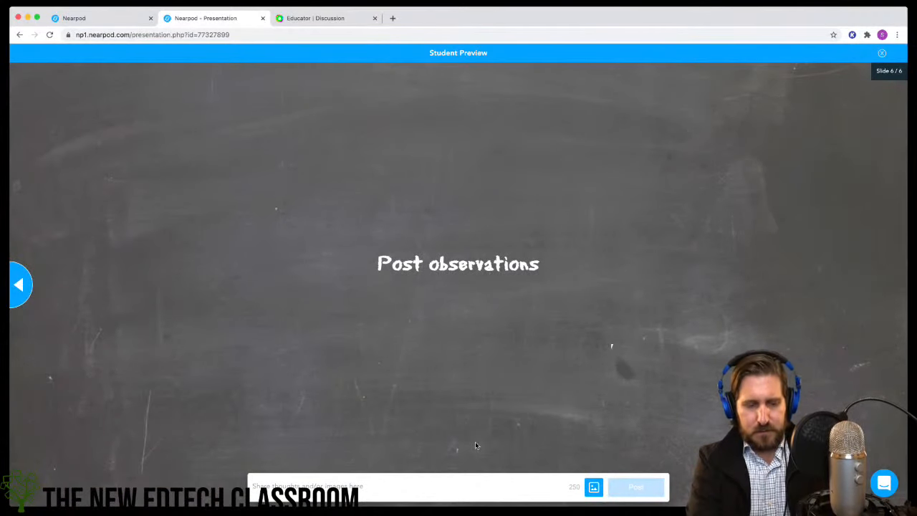
Step: Post the note "I noticed" on the previewed Collaborate Board and close the student preview
type("I notic")
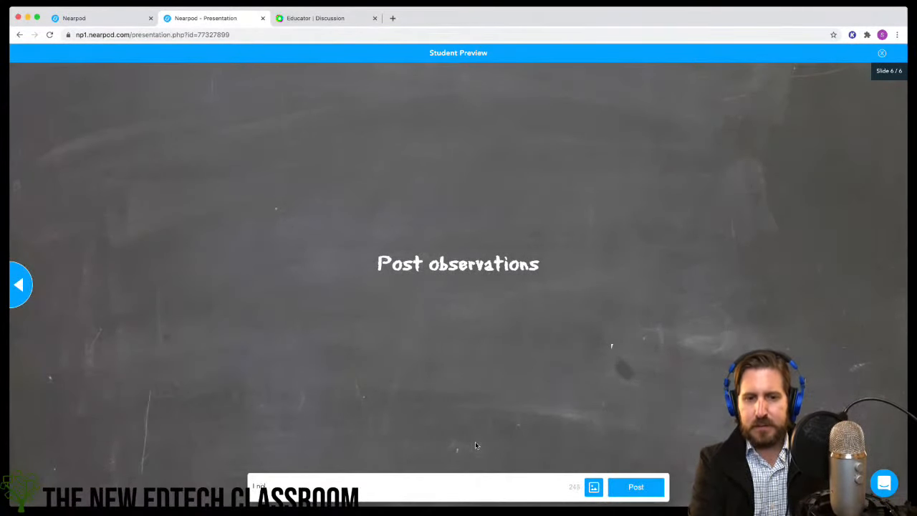
type("ed")
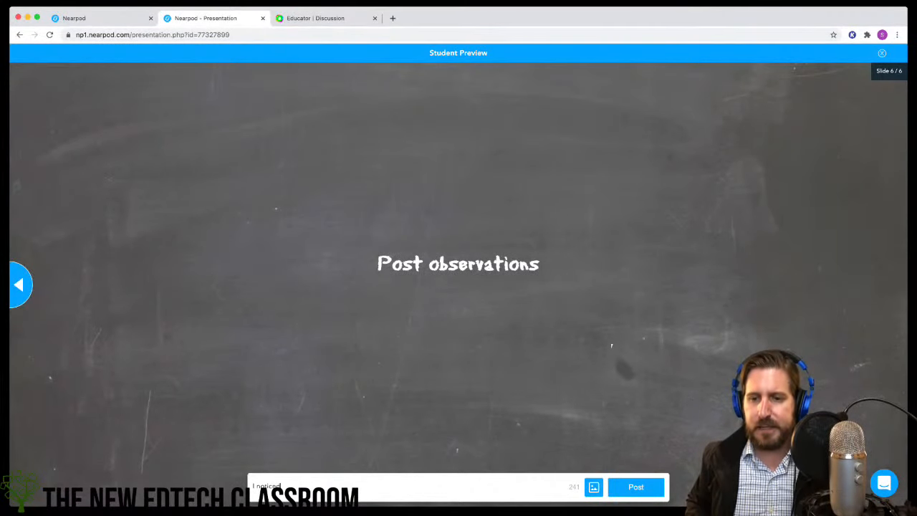
left_click(637, 490)
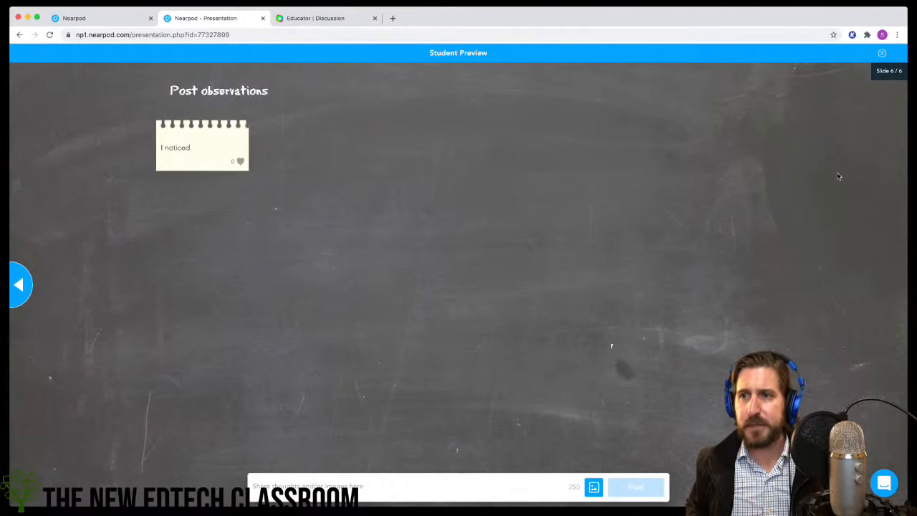
left_click(882, 56)
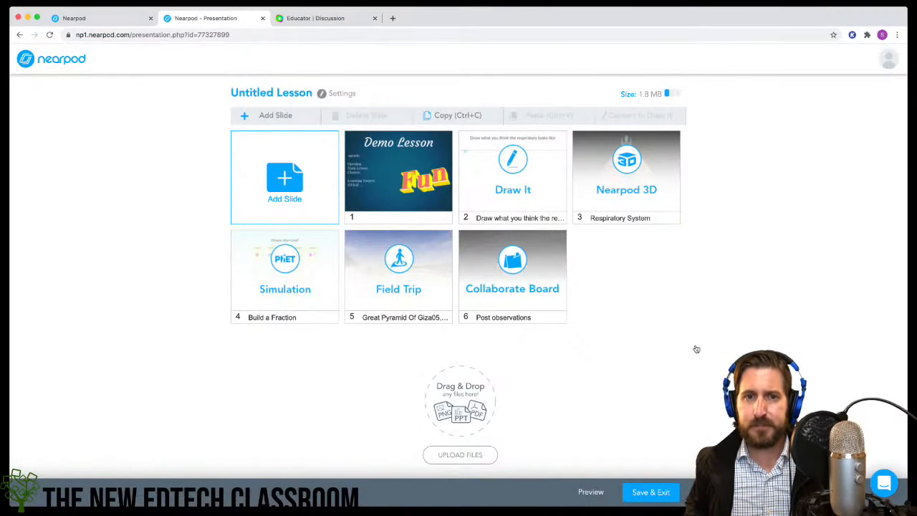
Step: Add the Climate Change Sway from the Staff Picks category to the lesson
left_click(278, 116)
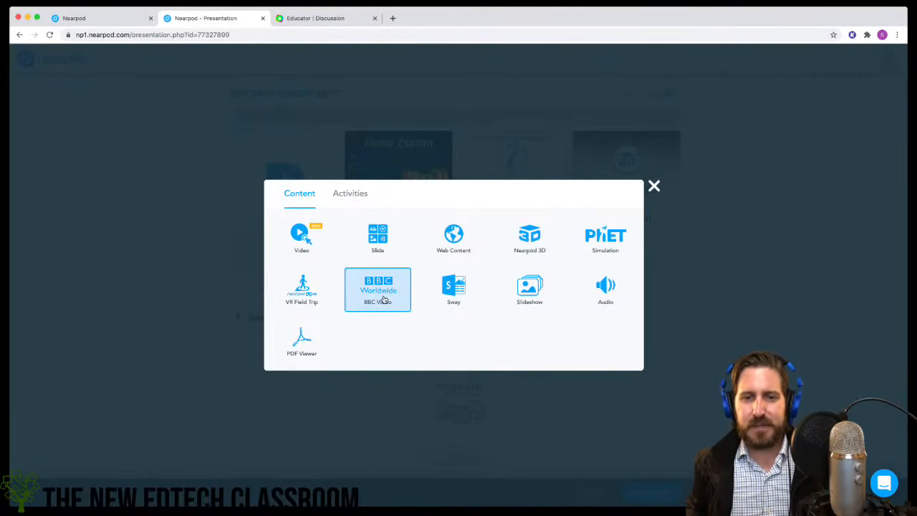
left_click(456, 299)
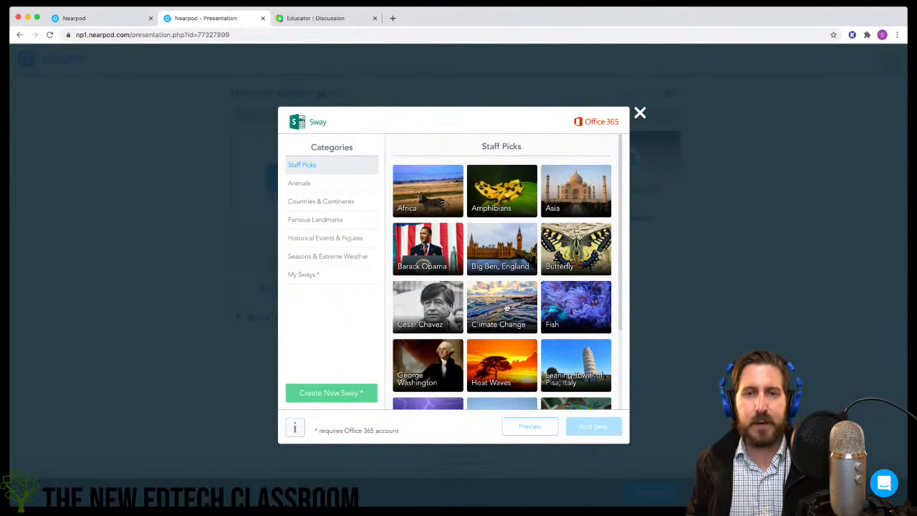
left_click(506, 307)
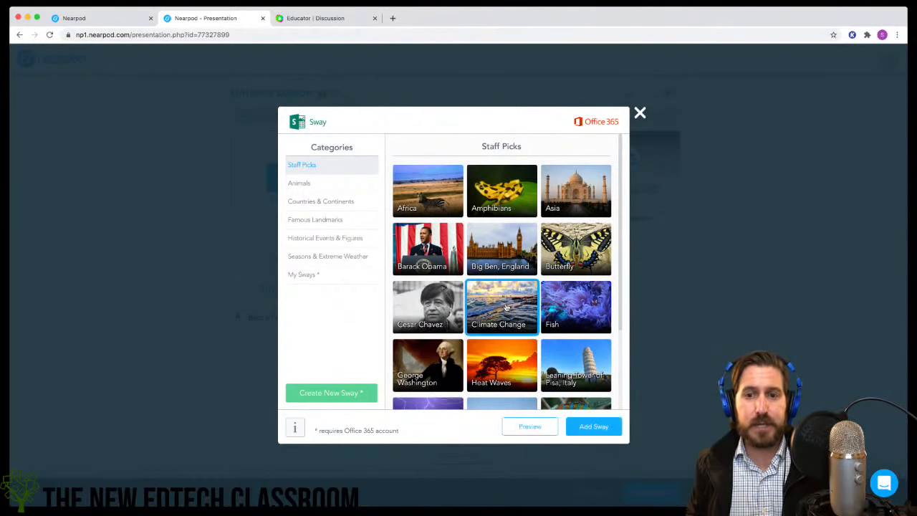
left_click(591, 428)
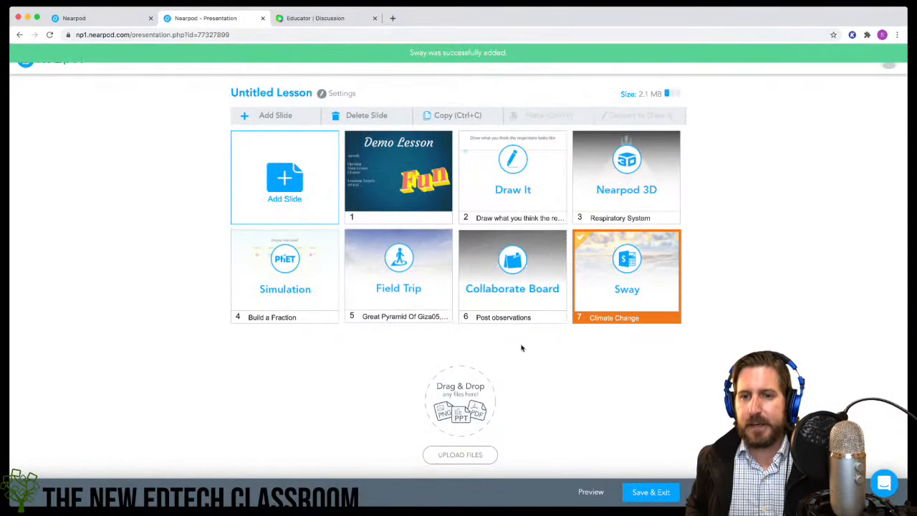
Step: Preview the Climate Change Sway as a student, read from its overview through to the class activity, and close the preview
left_click(588, 490)
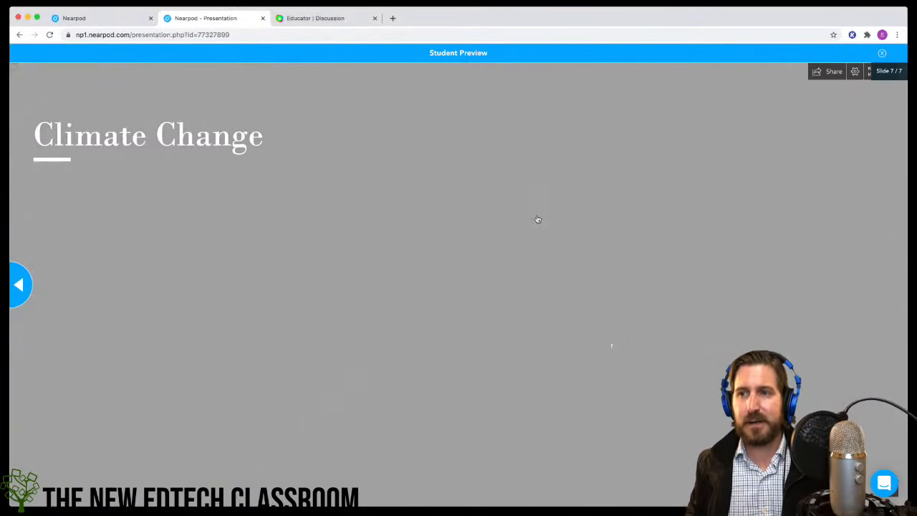
scroll(502, 233, "down", 5)
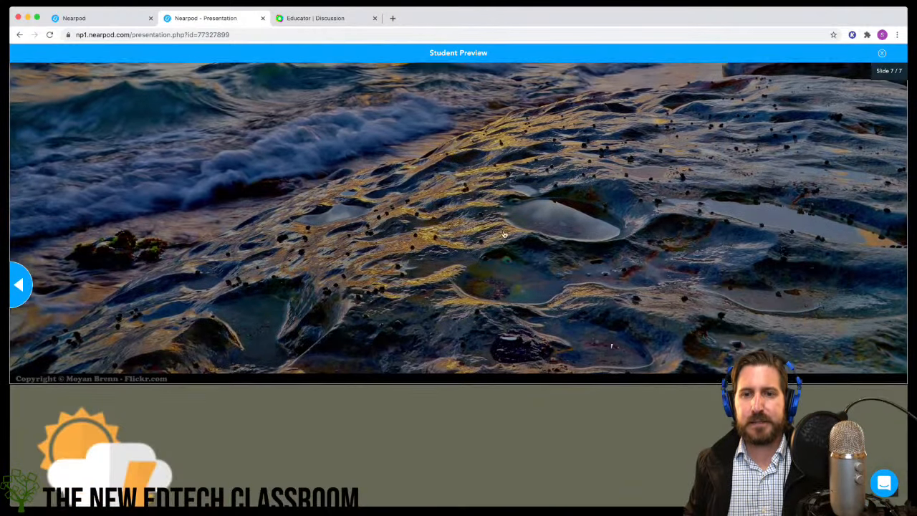
scroll(506, 232, "up", 2)
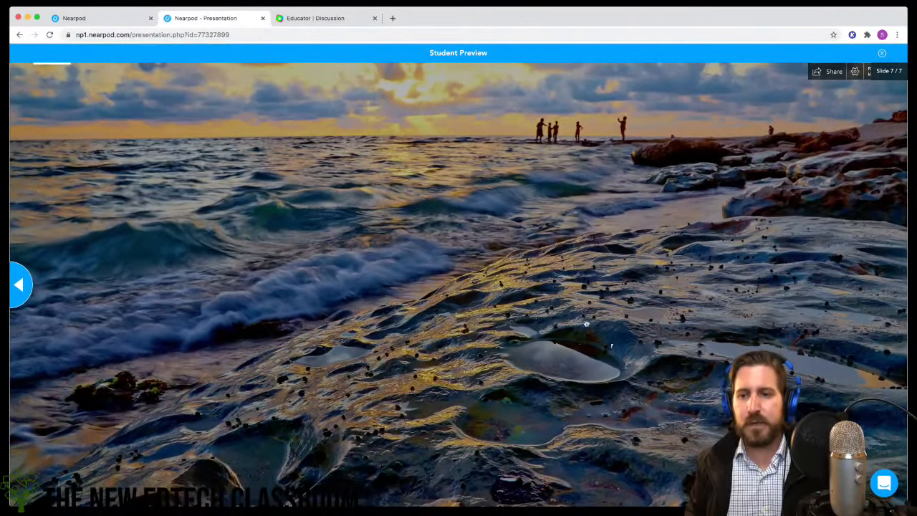
scroll(584, 320, "down", 5)
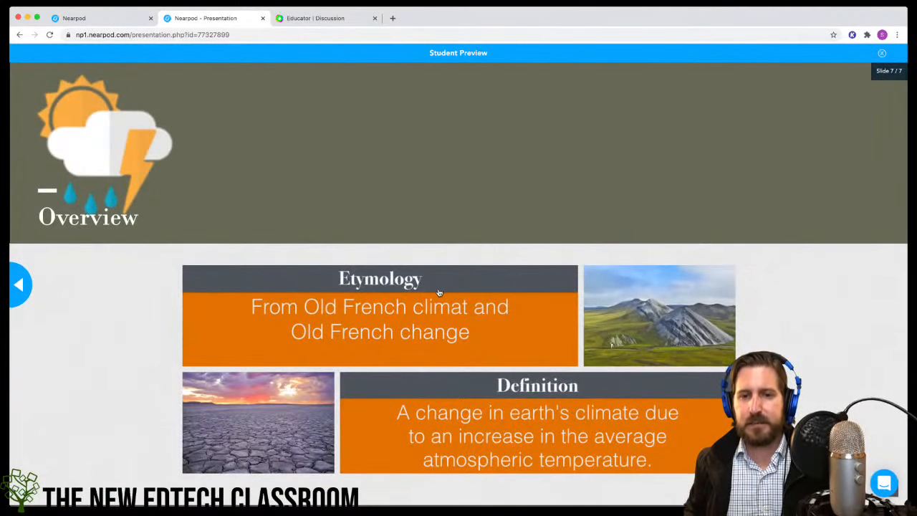
scroll(496, 337, "down", 3)
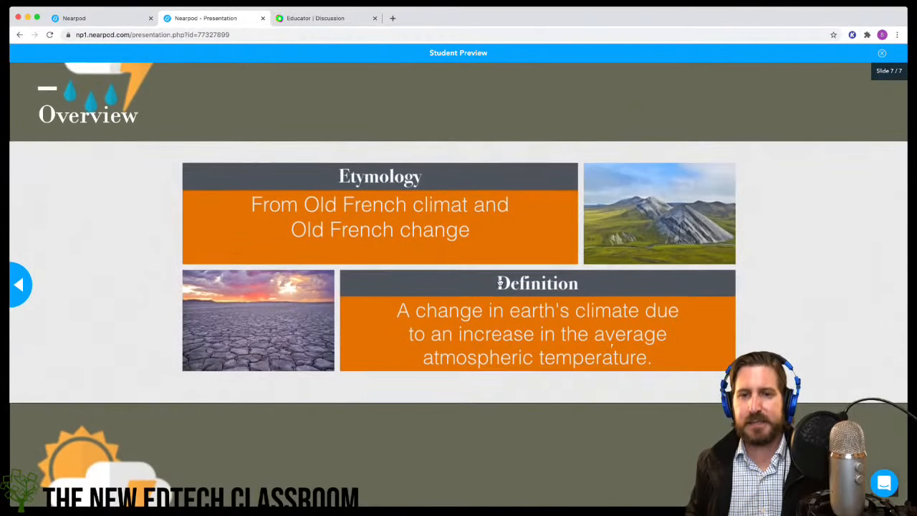
scroll(501, 284, "down", 3)
scroll(454, 225, "down", 2)
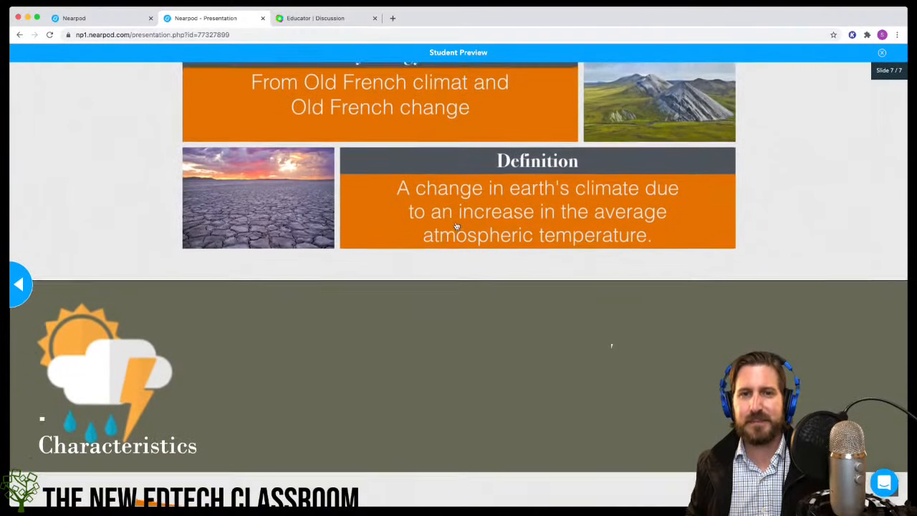
scroll(455, 226, "up", 5)
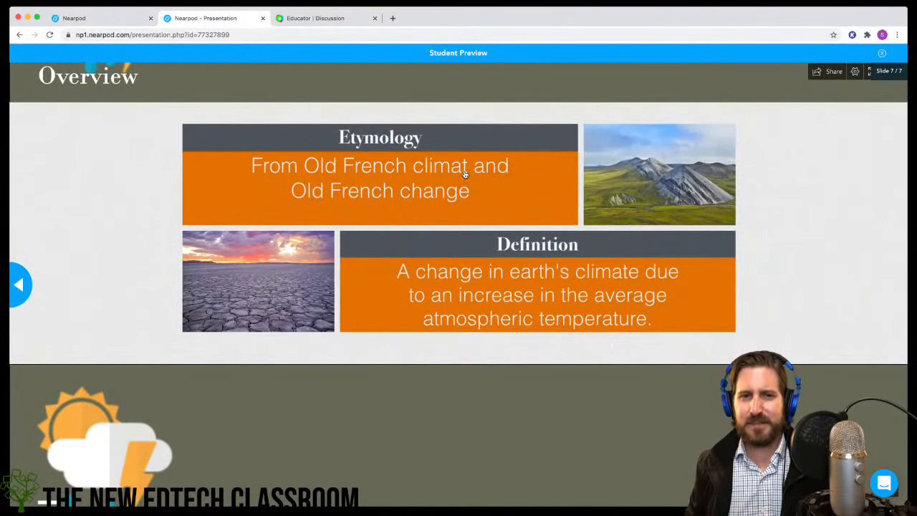
scroll(501, 275, "down", 2)
scroll(505, 281, "down", 10)
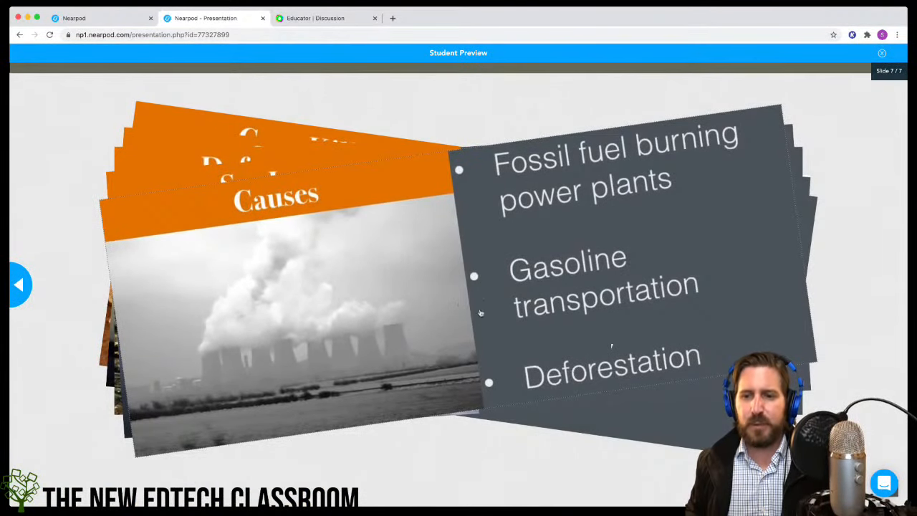
scroll(480, 313, "down", 6)
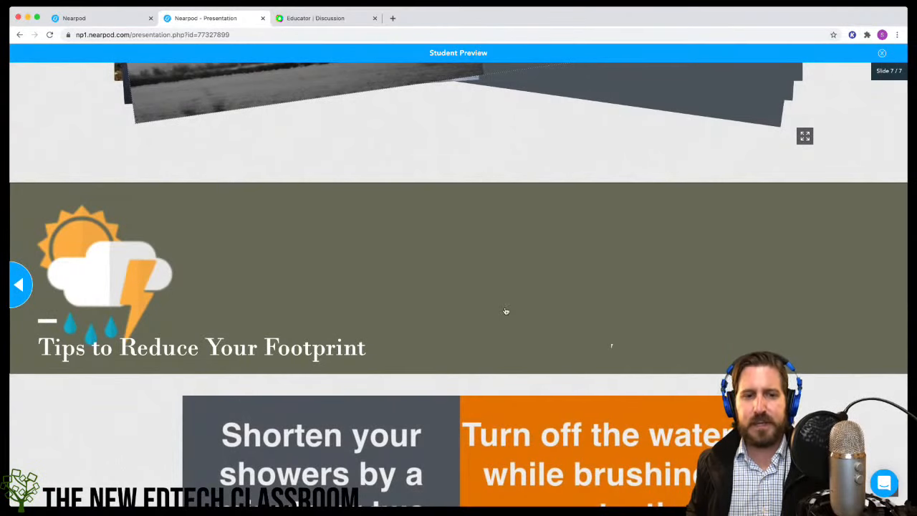
scroll(506, 311, "down", 5)
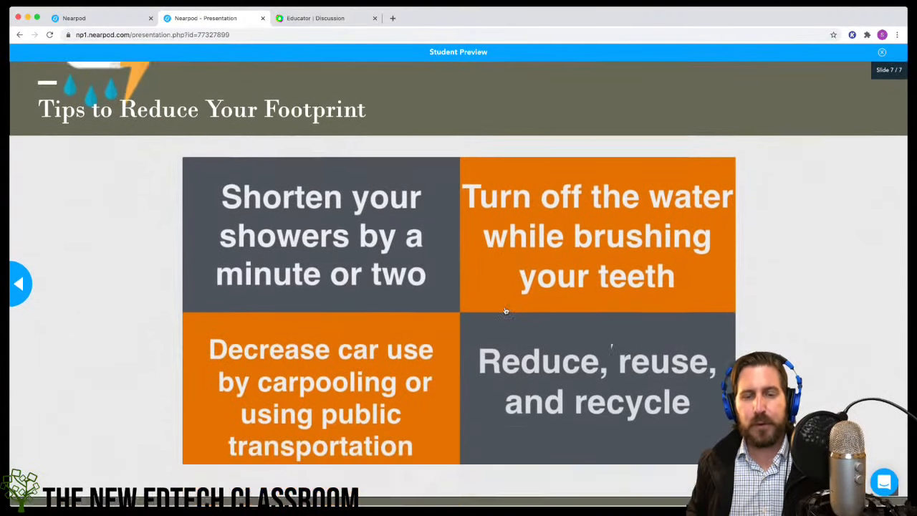
scroll(506, 311, "down", 1)
scroll(505, 311, "down", 8)
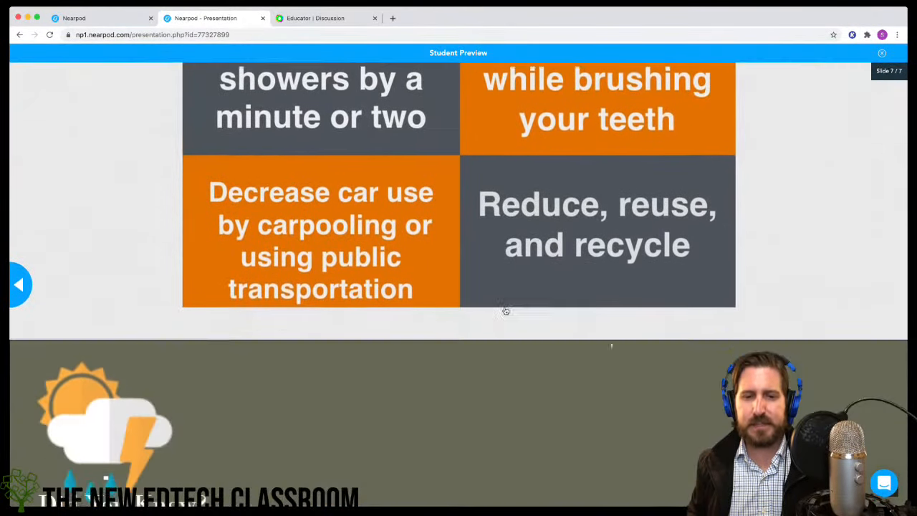
scroll(506, 311, "down", 7)
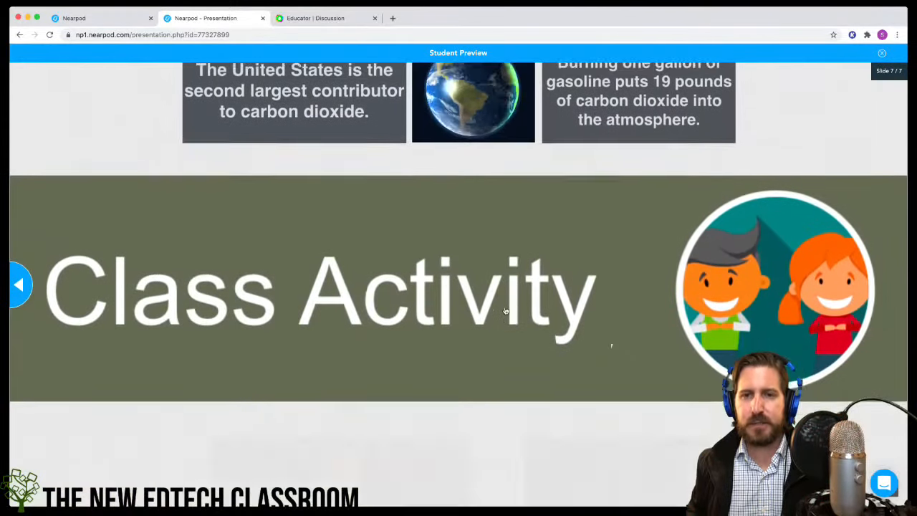
scroll(506, 311, "down", 1)
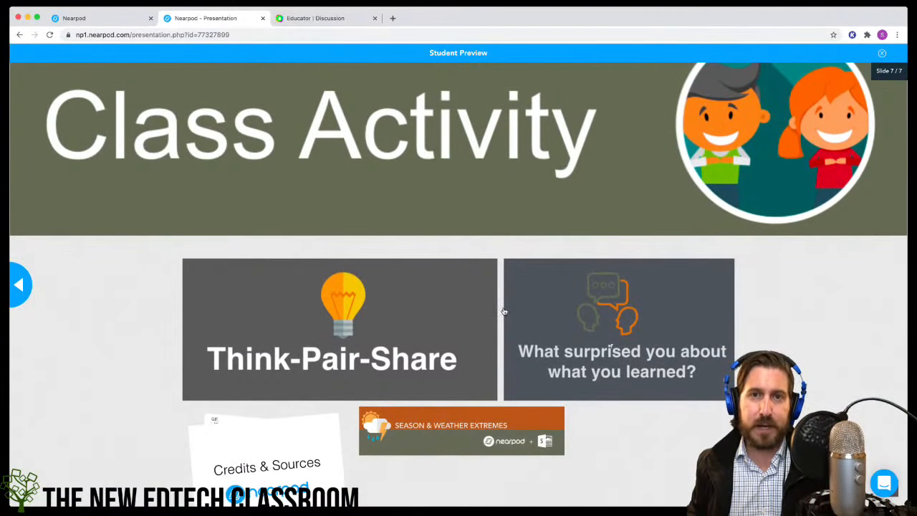
scroll(502, 311, "down", 3)
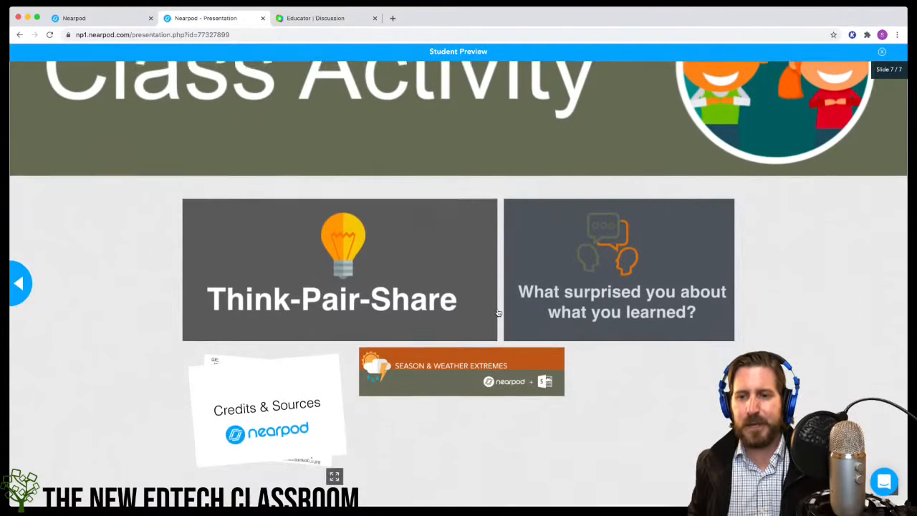
scroll(499, 312, "up", 3)
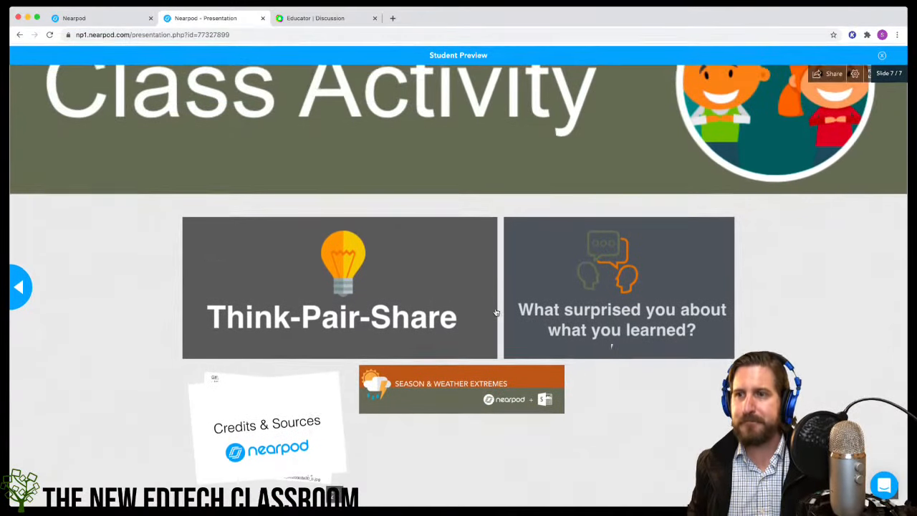
left_click(882, 54)
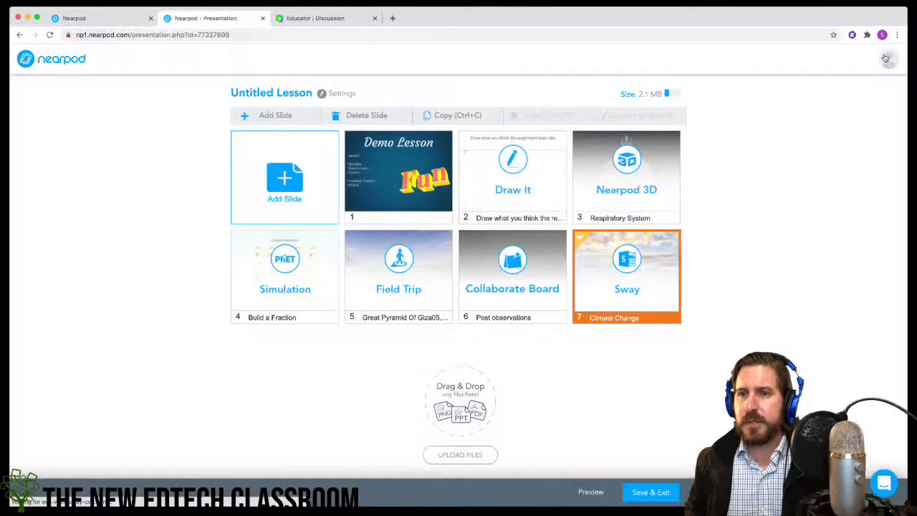
Step: Start a new Draw It activity and enter the instructions "Annotate the text for unknown words"
left_click(297, 120)
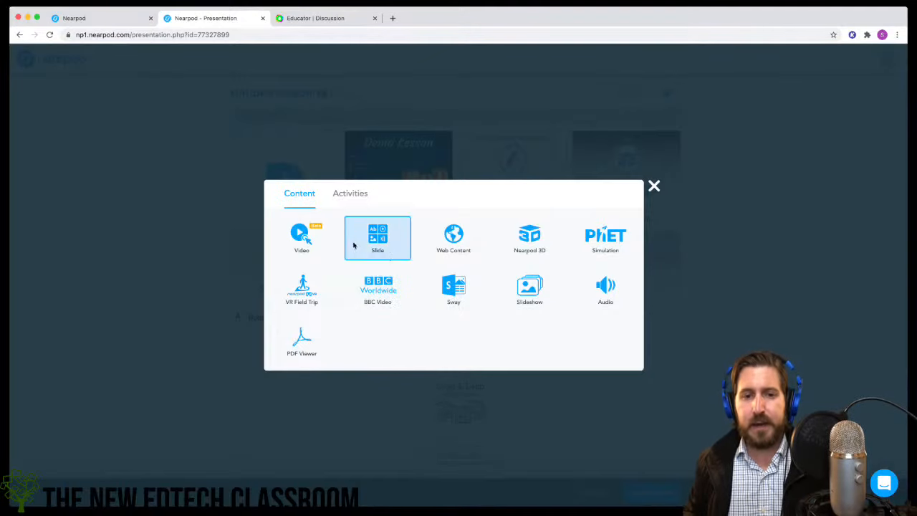
left_click(352, 198)
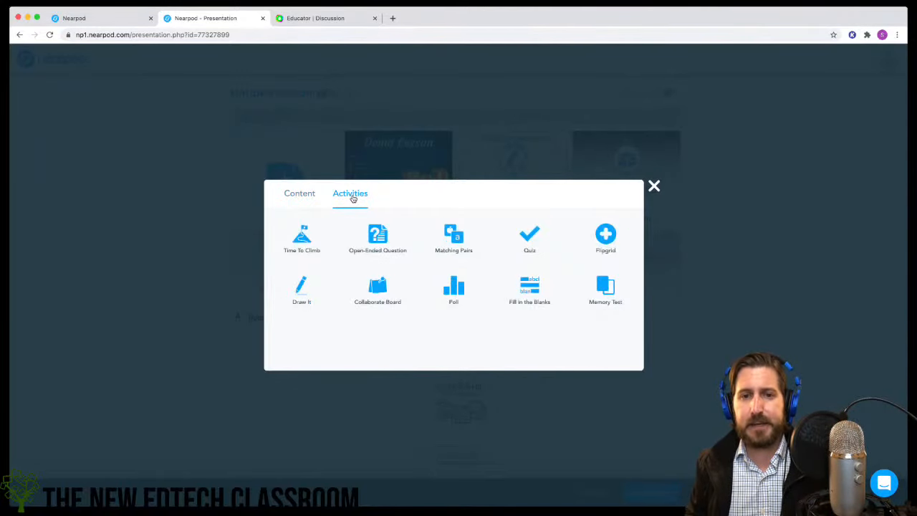
left_click(304, 290)
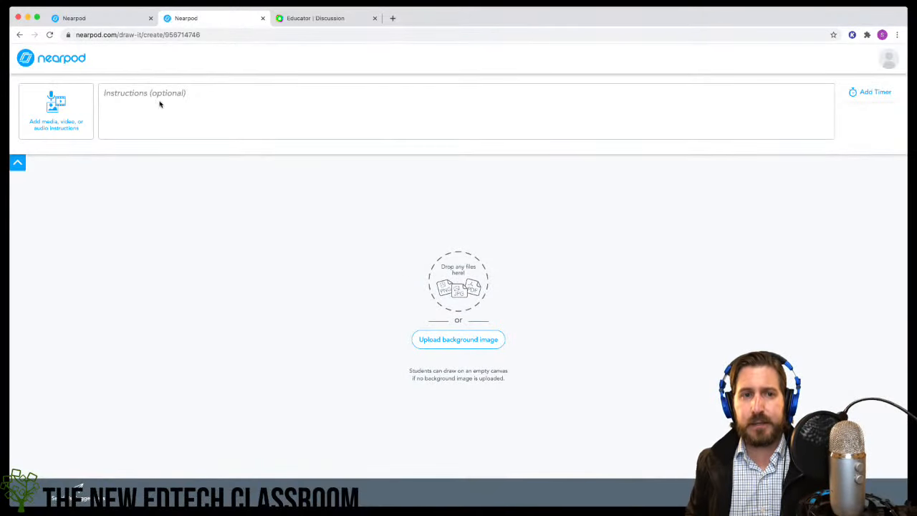
left_click(203, 109)
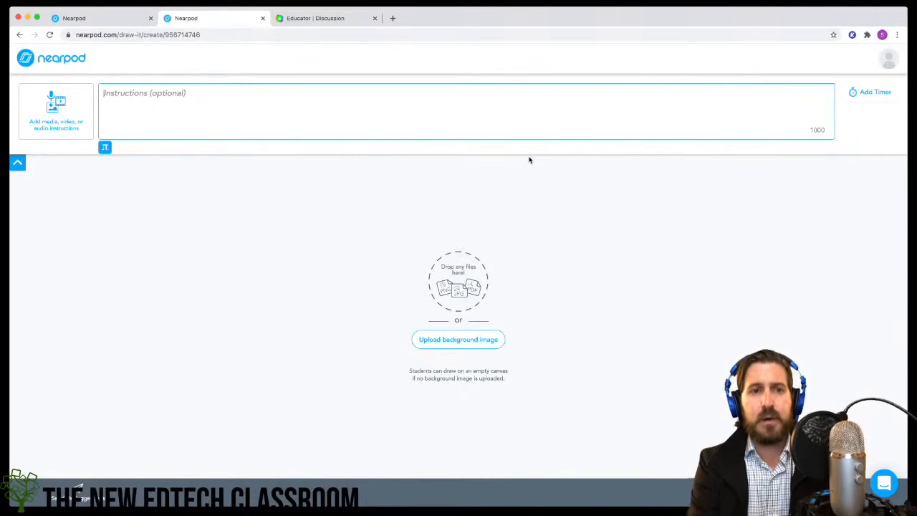
type("Anno")
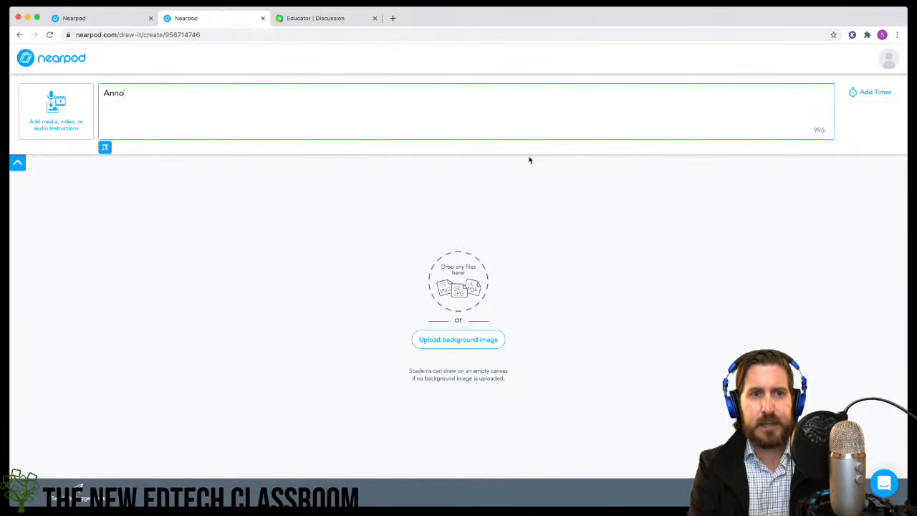
type("nat")
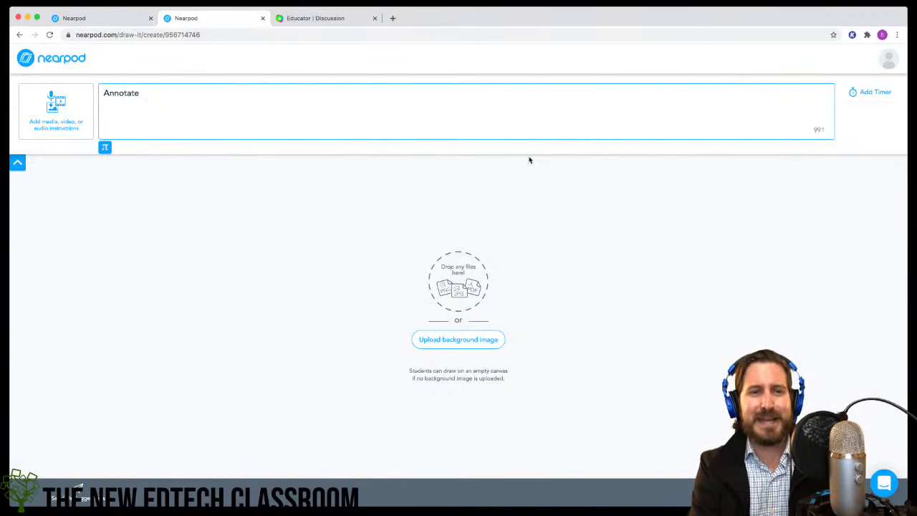
type("na")
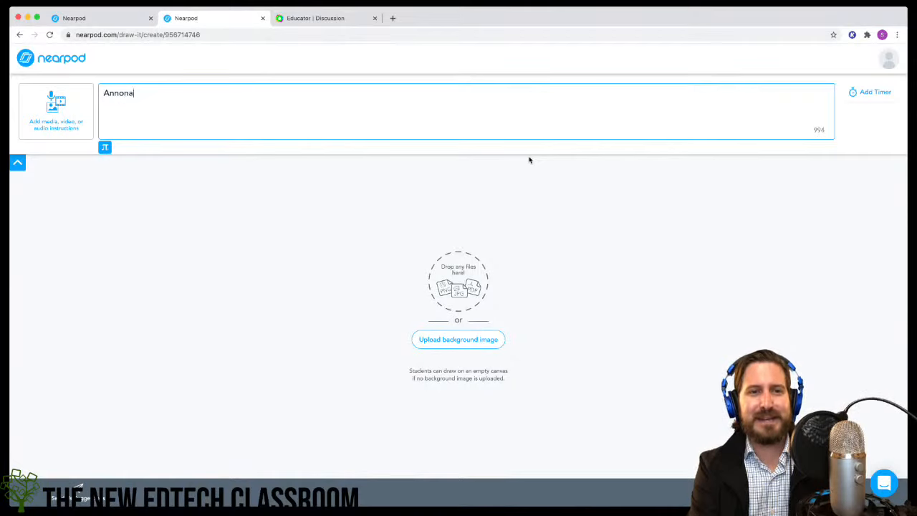
key("BackSpace")
type("otate")
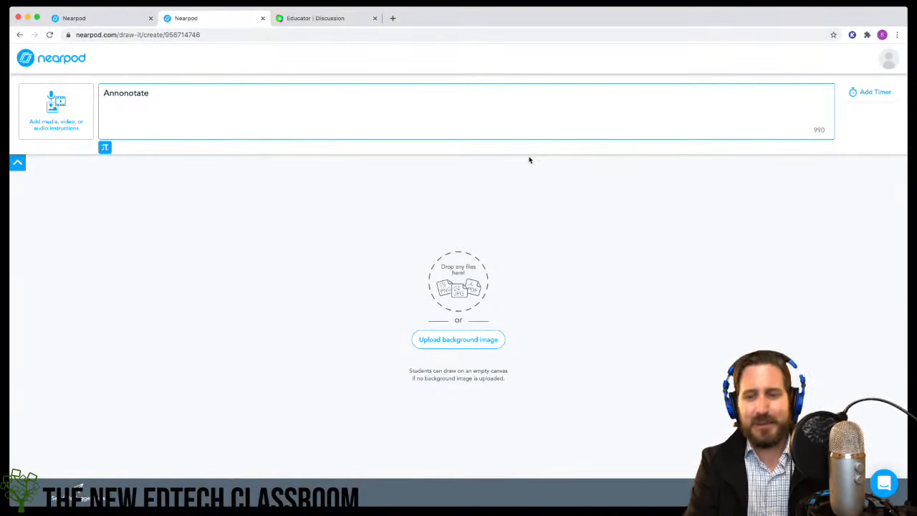
right_click(143, 93)
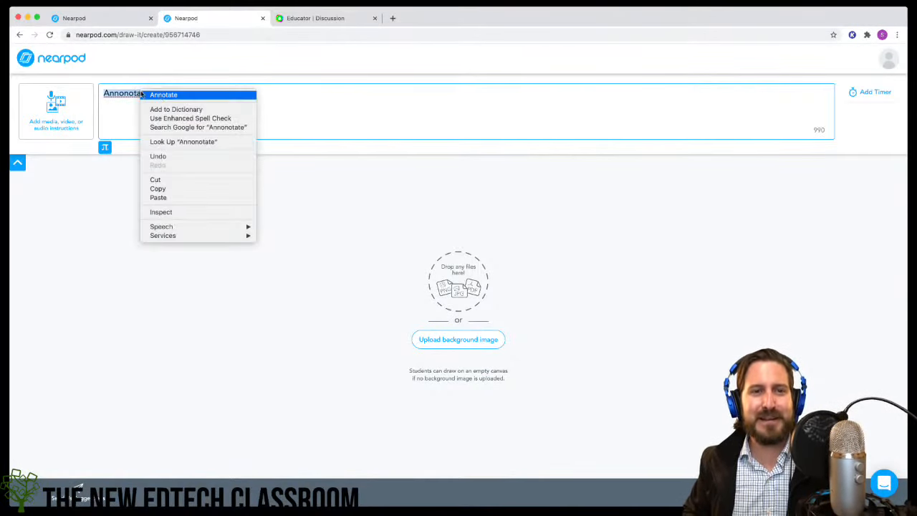
left_click(163, 96)
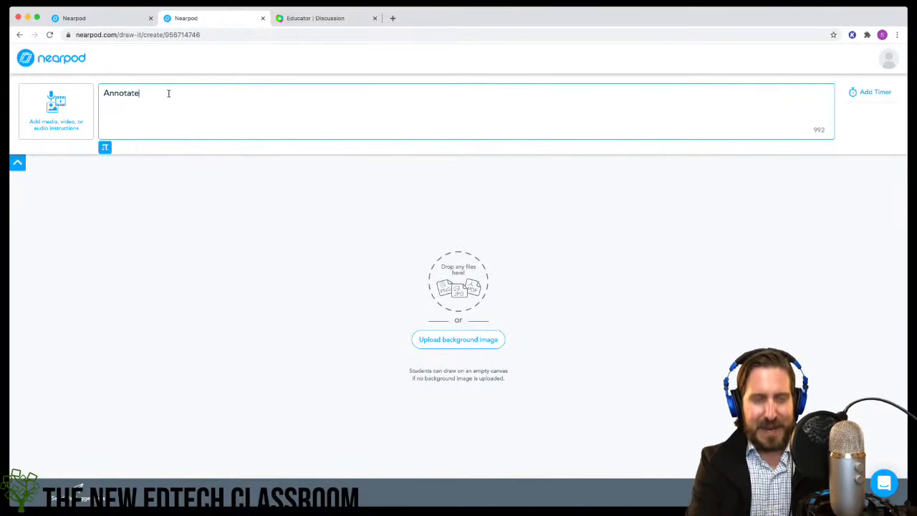
type("the text for ")
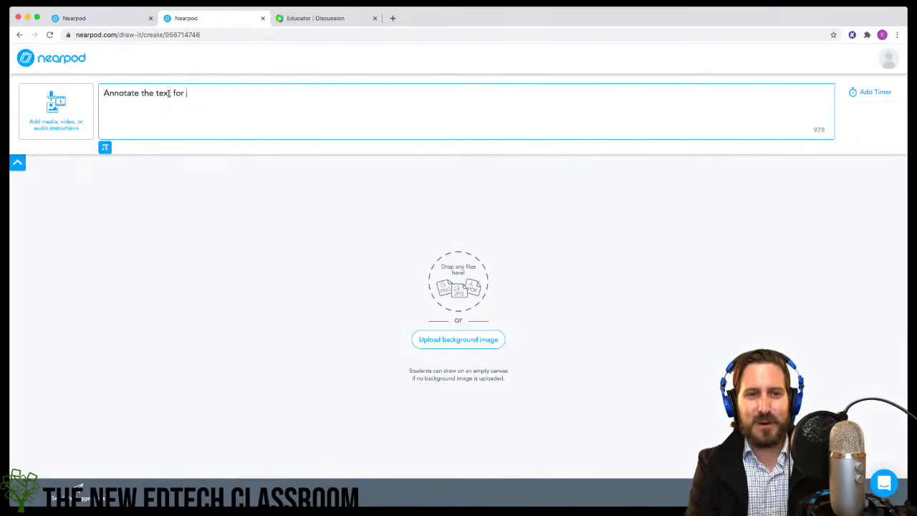
type("unknown")
key("BackSpace")
key("BackSpace")
key("BackSpace")
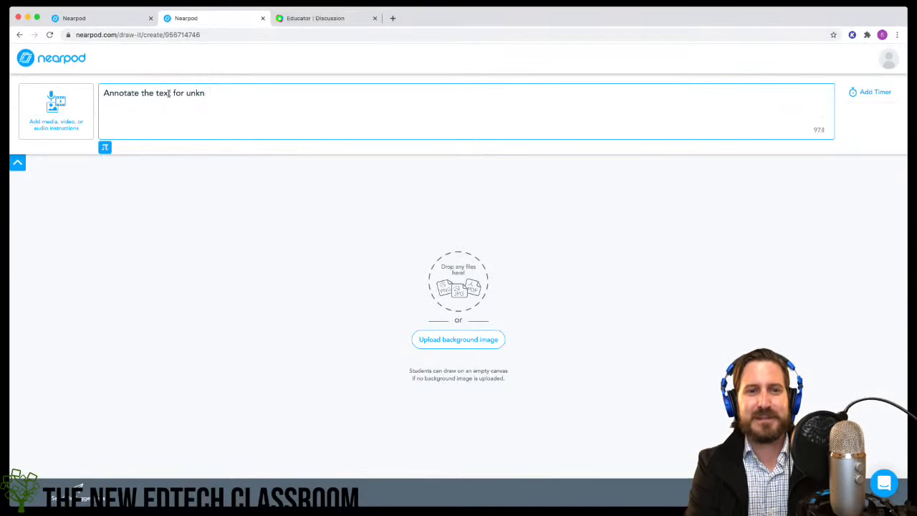
type("own words")
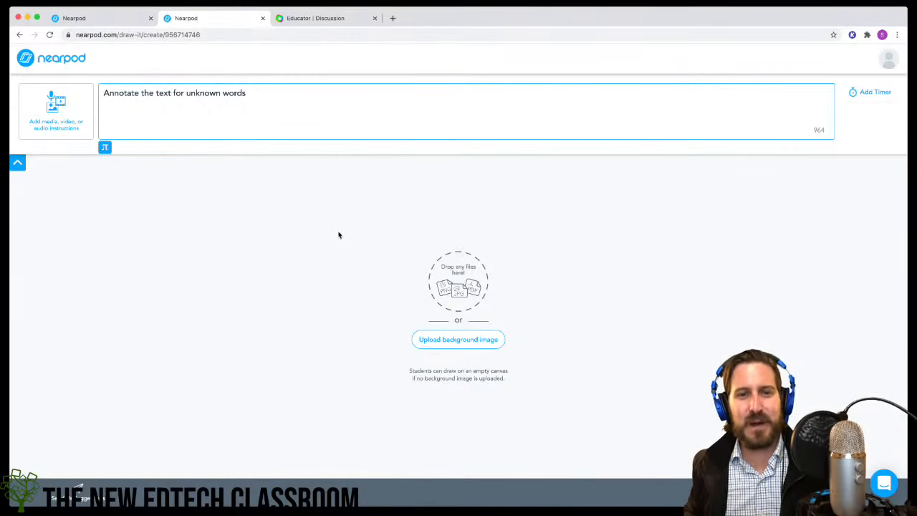
Step: Upload "Thank You Maam text.pdf" from the Desktop as the Draw It background and save the activity to the lesson
left_click(461, 343)
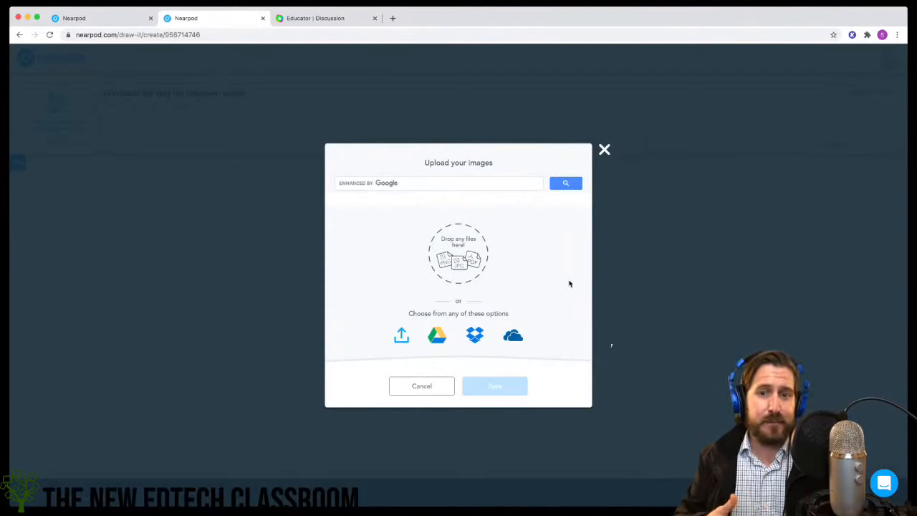
left_click(402, 339)
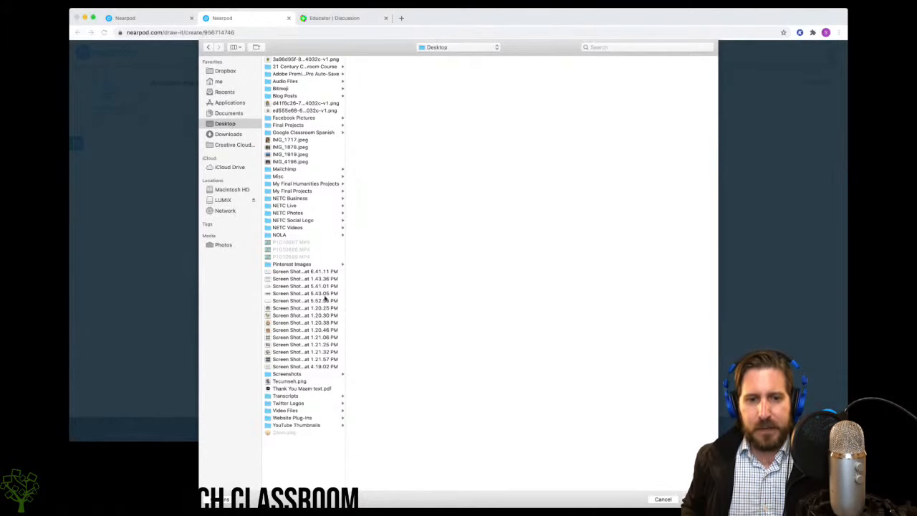
left_click(300, 389)
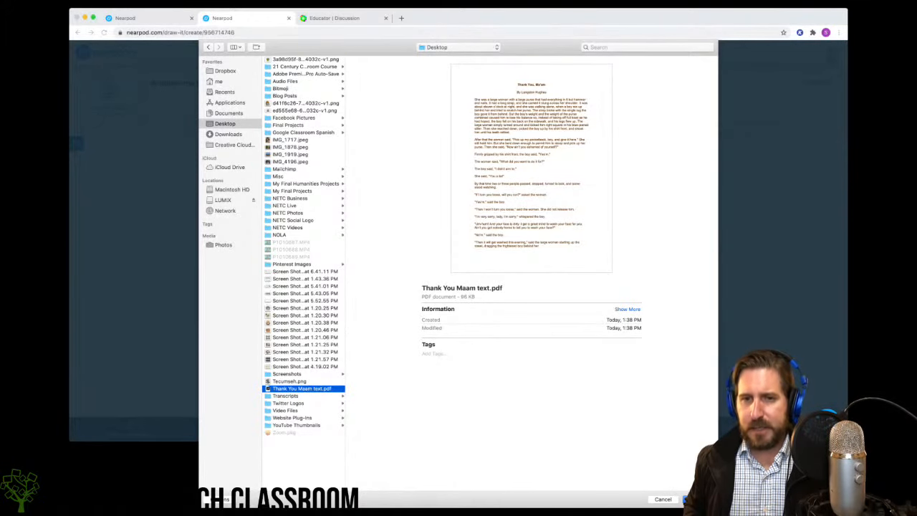
left_click(694, 499)
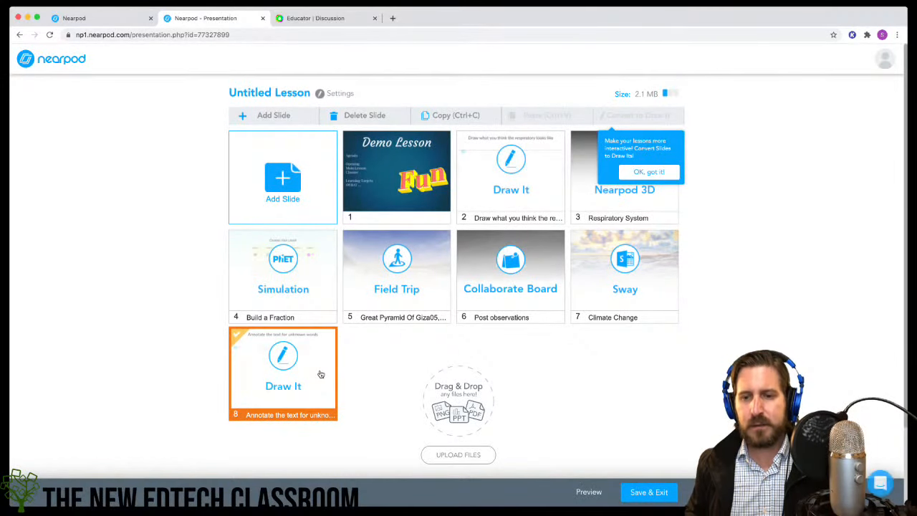
Step: Preview the annotation activity as a student, highlight "ashamed" in yellow, and draw a line from it to the margin beside the text
left_click(586, 492)
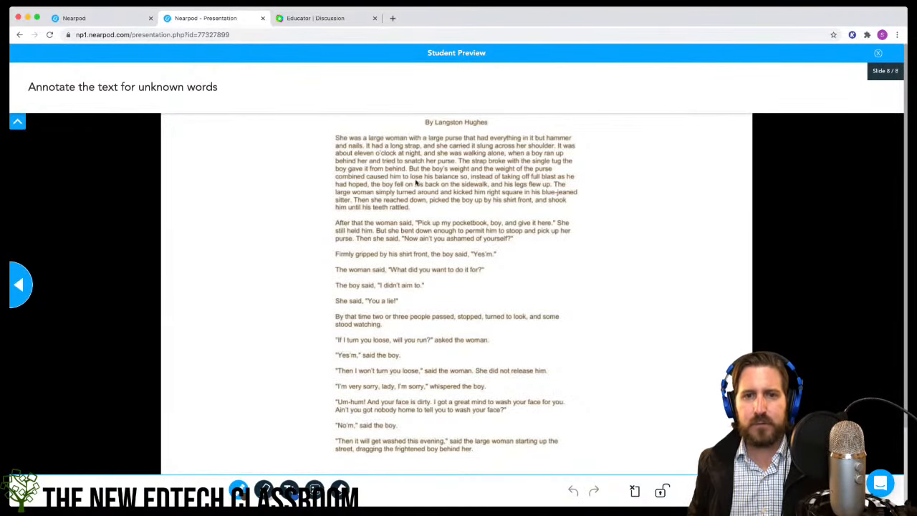
left_click(264, 488)
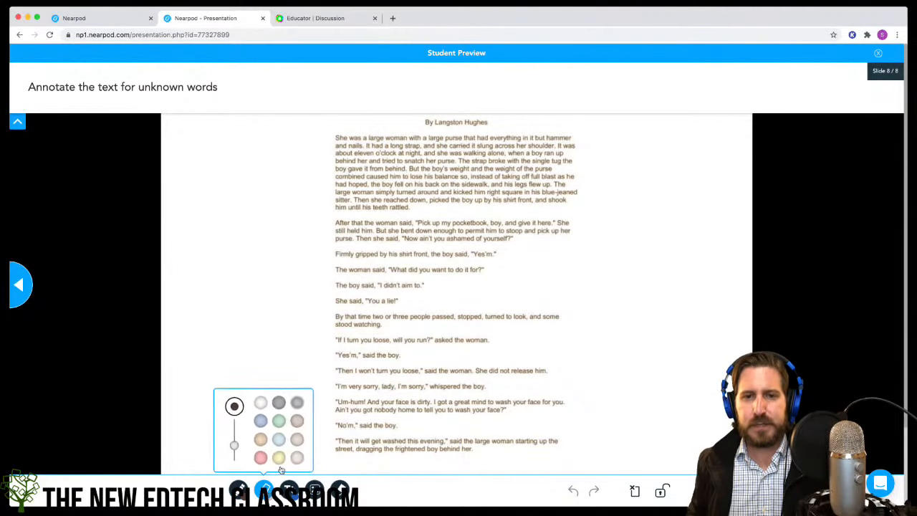
left_click(279, 457)
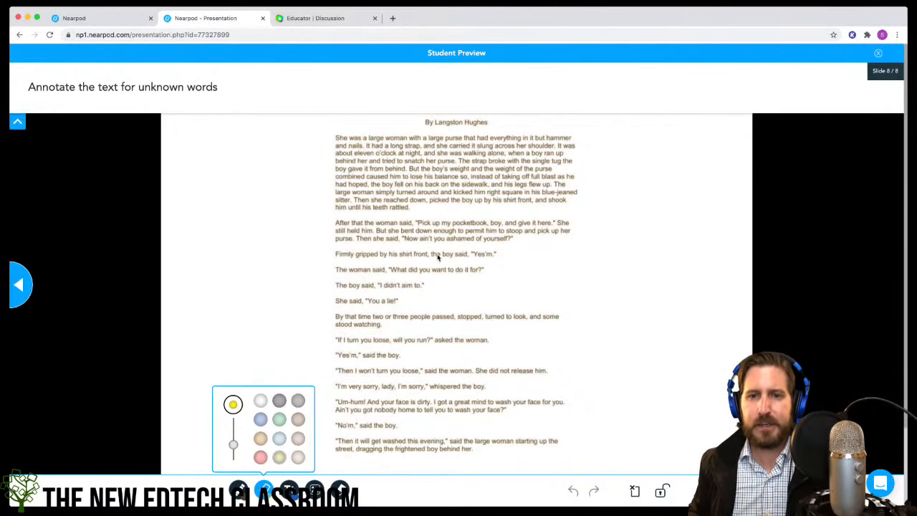
left_click_drag(447, 239, 475, 240)
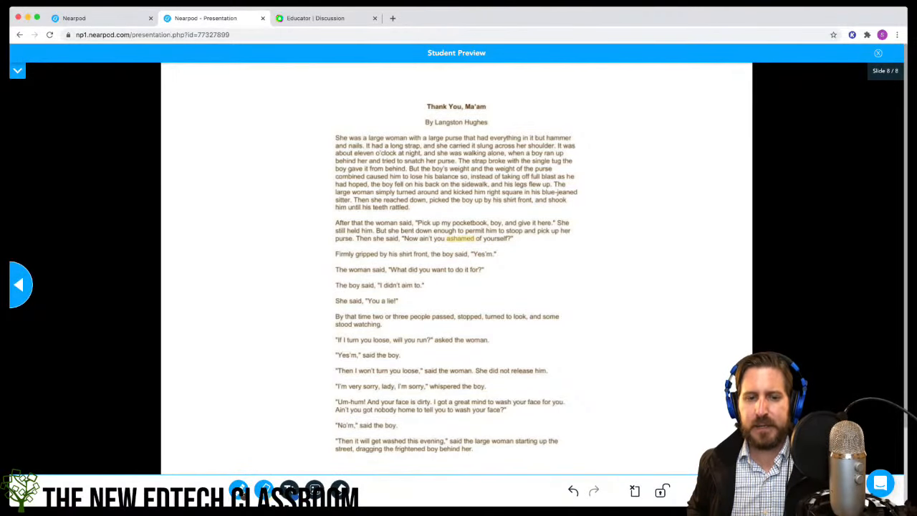
left_click(263, 490)
mouse_move(474, 241)
left_mouse_down()
mouse_move(570, 260)
mouse_move(597, 256)
left_mouse_up()
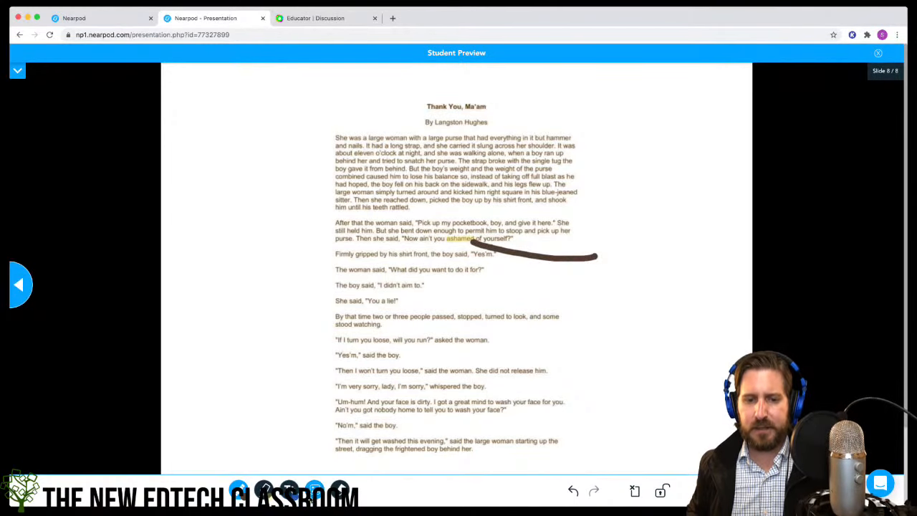
Step: Add a small text note "I think this means..." at the end of the drawn line and close the student preview
left_click(289, 490)
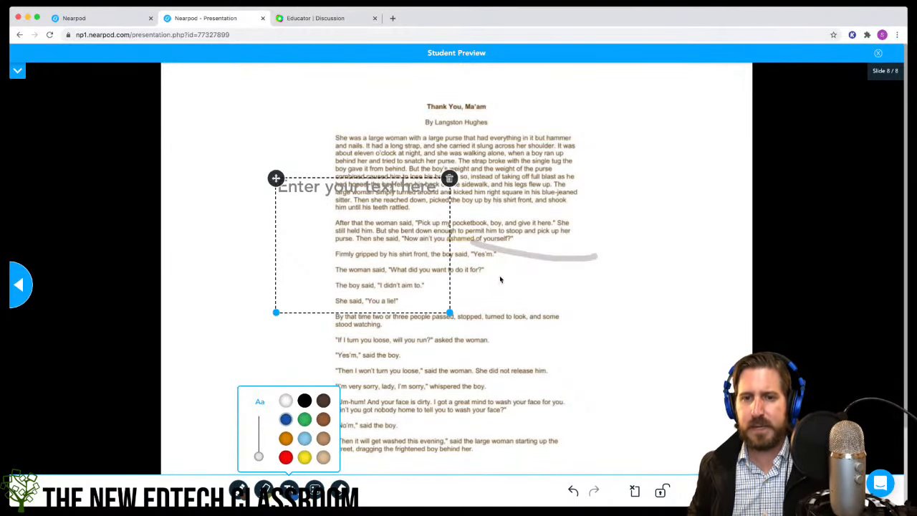
left_click_drag(450, 312, 369, 227)
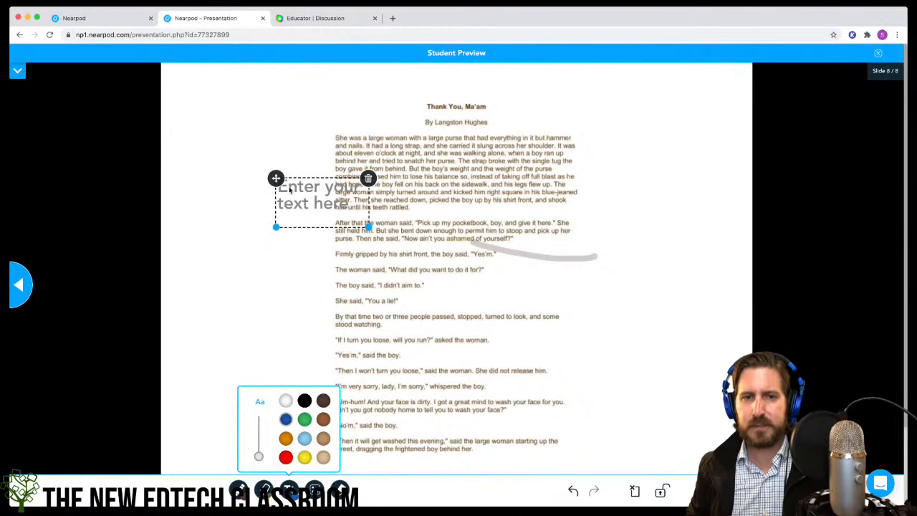
left_click_drag(277, 178, 600, 221)
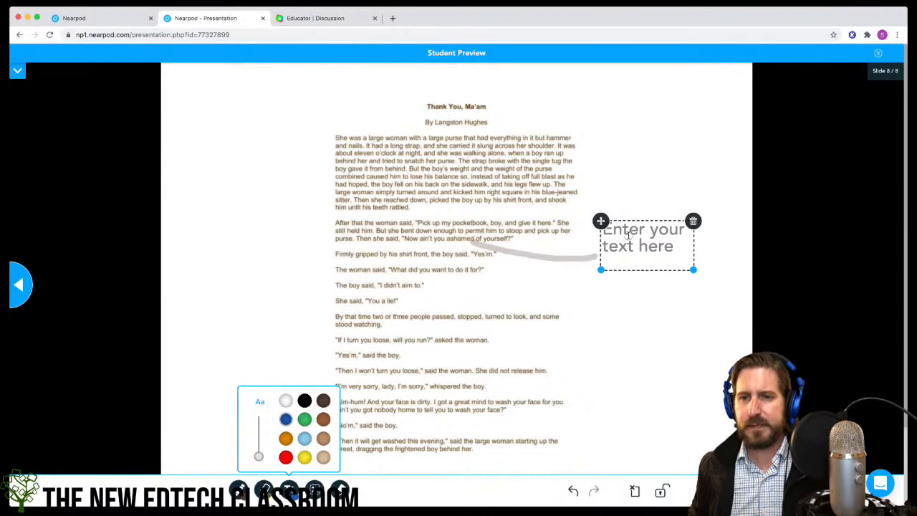
left_click(629, 234)
type("I thim")
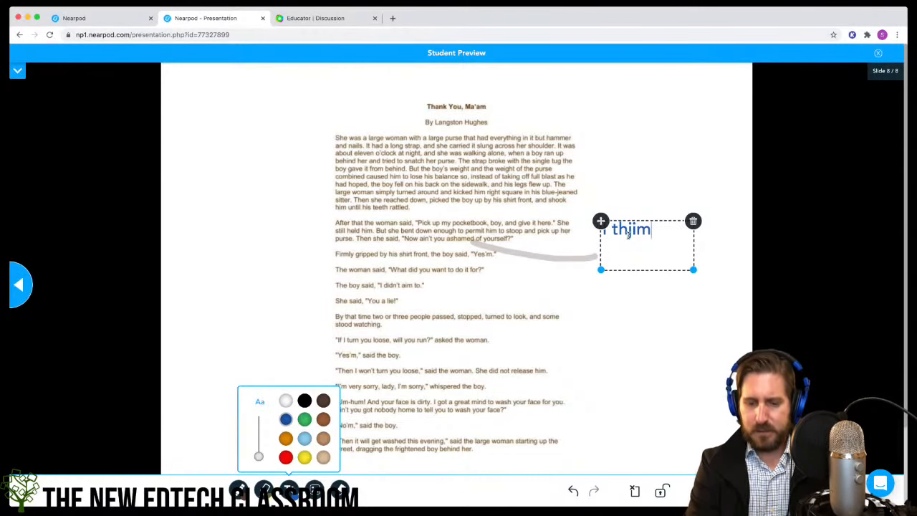
key("BackSpace")
type("nk this means...")
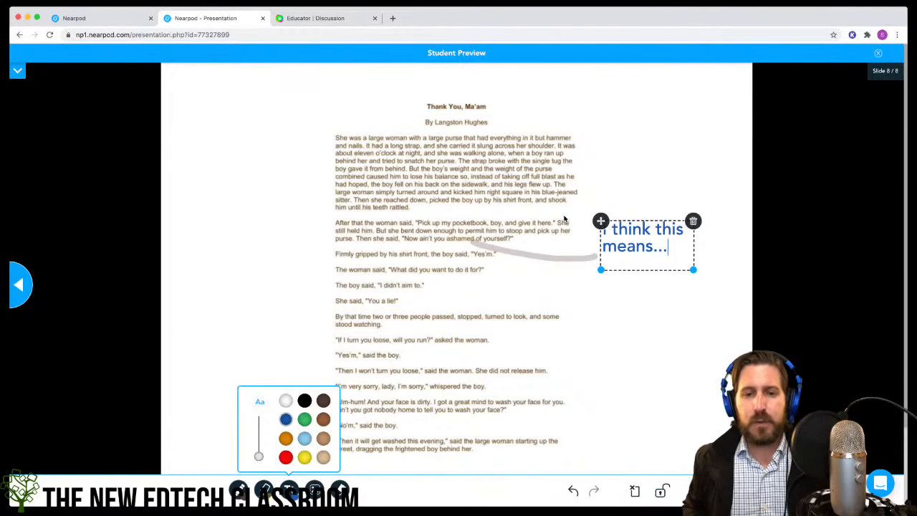
left_click(283, 302)
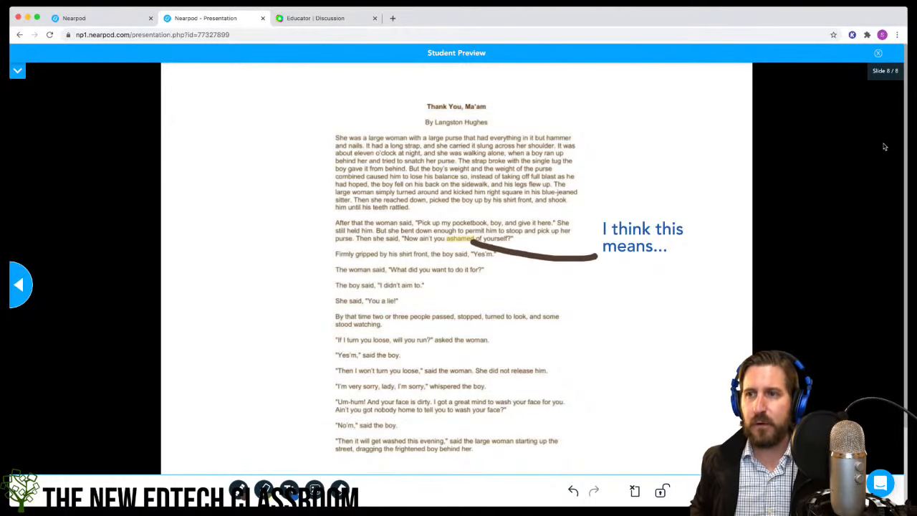
left_click(878, 53)
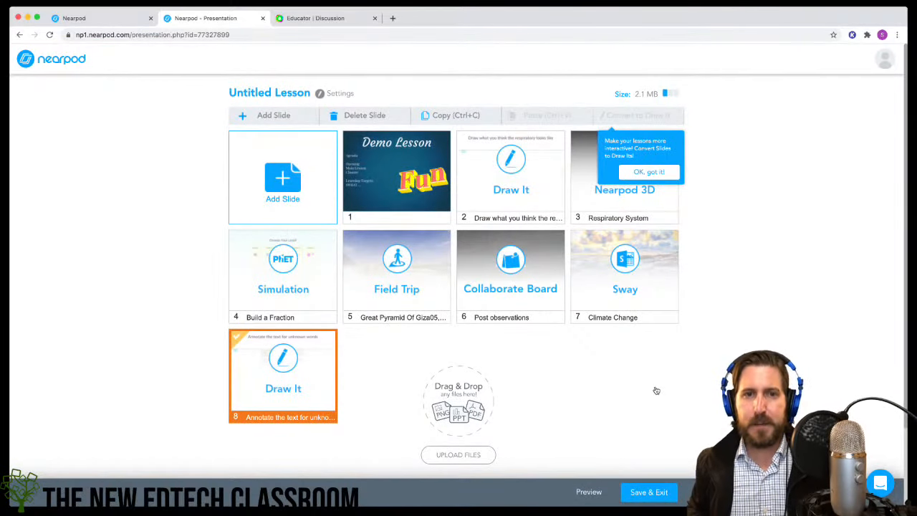
Step: Start a new Matching Pairs activity and enter "Agriculture" as the text of the first pair
left_click(260, 113)
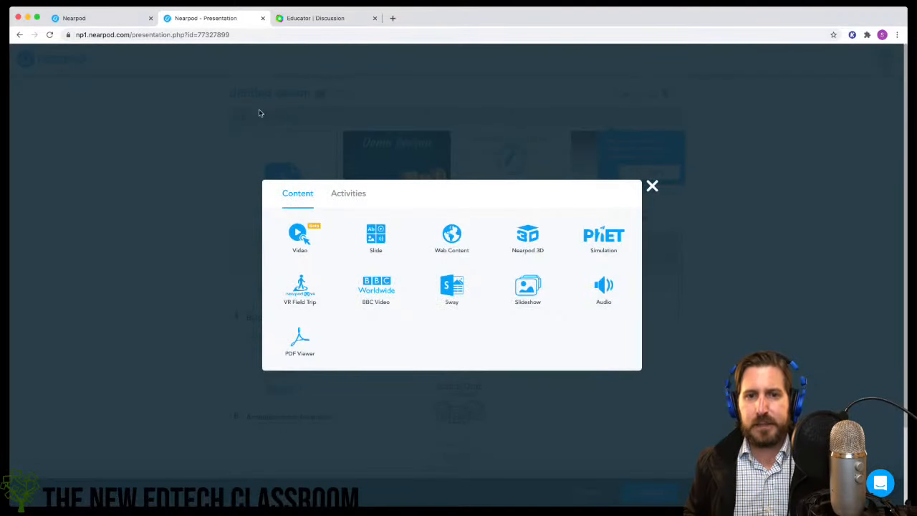
left_click(354, 195)
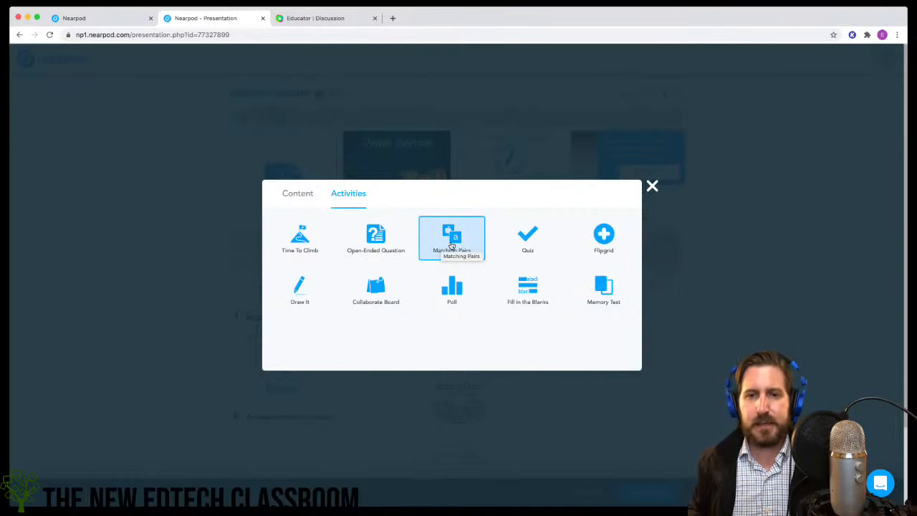
left_click(451, 246)
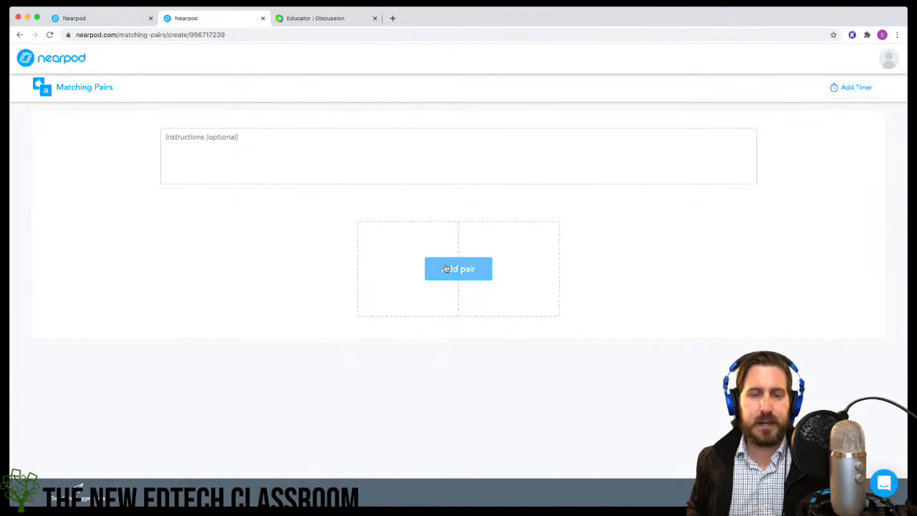
left_click(446, 269)
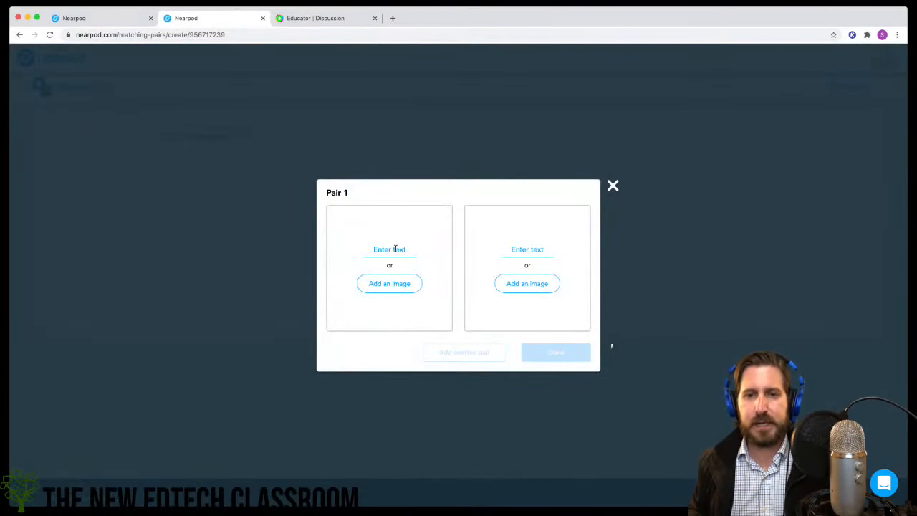
left_click(395, 249)
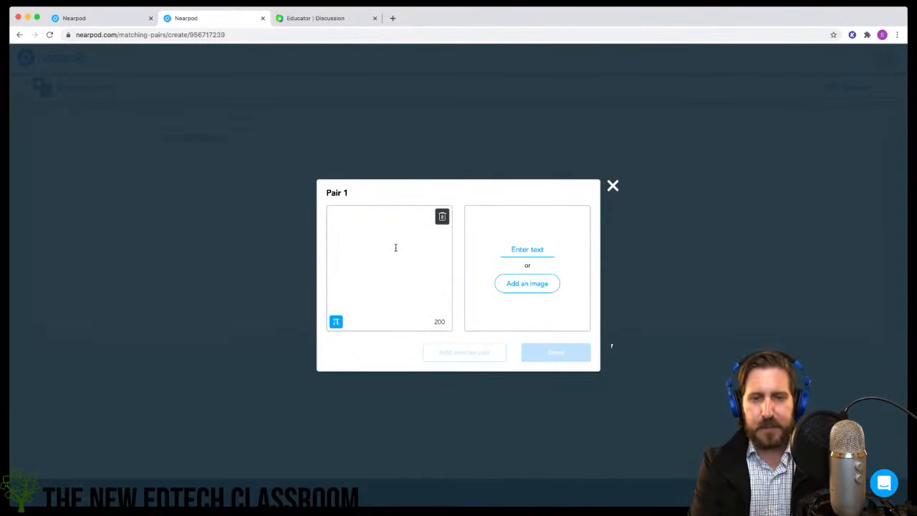
type("Agriculture")
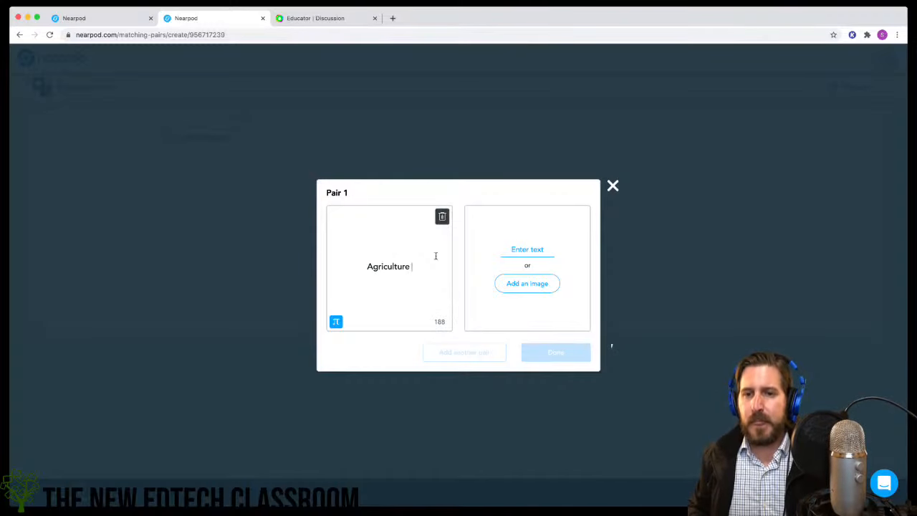
Step: Search images for "farming" and use the first crop field picture as the match for "Agriculture"
left_click(514, 282)
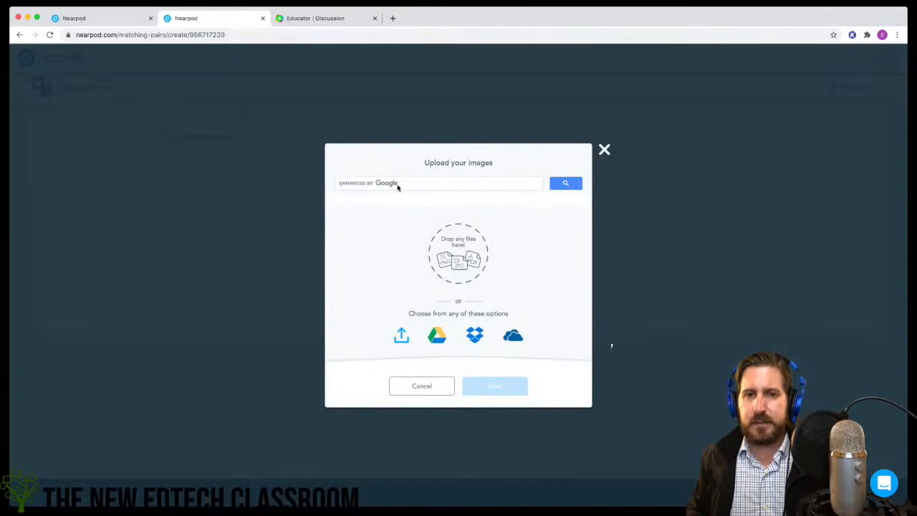
left_click(398, 184)
type("farming")
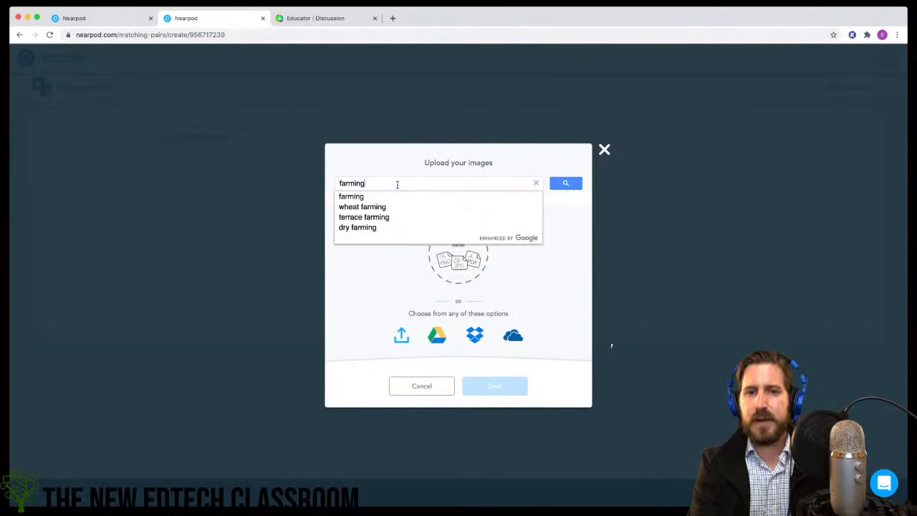
key("Return")
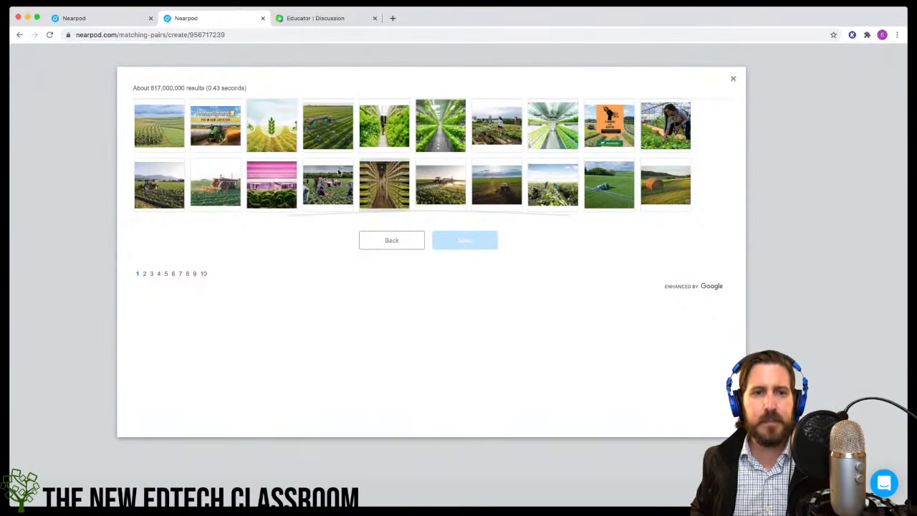
left_click(140, 118)
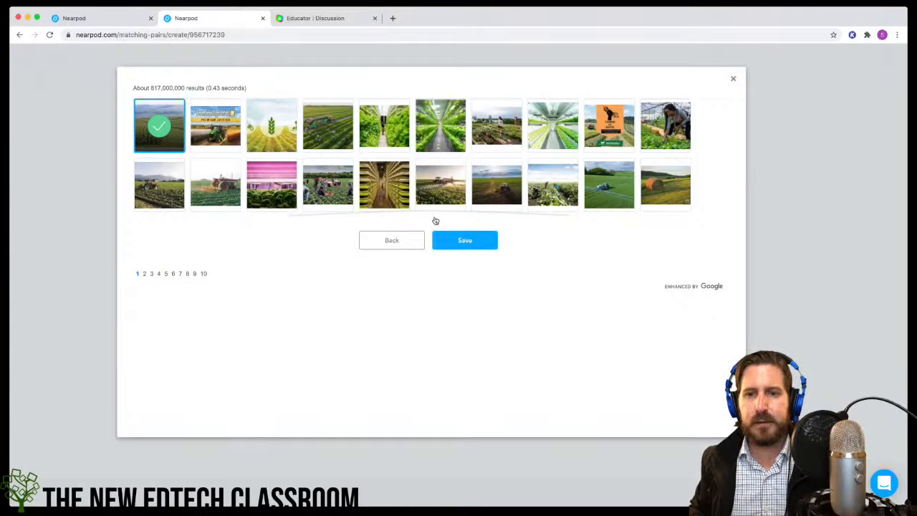
left_click(472, 243)
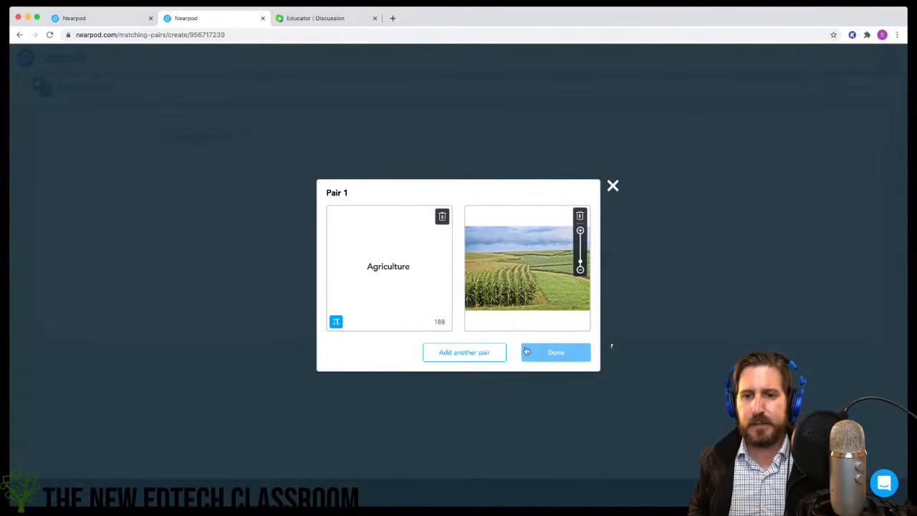
Step: Add a second pair matching the text "Oceans" with a wave picture from an "oceans" image search, and finish adding pairs
left_click(452, 354)
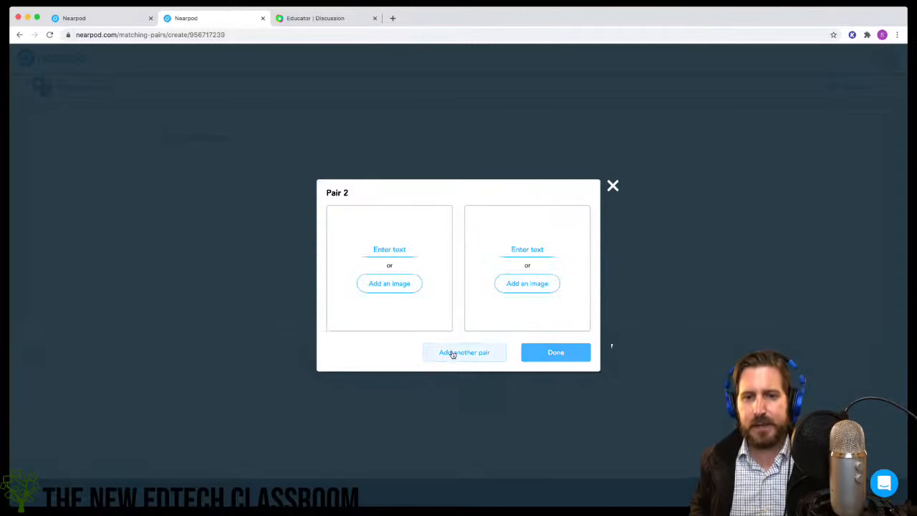
left_click(388, 251)
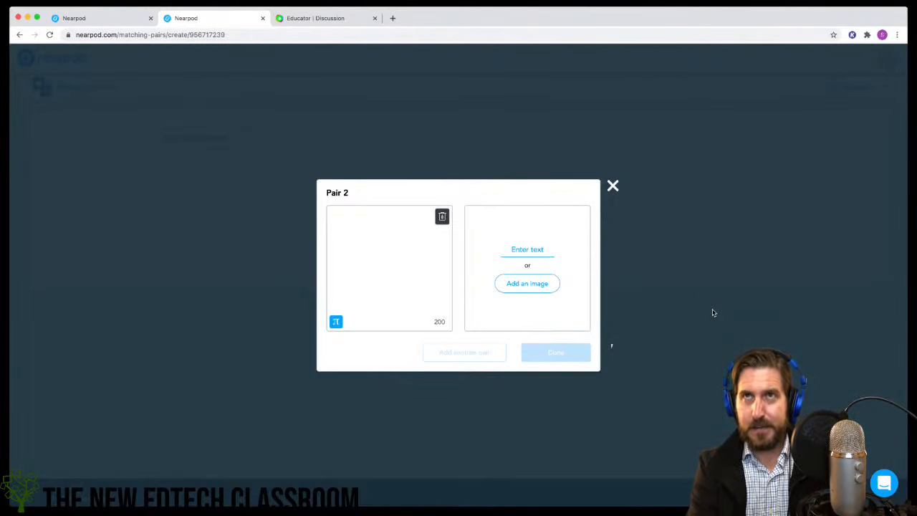
type("Oceans")
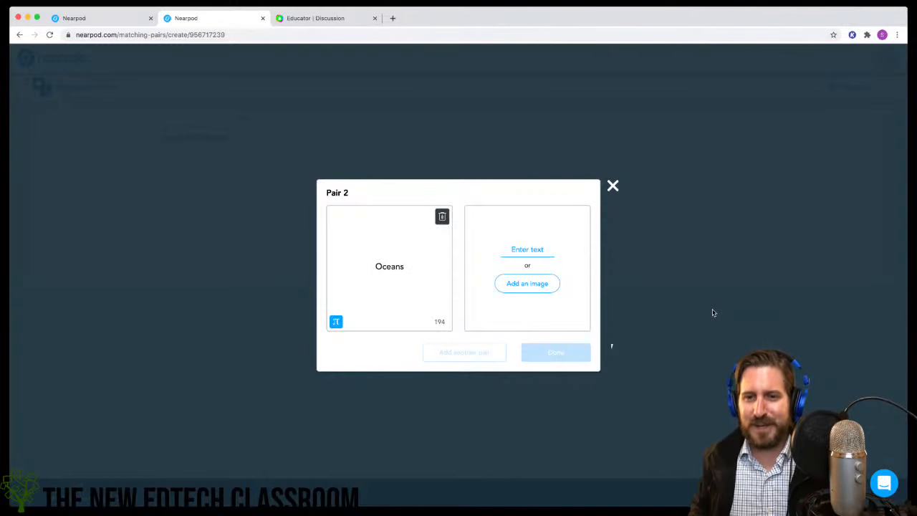
left_click(523, 286)
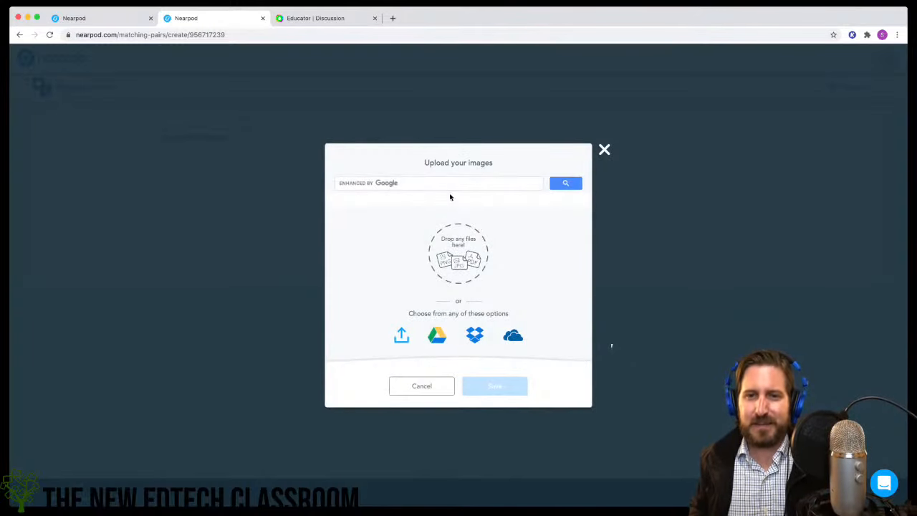
left_click(439, 181)
type("oceans")
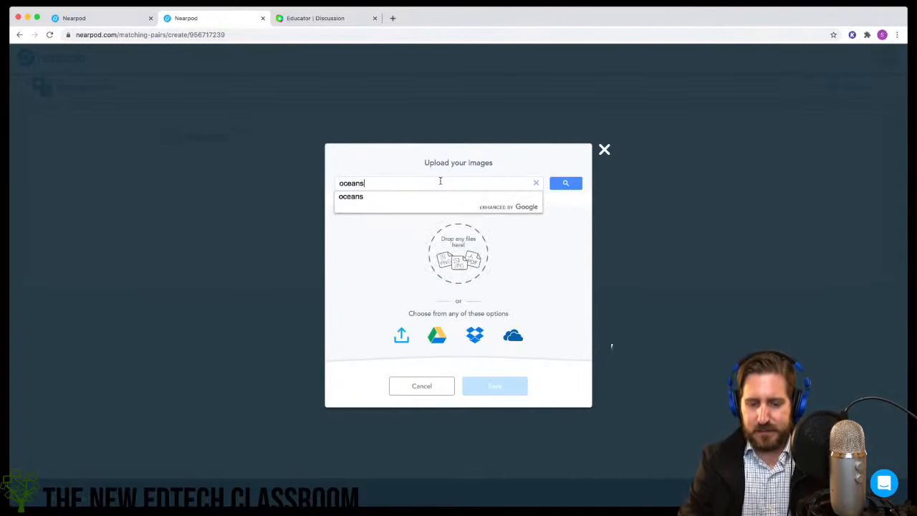
key("Return")
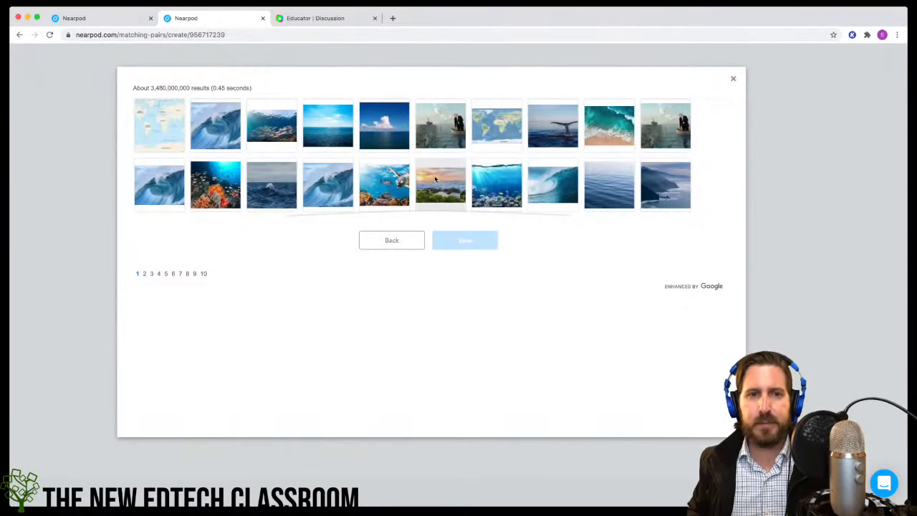
left_click(217, 128)
left_click(478, 241)
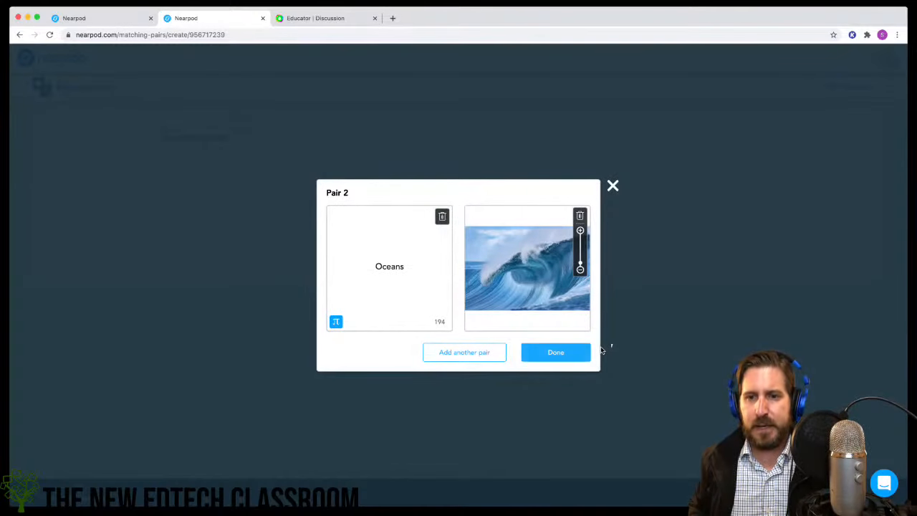
left_click(556, 353)
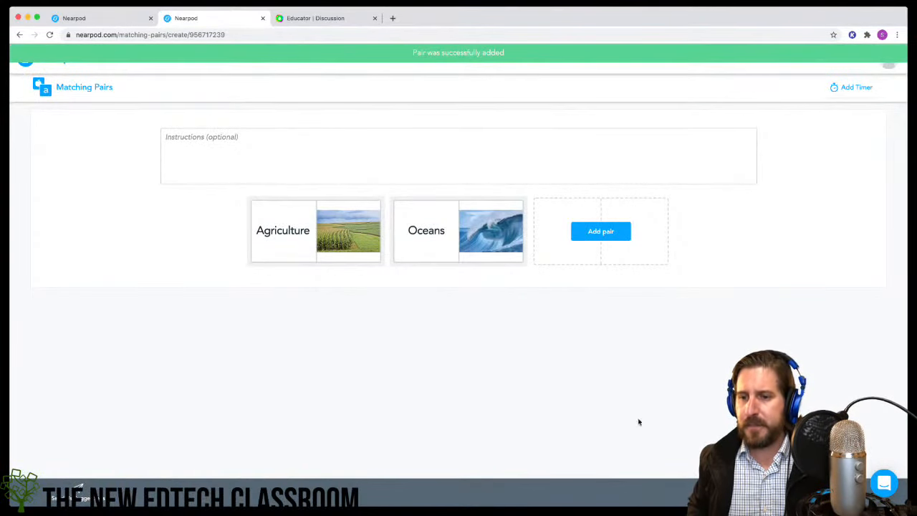
Step: Preview the Matching Pairs activity as a student, matching the Oceans and Agriculture texts with their pictures, and close the preview
left_click(781, 492)
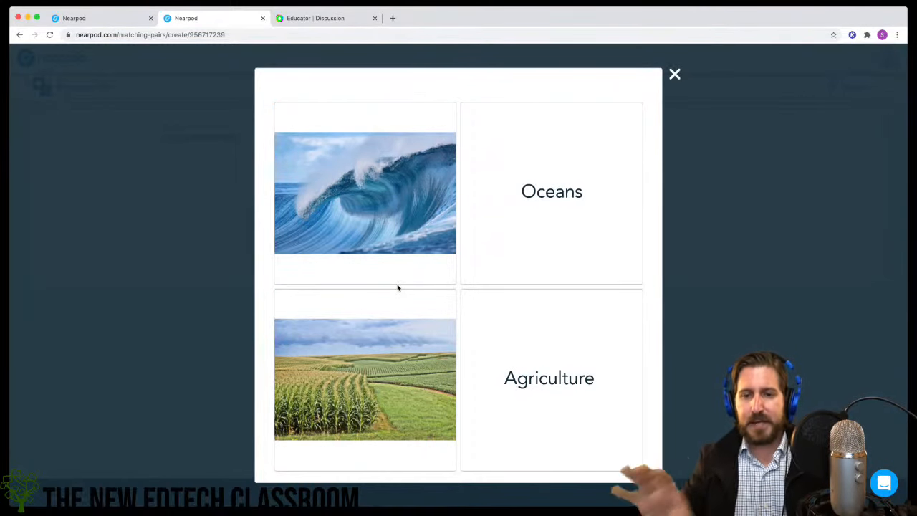
left_click(565, 237)
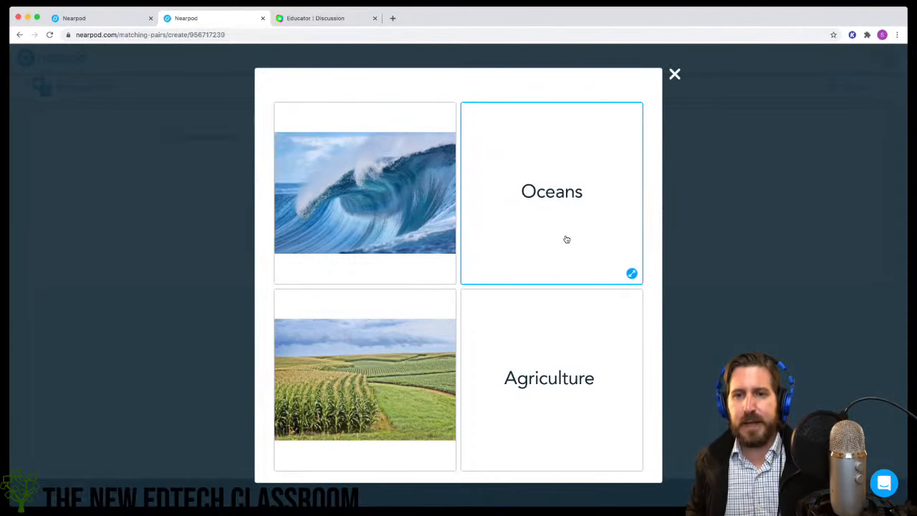
left_click(396, 232)
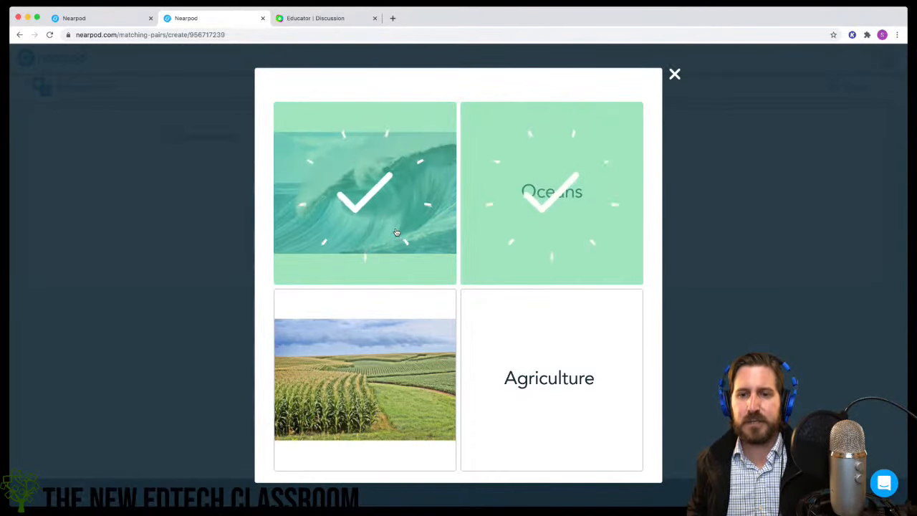
left_click(551, 340)
left_click(383, 356)
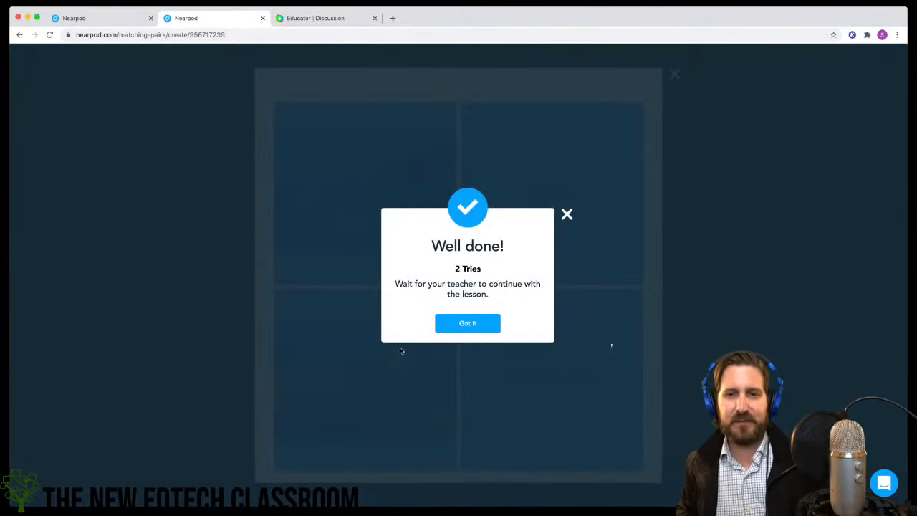
left_click(468, 326)
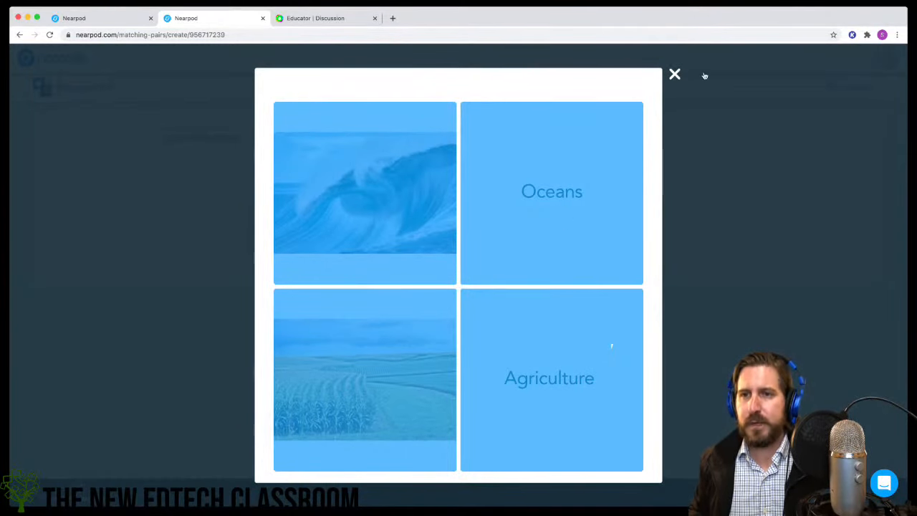
left_click(674, 75)
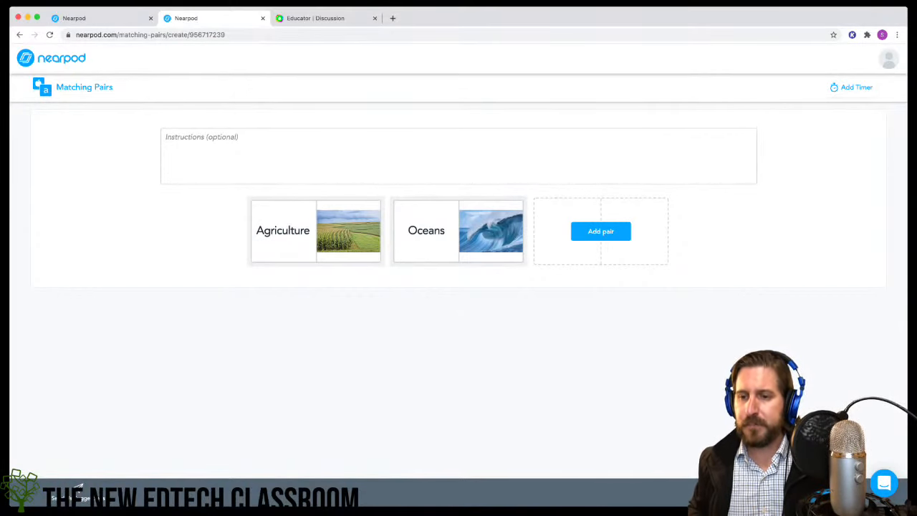
Step: Discard the Matching Pairs activity without saving and start a new Flipgrid activity in the lesson
left_click(745, 493)
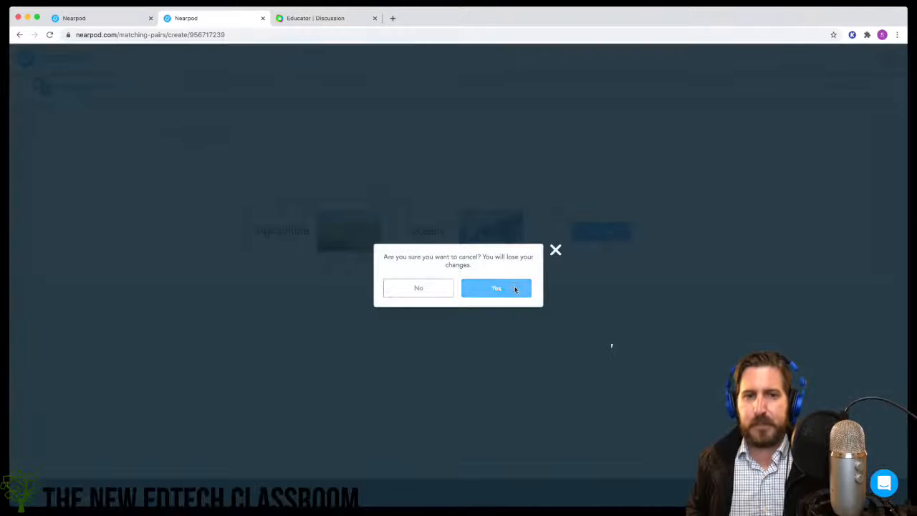
left_click(516, 288)
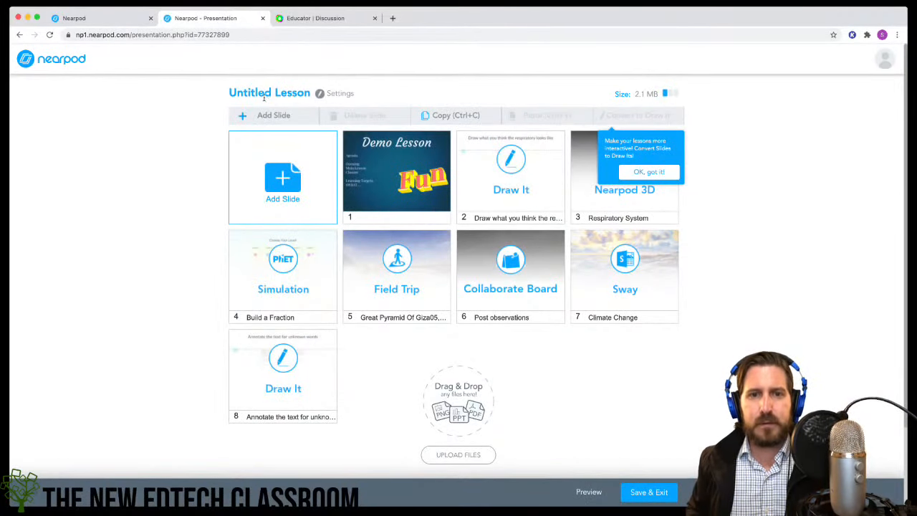
left_click(246, 117)
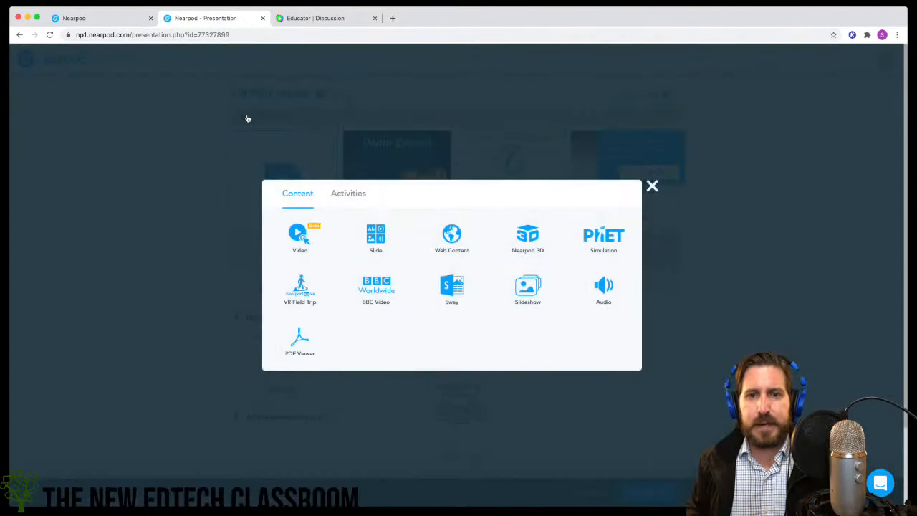
left_click(350, 194)
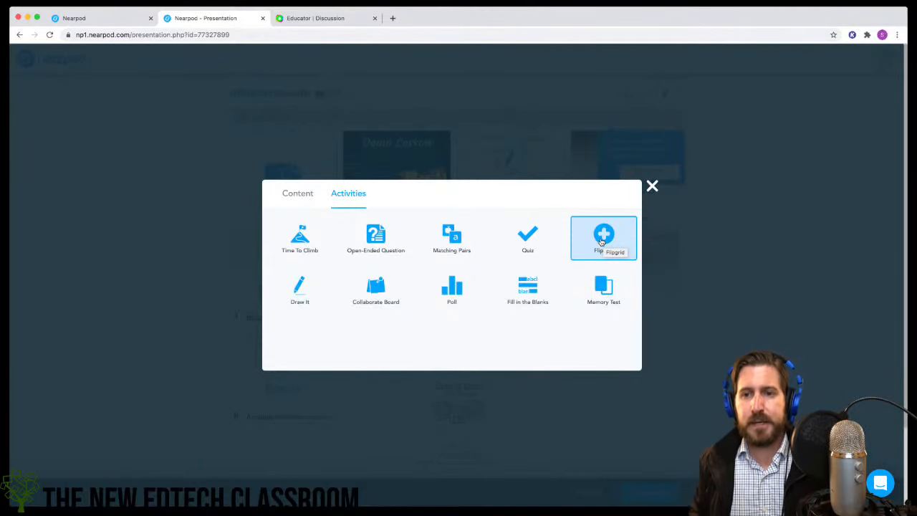
left_click(600, 242)
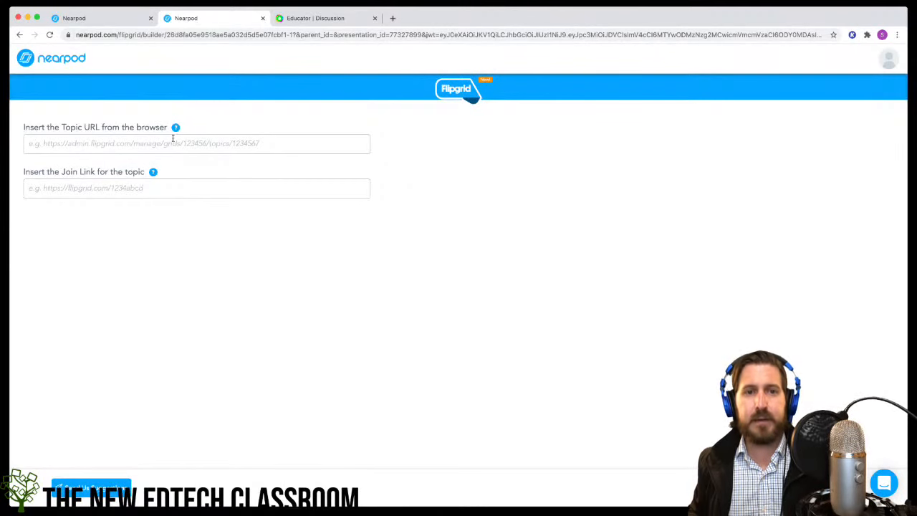
Step: Copy the join link of the "Meet and Greet" topic for ELA 7th Group 3 from Flipgrid into the Nearpod activity's join link
left_click(330, 18)
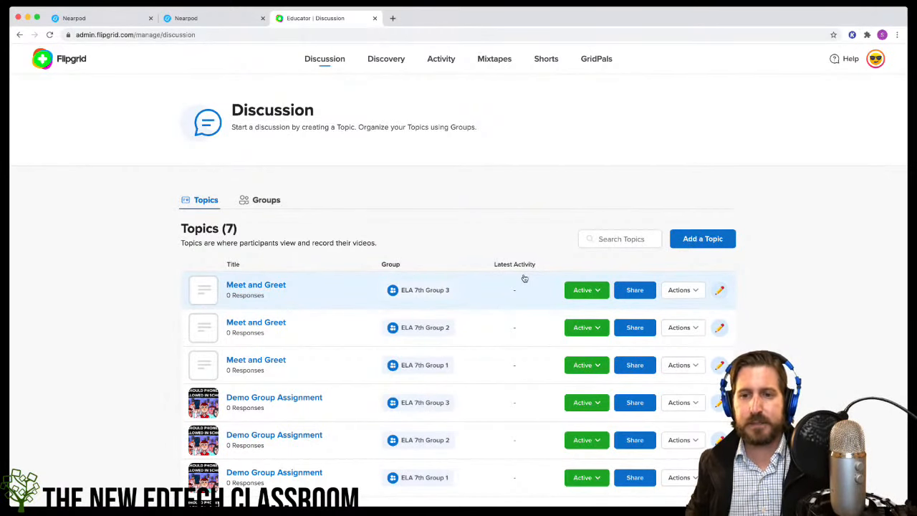
left_click(635, 291)
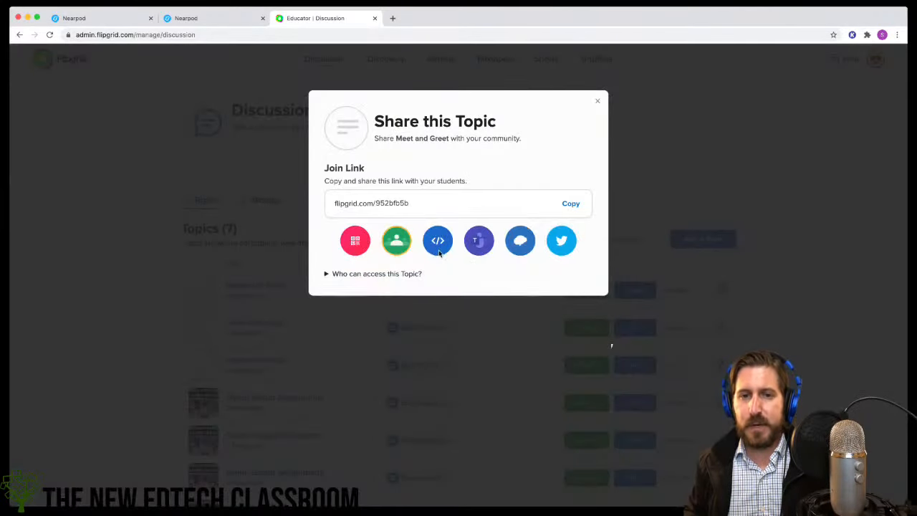
left_click(570, 206)
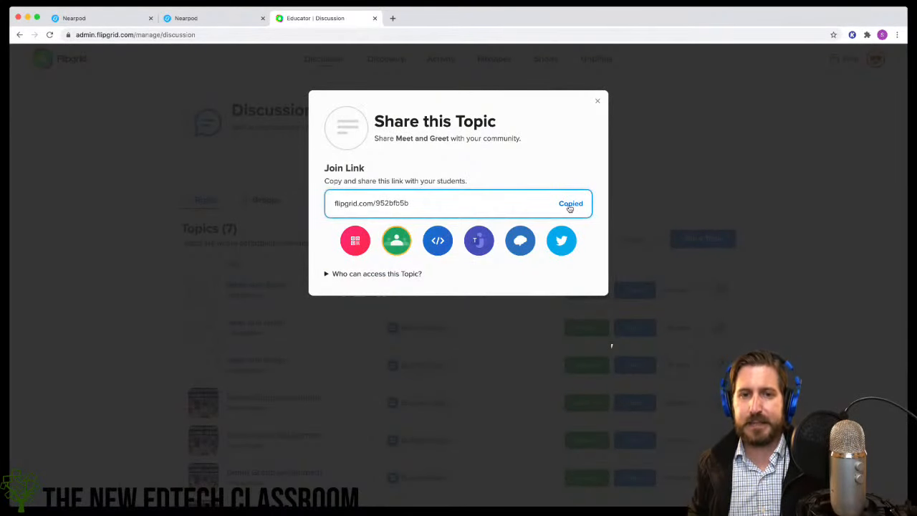
left_click(212, 18)
left_click(227, 144)
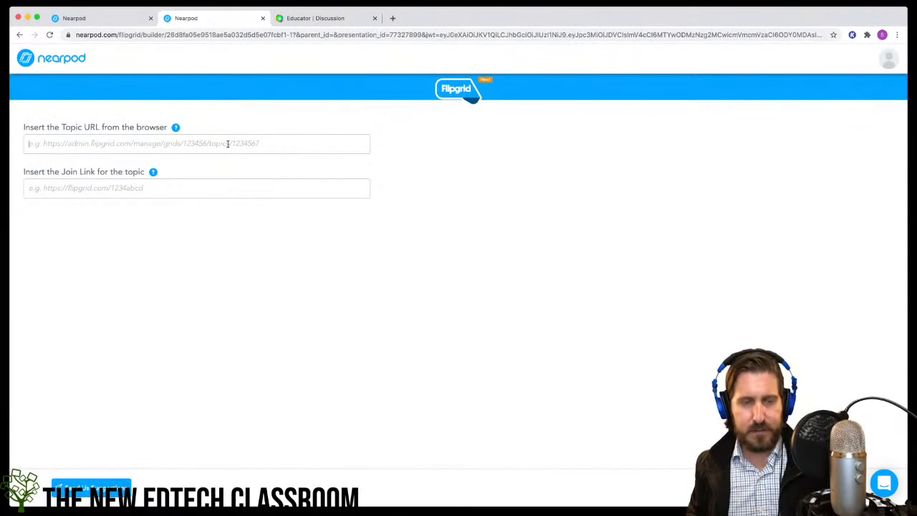
left_click(214, 189)
key("super+v")
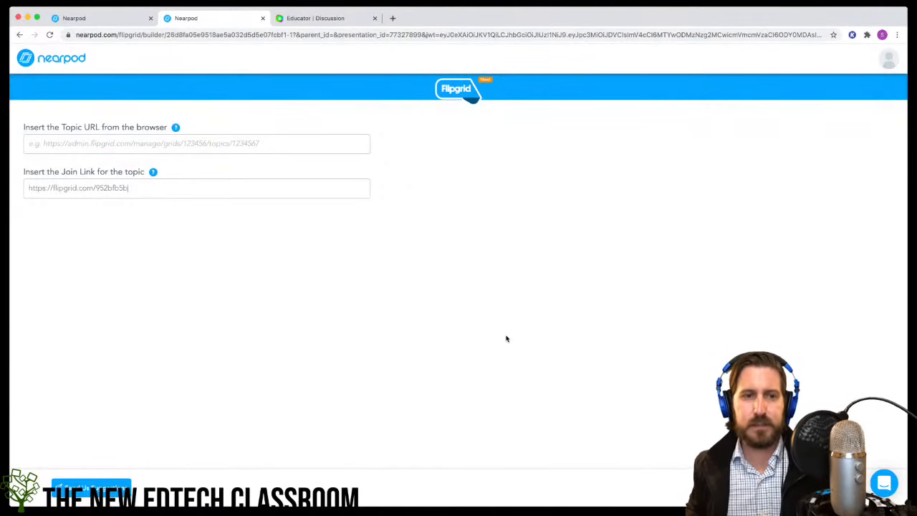
Step: Open the same Meet and Greet topic for editing in Flipgrid, use its browser address as the Topic URL in Nearpod, and save the activity
left_click(344, 18)
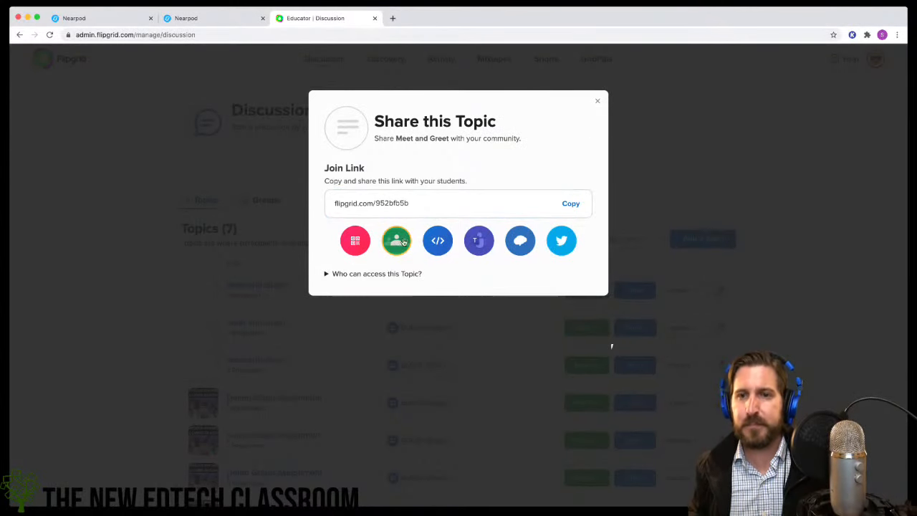
left_click(599, 101)
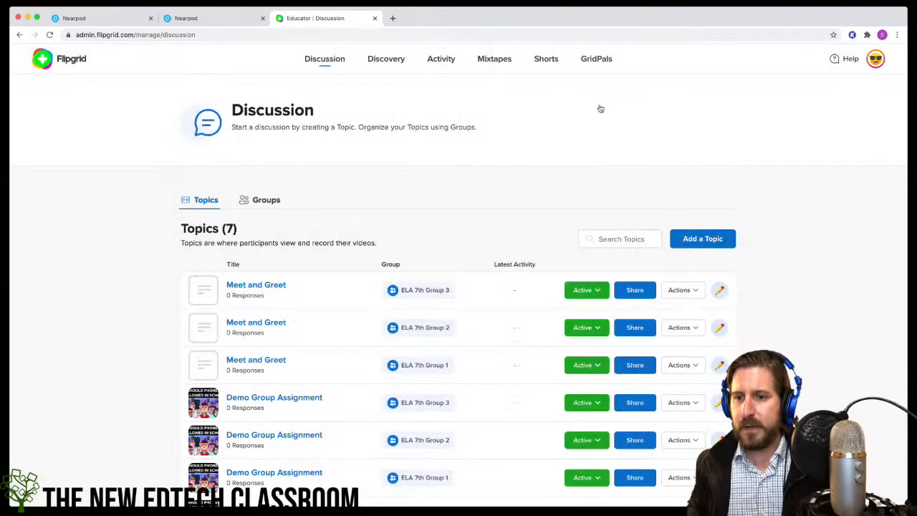
left_click(692, 290)
left_click(719, 289)
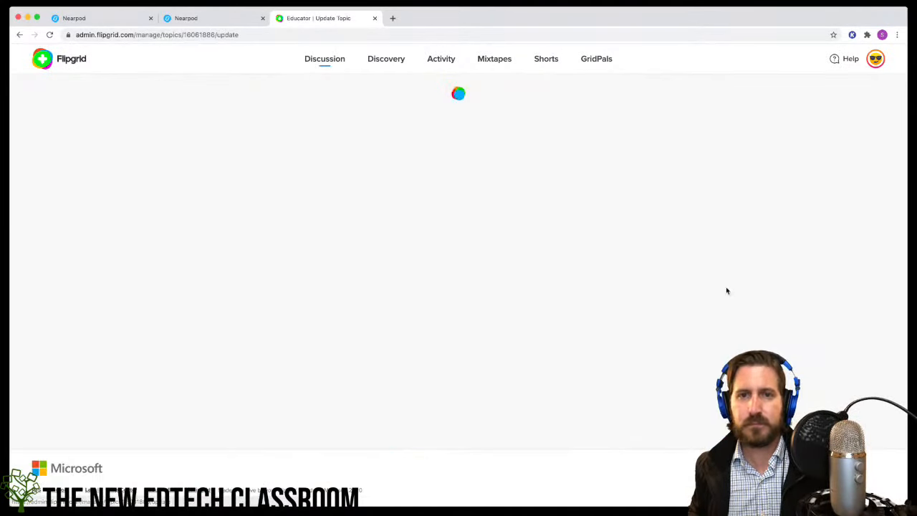
left_click(269, 34)
left_click(190, 17)
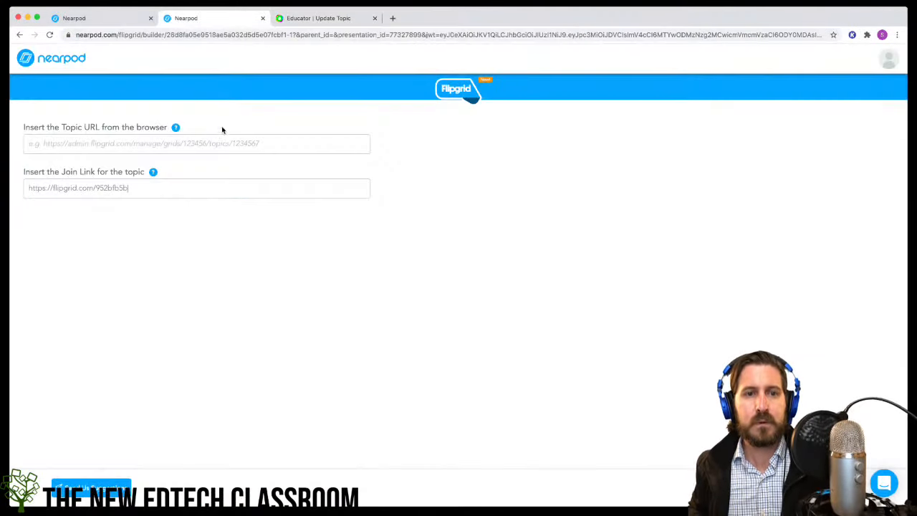
key("super+v")
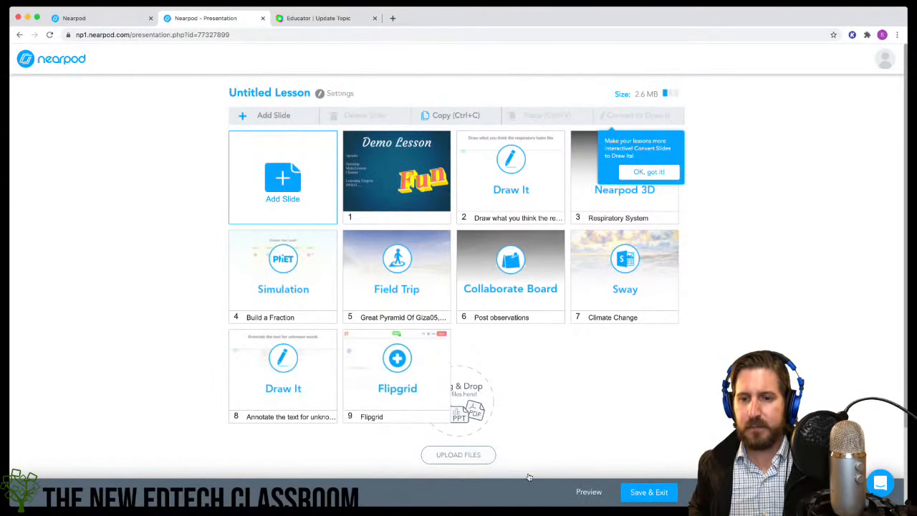
Step: Preview the lesson as a student, close the preview, and look over the activity types available for a new slide
left_click(589, 492)
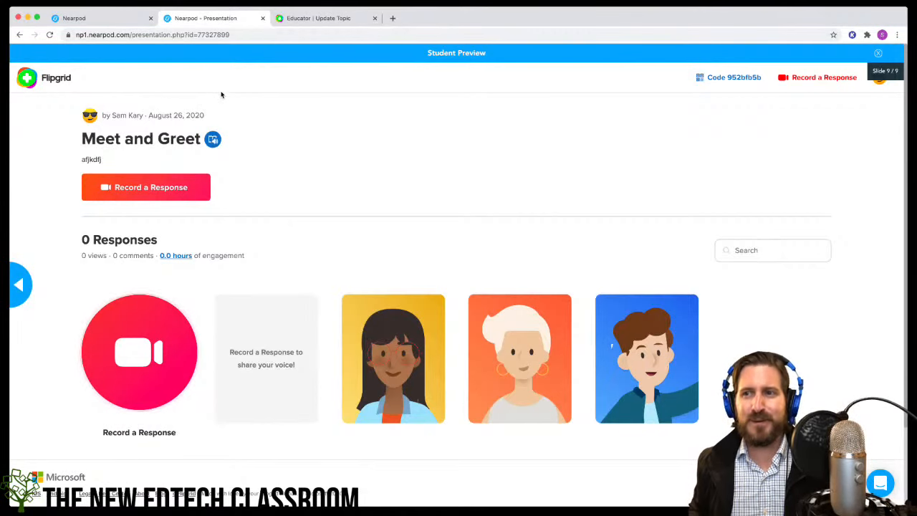
left_click(879, 55)
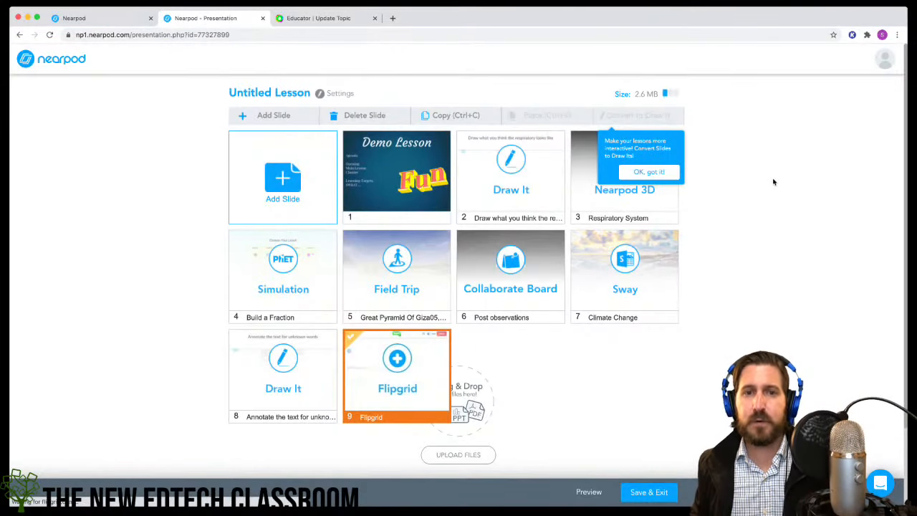
left_click(265, 119)
left_click(358, 195)
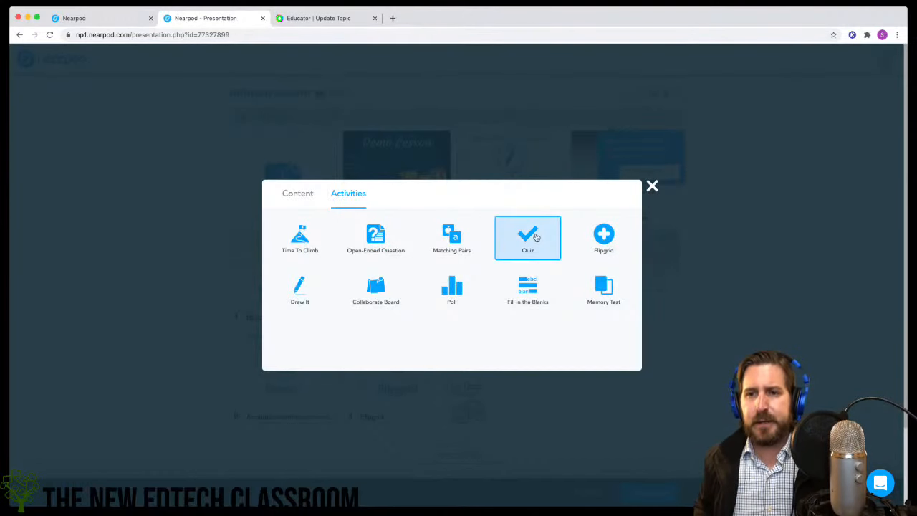
left_click(651, 186)
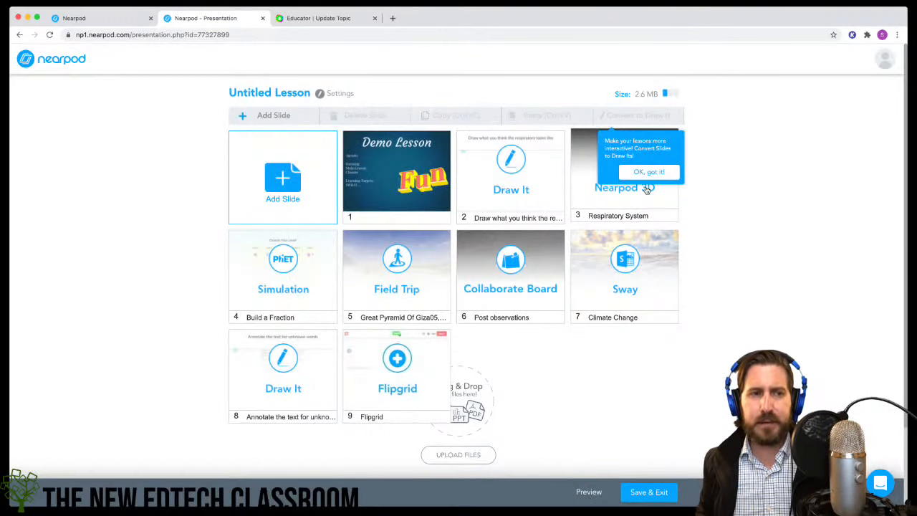
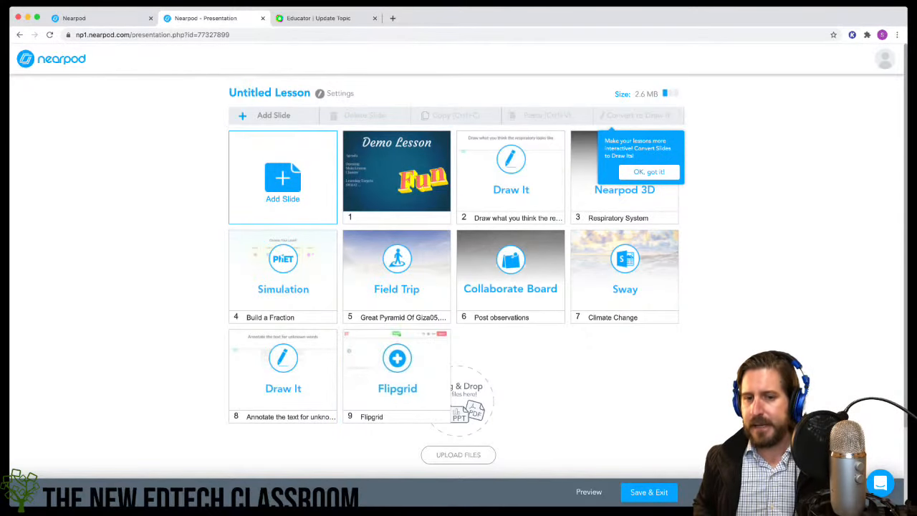
Step: Save and exit the lesson under the name "demo"
left_click(648, 492)
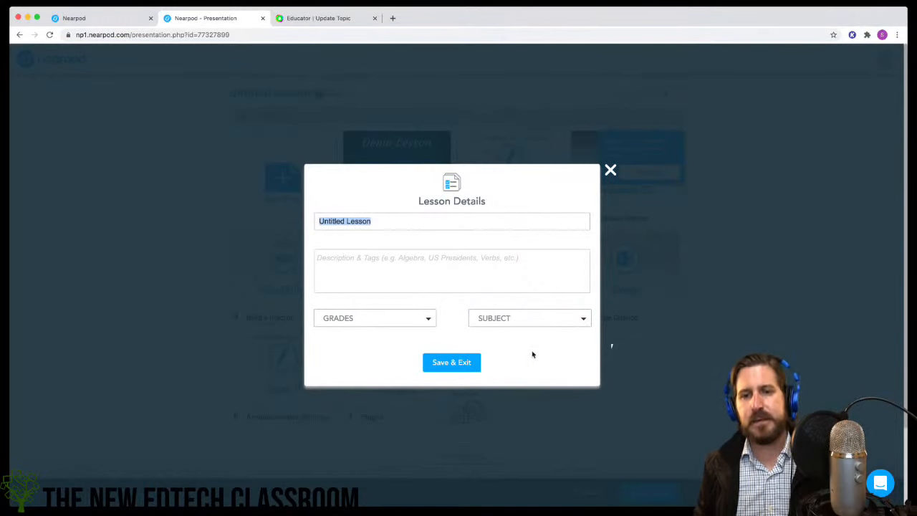
left_click(467, 363)
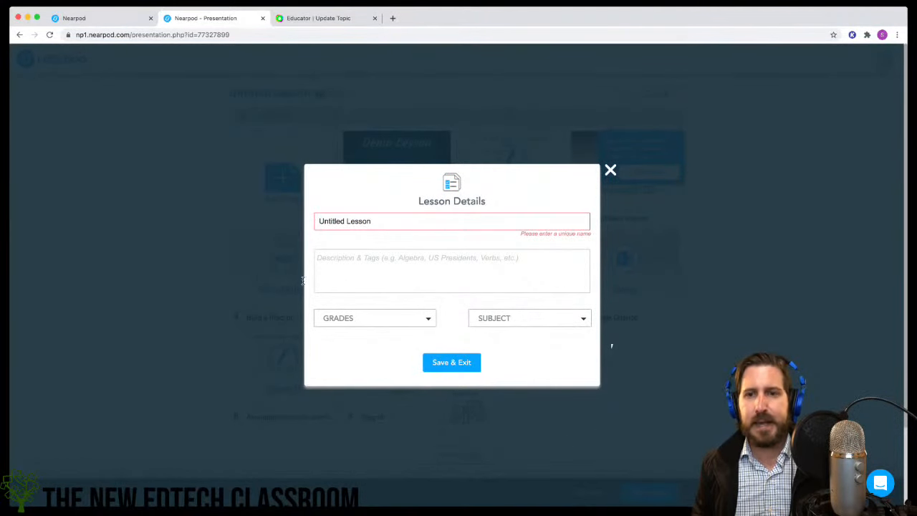
triple_click(397, 227)
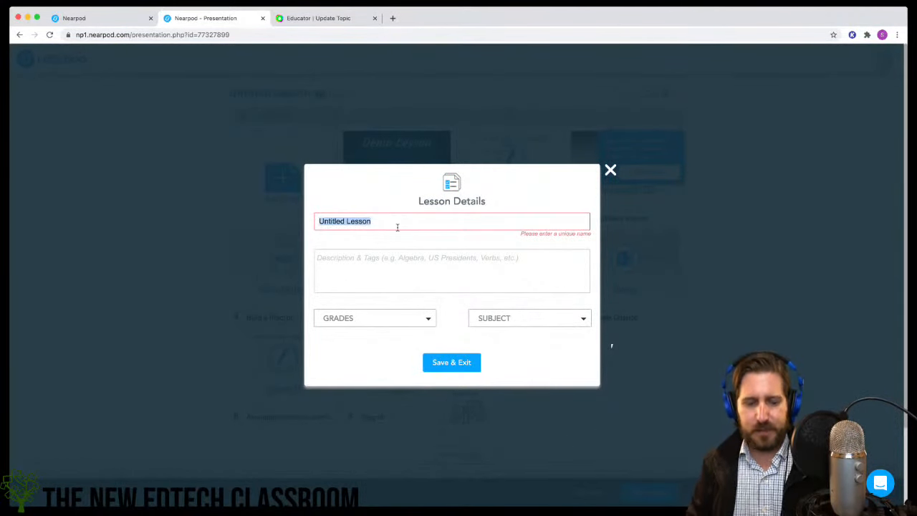
type("demo")
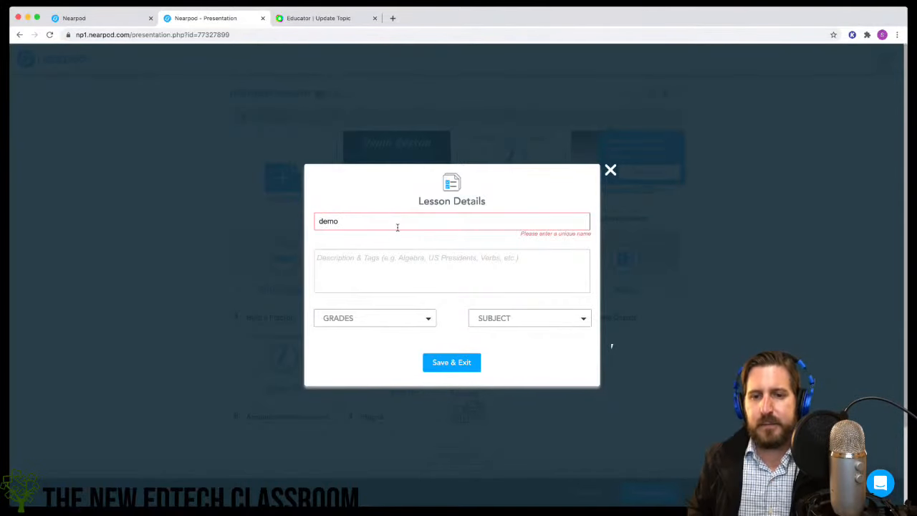
left_click(446, 366)
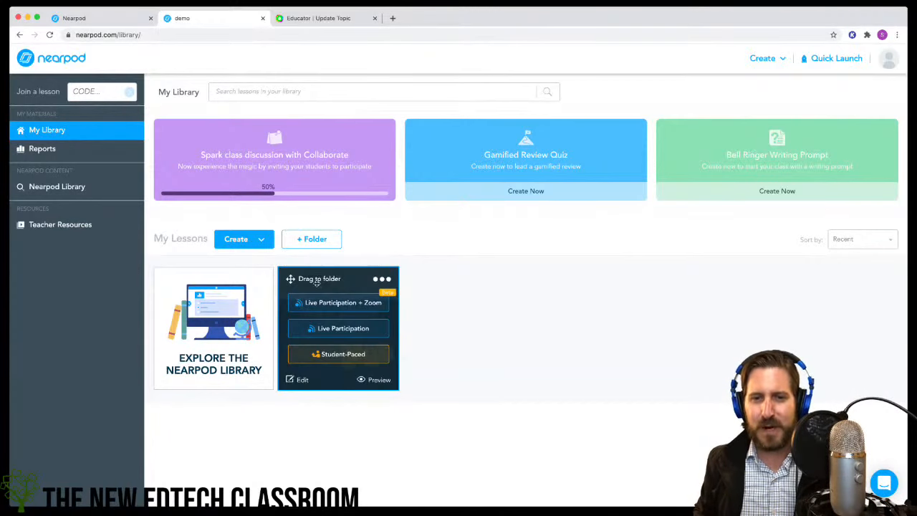
Step: Delete the demo lesson from My Library and confirm the deletion
left_click(385, 282)
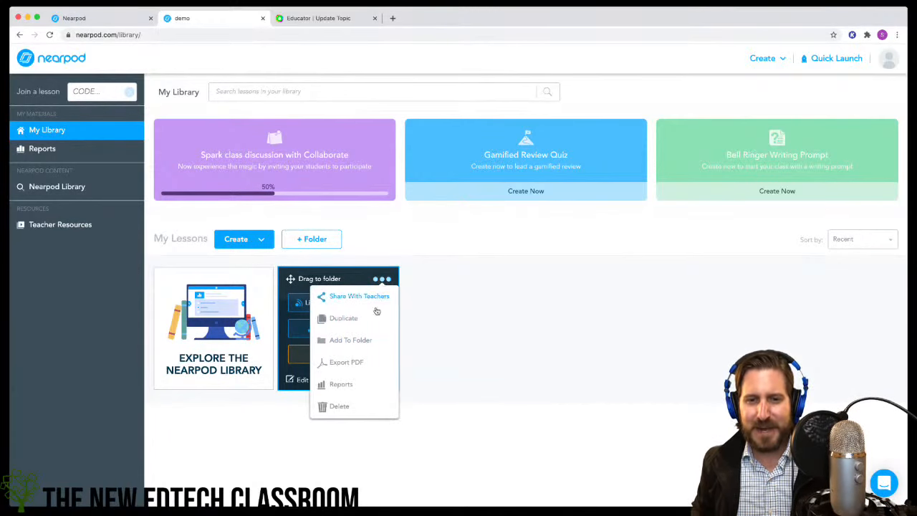
left_click(346, 409)
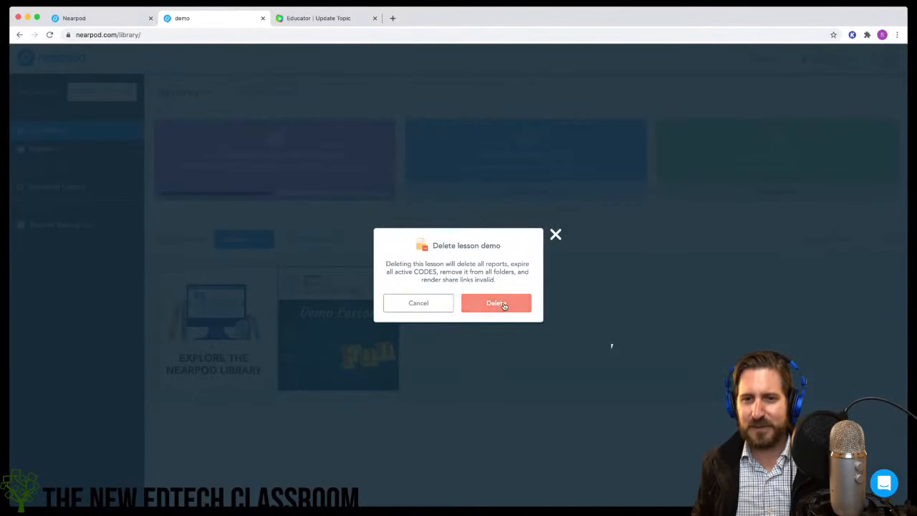
left_click(503, 304)
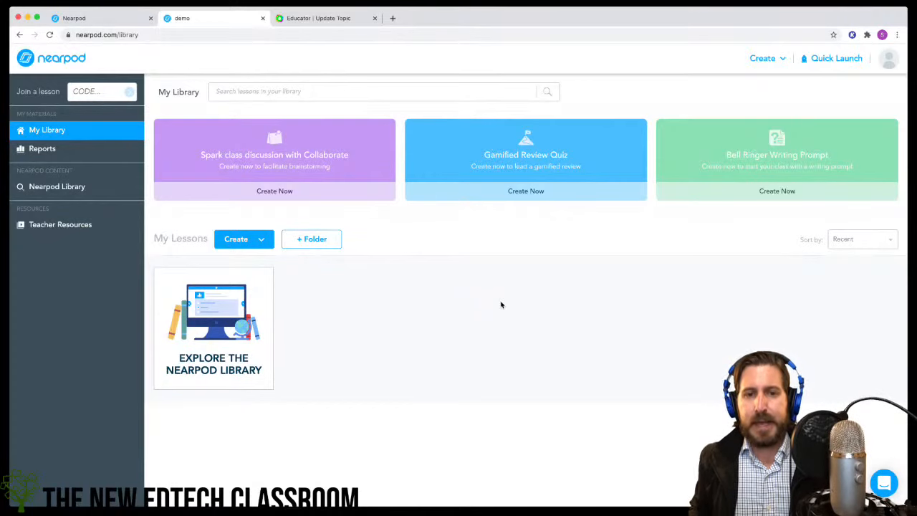
Step: Create a new lesson and add a content slide of type Slide to it
left_click(256, 242)
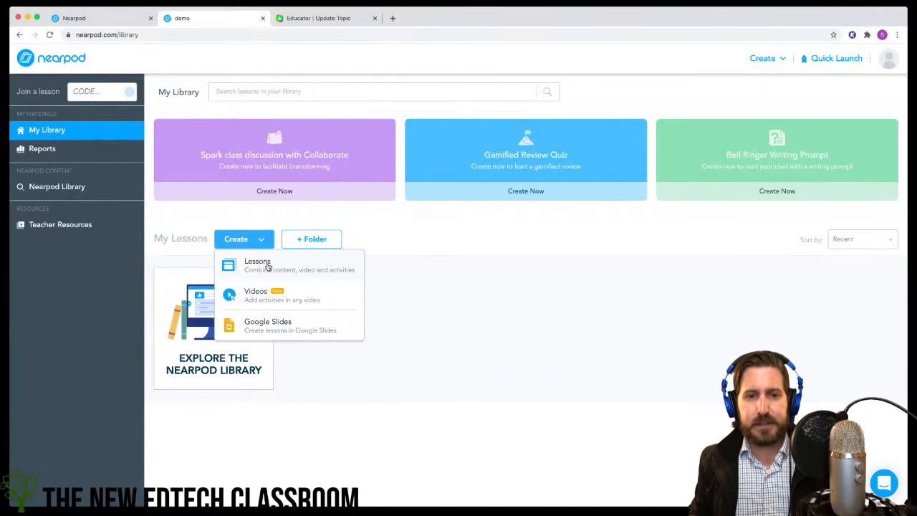
left_click(267, 265)
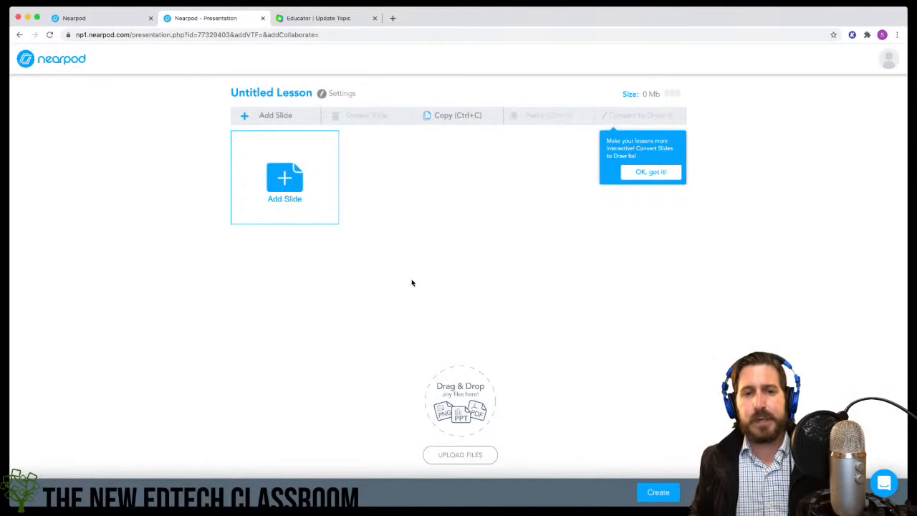
left_click(293, 212)
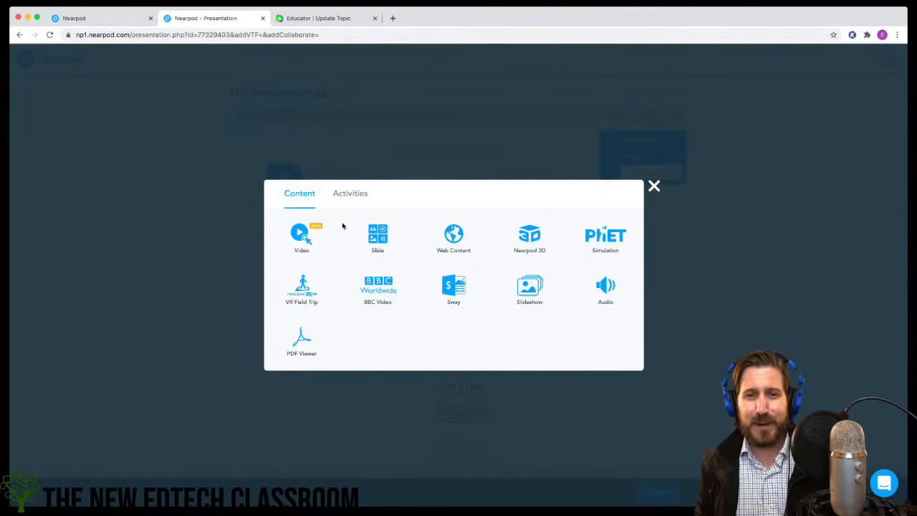
left_click(381, 242)
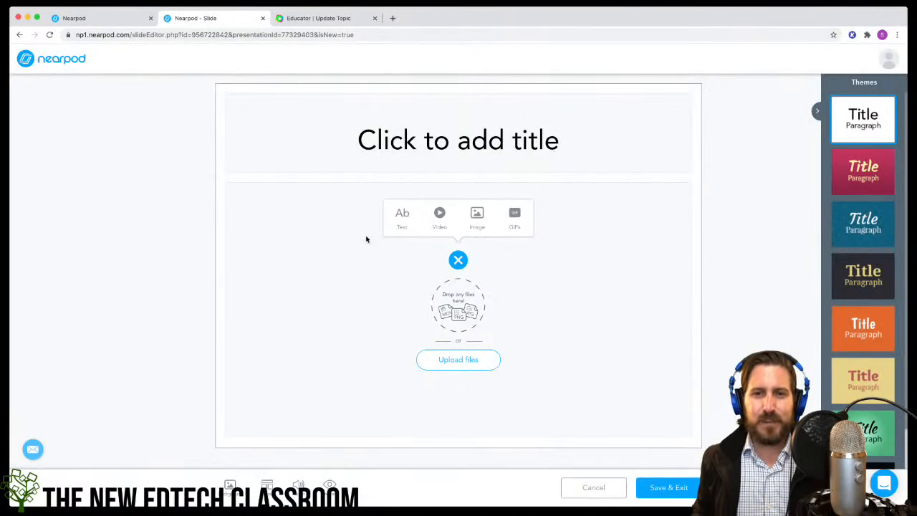
Step: Title the slide "ELA LESSON" and set its layout to title plus two elements
left_click(431, 142)
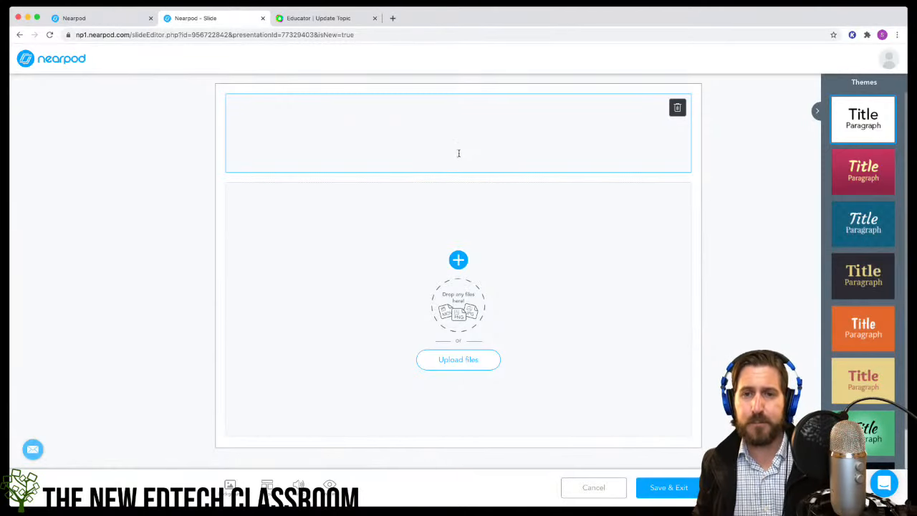
type("EL")
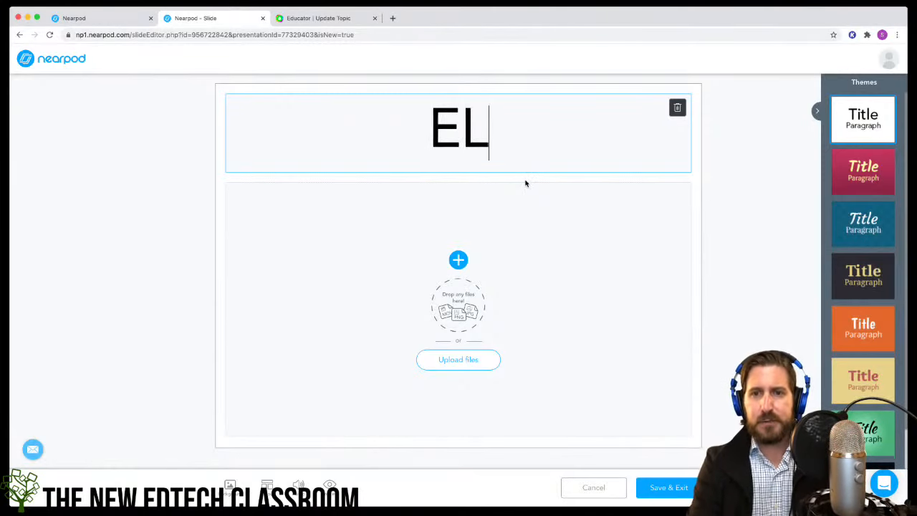
type("A LESSON")
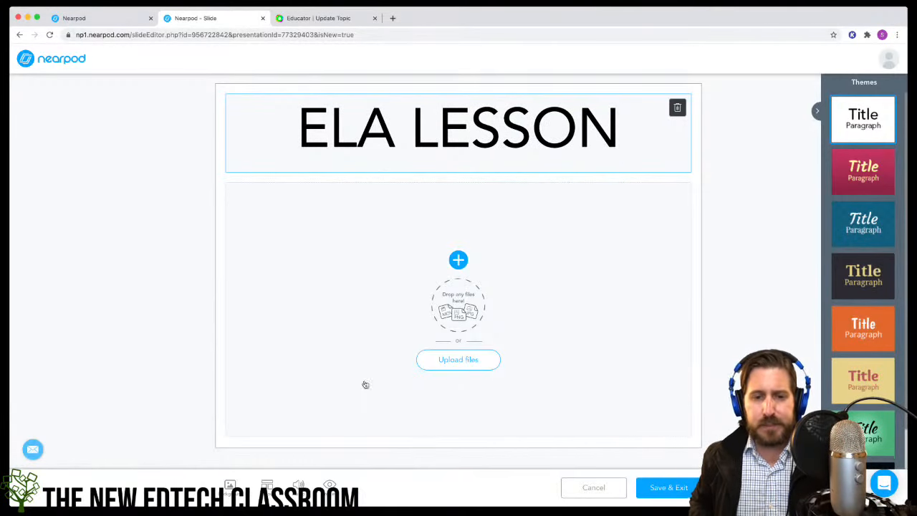
left_click(268, 488)
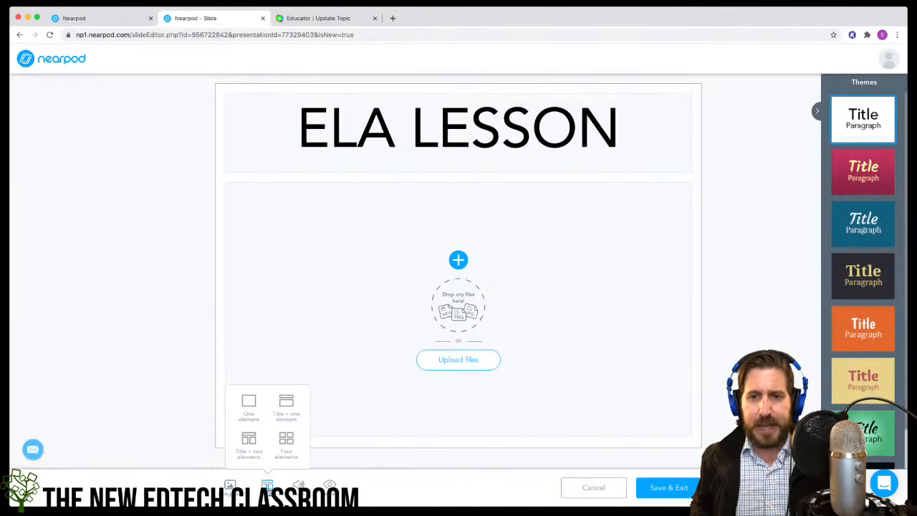
left_click(250, 440)
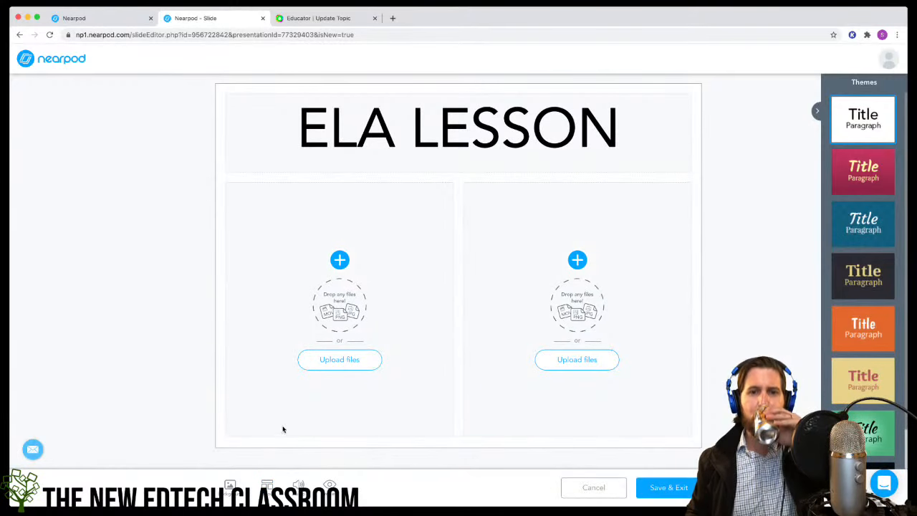
Step: Make the slide's left element a text block and begin it with the heading "Agenda:"
left_click(338, 259)
left_click(284, 216)
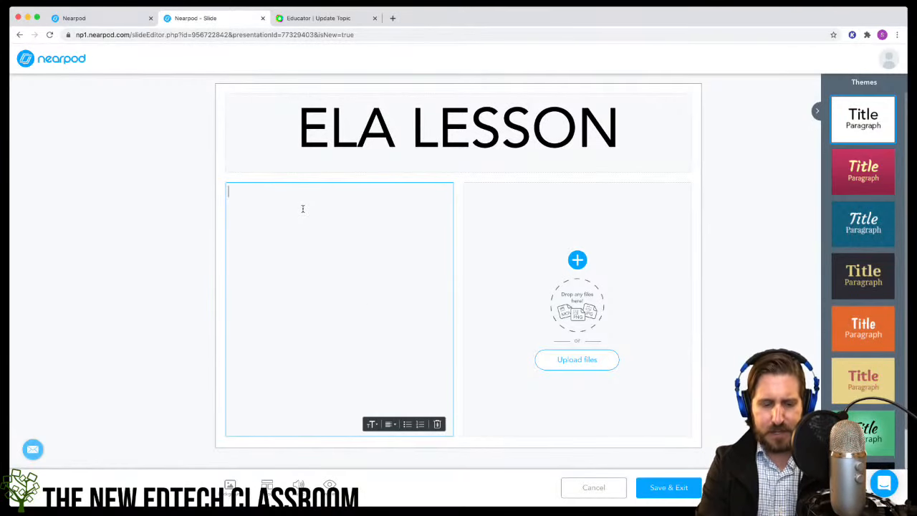
type("Agenda:")
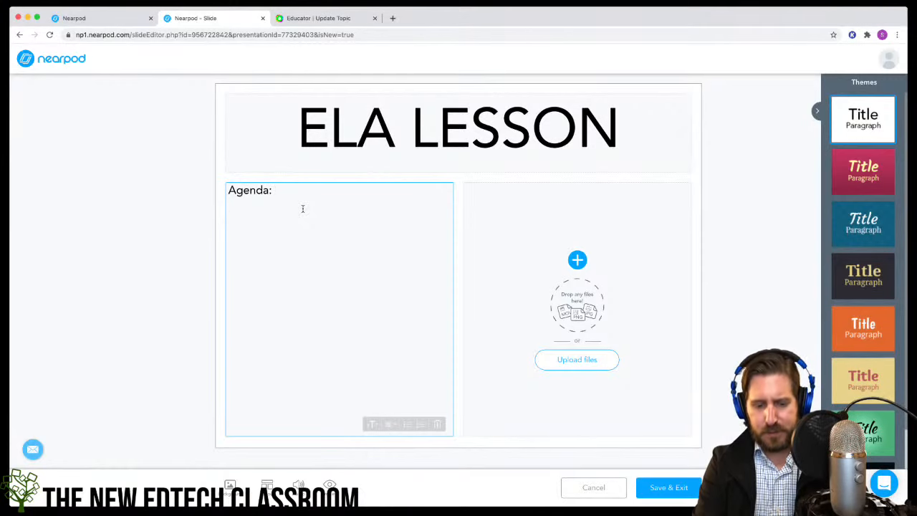
Step: Below the Agenda heading, leave a blank line and add the item "Engage: Collaborate Board"
key("Return")
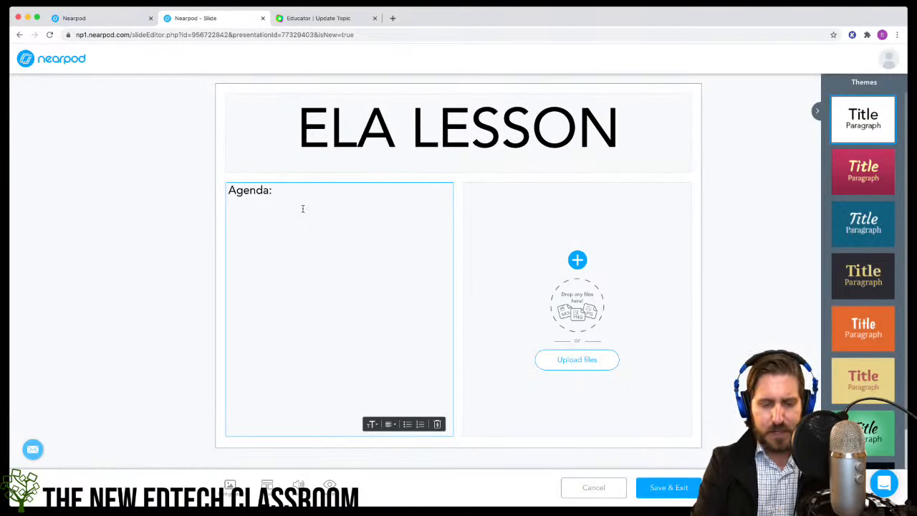
type("Co")
key("BackSpace")
key("BackSpace")
type("E")
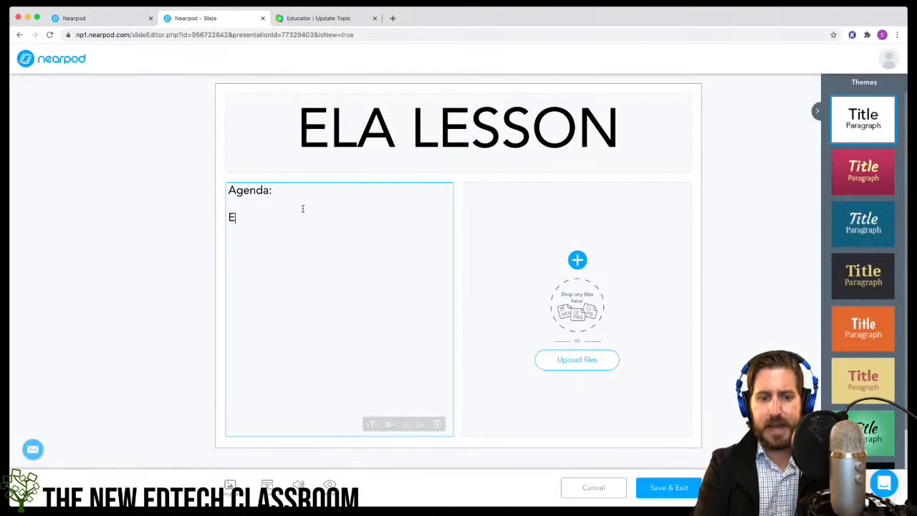
type("ngage")
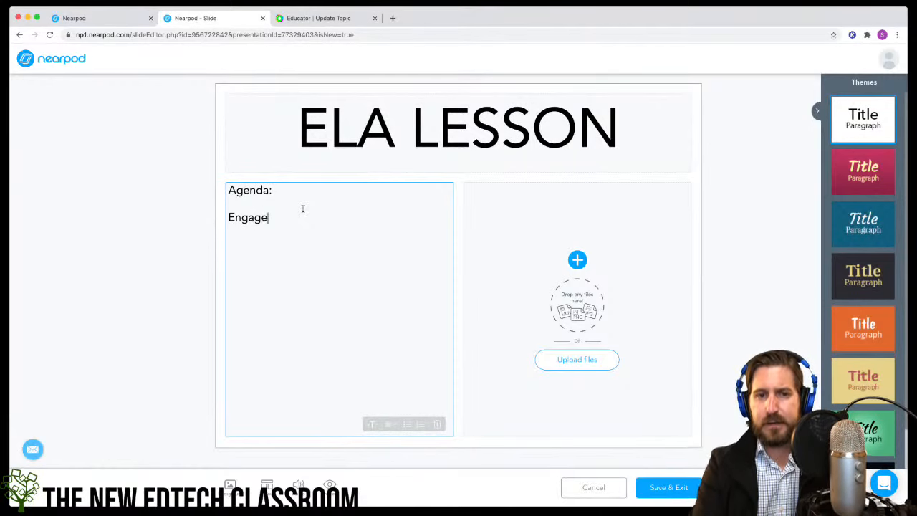
type(": Cool")
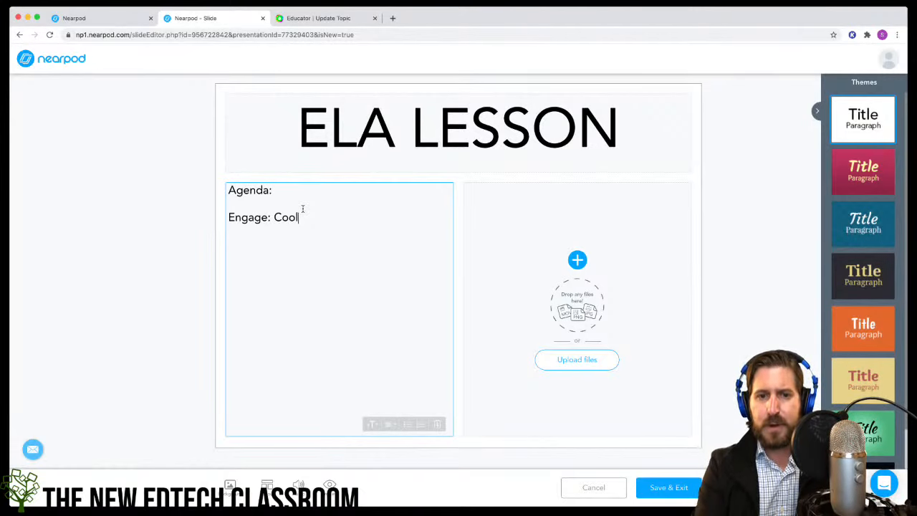
key("BackSpace")
type("llaborate Board")
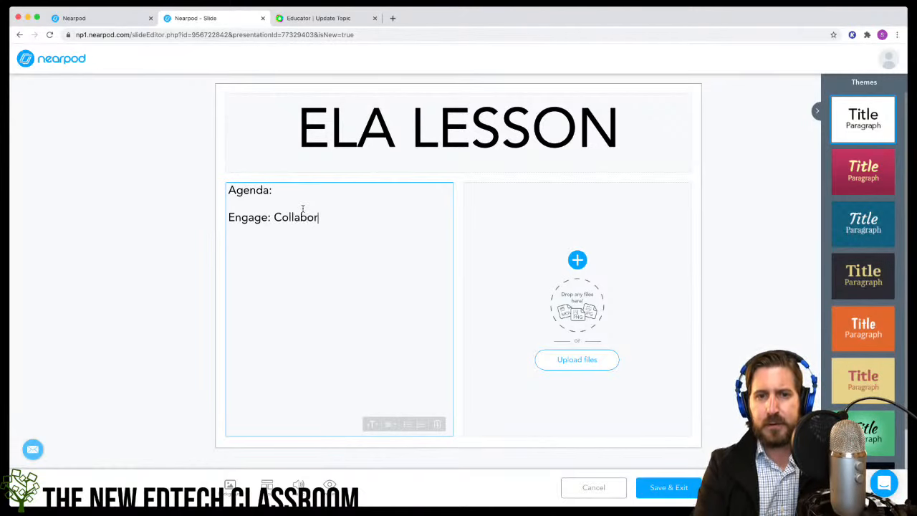
Step: Add the agenda item "Explain: Interactive Video" on the line below the Engage item
key("Return")
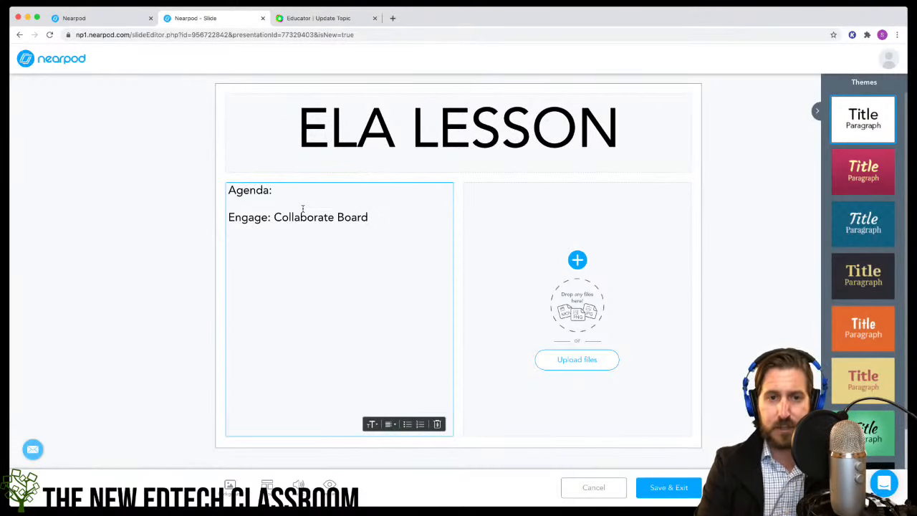
type("Engage:")
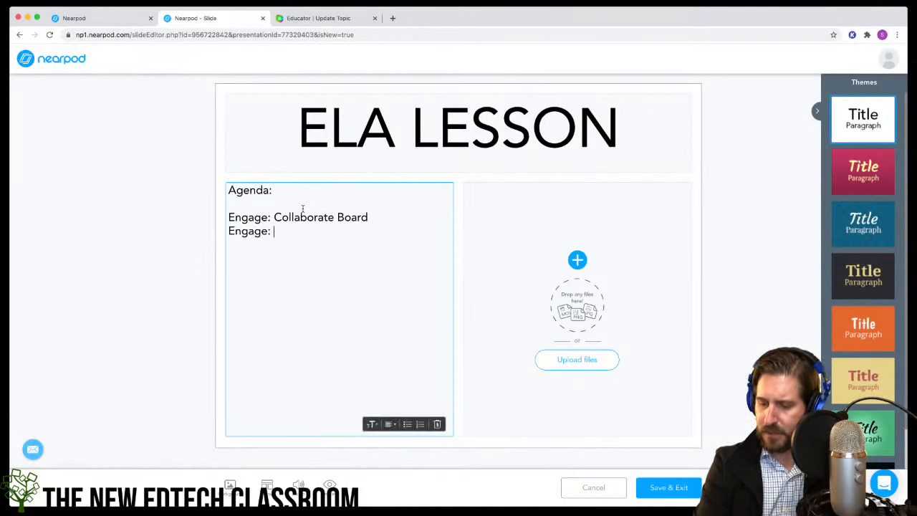
key("BackSpace")
key("BackSpace")
key("BackSpace")
key("BackSpace")
key("BackSpace")
key("BackSpace")
key("BackSpace")
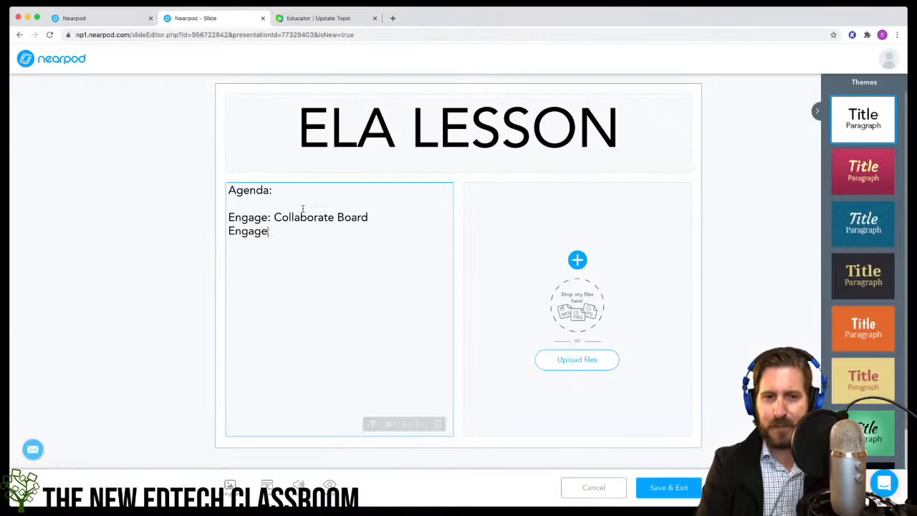
type("xplain")
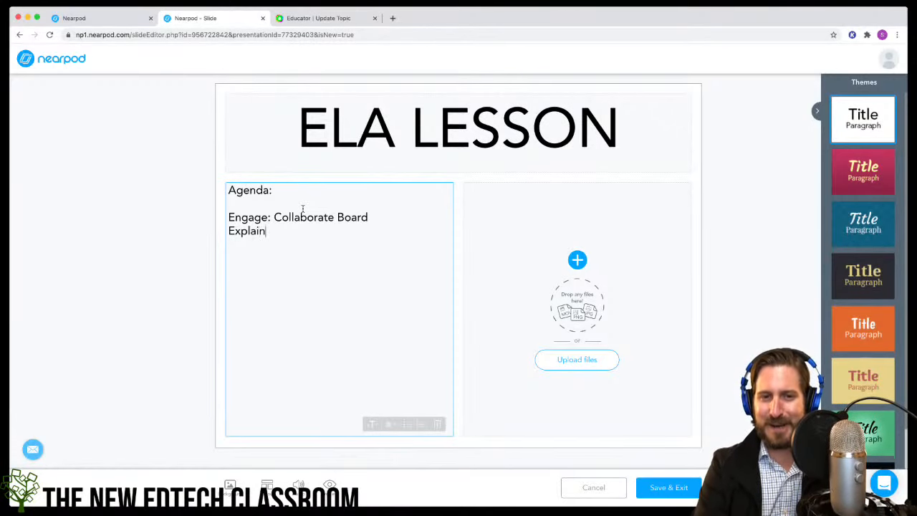
type(": Int")
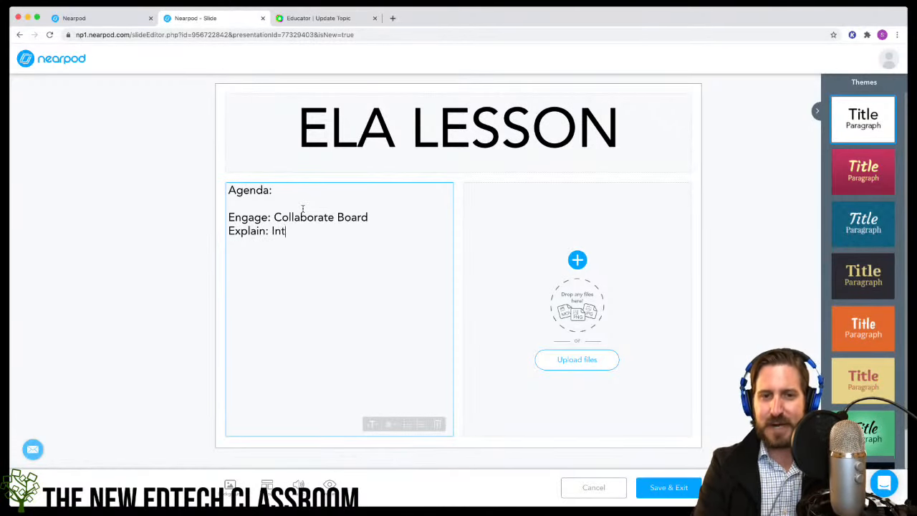
type("eractive Video")
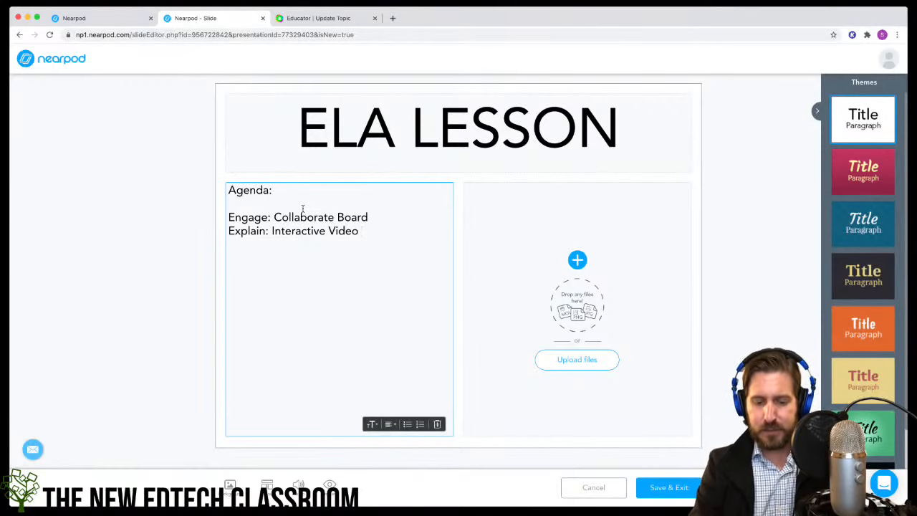
Step: Relabel the Interactive Video agenda item as "Explore" and add the item "Explain: Fill in the Blanks" below it
key("Return")
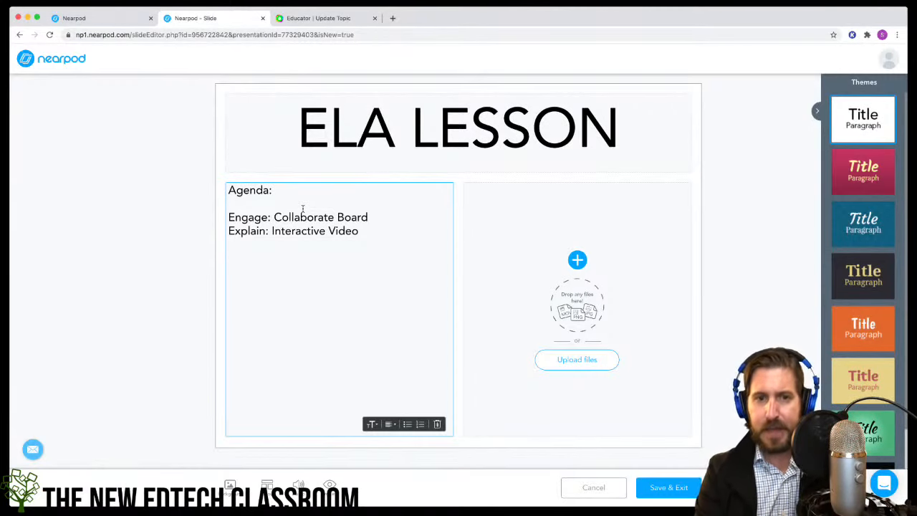
type("E")
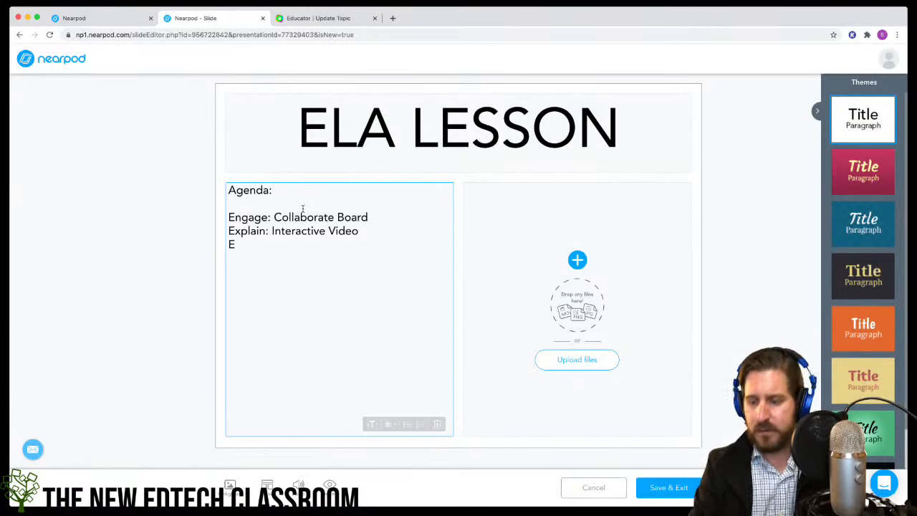
left_click_drag(265, 230, 245, 232)
type("lore: Interactive Video E")
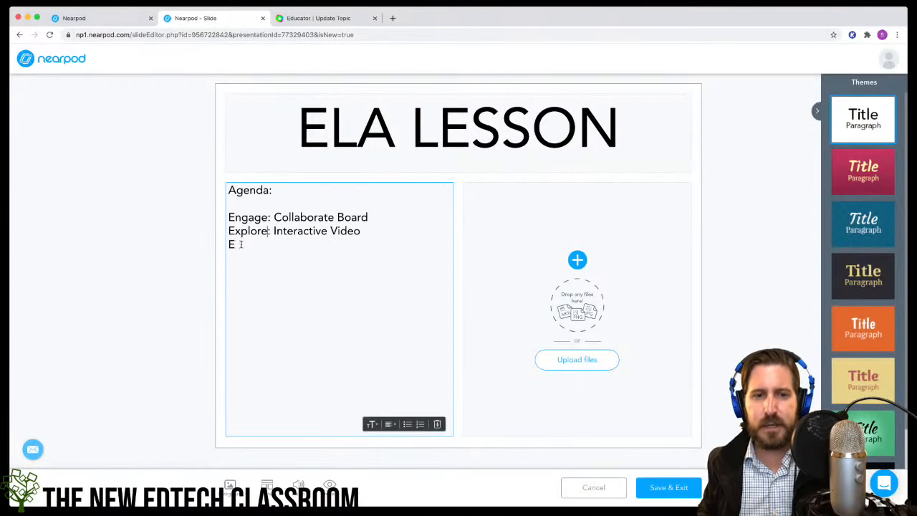
type("xplain:")
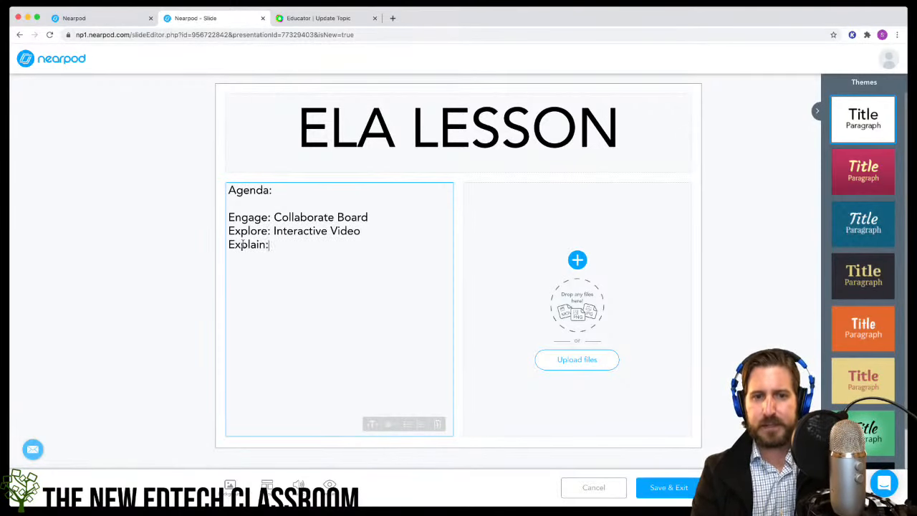
type(" Fill")
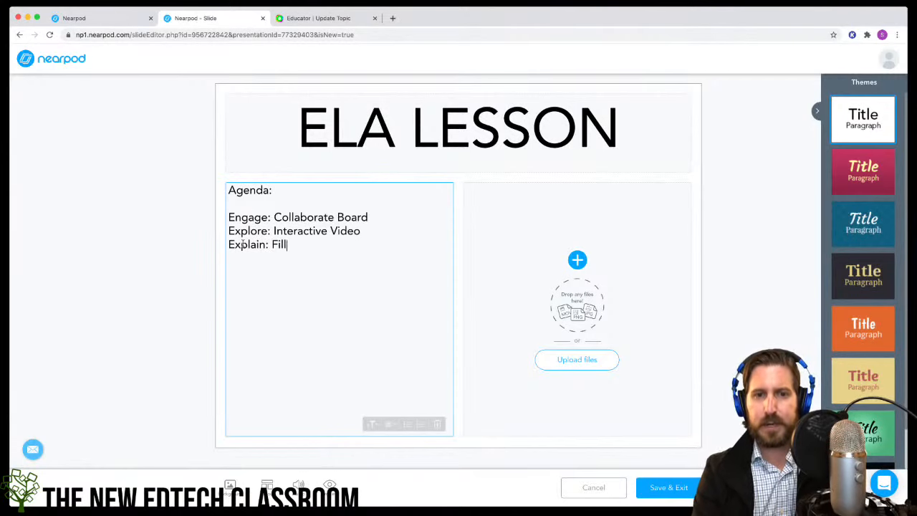
type(" in the Blanks")
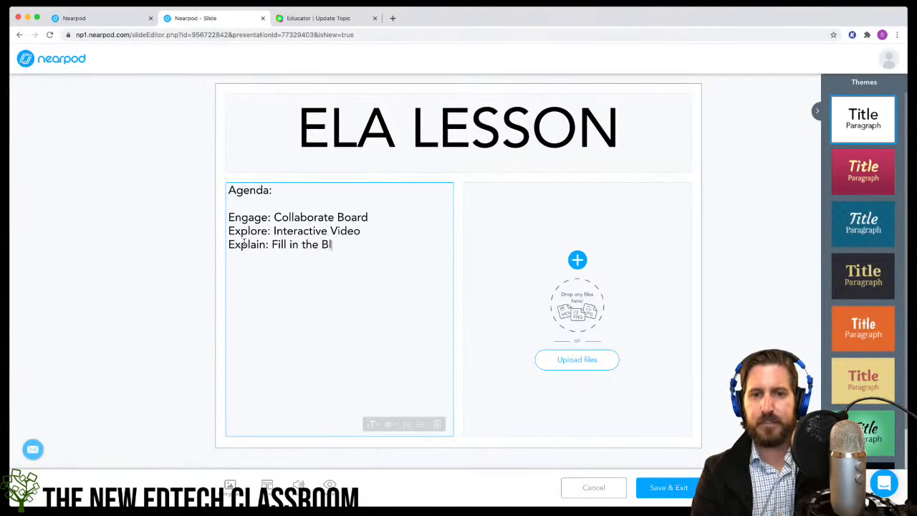
Step: Add the agenda item "Explain: PDF Draw it" on the line below the Fill in the Blanks item
key("Return")
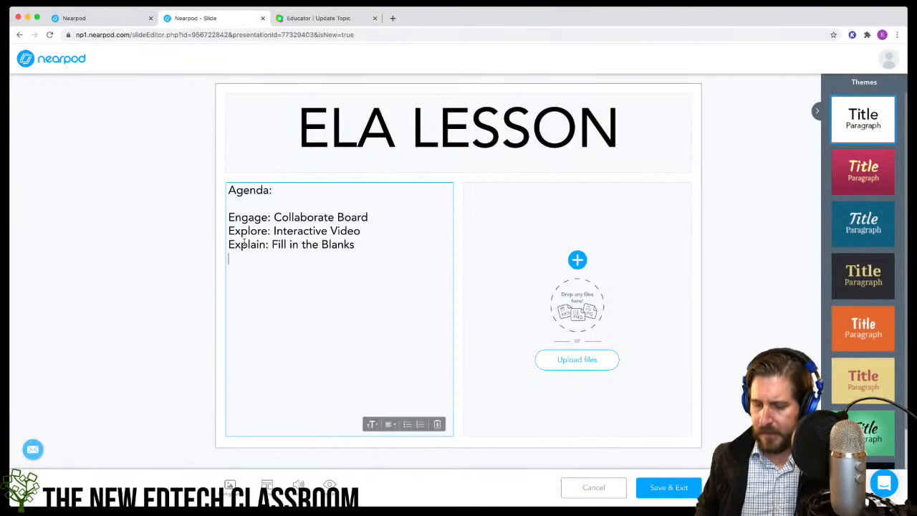
type("E")
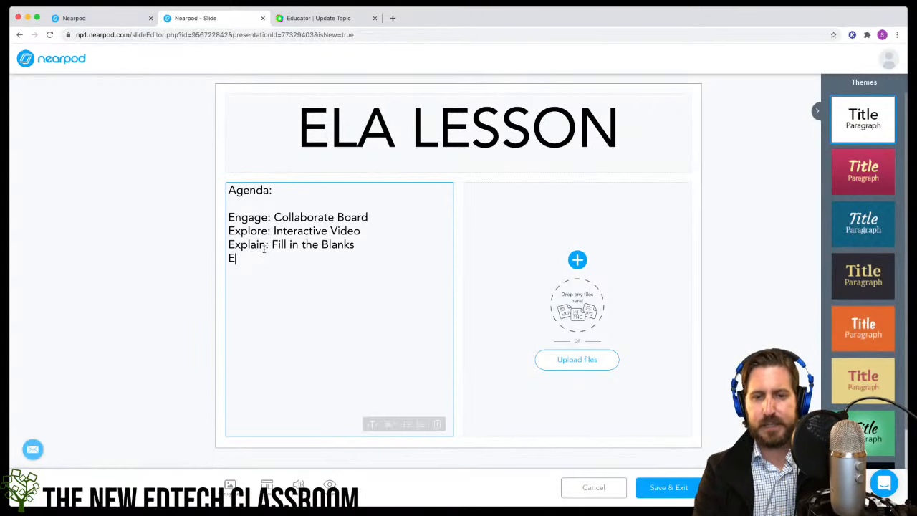
type("xplain:")
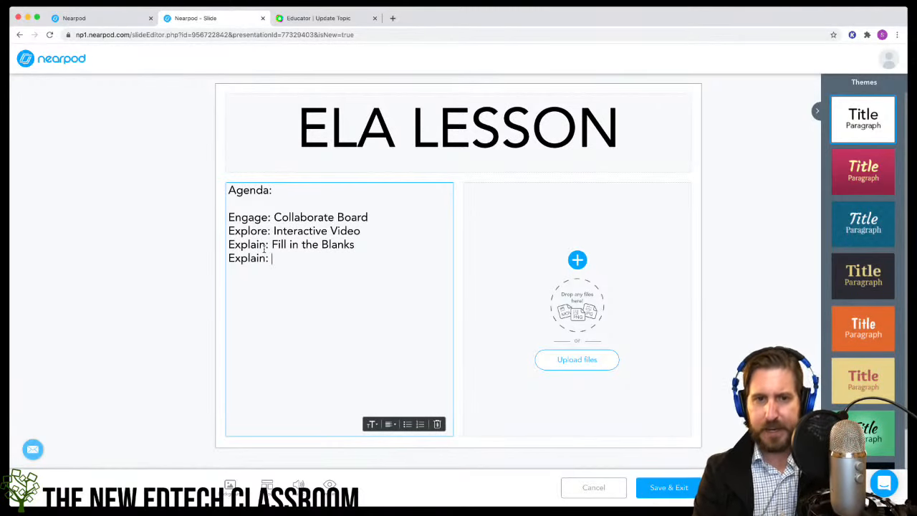
type("PDF D")
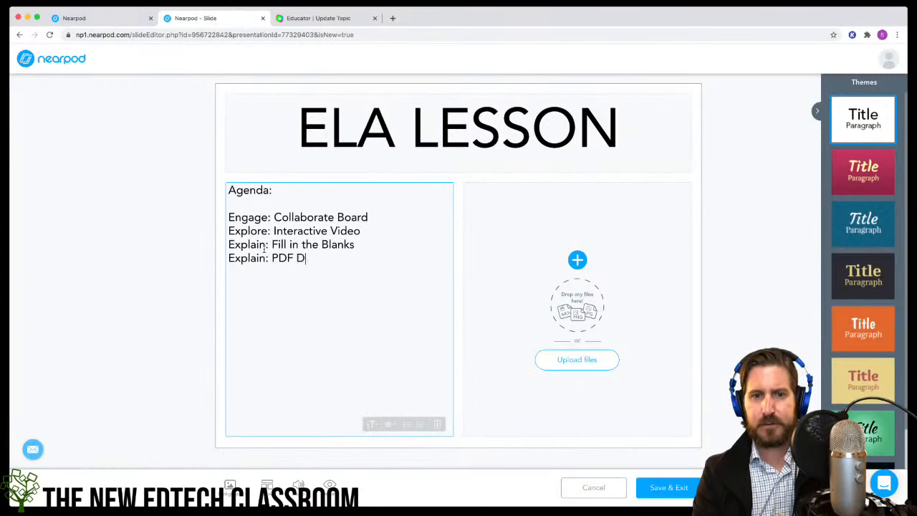
type("Raw it")
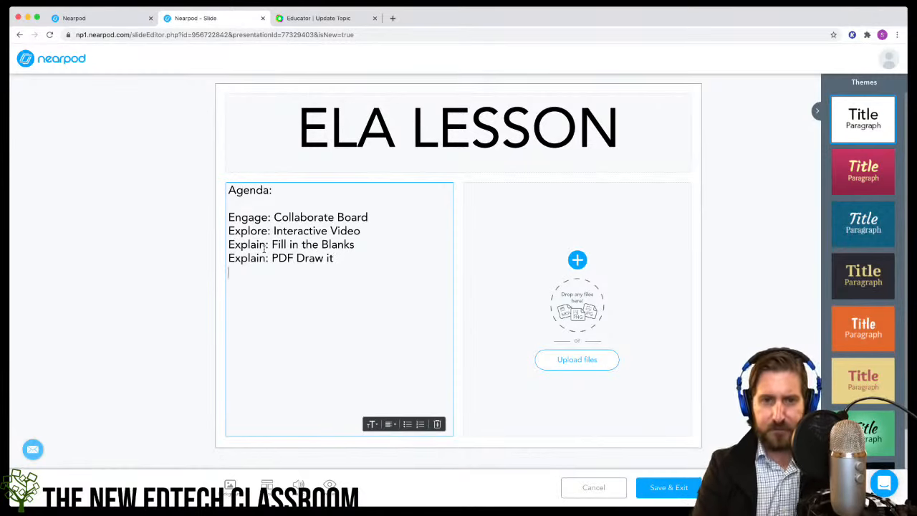
Step: Add the agenda item "Elaborate: Open ended question" on the line below the PDF item
key("Return")
type("Elaborate:")
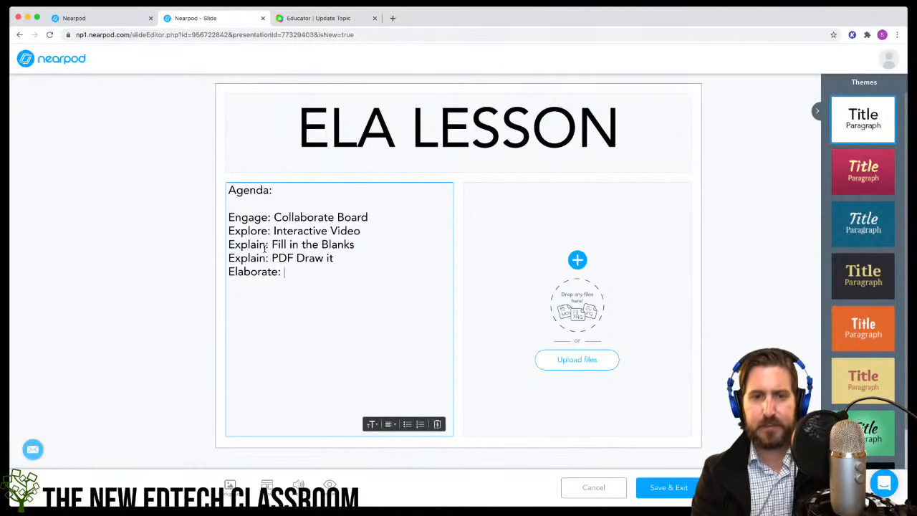
type(" Open en")
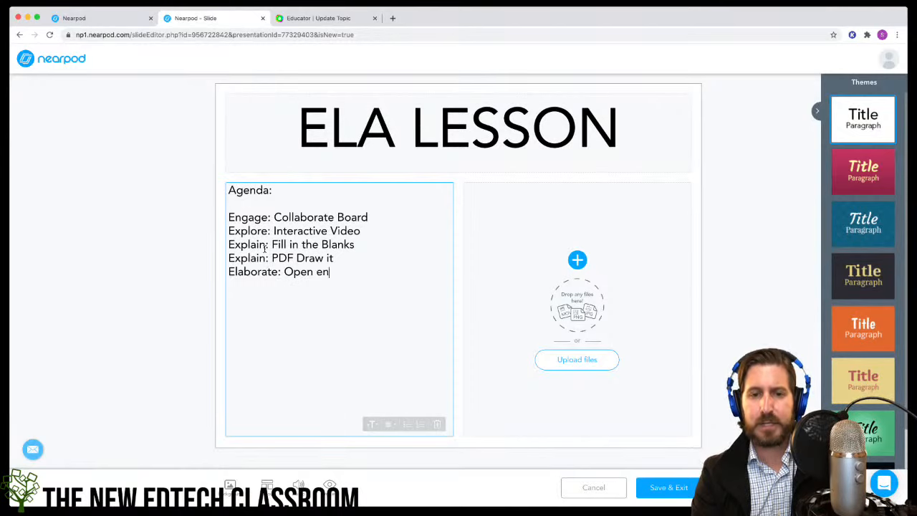
type("ded question")
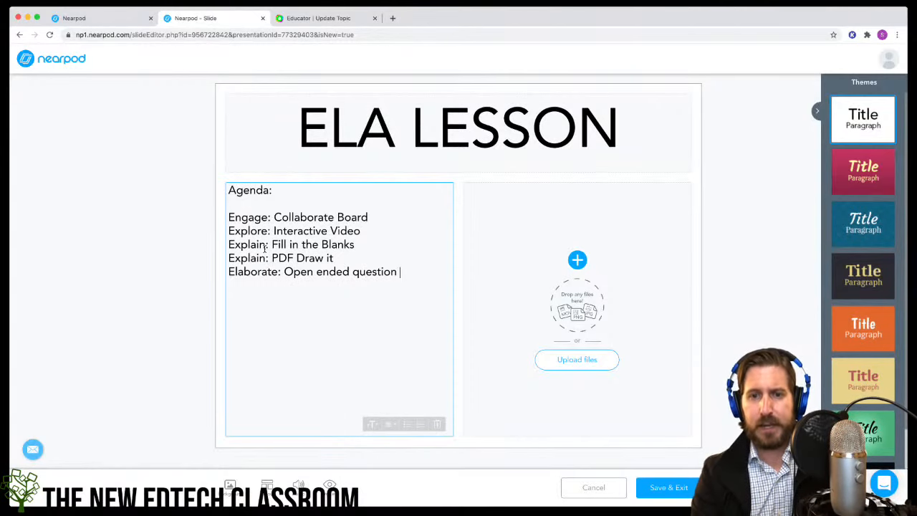
Step: Add the final agenda item "Evaluate: Time to Clime Quiz" below the Elaborate item
key("Return")
type("E")
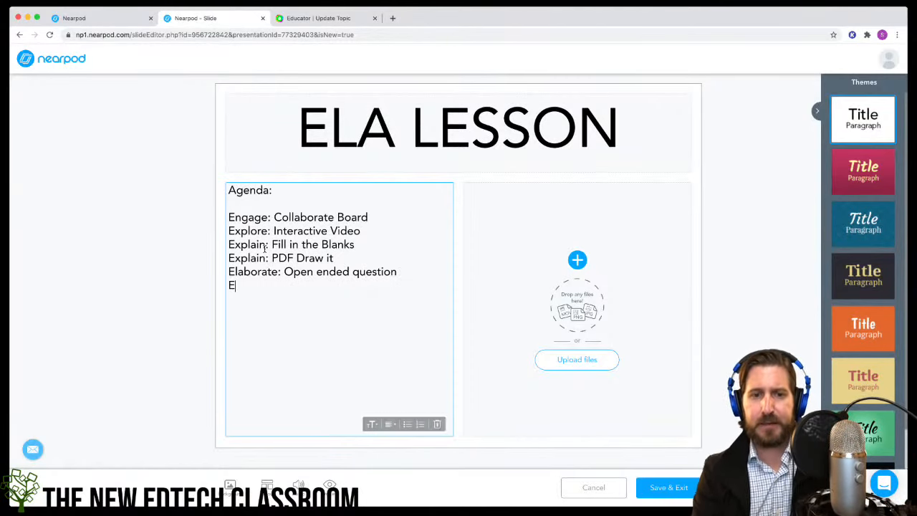
type("valuat")
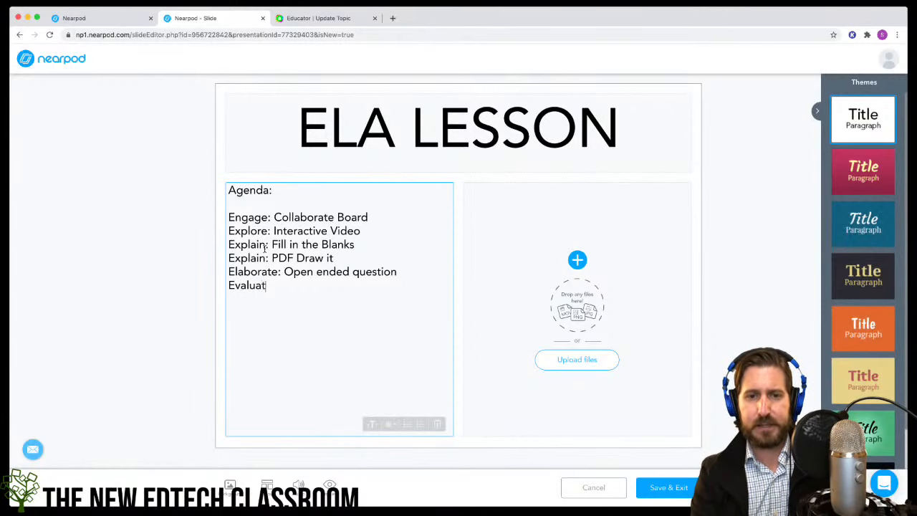
type("e: Time to Clim")
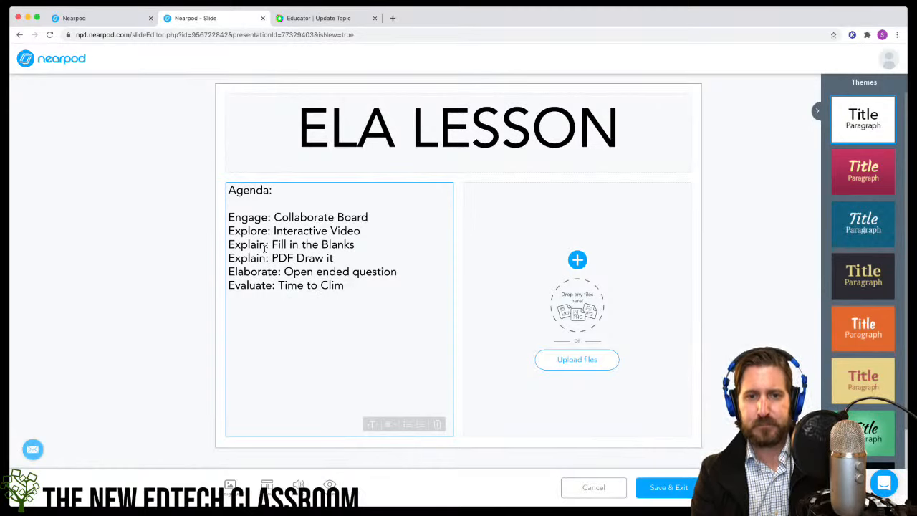
type("e Quiz")
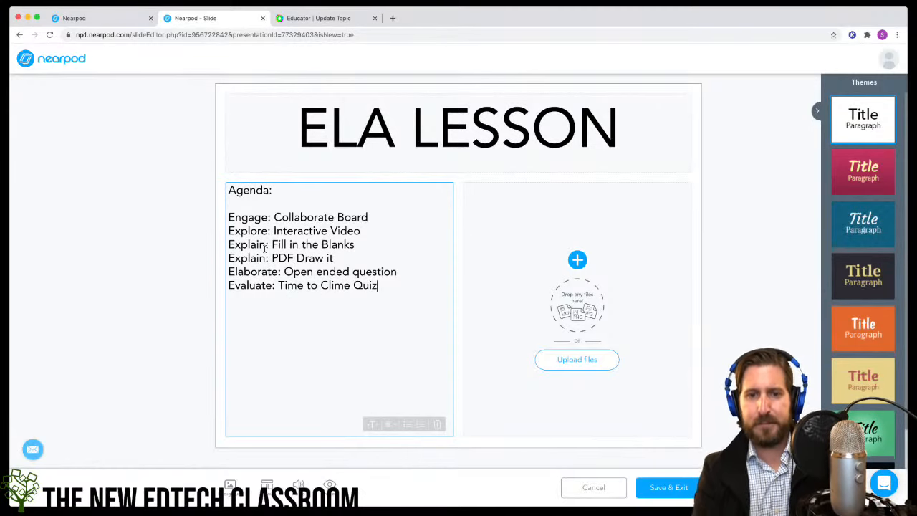
type("e")
key("BackSpace")
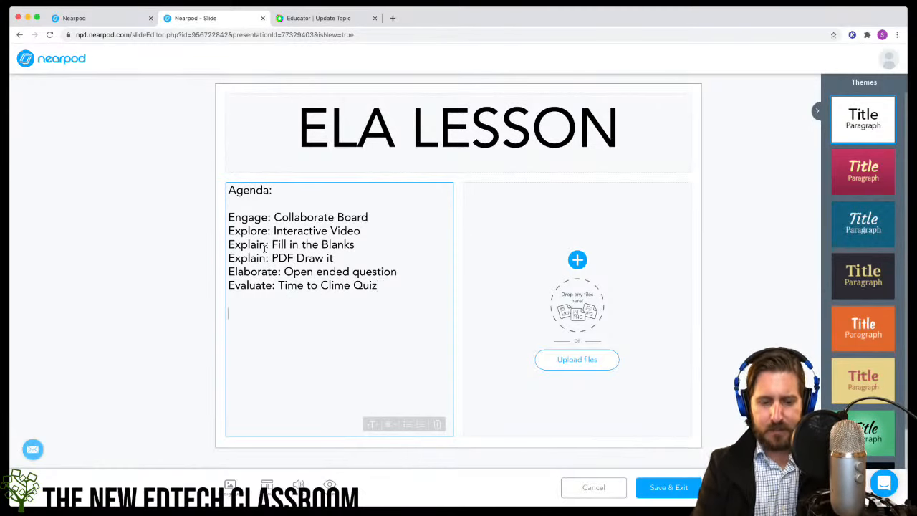
Step: Leave a blank line after the agenda items and add the heading "Learning Target:", starting a new line under it
key("Return")
key("Return")
type("Learni")
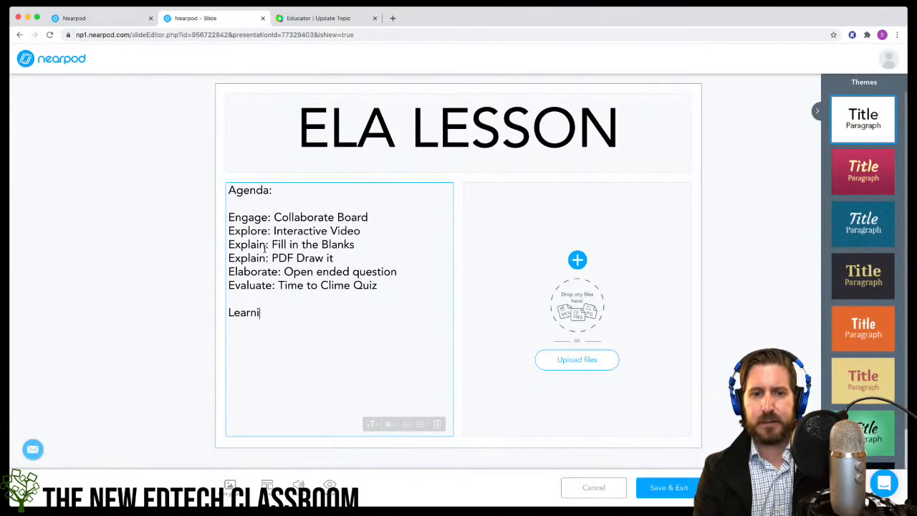
type("ng Target")
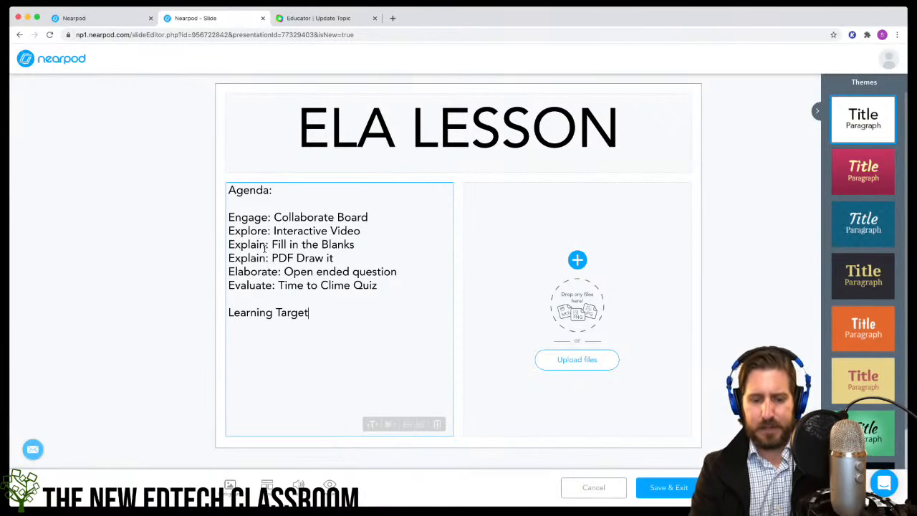
type(": SWBA")
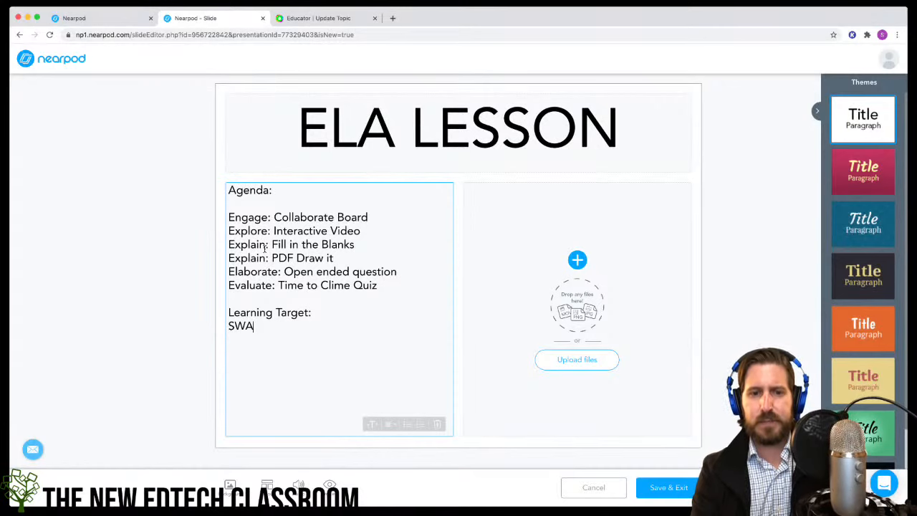
Step: Write the target "SWBAT to define, apply, and identify direct and indirect characterization" under its heading and select all the text in the block
key("BackSpace")
type("BAT to def")
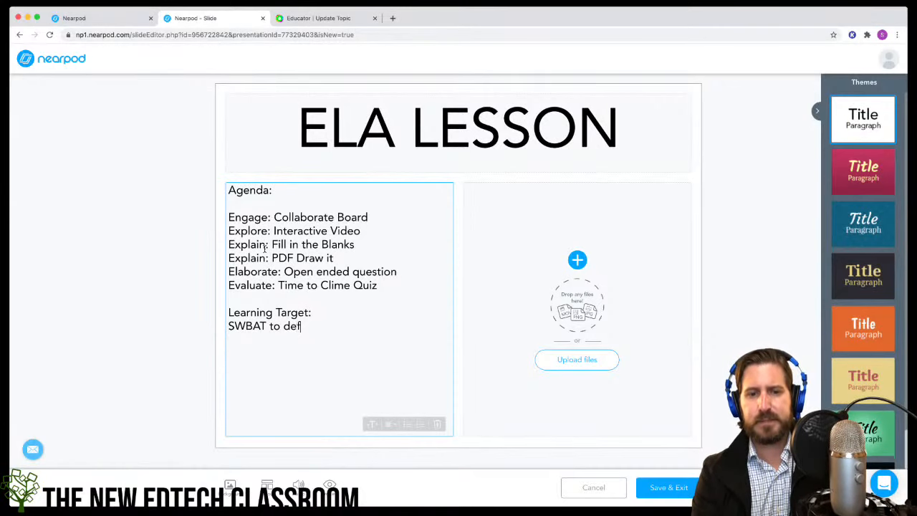
type("ine and apply")
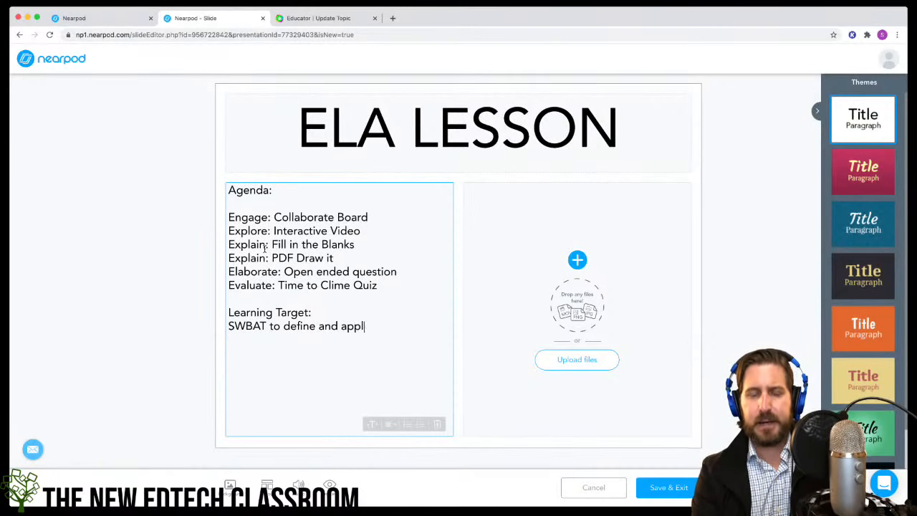
key("BackSpace")
key("BackSpace")
key("BackSpace")
key("BackSpace")
key("BackSpace")
key("BackSpace")
key("BackSpace")
key("BackSpace")
key("BackSpace")
key("BackSpace")
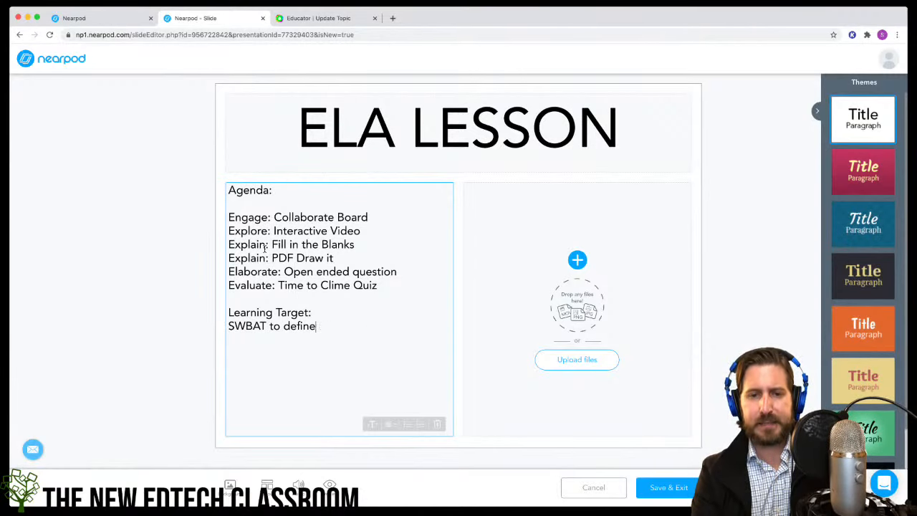
type(", apply ")
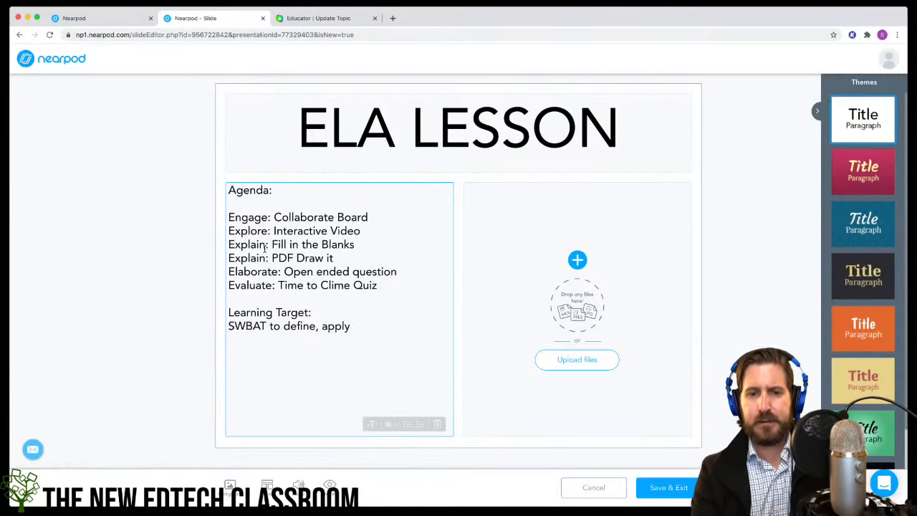
type(", and identify")
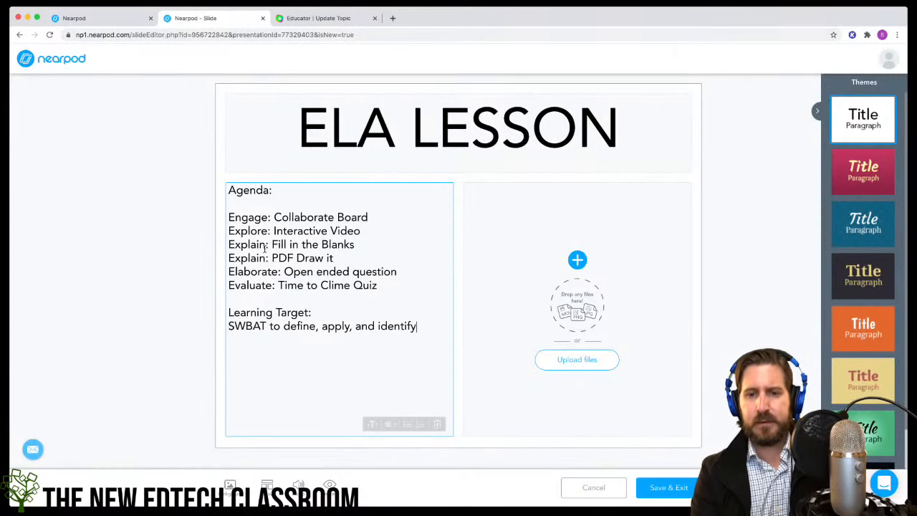
type(" direct and in")
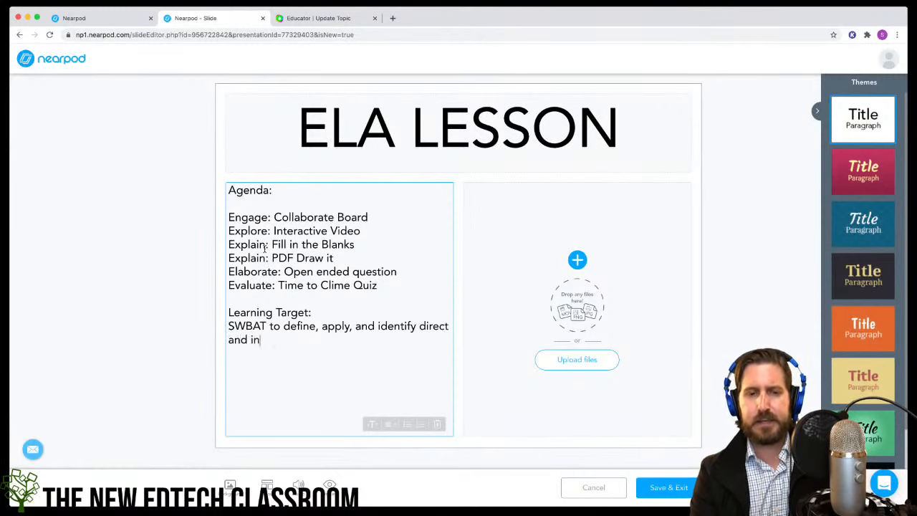
type("direct char")
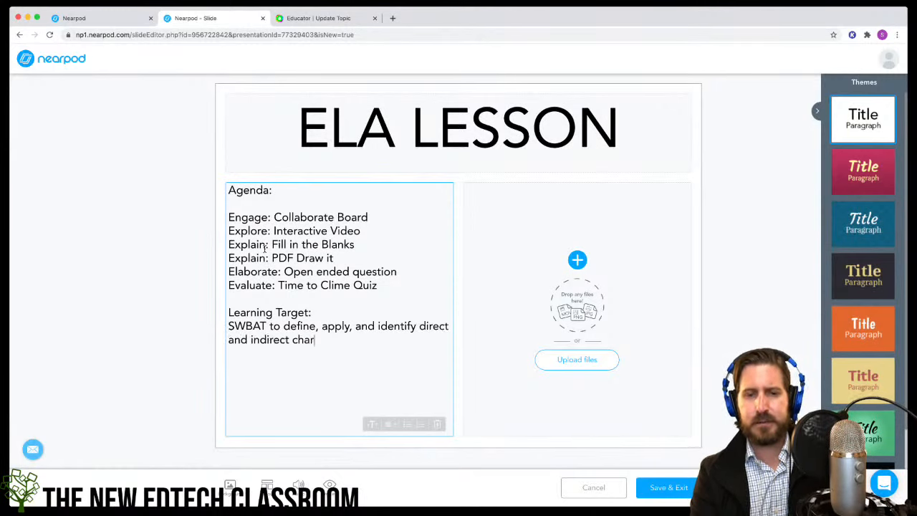
type("acterization")
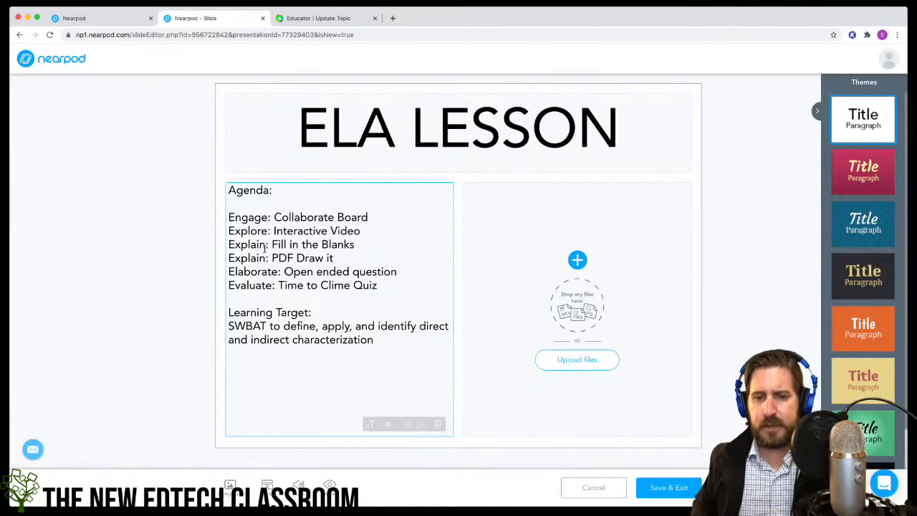
left_click_drag(384, 348, 201, 182)
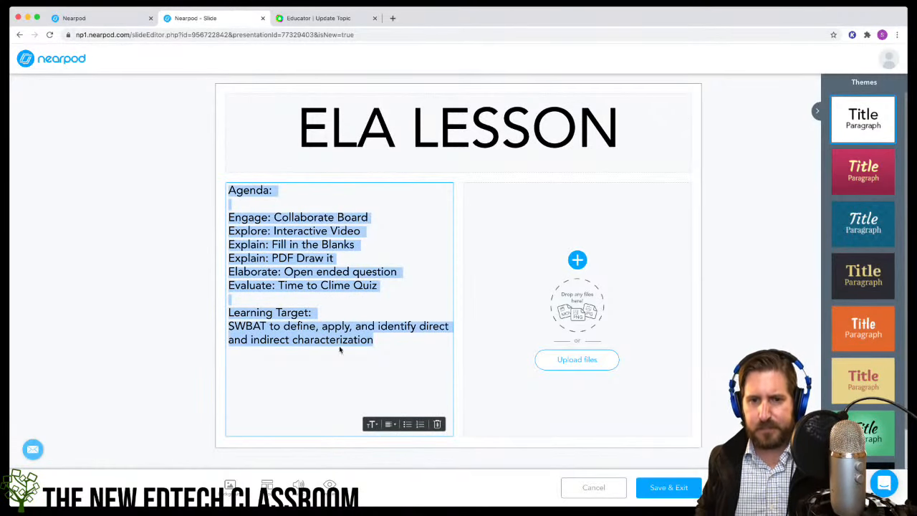
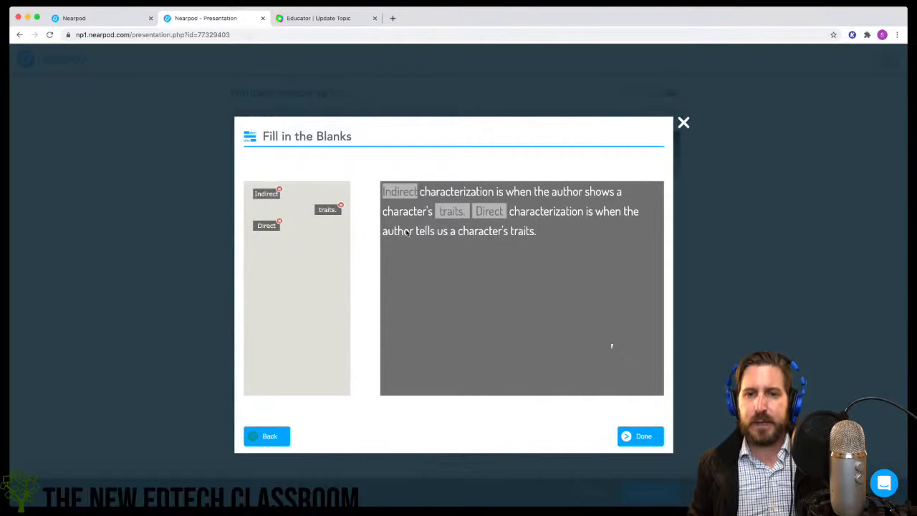
Step: Make "tells" a blank in the Fill in the Blanks passage, and try a blank on "shows" before removing it
double_click(427, 233)
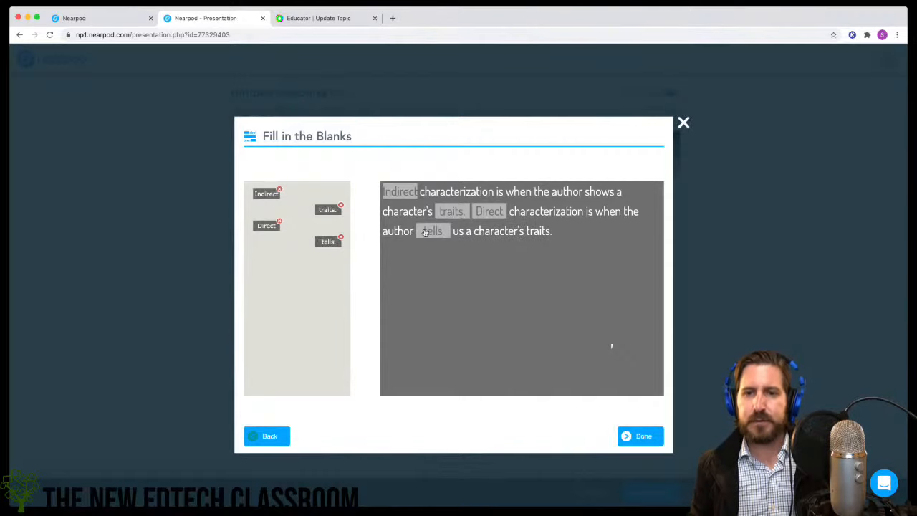
double_click(600, 192)
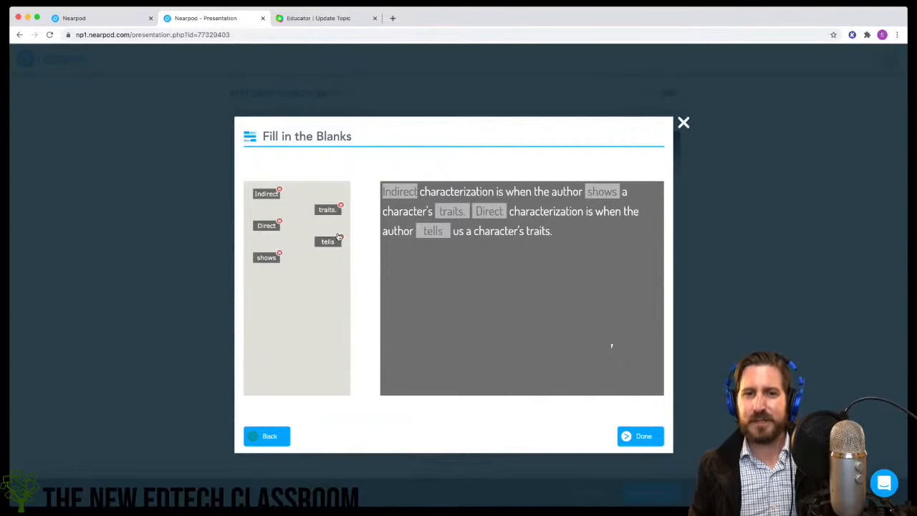
left_click(280, 255)
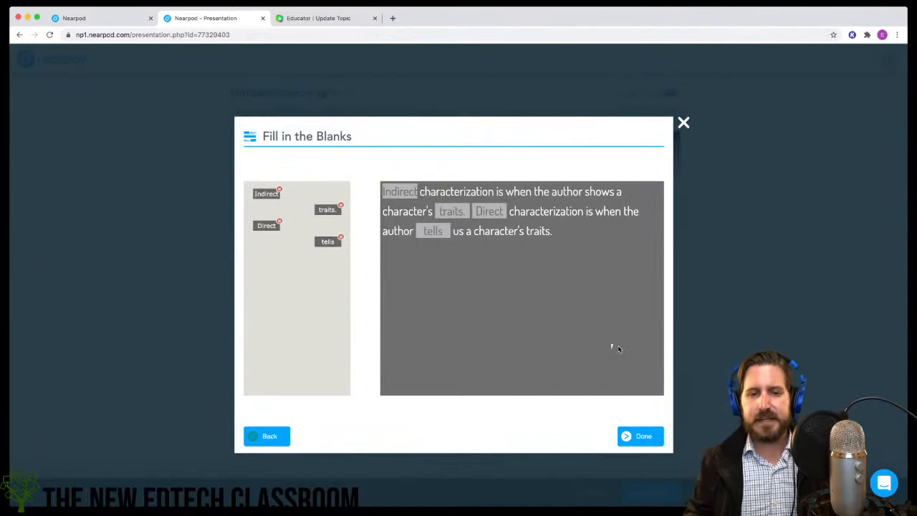
Step: Finish the Fill in the Blanks activity and add a Draw It activity as the following slide
left_click(643, 435)
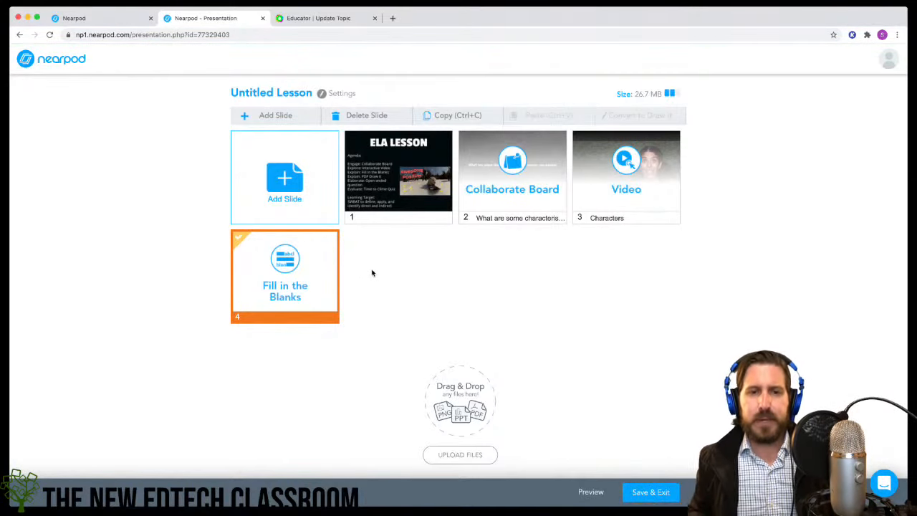
left_click(268, 116)
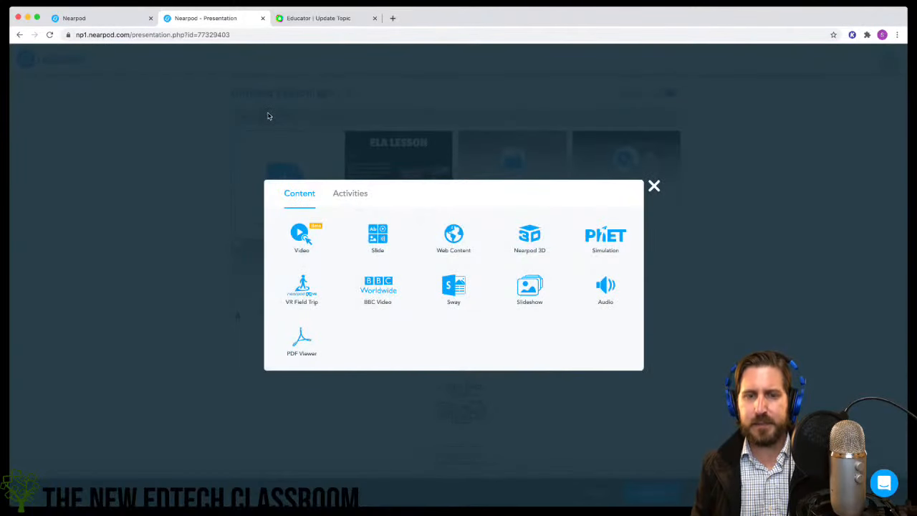
left_click(356, 194)
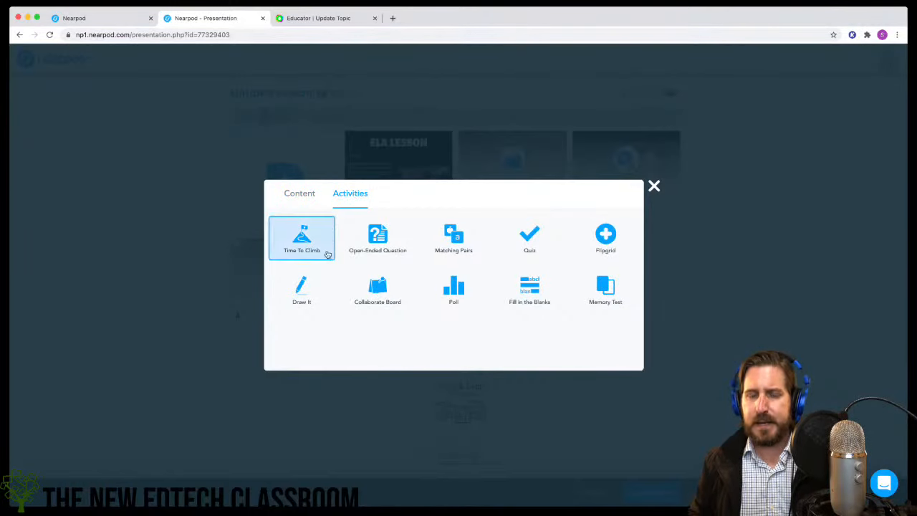
left_click(313, 289)
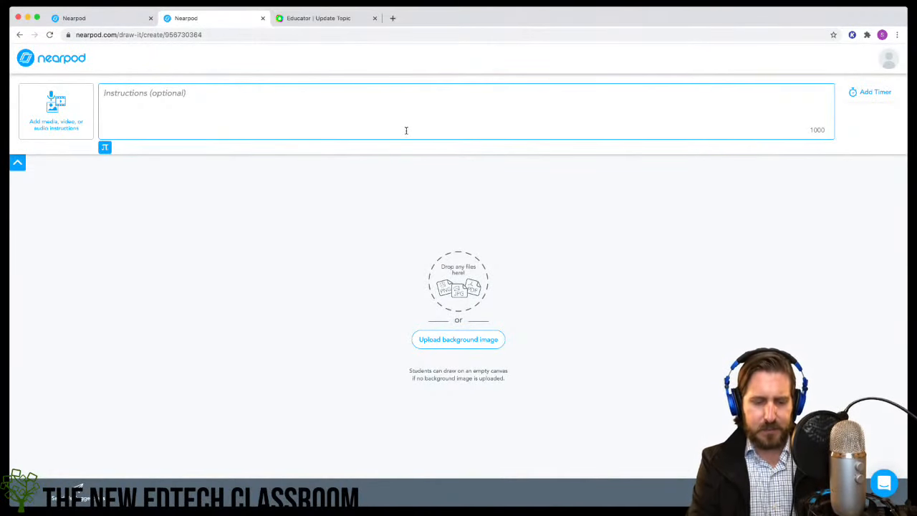
Step: Write the Draw It instruction "Identify one example of direct characterization and identify one example of indirect characterization"
type("Identify ")
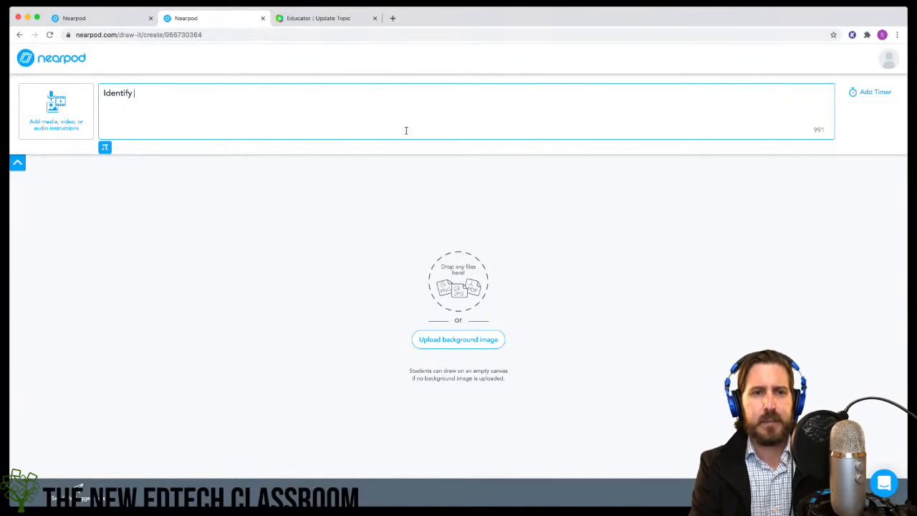
type("one exam")
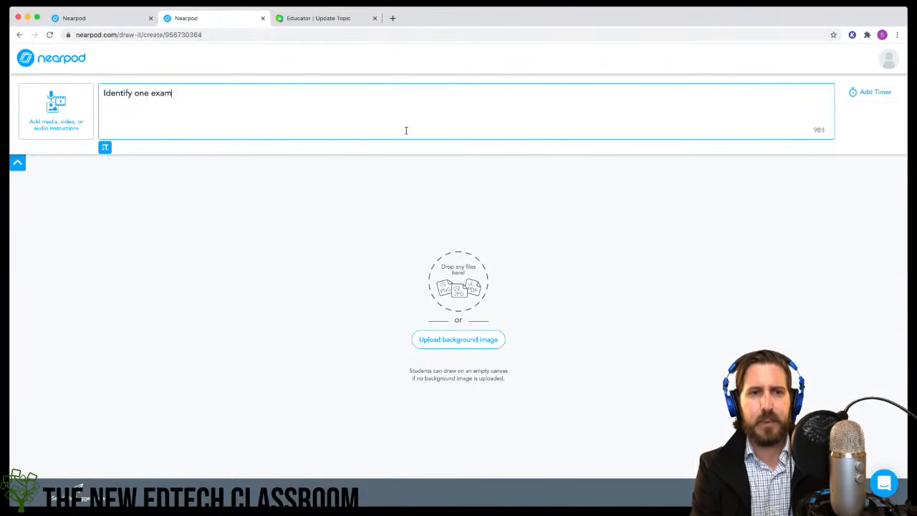
type("ple of direct cha")
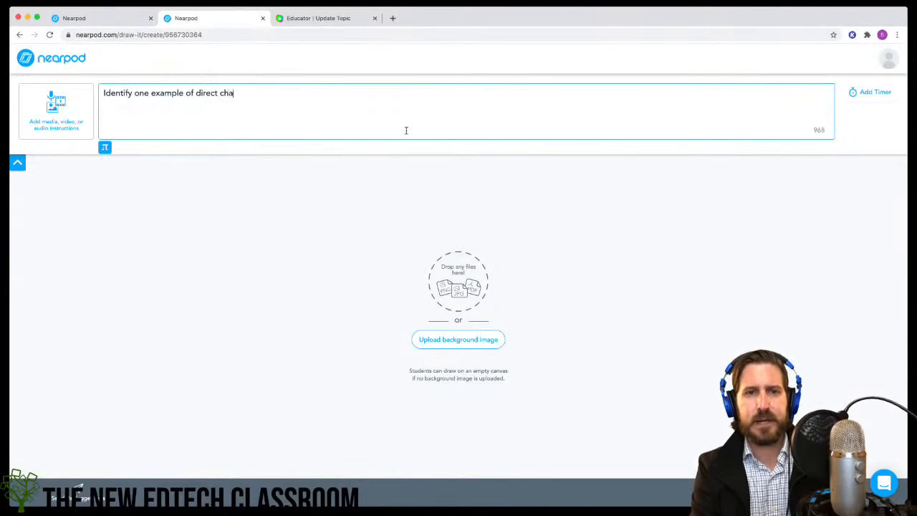
type("racterization")
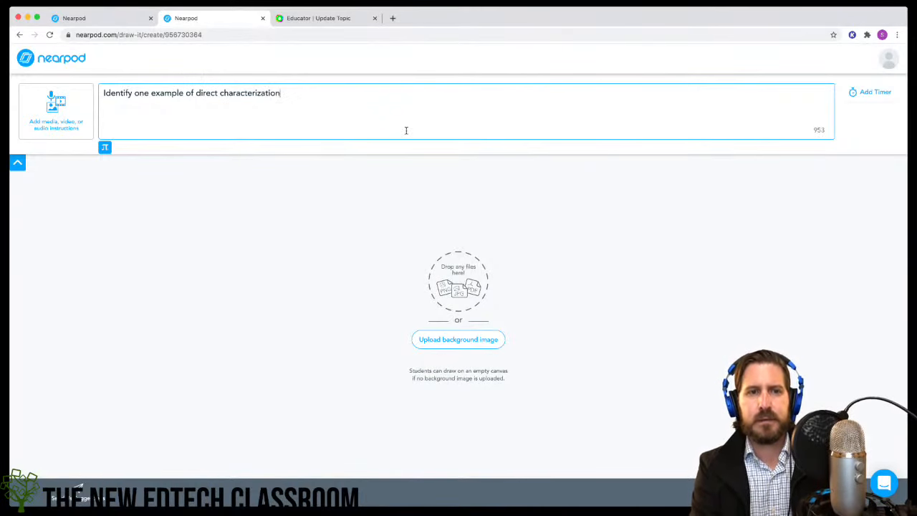
type(" and identify")
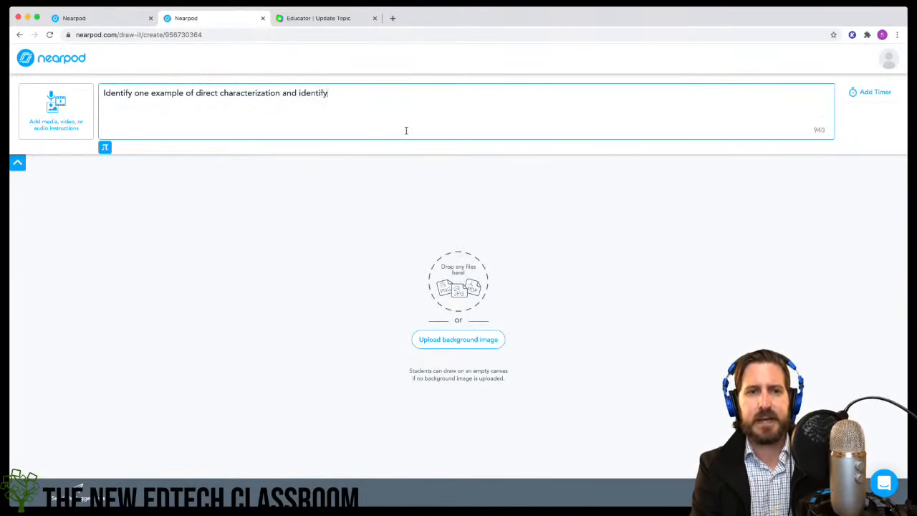
type(" one example o")
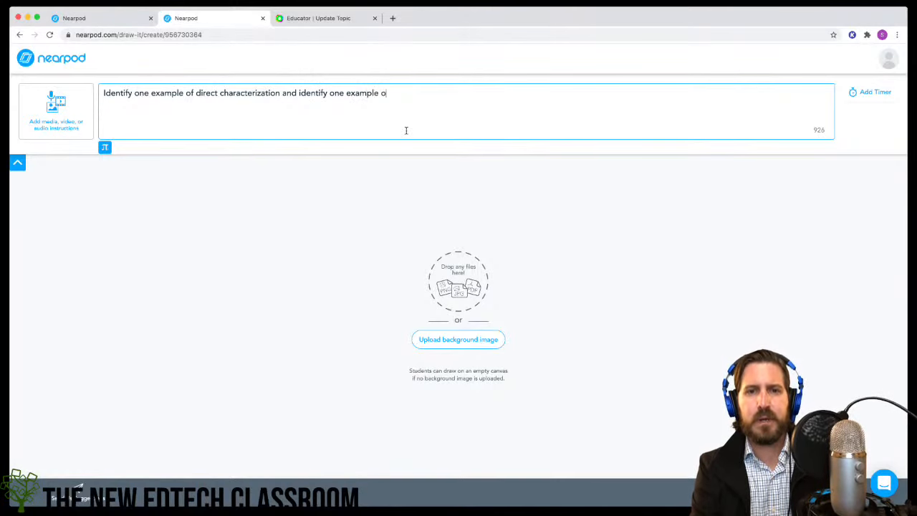
type("dindirect char")
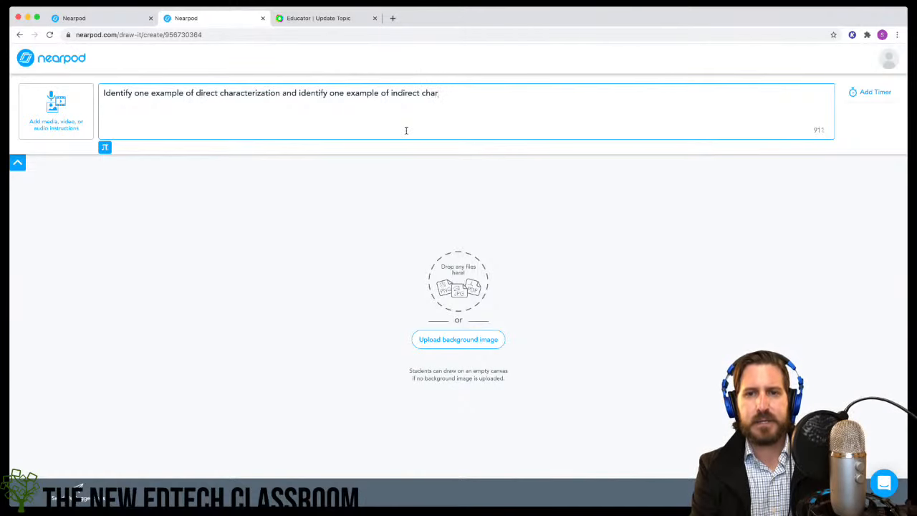
type("acterization")
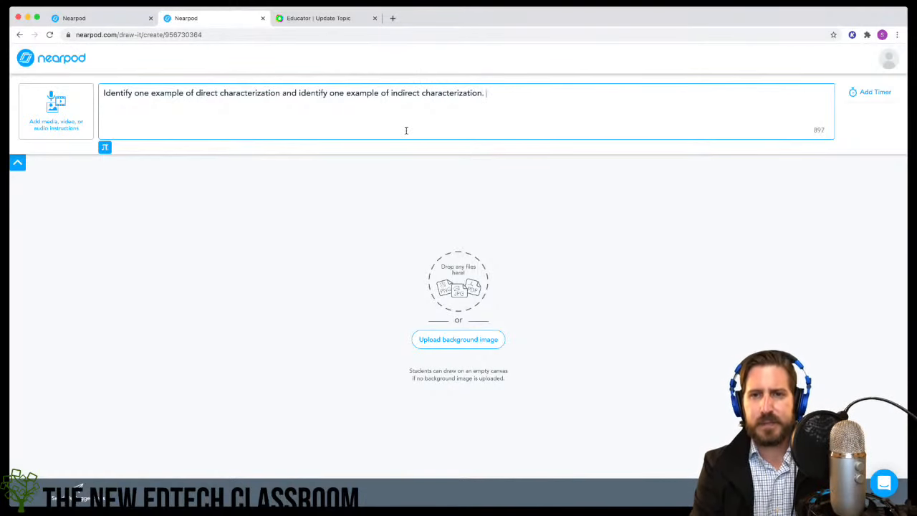
Step: End that sentence with a period and add "Circle DC and underline ID and write the trait you think it shows." to the instructions
type(". Circle ")
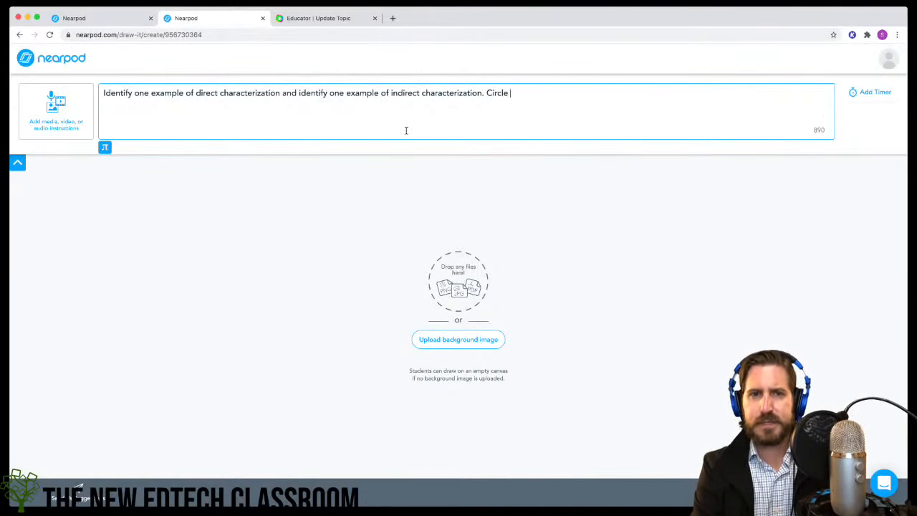
type("DC")
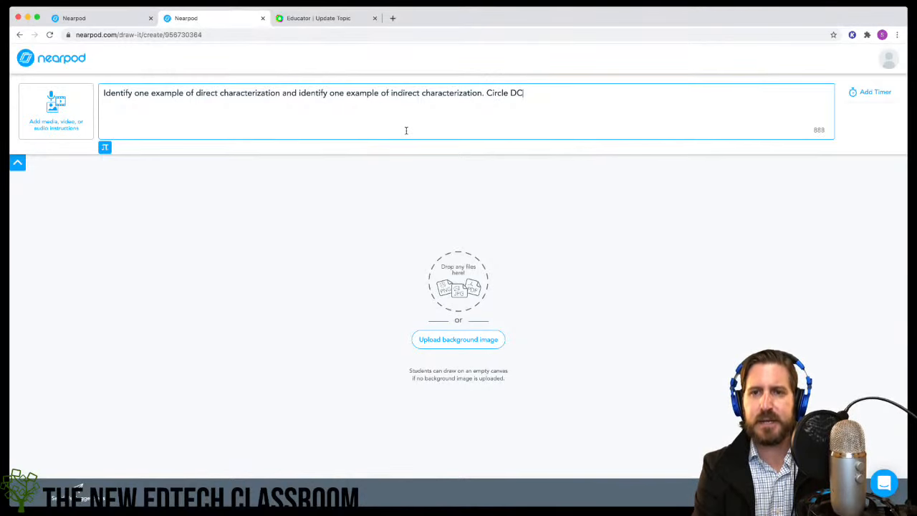
type(" and u")
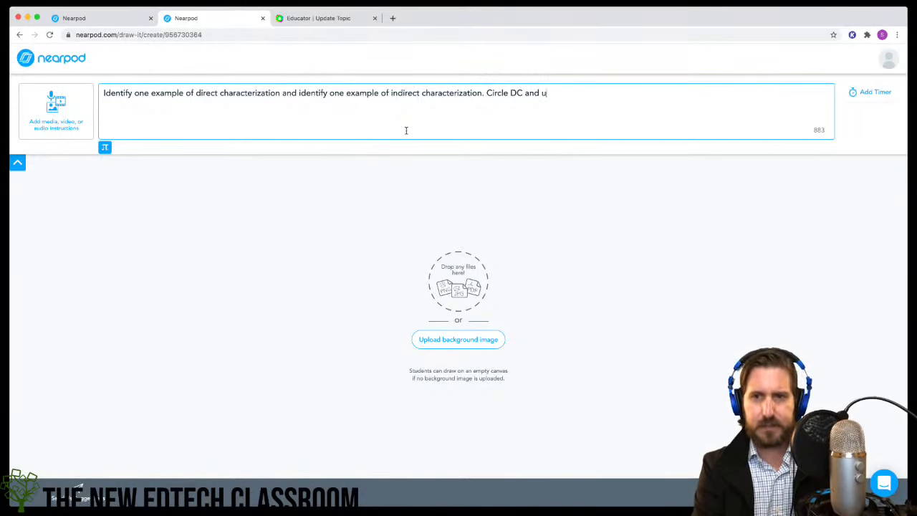
type("nderline I")
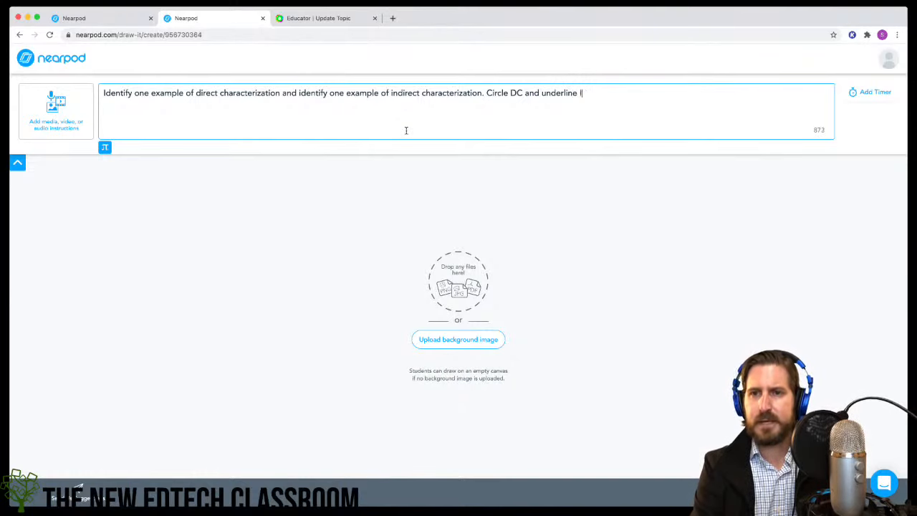
type("D")
type(" and")
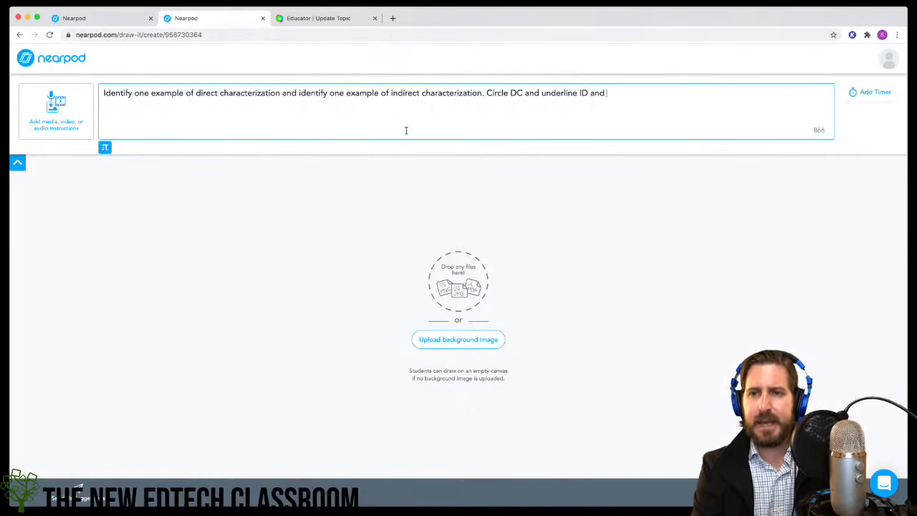
type(" write th")
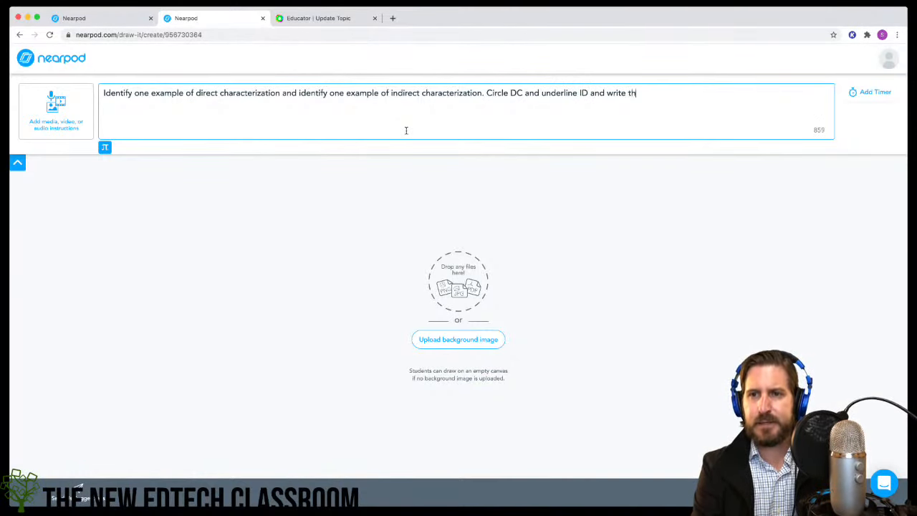
type("e trait you thi")
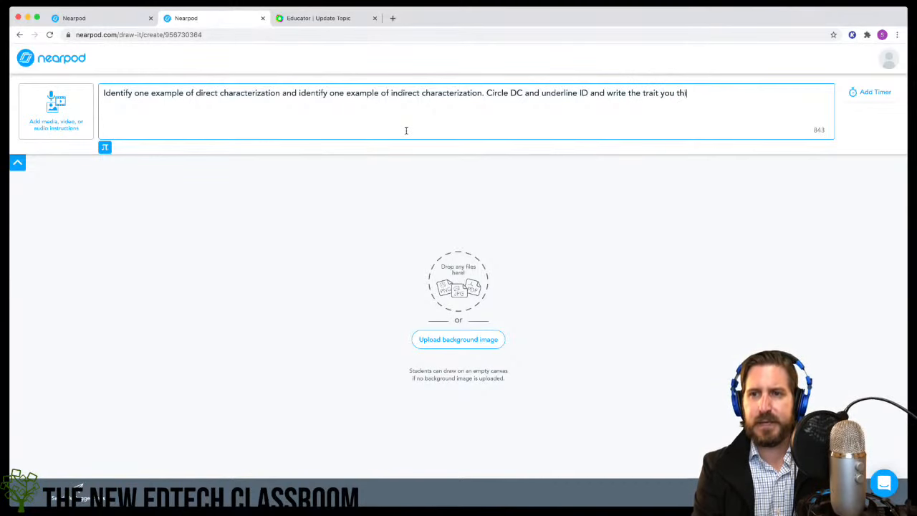
type("nk it shows.")
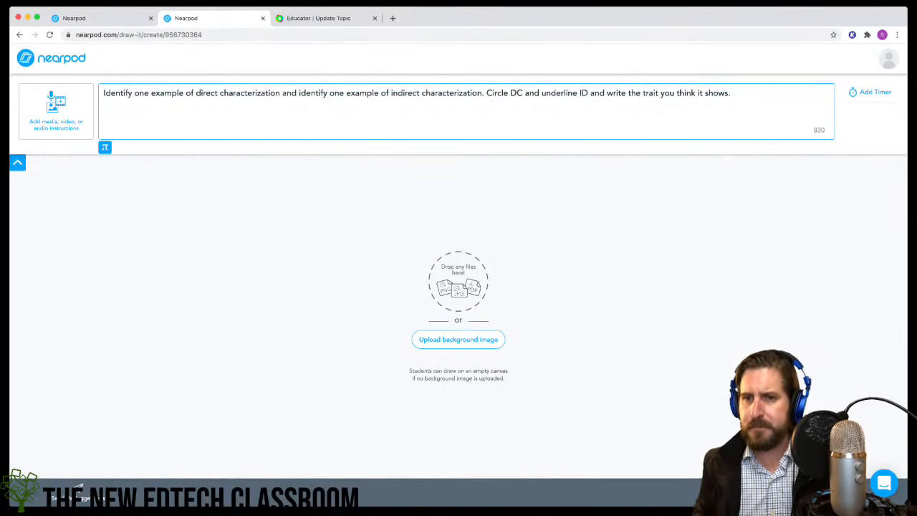
Step: Upload "Thank You Maam text.pdf" from the Desktop folder as the Draw It background
left_click(490, 342)
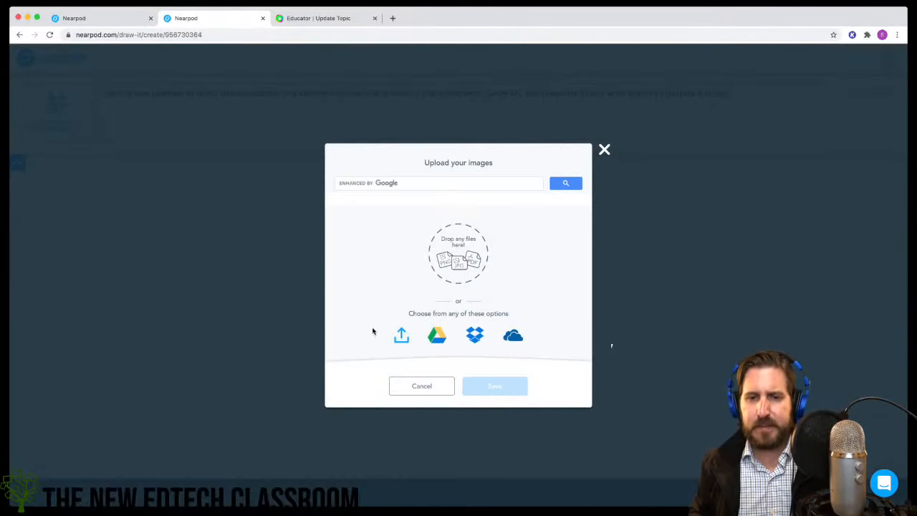
left_click(400, 336)
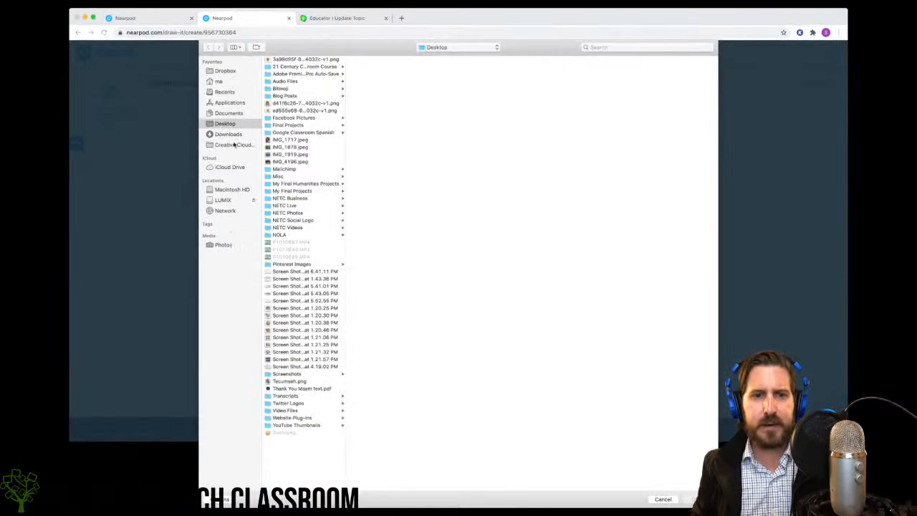
left_click(311, 388)
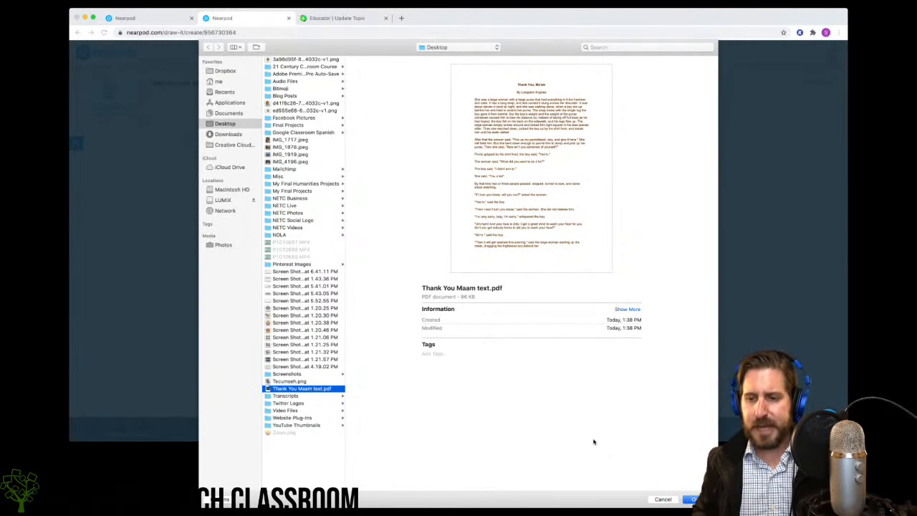
left_click(696, 500)
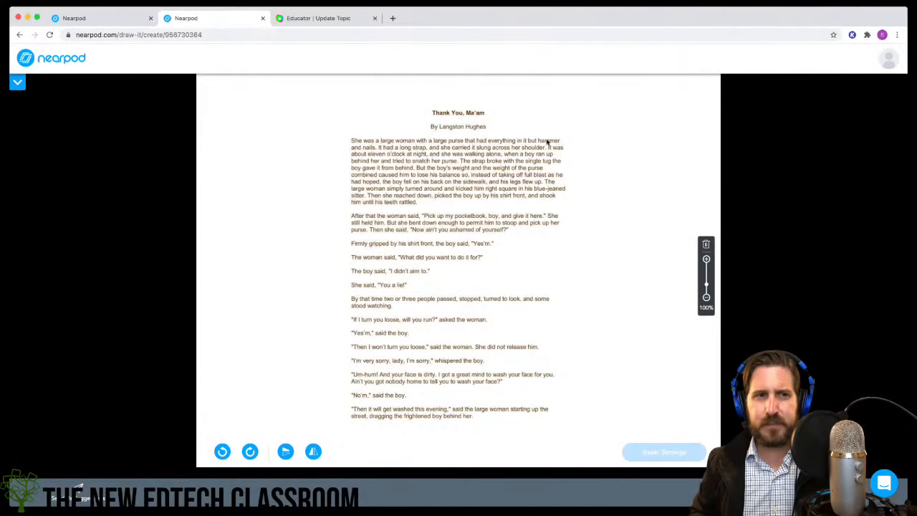
Step: Expand the collapsed instructions area, add a 05:00 activity timer to the Draw It activity, and save the activity
left_click(19, 82)
left_click(862, 100)
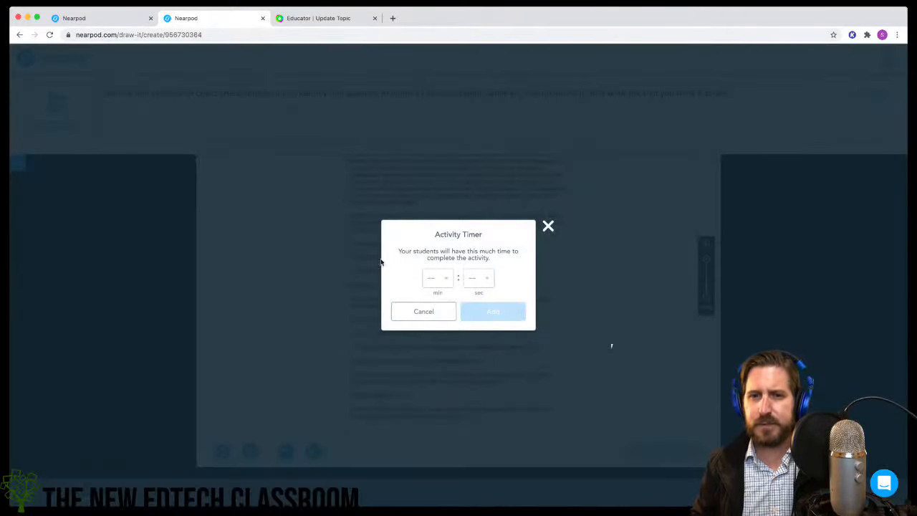
left_click(446, 282)
scroll(436, 324, "down", 2)
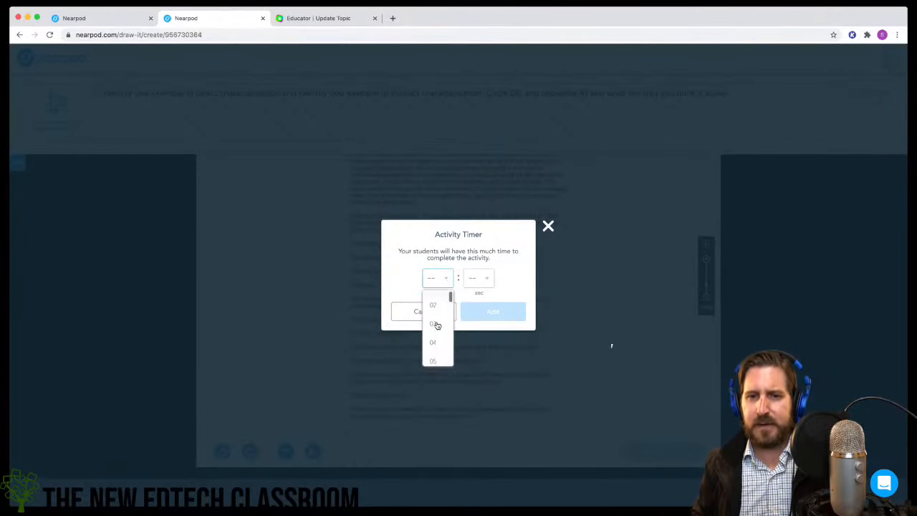
left_click(436, 327)
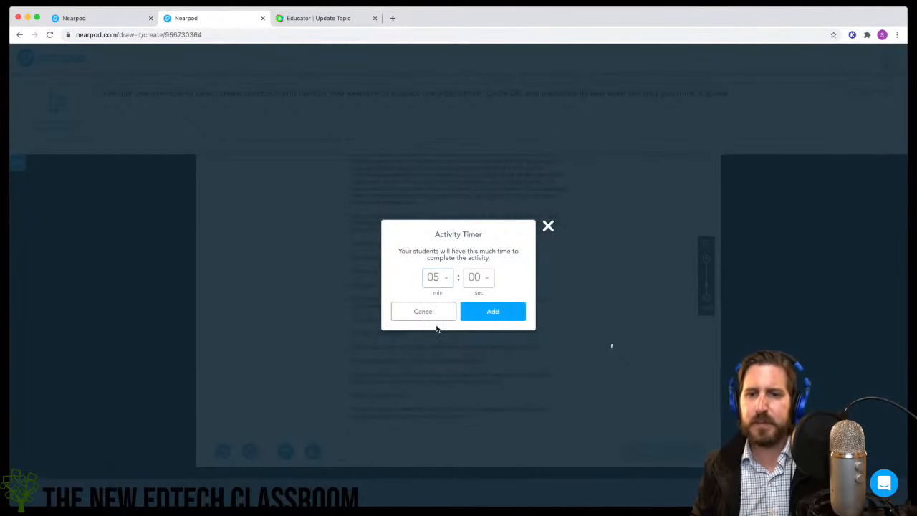
left_click(492, 311)
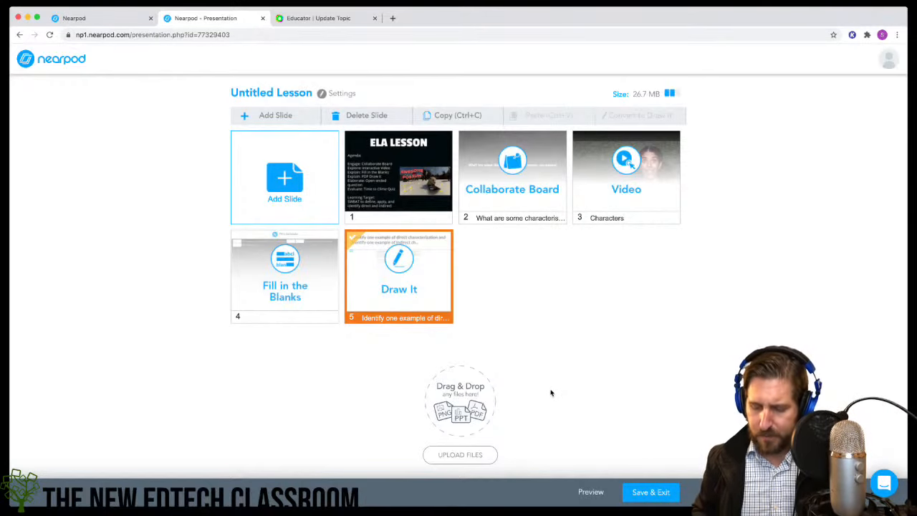
Step: Add an Open-Ended Question activity to the lesson
left_click(259, 115)
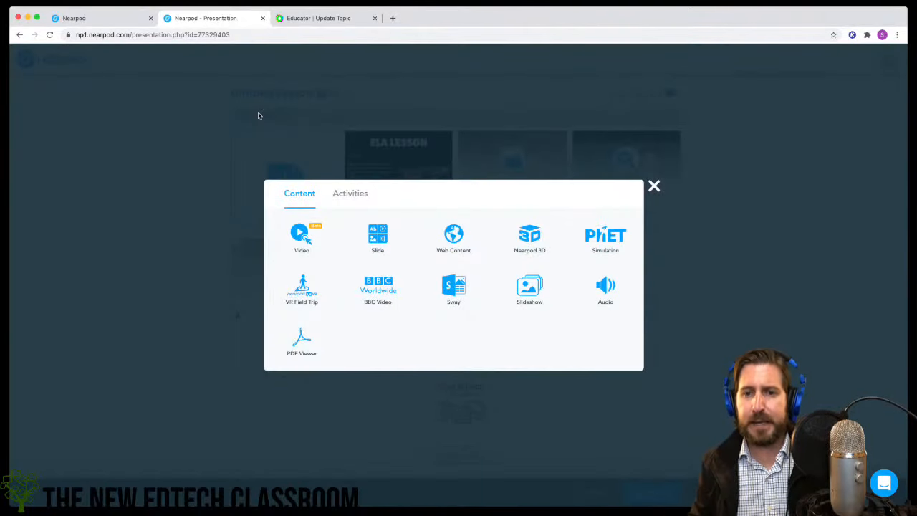
left_click(352, 194)
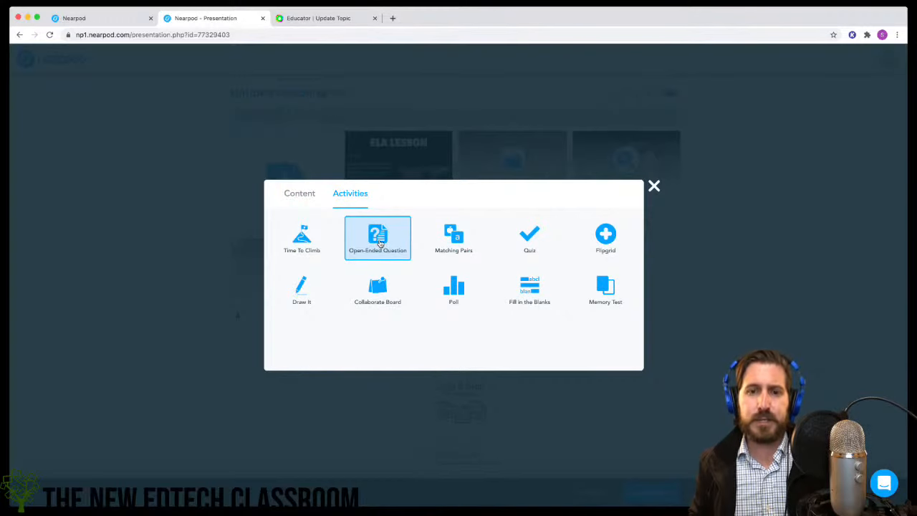
left_click(380, 243)
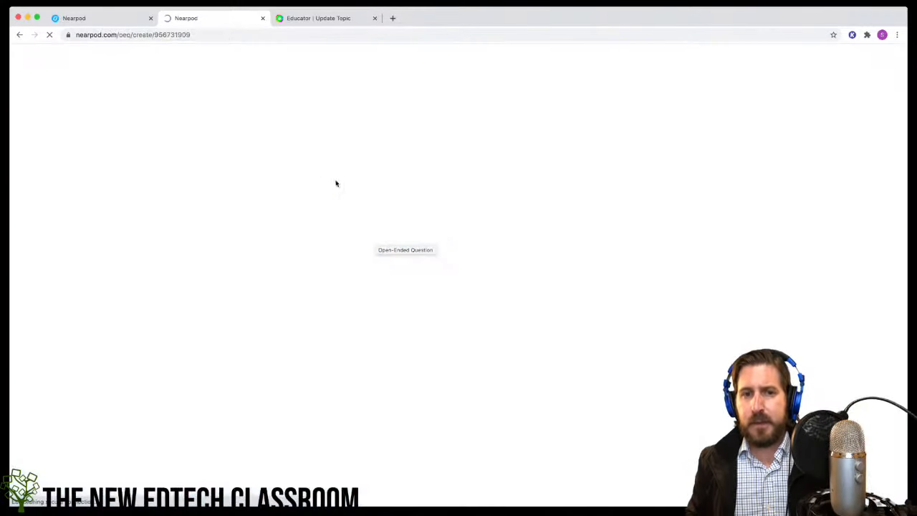
Step: Write the question's opening sentence: "Write a one to two paragraph story about a person they admire (made up or real)."
left_click(213, 115)
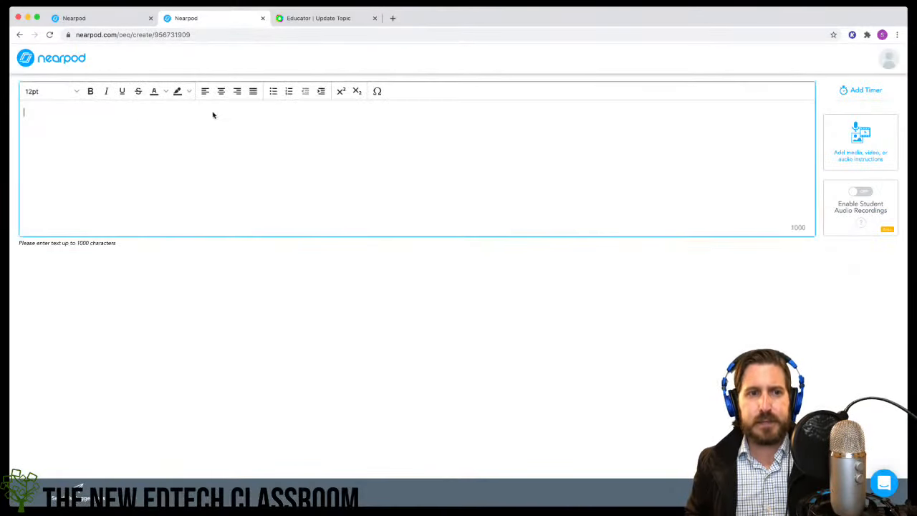
type("Write ")
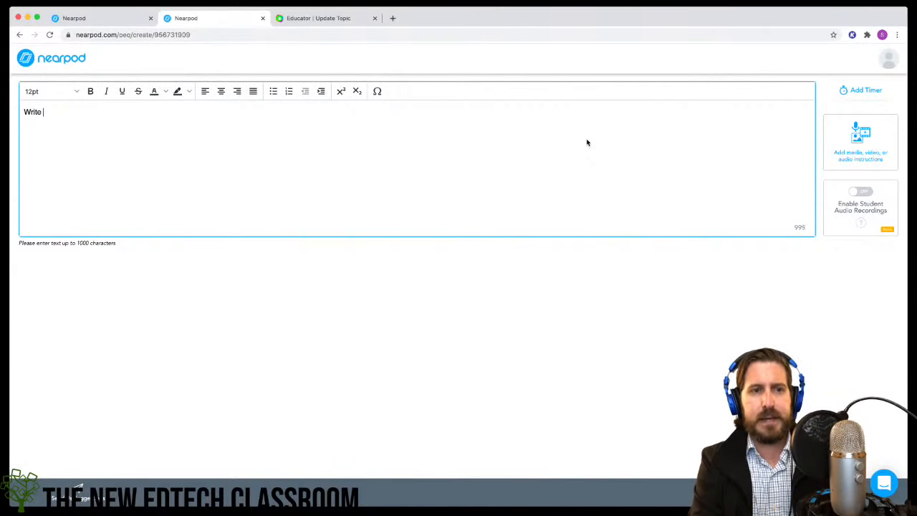
type("a one to two")
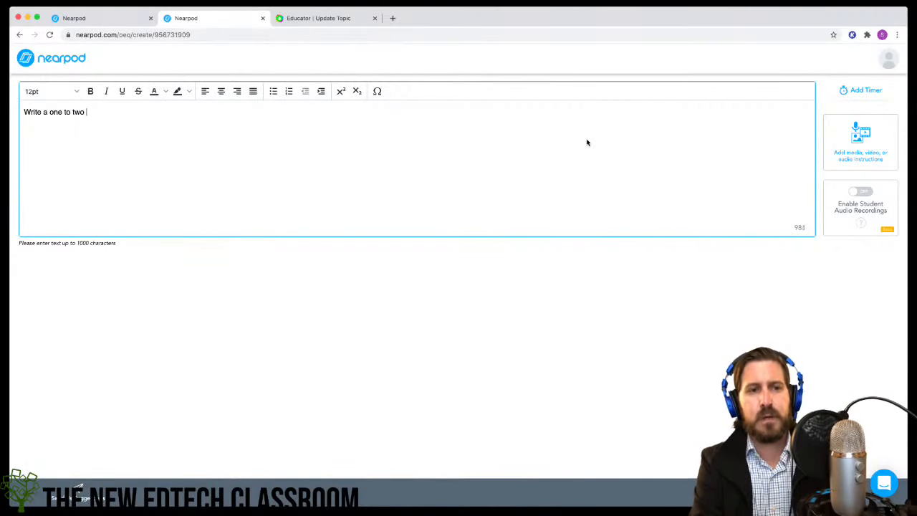
type(" paragra")
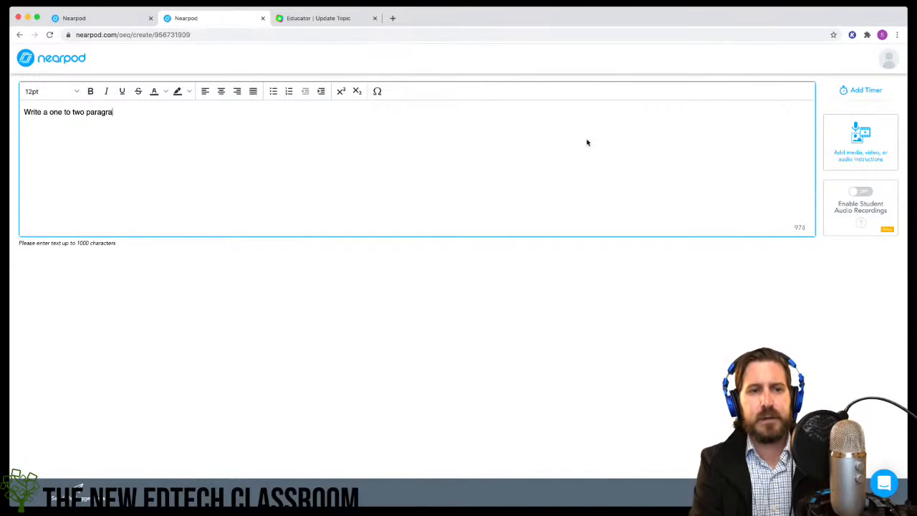
type("ph story about ")
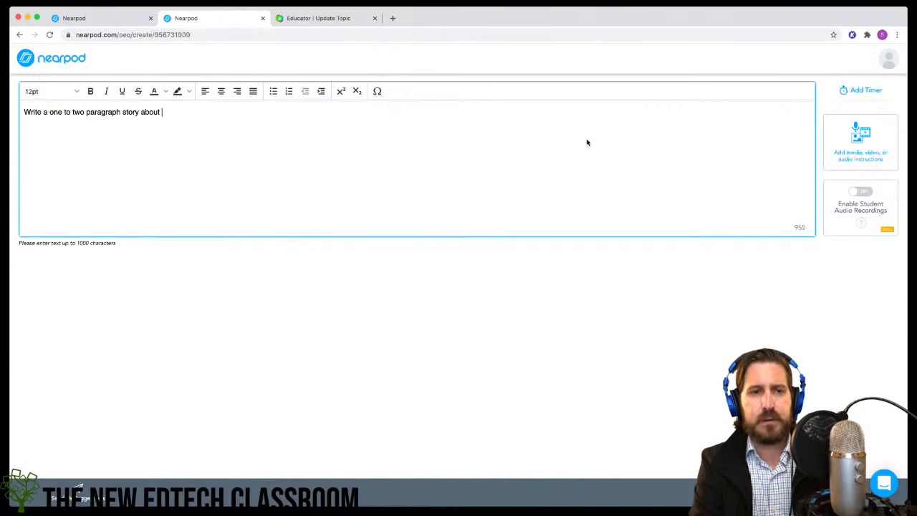
type("a person they ")
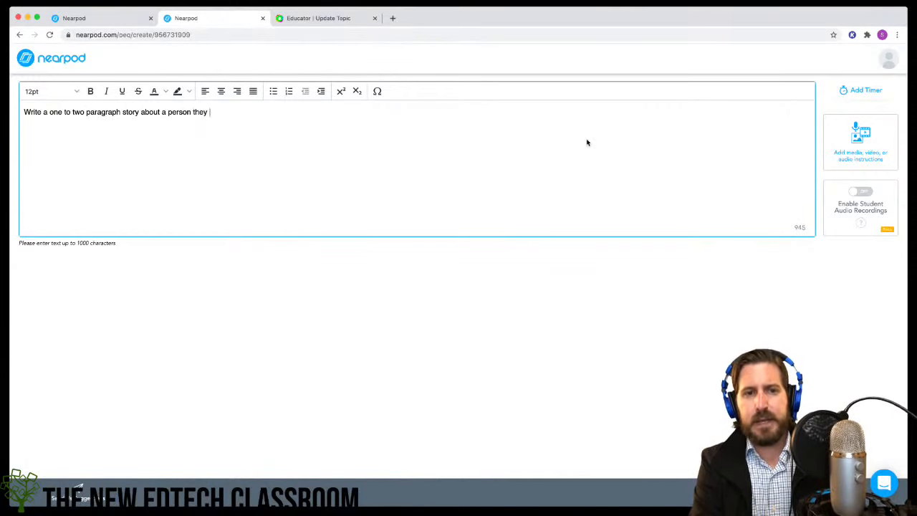
type("admire (ma")
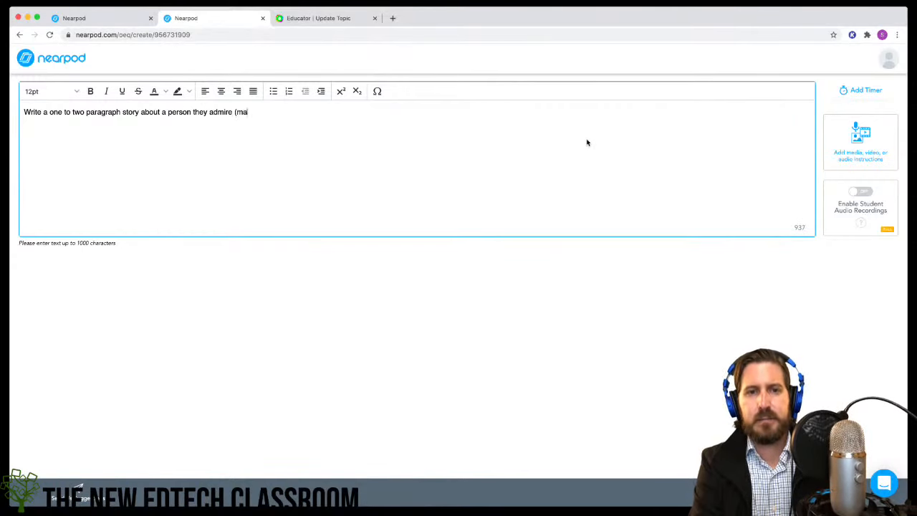
type("de up or real")
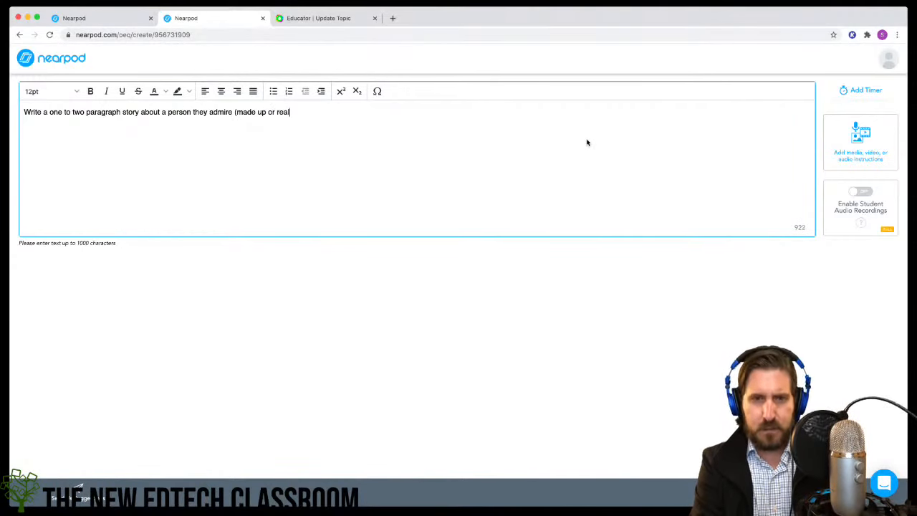
type(") . You")
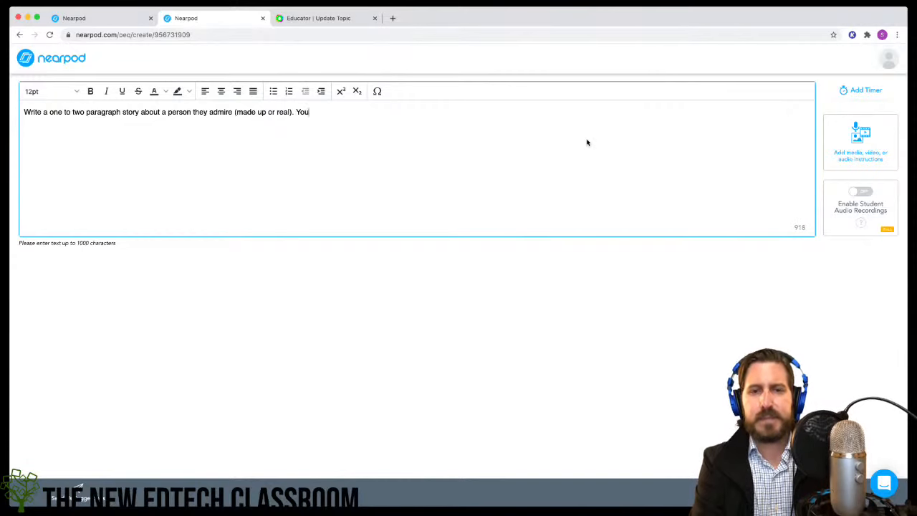
Step: Continue the question text with "You must use direct characterization and indirect characterization"
type(" must use")
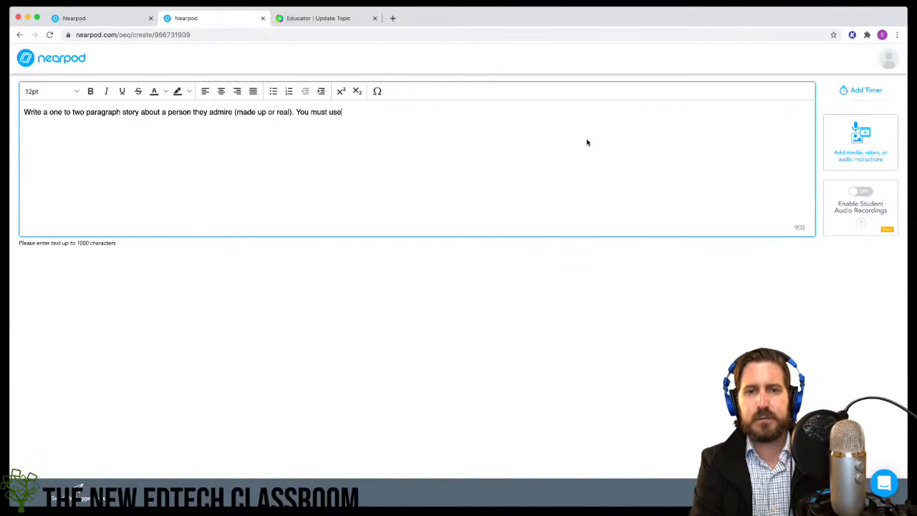
type(" direct char")
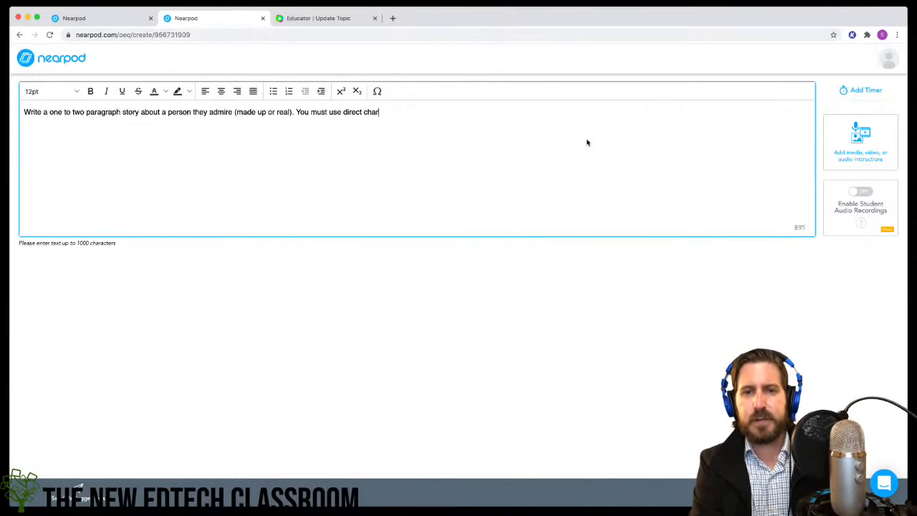
type("acterization and")
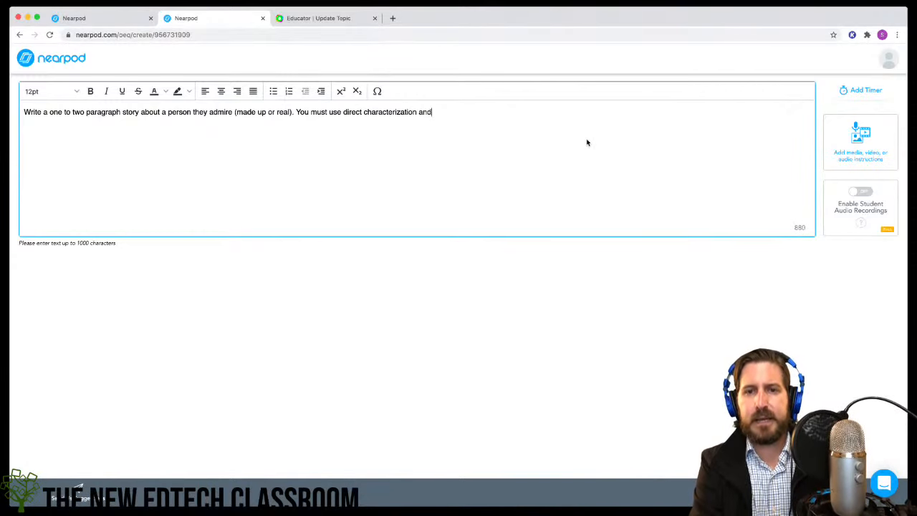
type(" indirect char")
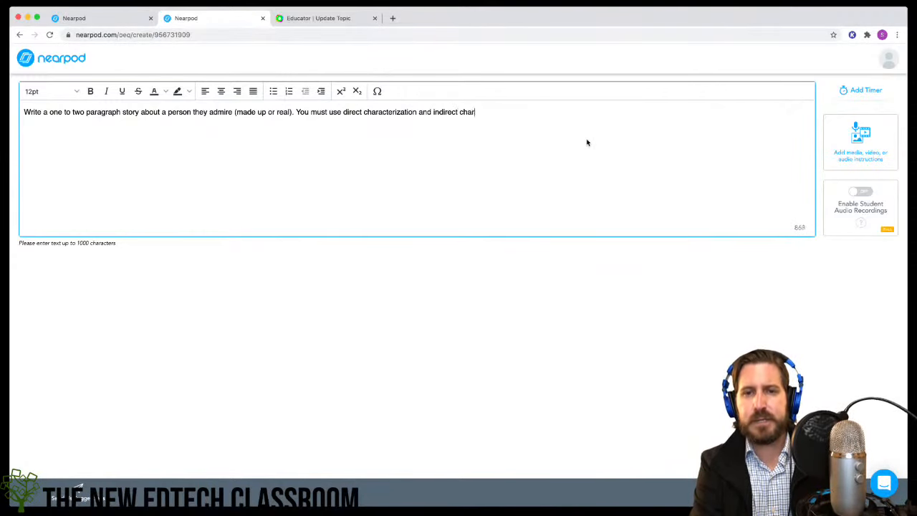
type("acterization ")
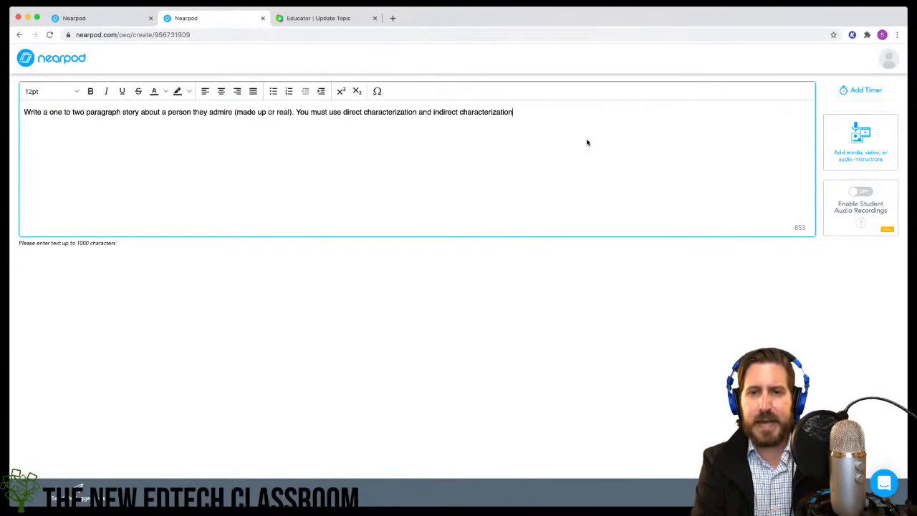
Step: End that sentence with a period and add "Put in parenthesis (DC) or (IC) after each example." to the question text
type("Ma")
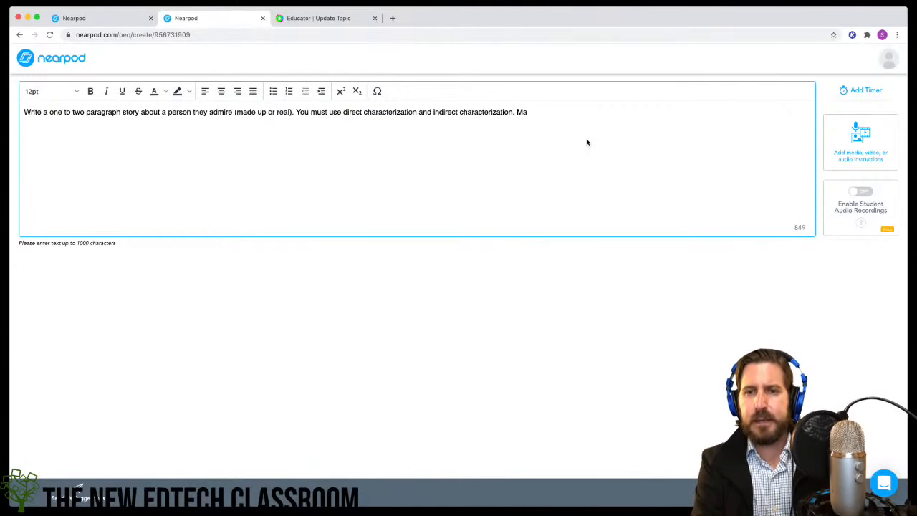
key("BackSpace")
key("BackSpace")
type("Put in ")
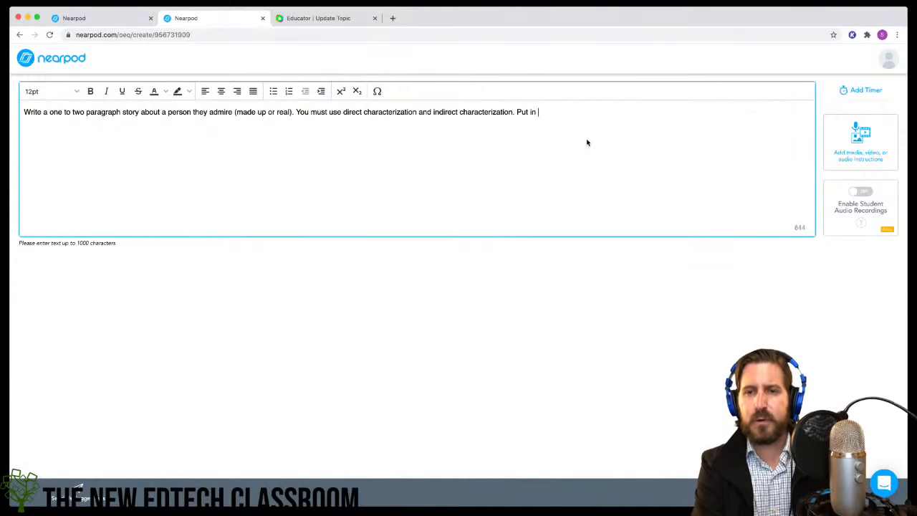
type("parenthesis")
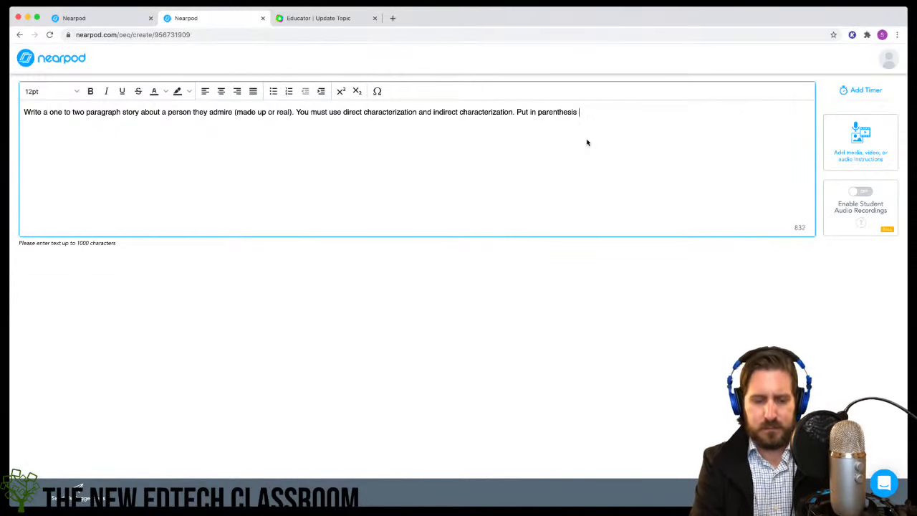
type(" (DC) or")
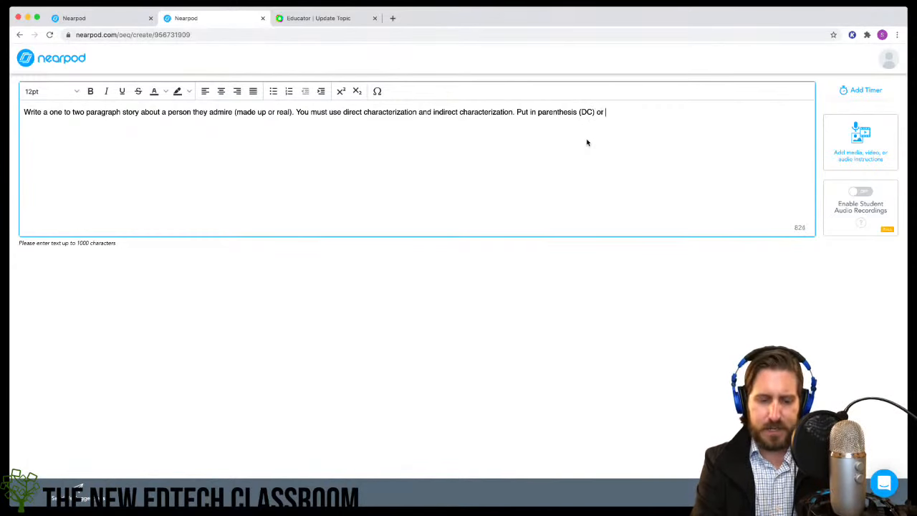
type(" (IC) afte")
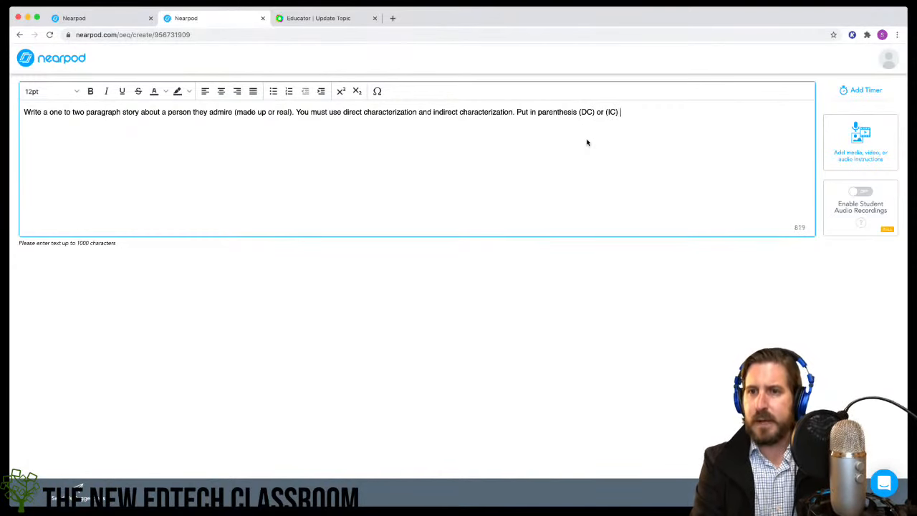
type("r each")
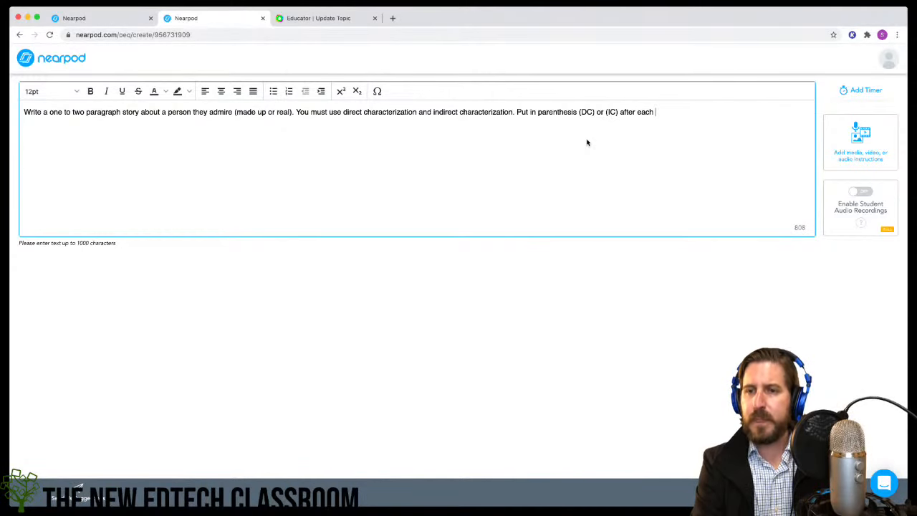
type(" example.")
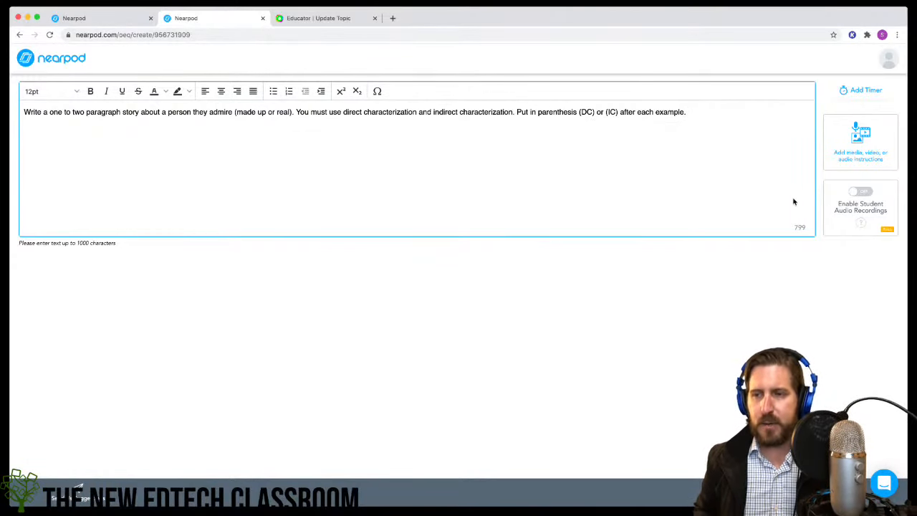
Step: Enable student audio recordings for the open-ended question and save the activity
left_click(864, 195)
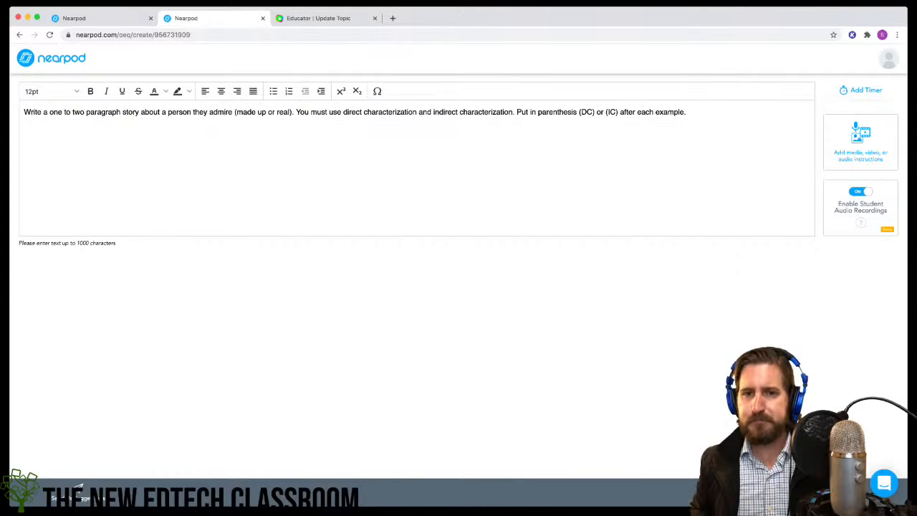
left_click(823, 493)
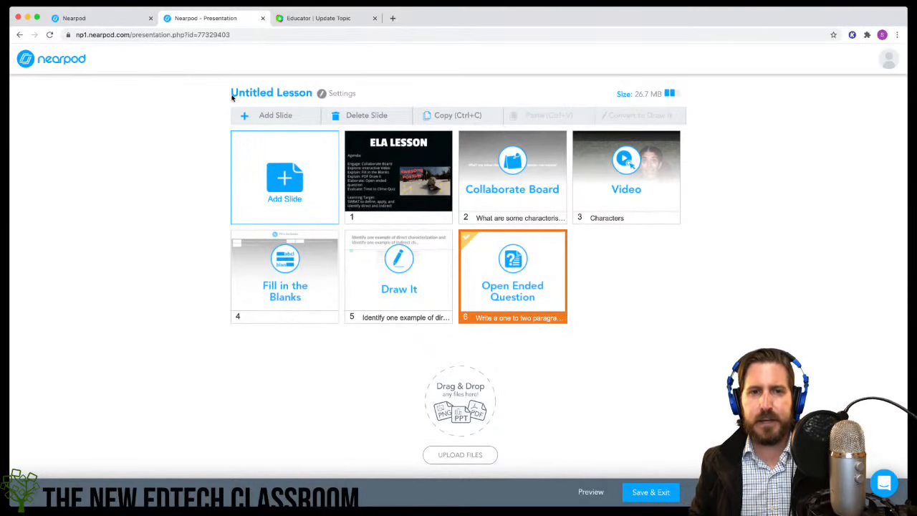
Step: Add a Time to Climb activity and write "Joe is tall" in quotation marks as its first question
left_click(275, 118)
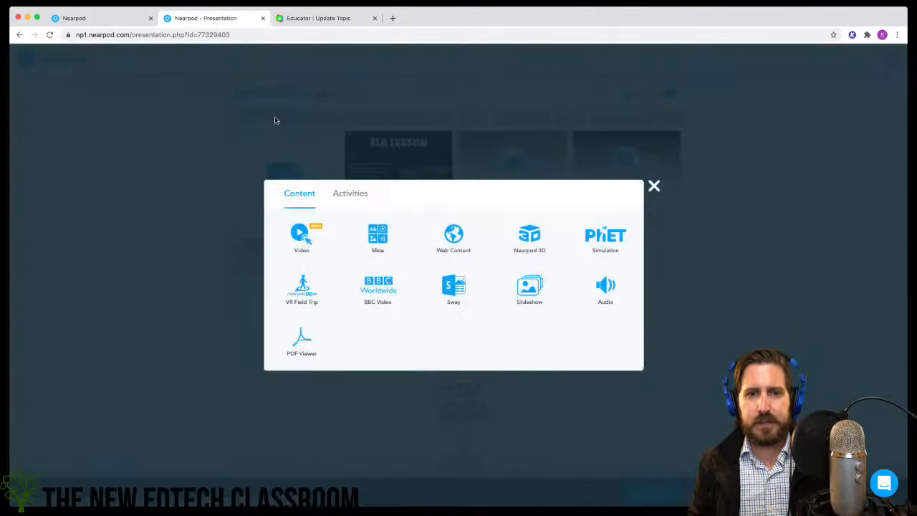
left_click(350, 194)
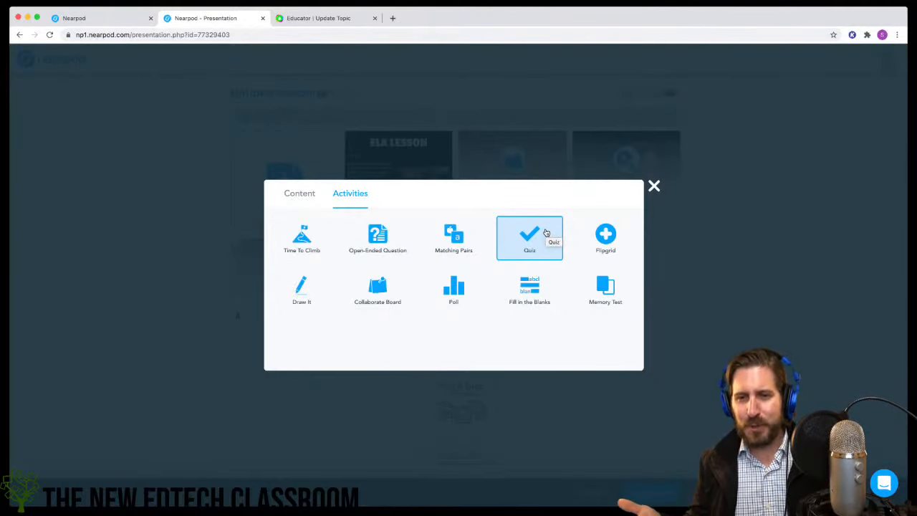
left_click(300, 241)
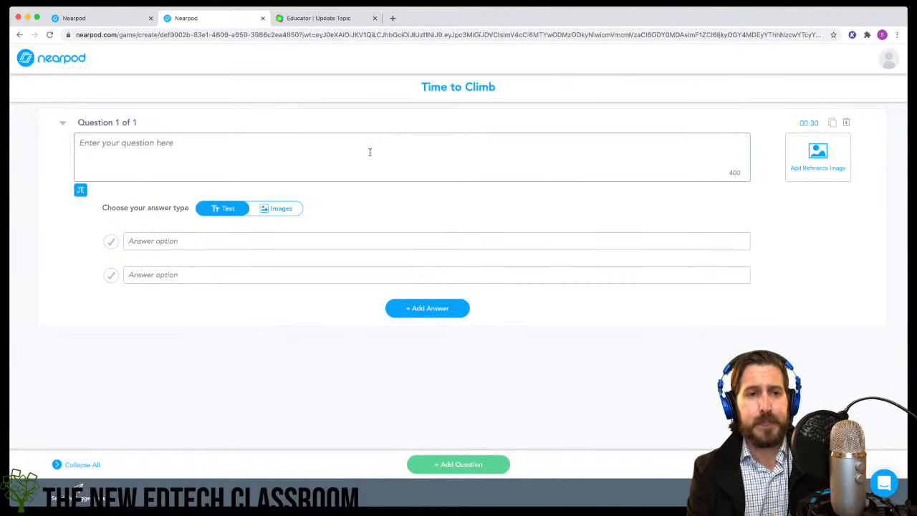
type("\"")
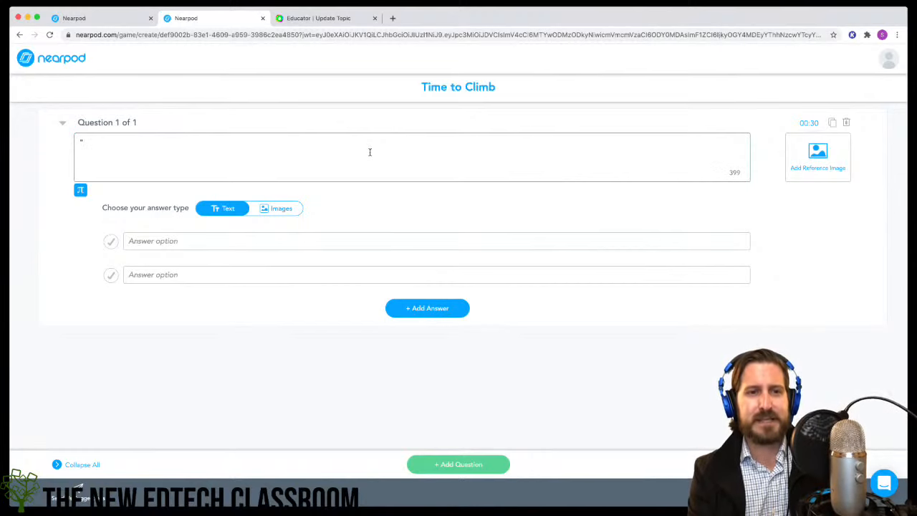
type("Joe is")
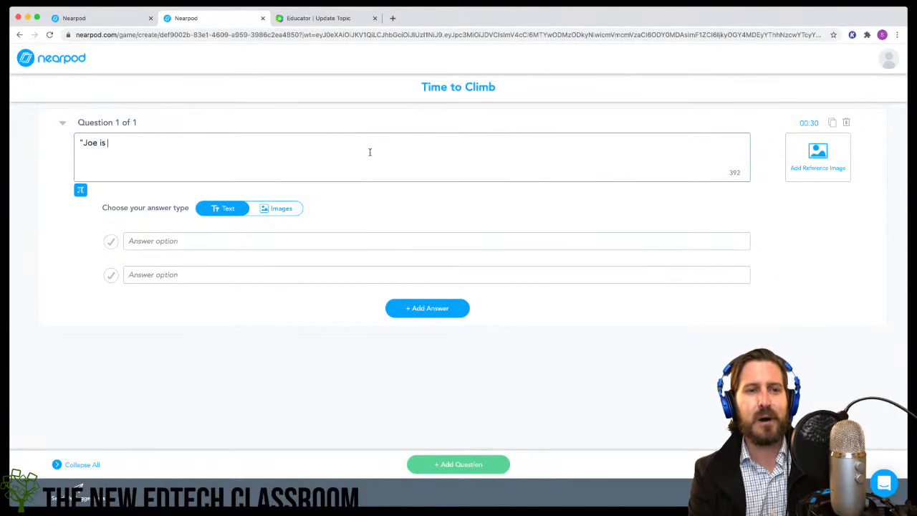
type(" tall\"")
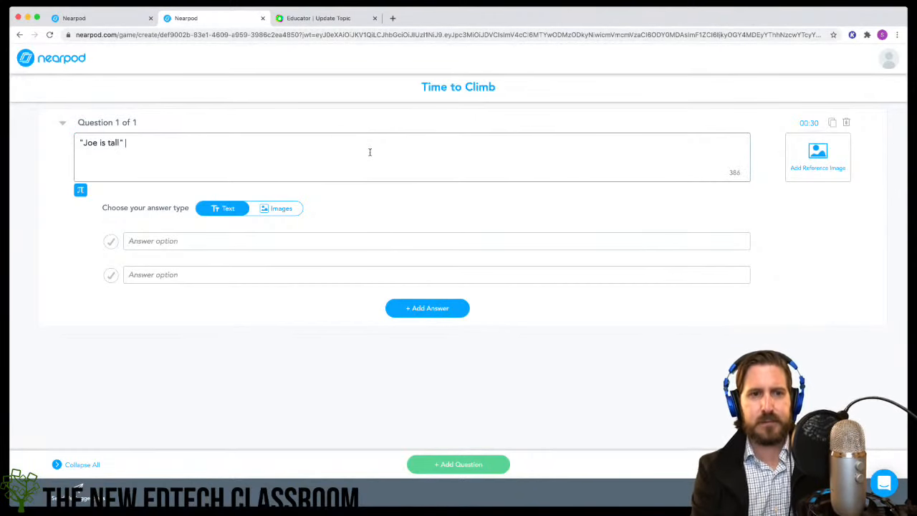
Step: Enter "Direct Characterization" and "Indirect Characterization" as the first question's answers and mark "Direct Characterization" as correct
left_click(262, 240)
type("Direc")
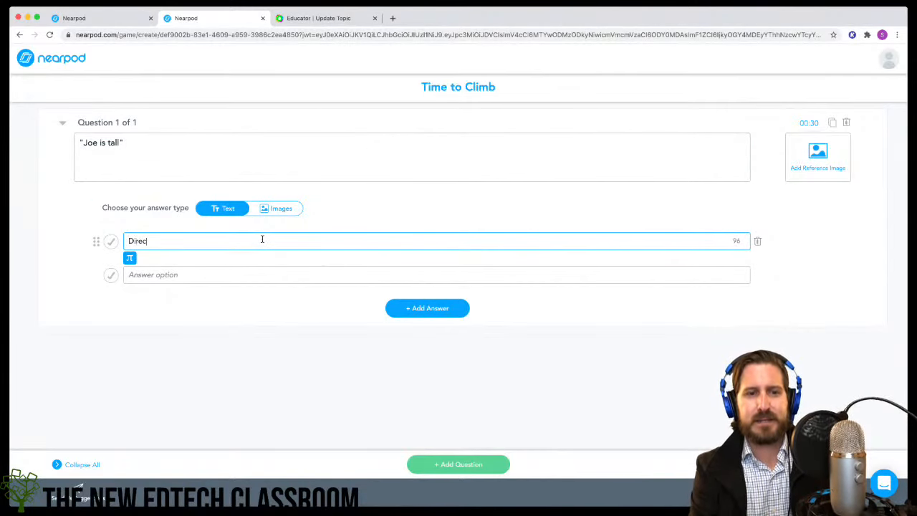
type("t Characterization")
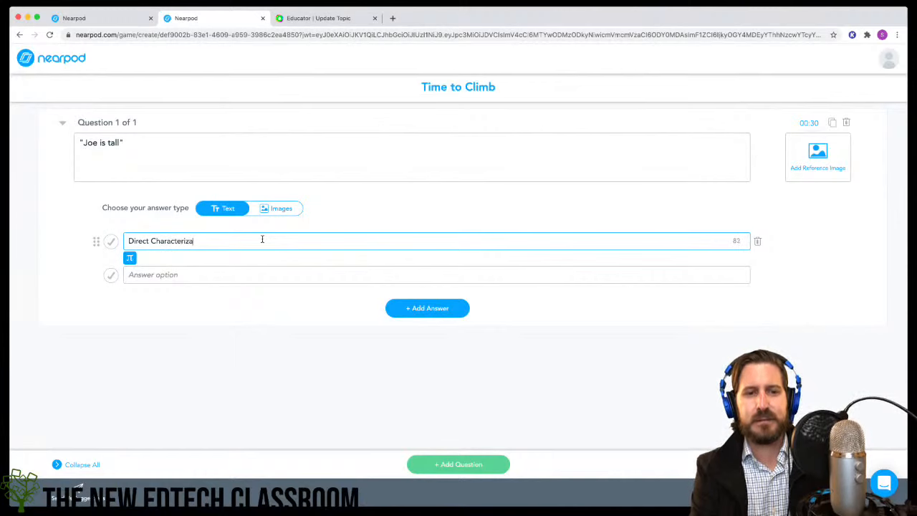
left_click(261, 275)
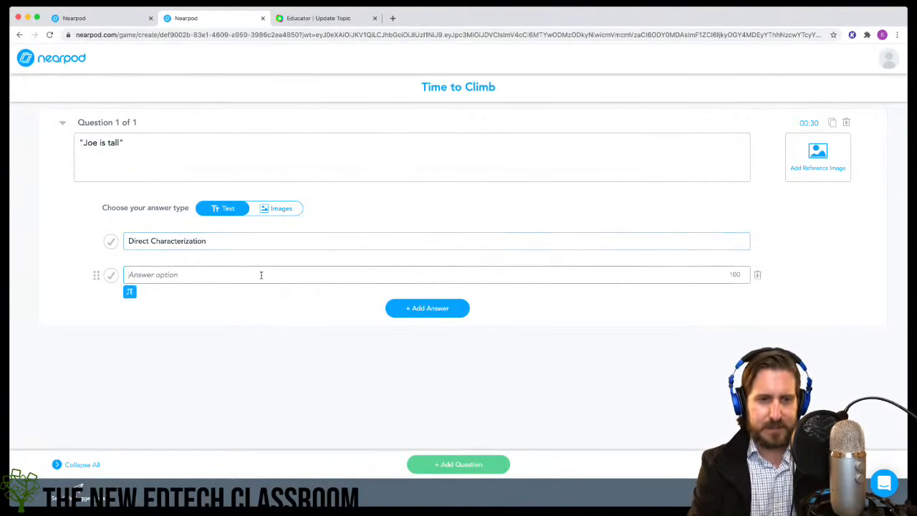
type("Indirect Char")
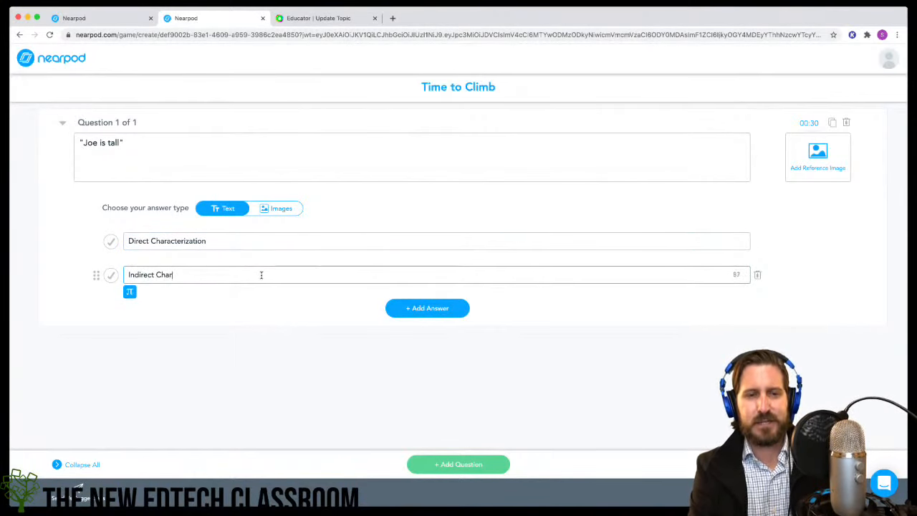
type("acterization")
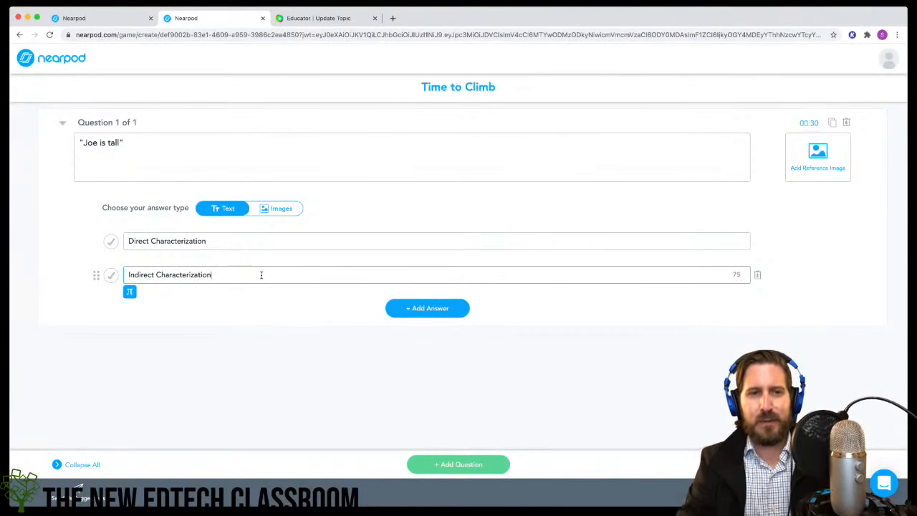
left_click(110, 240)
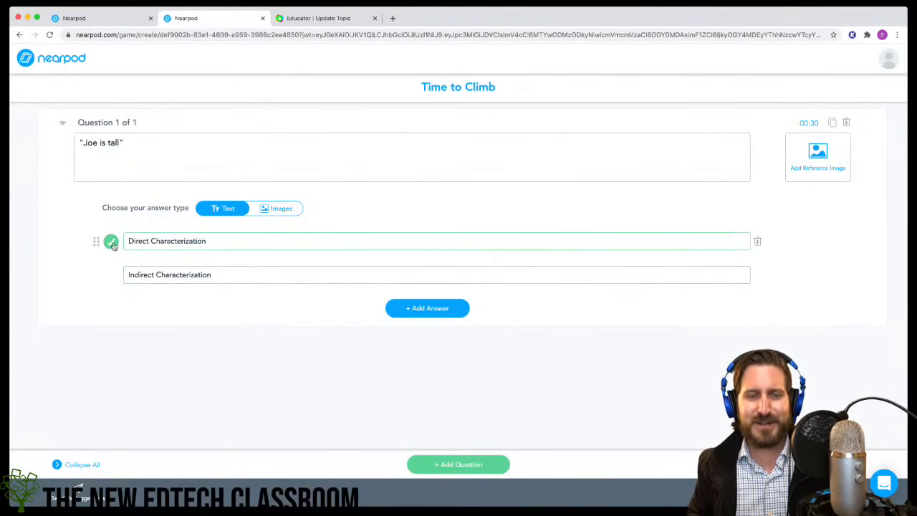
Step: Append "Which example of characterization is?" to the first question's text, following the quoted sentence
left_click(135, 142)
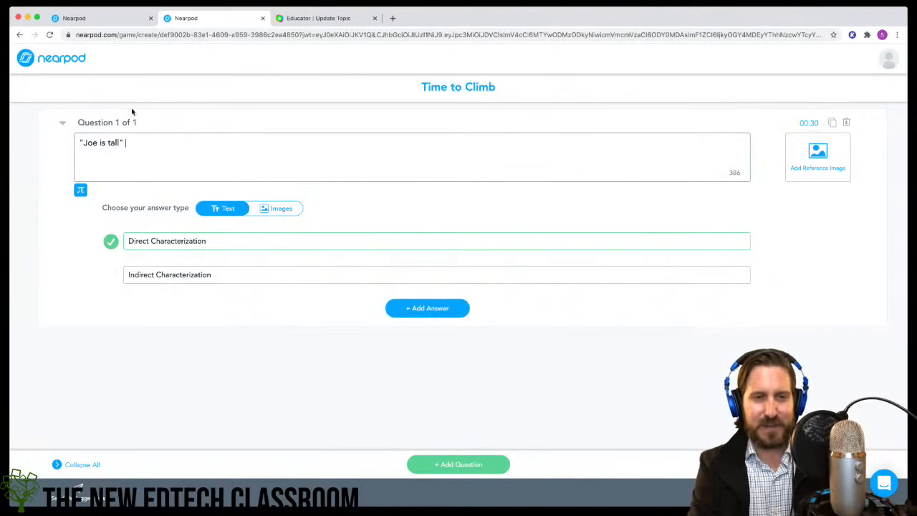
type("Which ")
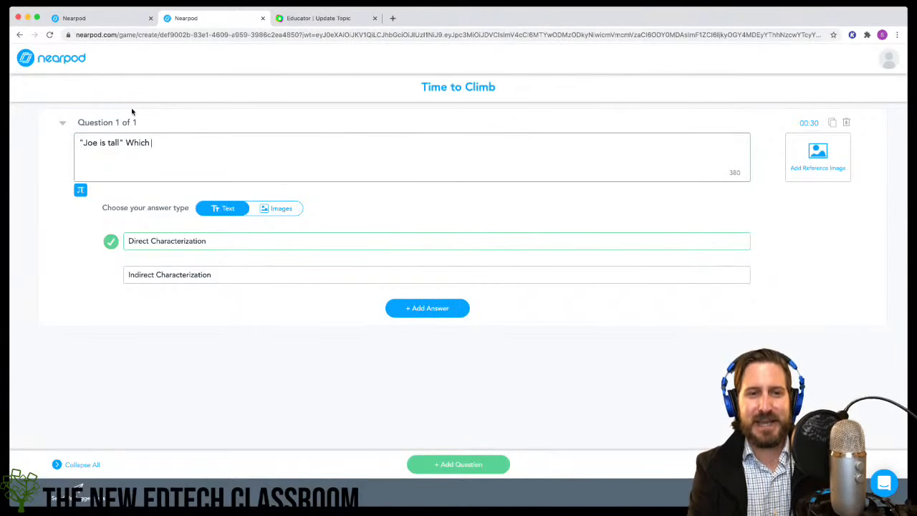
type("example of c")
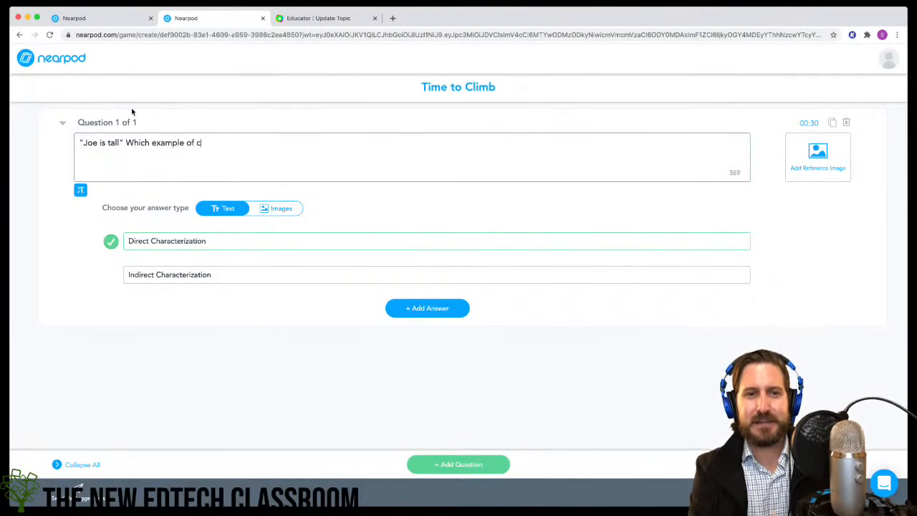
type("haracterization is?")
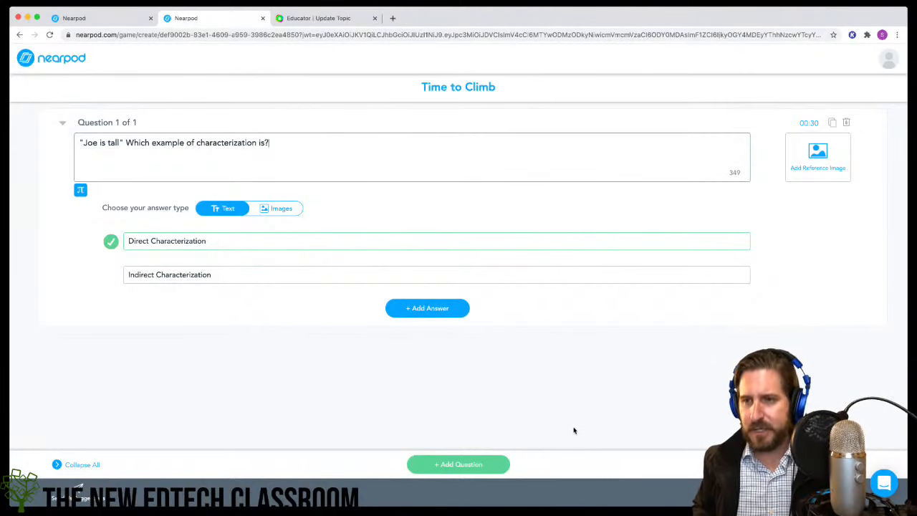
Step: Add a second question reading "Joe had tears running down his face. What can we logically infer about Joe?"
left_click(471, 464)
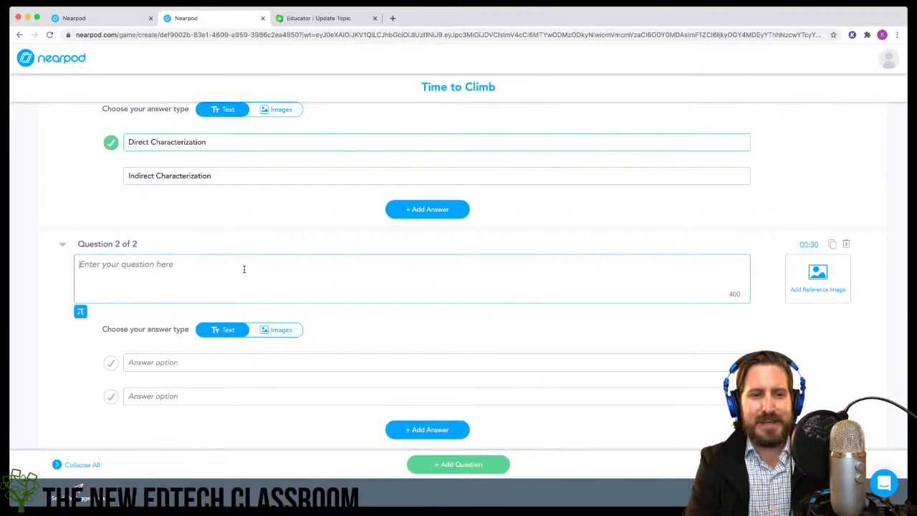
type("Joe had")
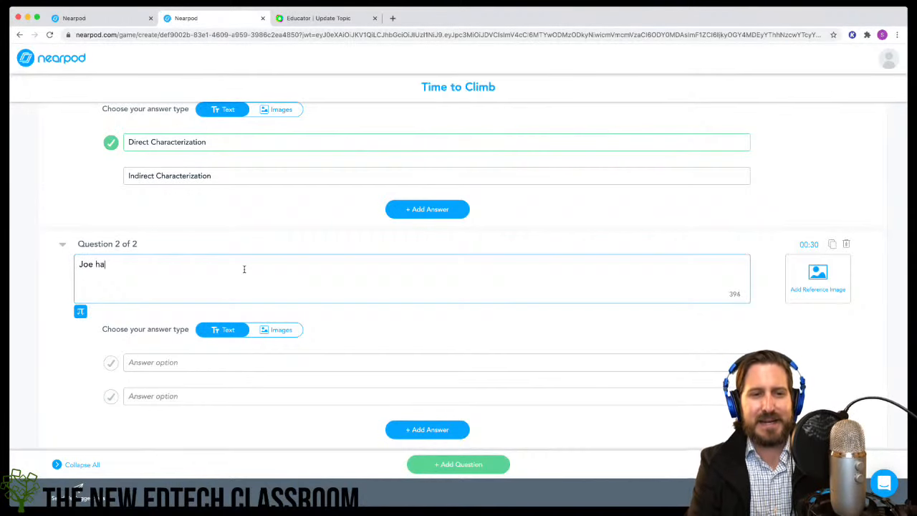
key("BackSpace")
key("BackSpace")
type("ad ")
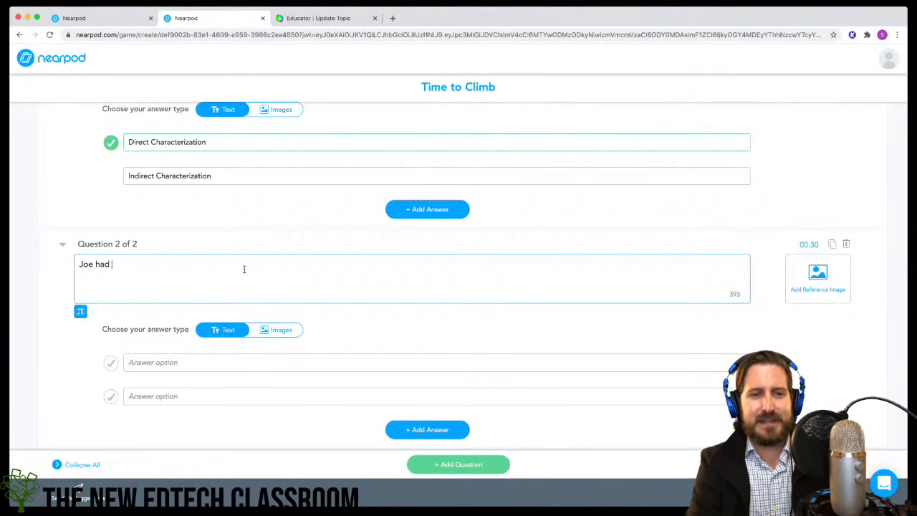
type("terrs ")
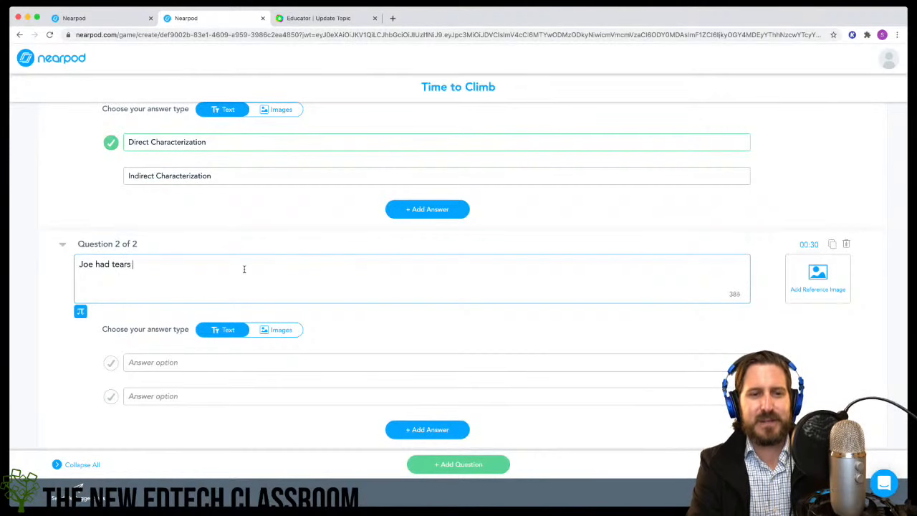
type("running down hi")
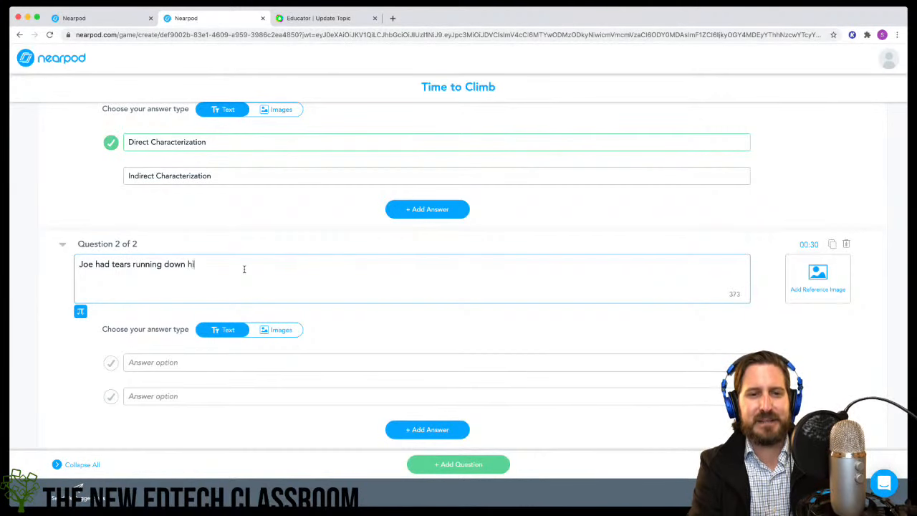
type("s face. What ")
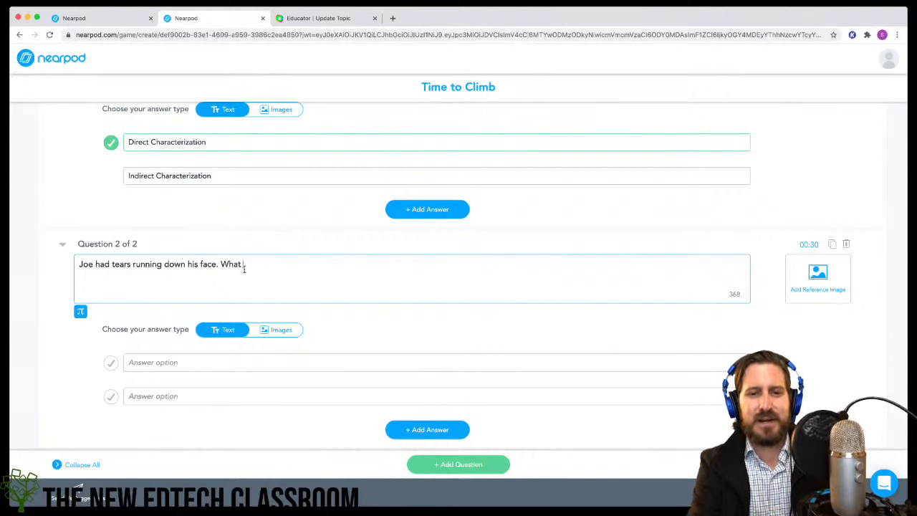
type("can we logg")
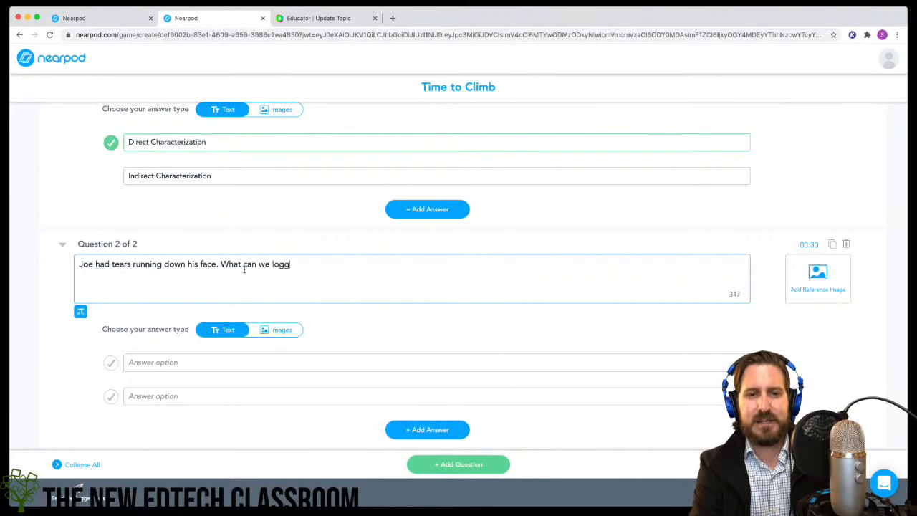
key("BackSpace")
type("ically infer ")
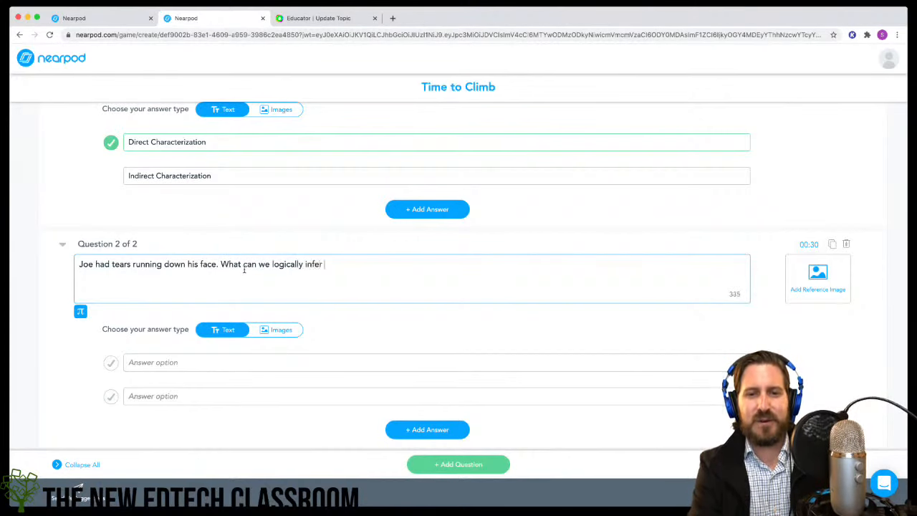
type("about Joe?")
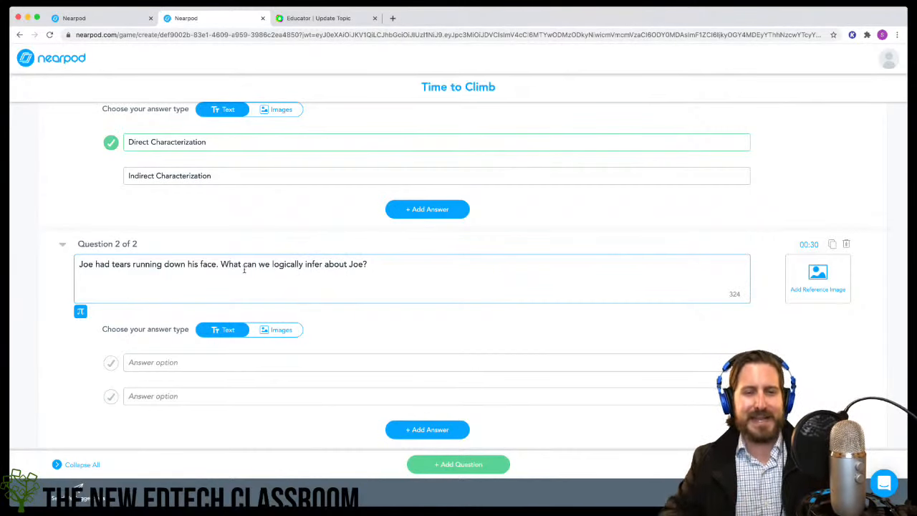
Step: Enter "He was sad." and "He was hungry" as the second question's answers and mark "He was sad." as correct
left_click(243, 362)
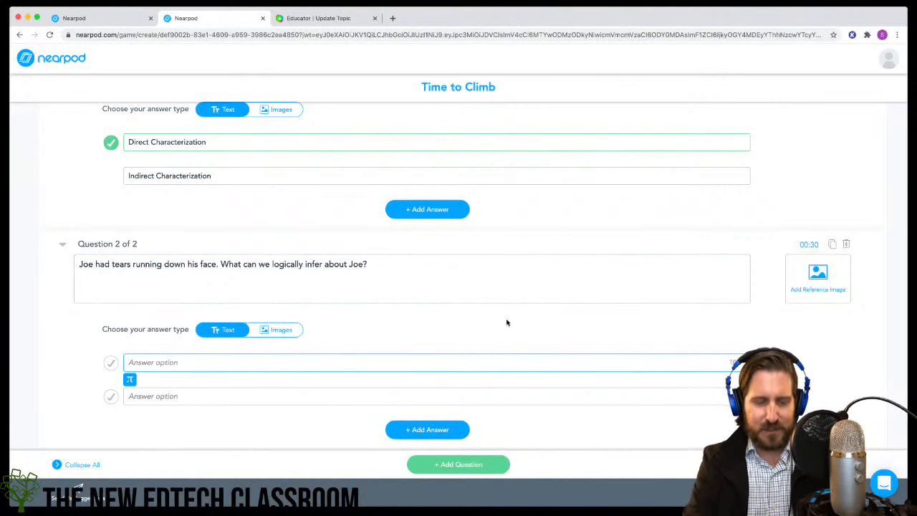
type("He")
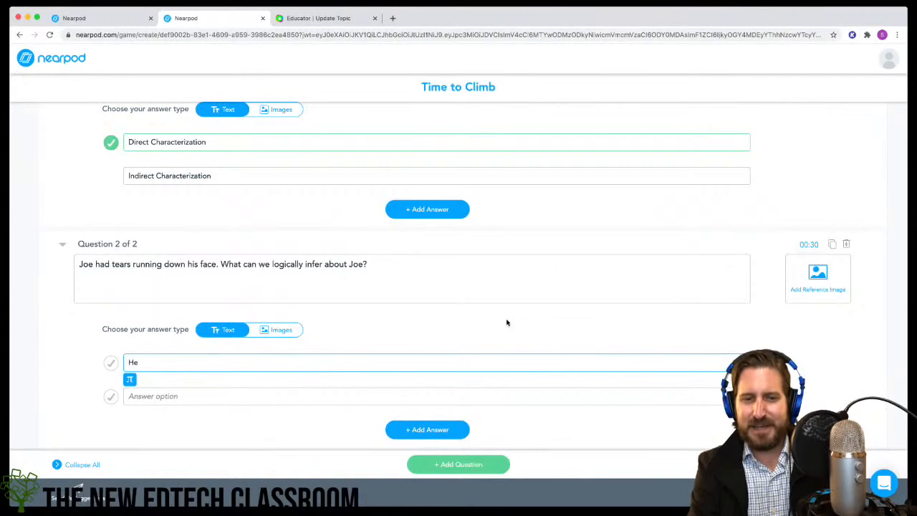
type(" was sad.")
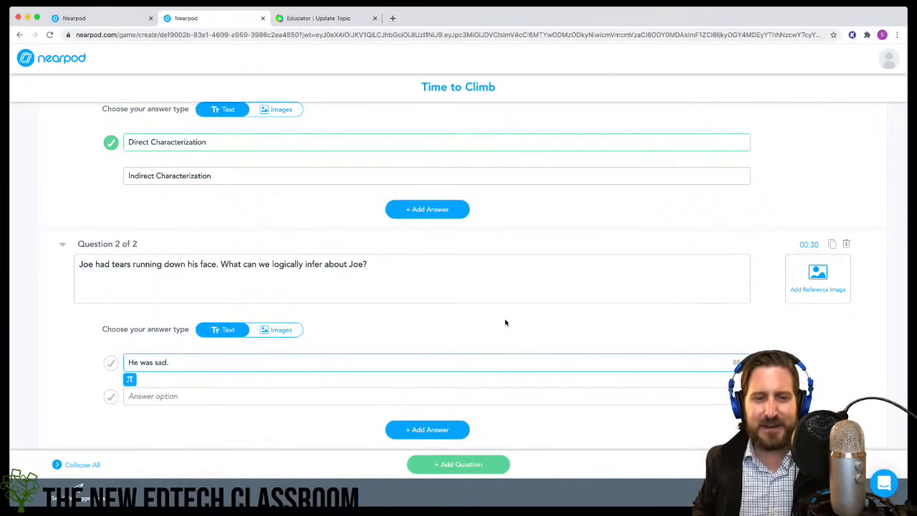
left_click(276, 393)
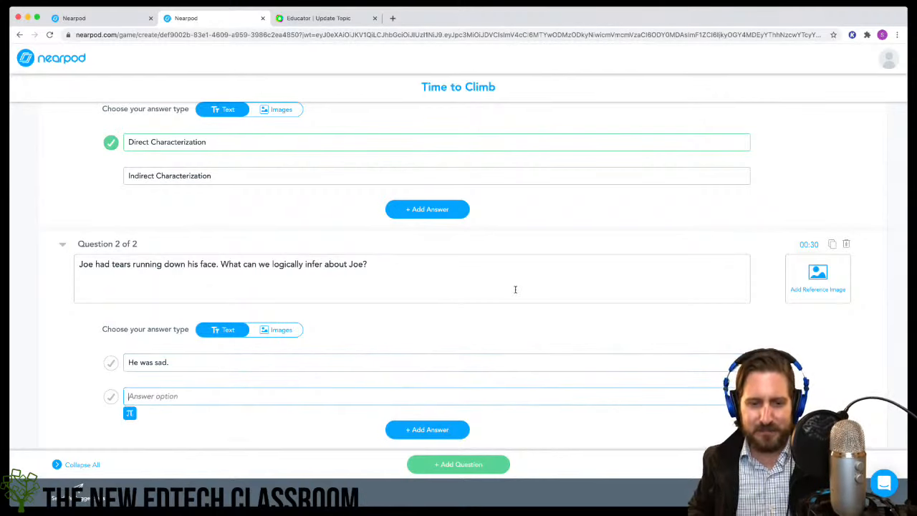
type("He was")
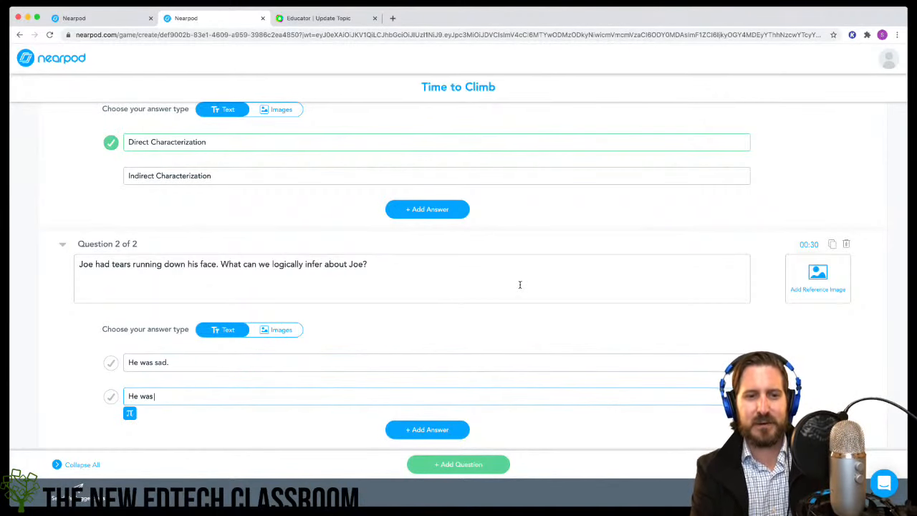
type(" huy")
type("gry")
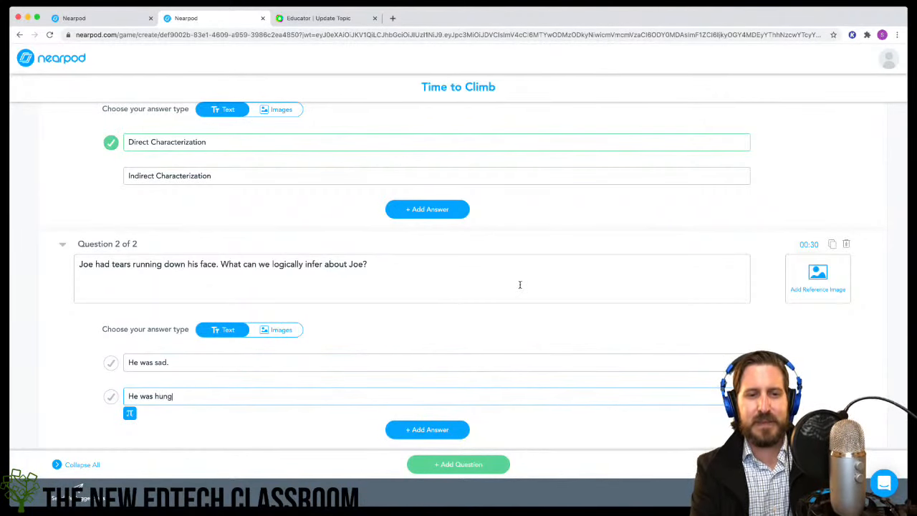
left_click(111, 362)
Step: Review both questions and add a blank third answer option to the second question
scroll(221, 159, "up", 3)
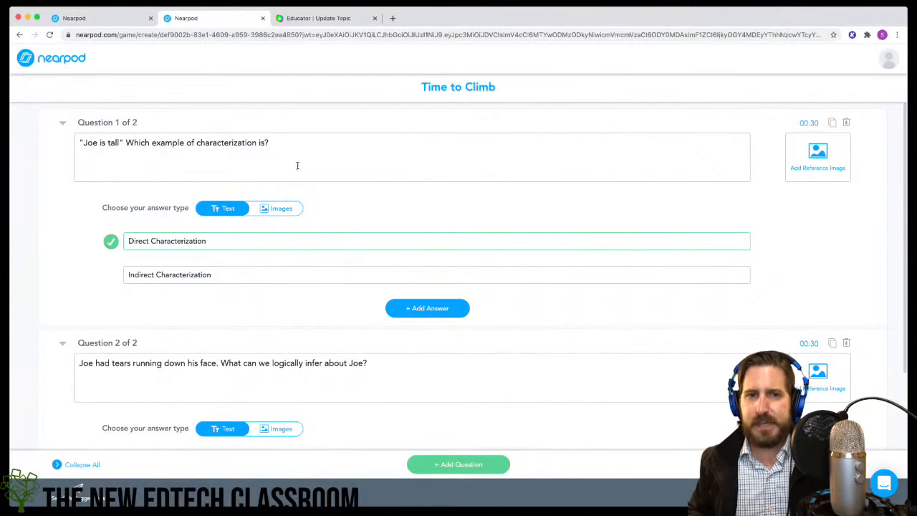
scroll(211, 182, "down", 3)
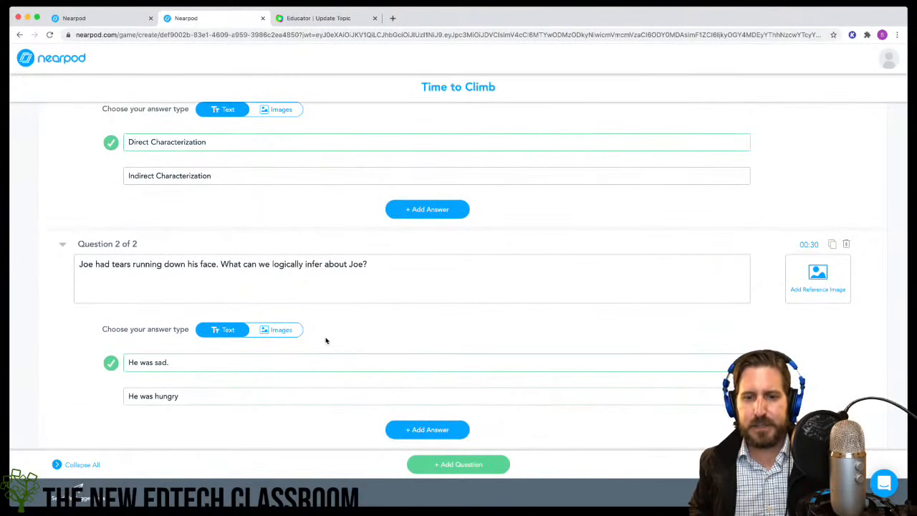
left_click(427, 430)
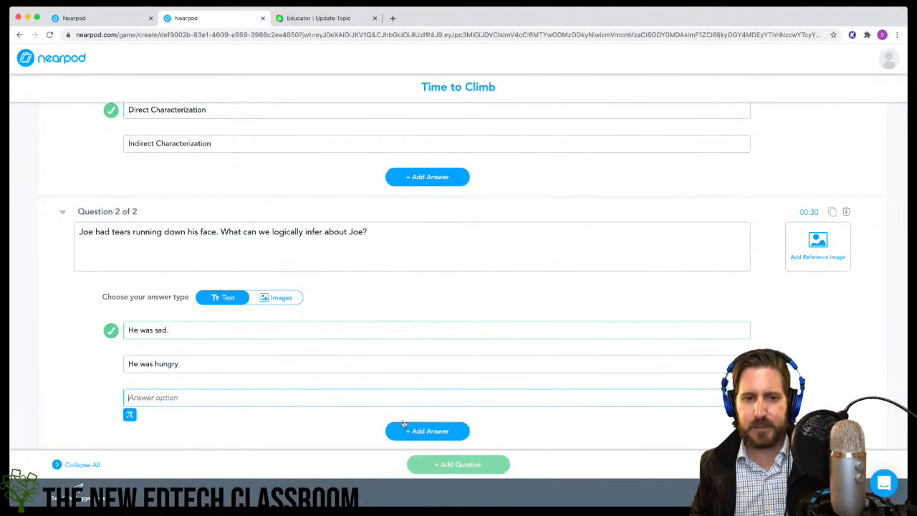
Step: Add a third question to the Time to Climb activity with the text "Demo Question"
left_click(457, 466)
left_click(254, 269)
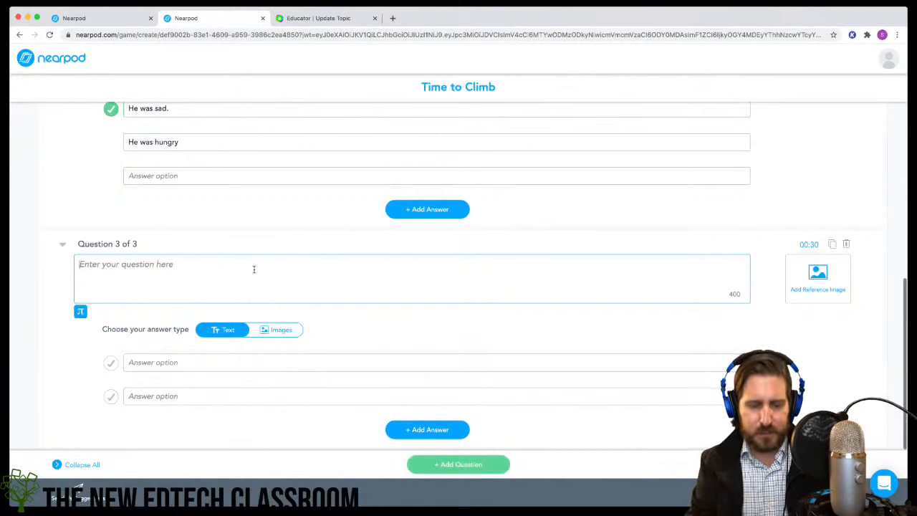
type("Demo Question")
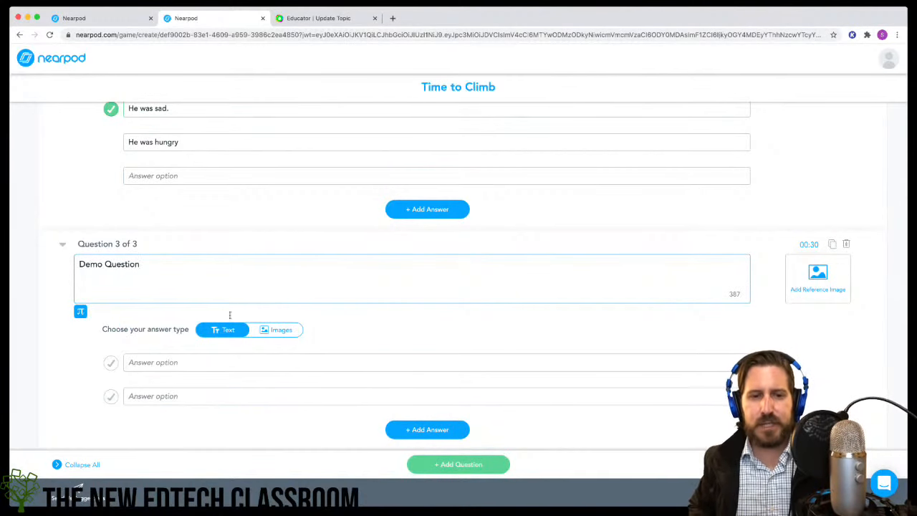
Step: Enter "Choose this one" and "Wrong" as the demo question's answer options and try to save the activity
left_click(230, 365)
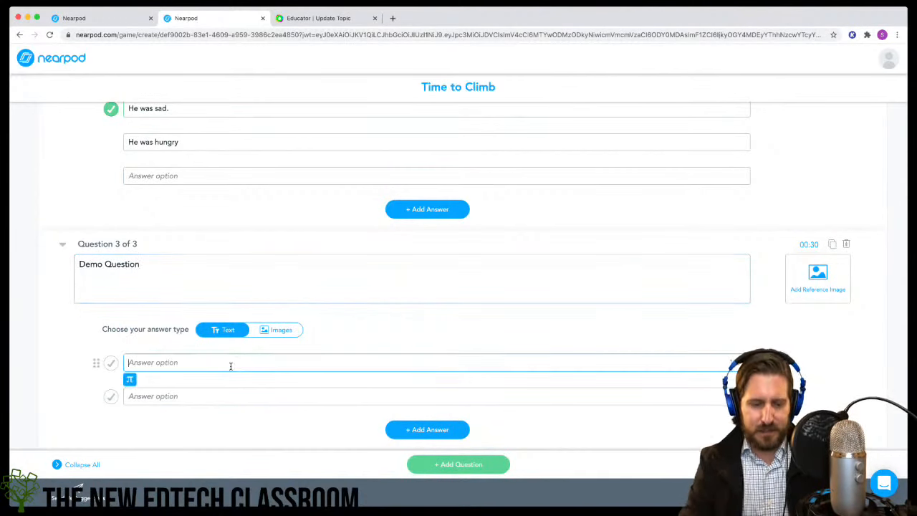
type("Choose this one")
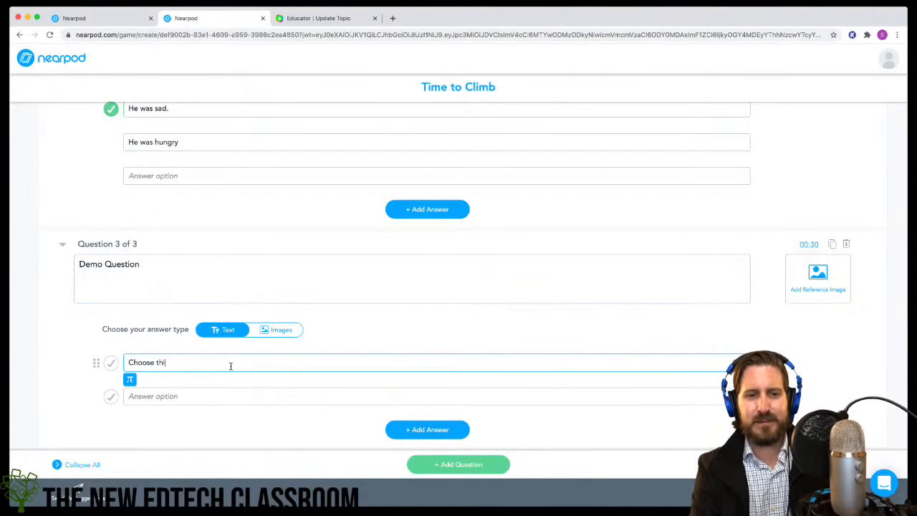
left_click(230, 395)
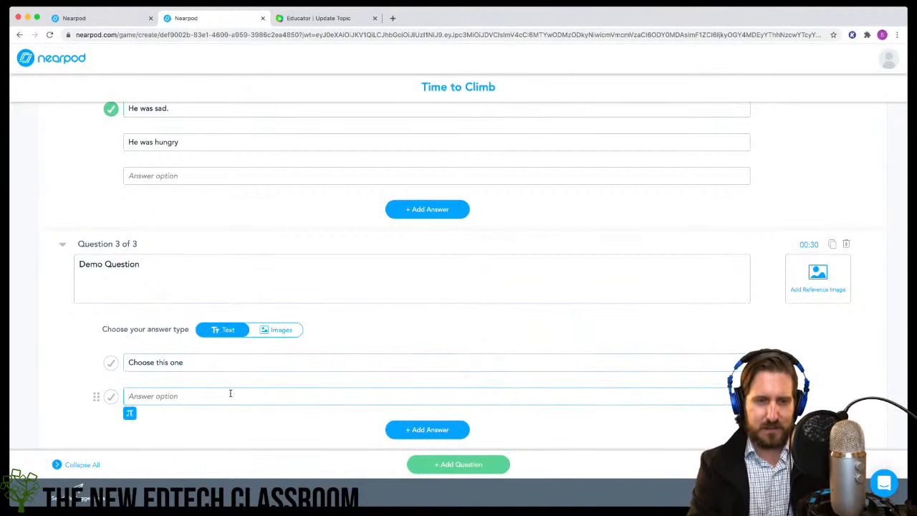
type("Wrong")
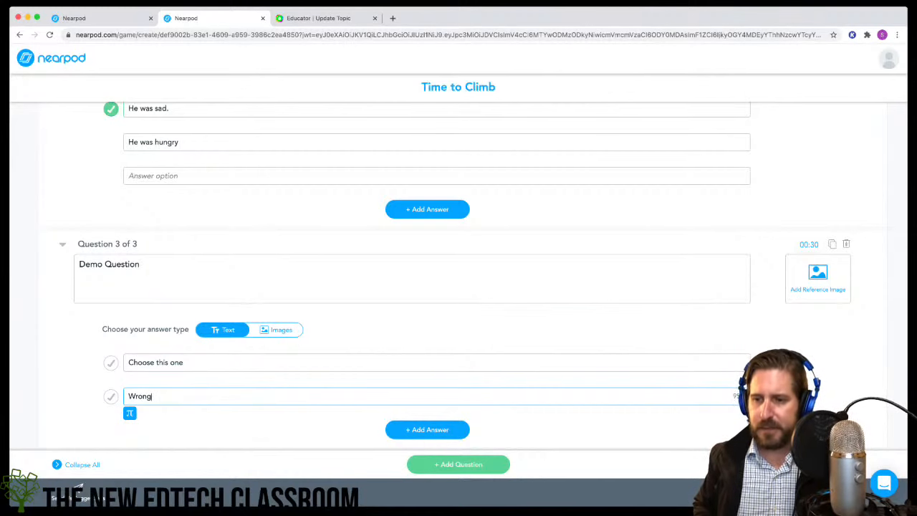
left_click(808, 465)
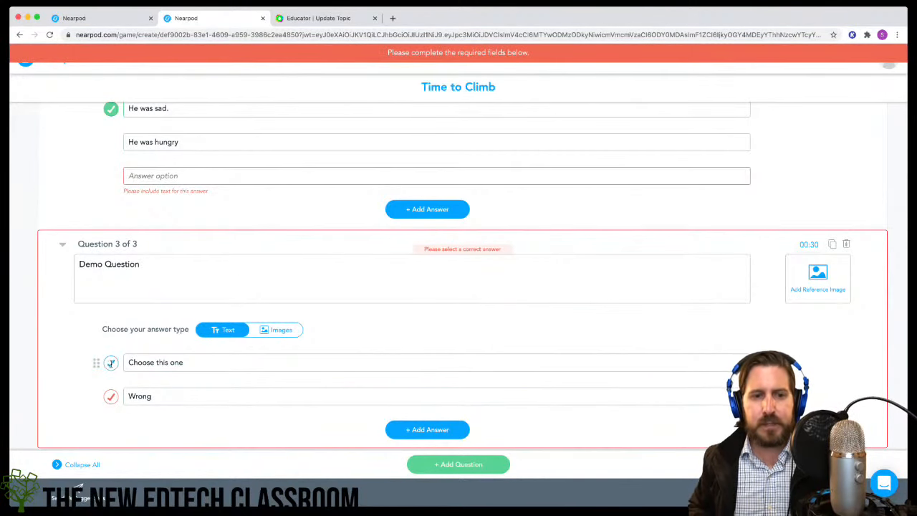
Step: Mark "Choose this one" as the demo question's correct answer, delete the second question's blank third answer, and save the activity
left_click(110, 363)
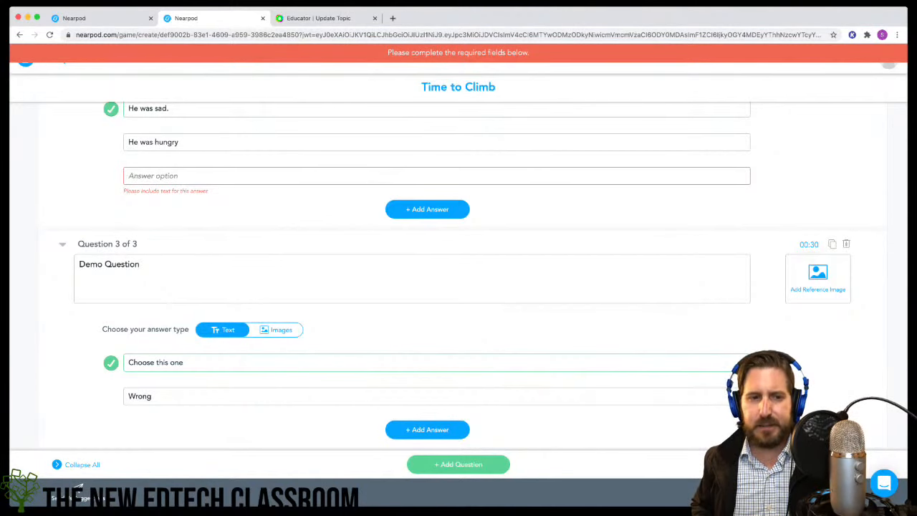
scroll(90, 196, "up", 2)
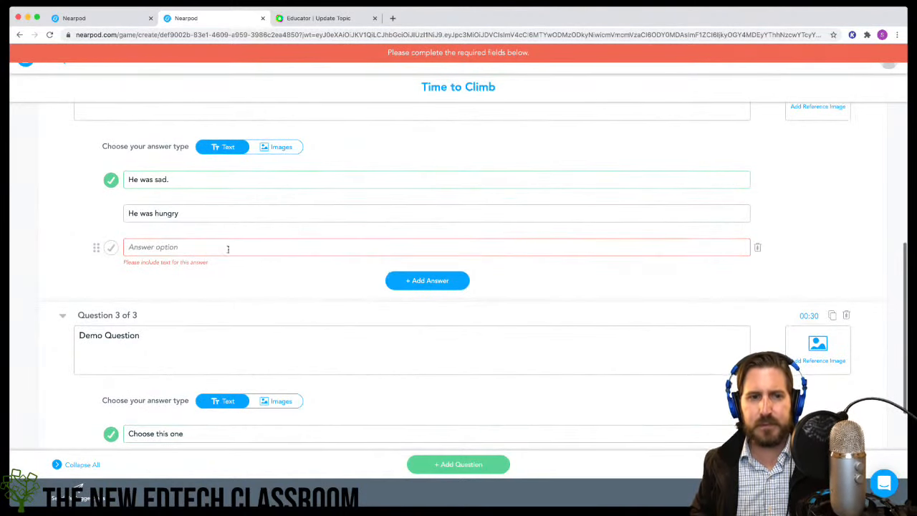
left_click(756, 249)
scroll(611, 346, "down", 2)
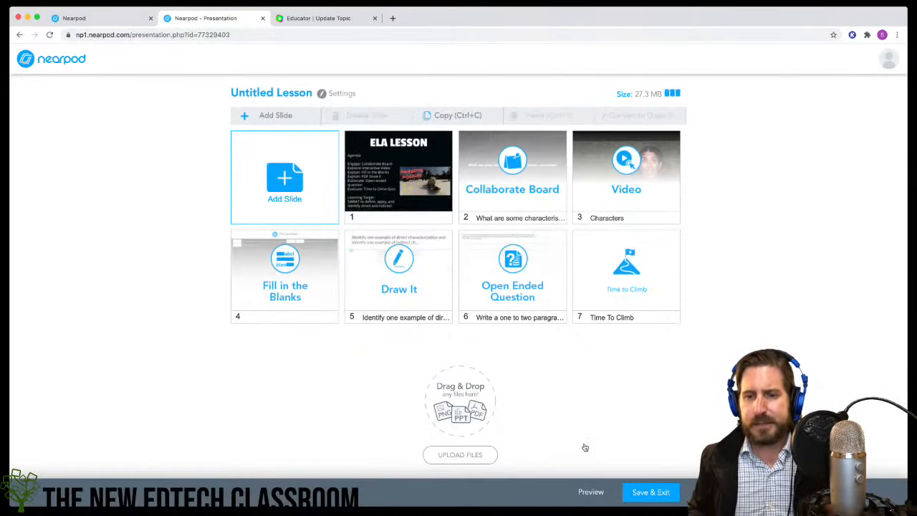
Step: Save and exit the lesson with the title "Characterization"
left_click(651, 493)
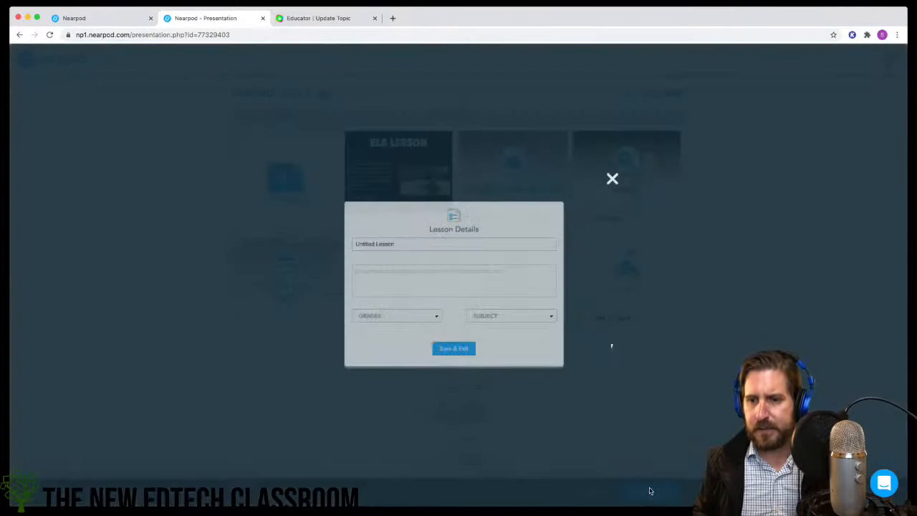
type("Cha")
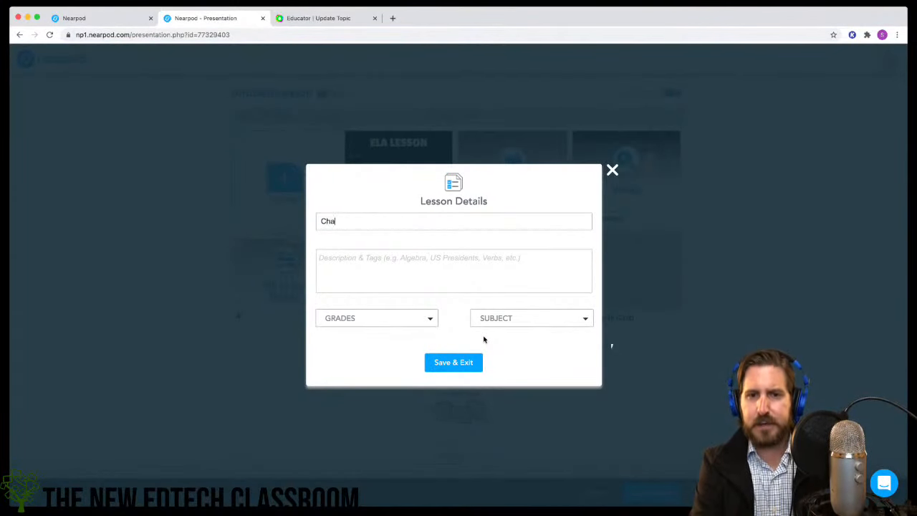
type("racterization")
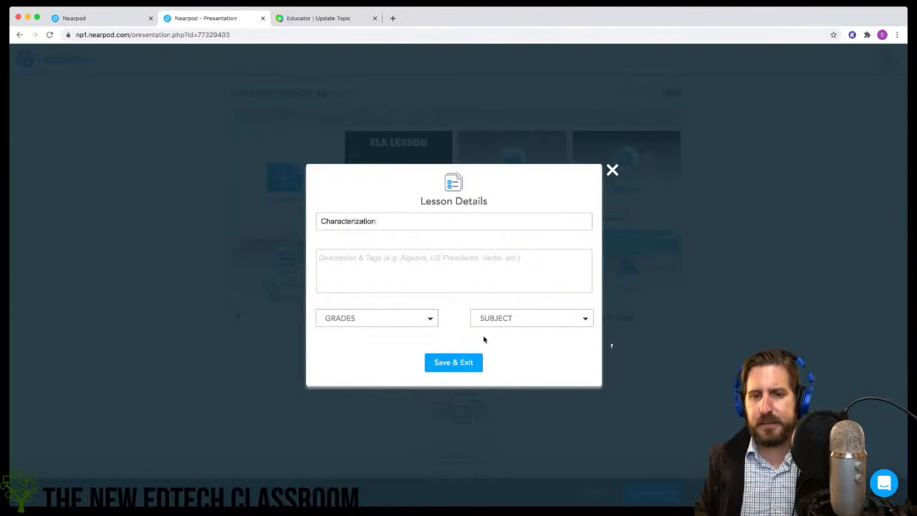
left_click(460, 363)
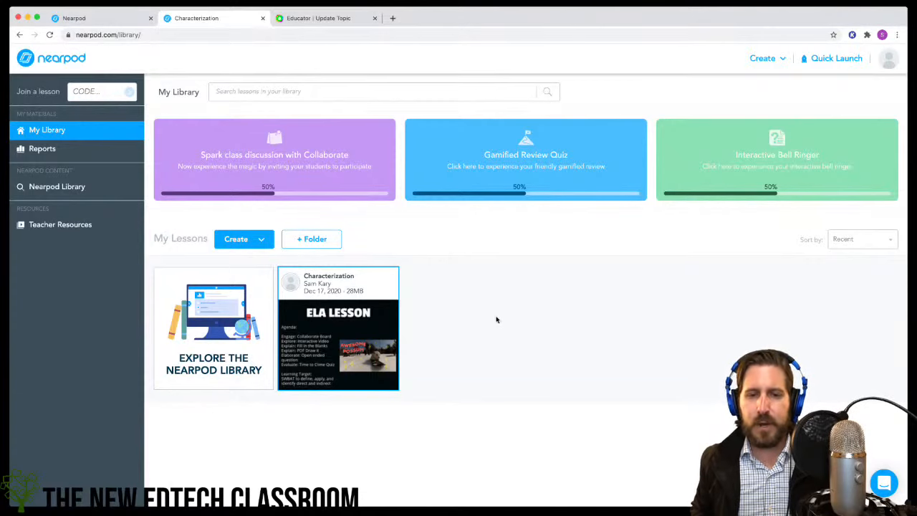
Step: Launch the Characterization lesson in Live Participation mode and go through the three-part quick tour
mouse_move(359, 340)
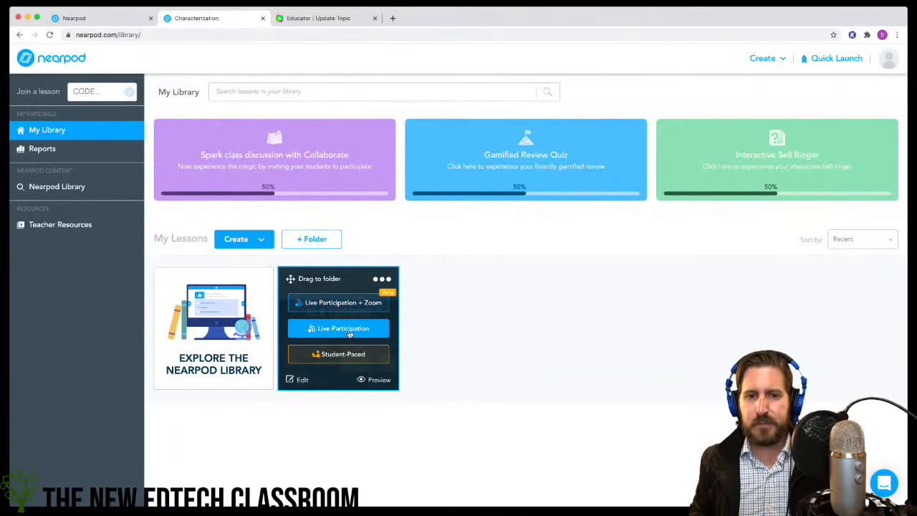
left_click(348, 331)
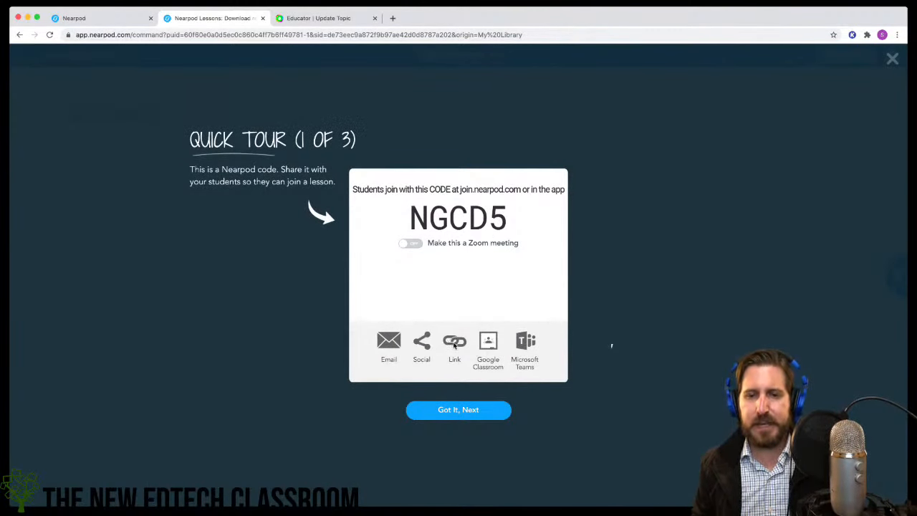
left_click(458, 410)
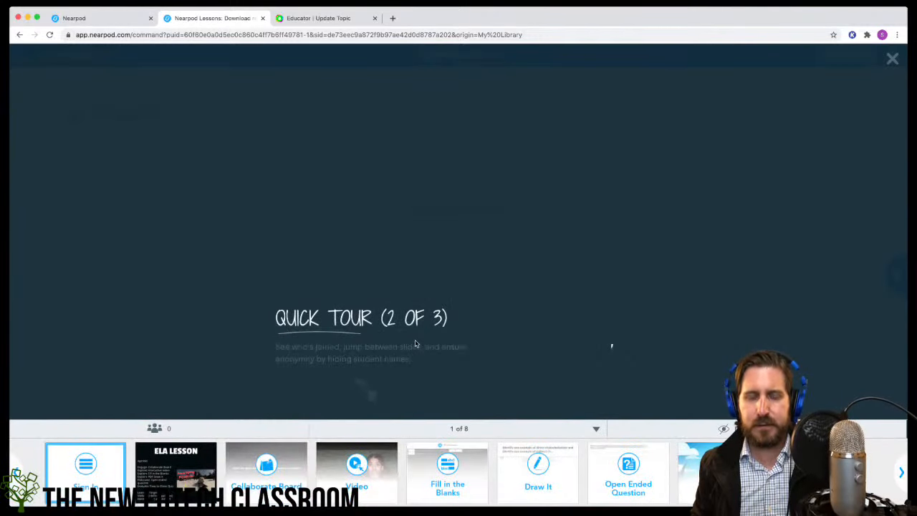
left_click(467, 392)
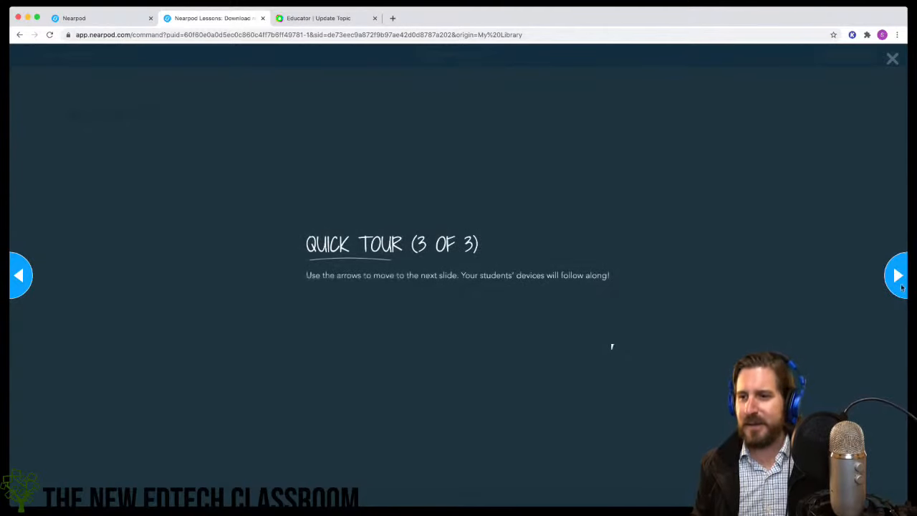
left_click(380, 306)
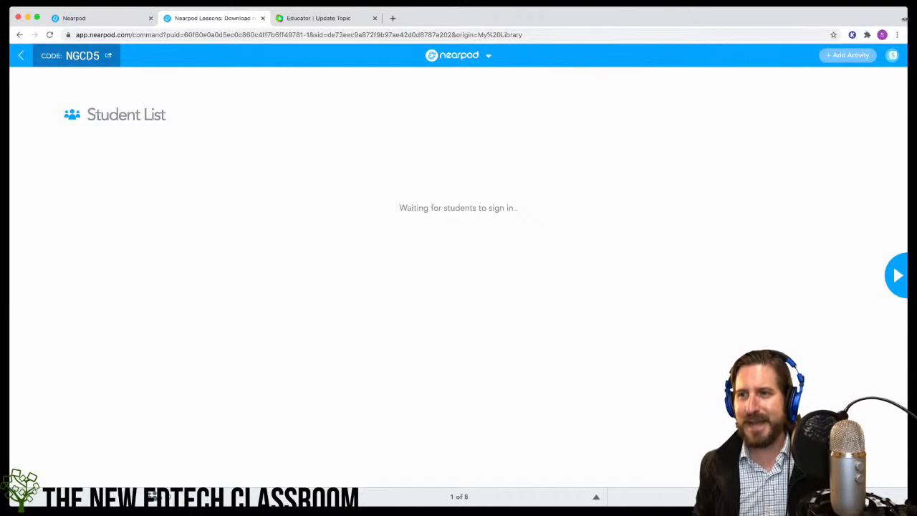
Step: Open a browser window under the demo student profile and arrange it side by side with the teacher window
left_click(882, 34)
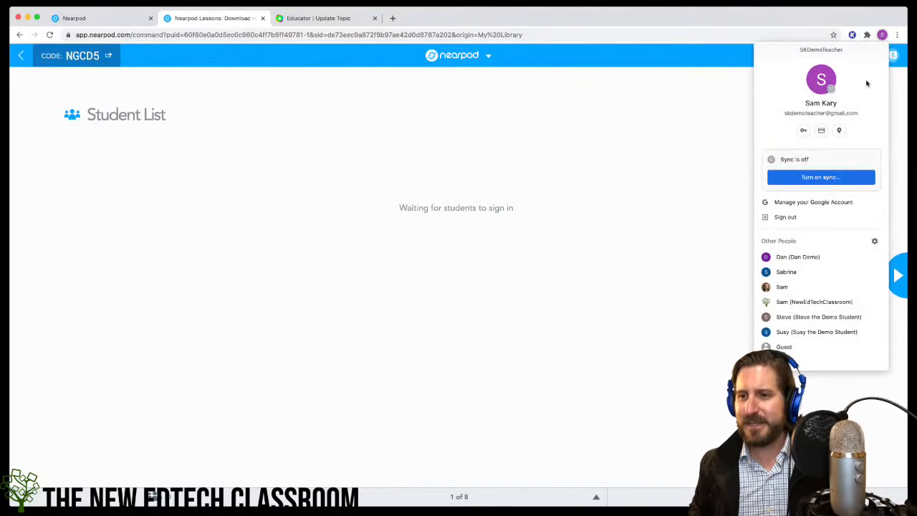
left_click(792, 255)
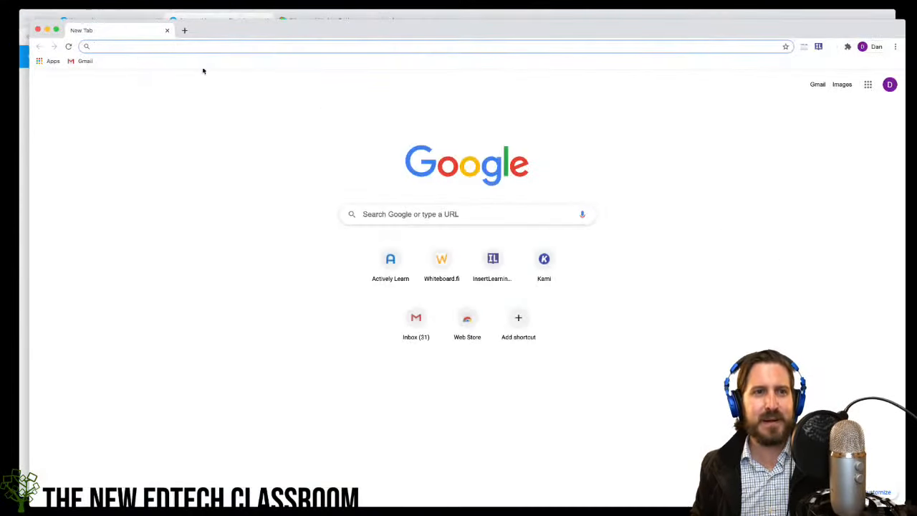
left_click_drag(31, 22, 473, 10)
left_click(454, 20)
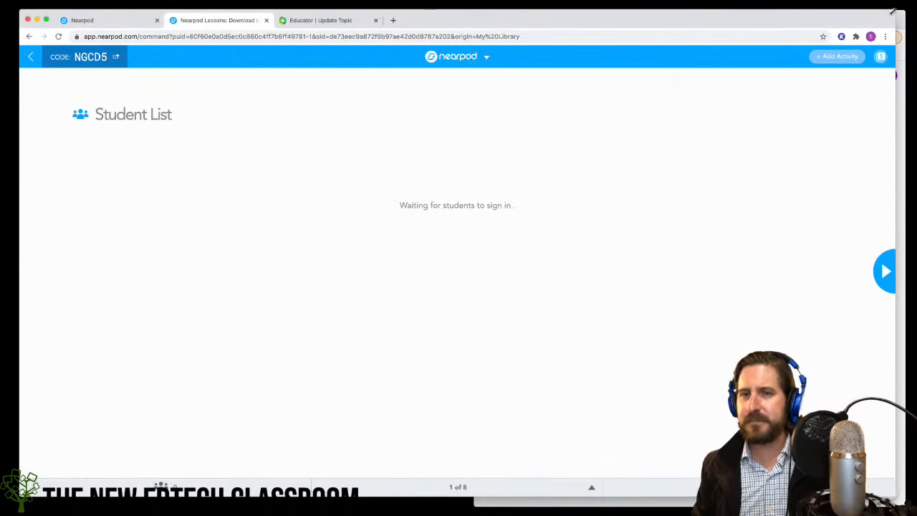
left_click_drag(893, 12, 470, 11)
left_click(477, 13)
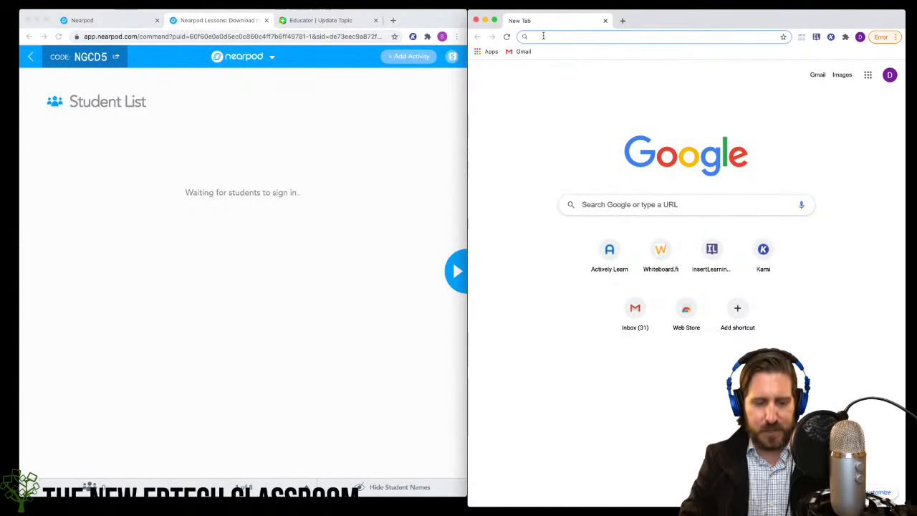
Step: Search for "nearpod" in the student window, open the Nearpod website and enter the live lesson's join code
type("nearpod")
key("Return")
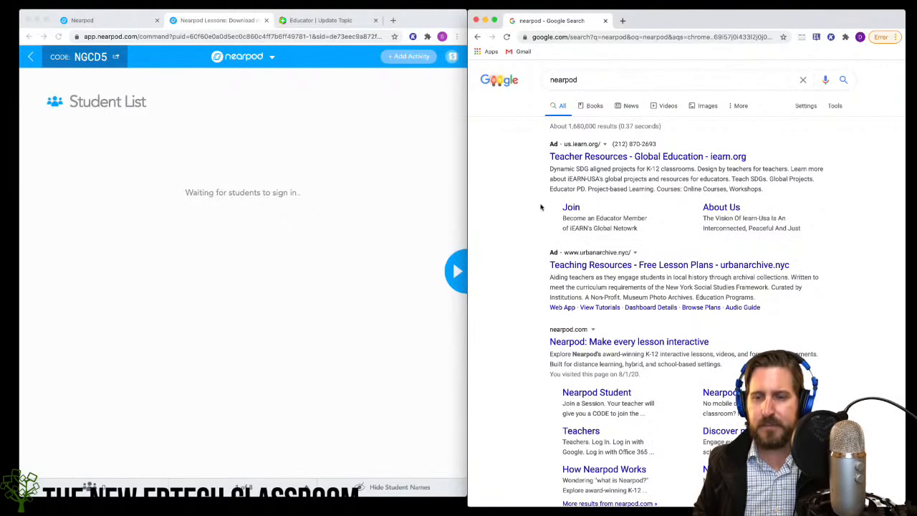
left_click(620, 343)
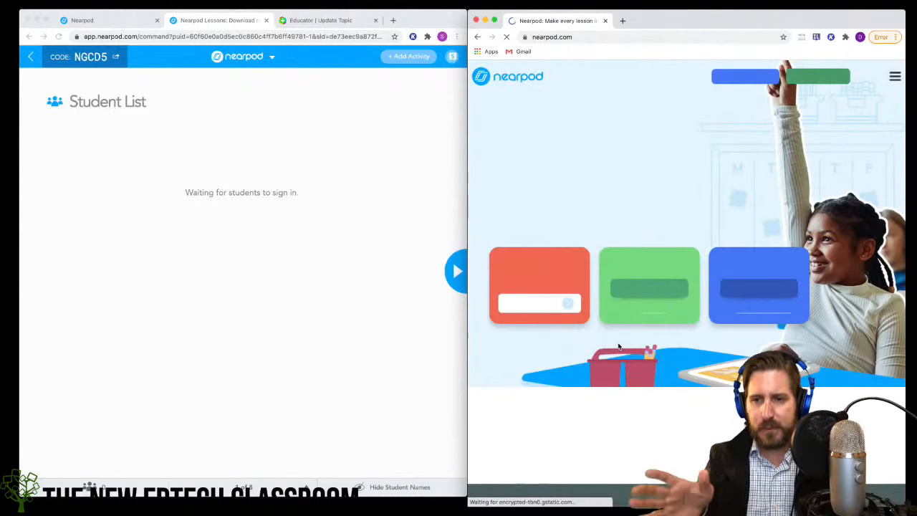
left_click(533, 302)
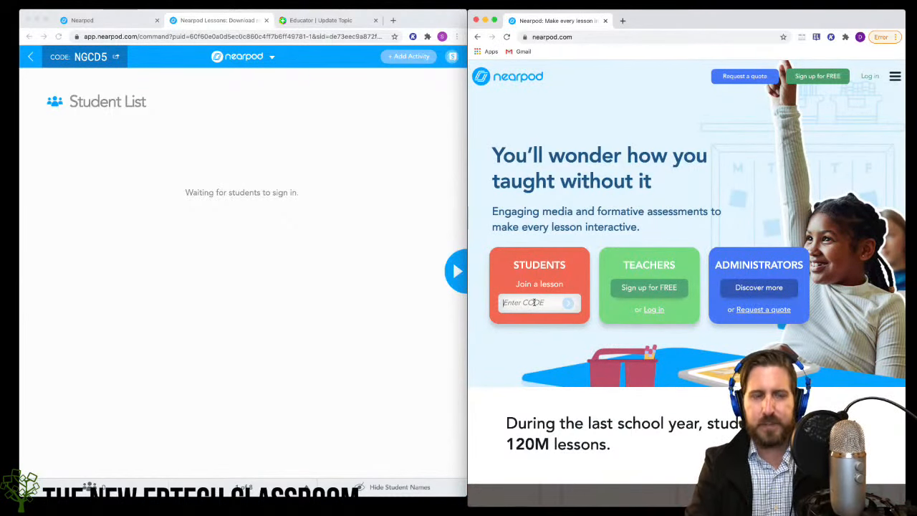
type("ng")
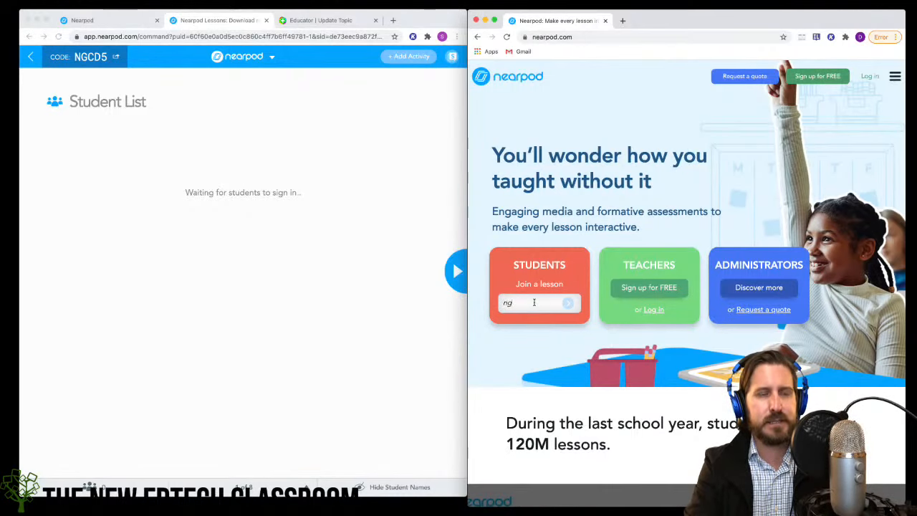
type("cd5")
key("Return")
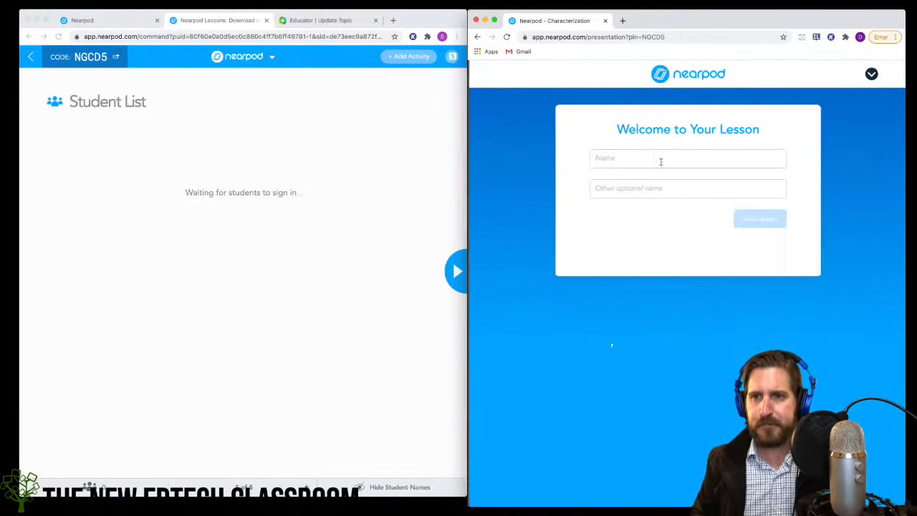
Step: Join the session as "Demo Student" and return to the student list in the teacher window
left_click(658, 158)
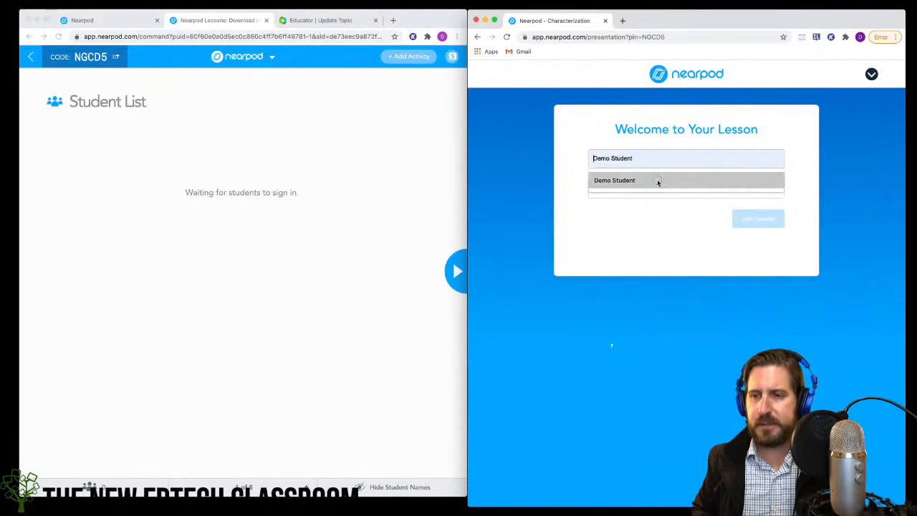
left_click(657, 180)
left_click(762, 222)
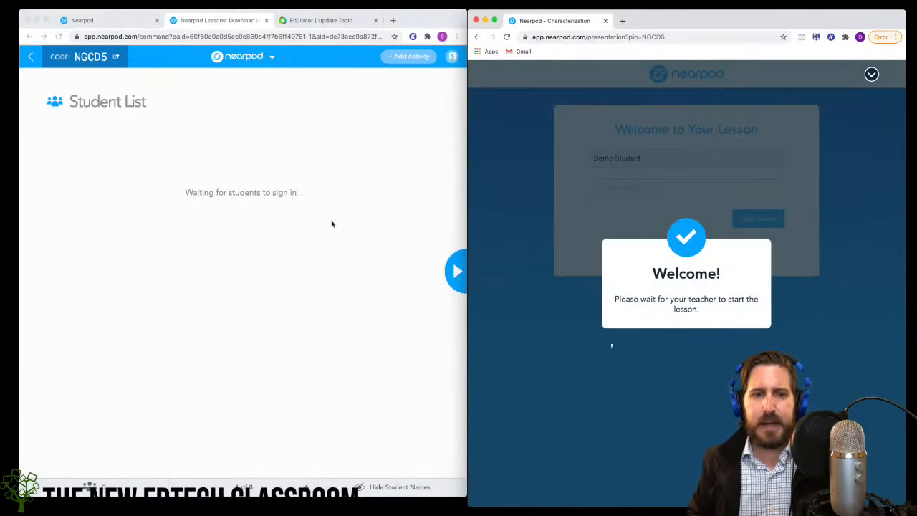
left_click(241, 147)
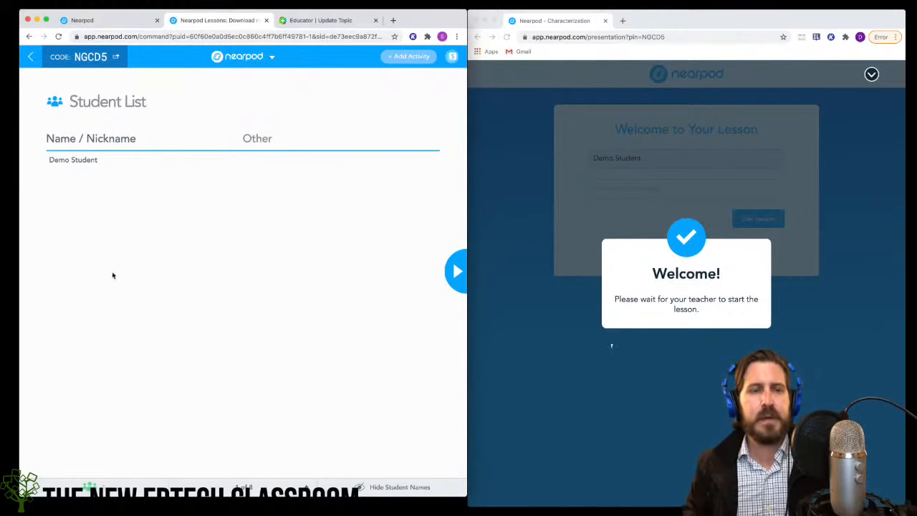
Step: Advance the live lesson to the ELA Lesson agenda slide and examine it in the student window
left_click(455, 271)
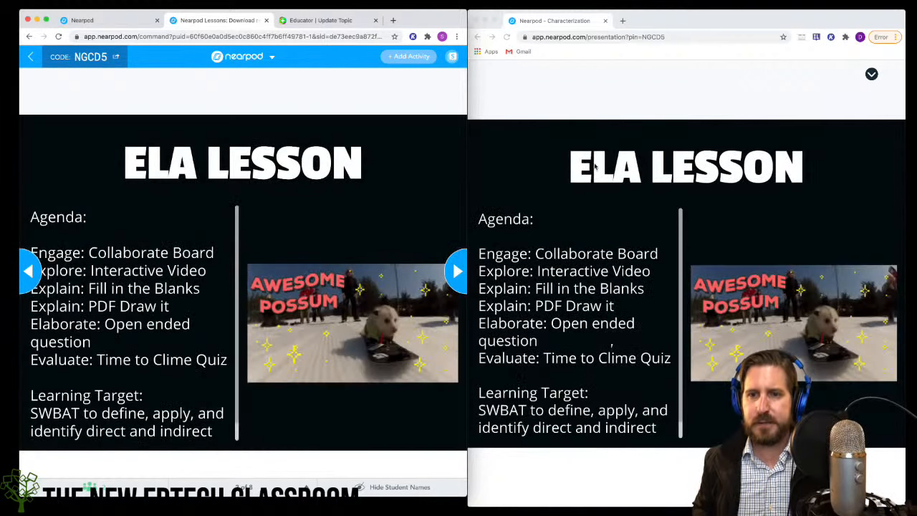
left_click(768, 235)
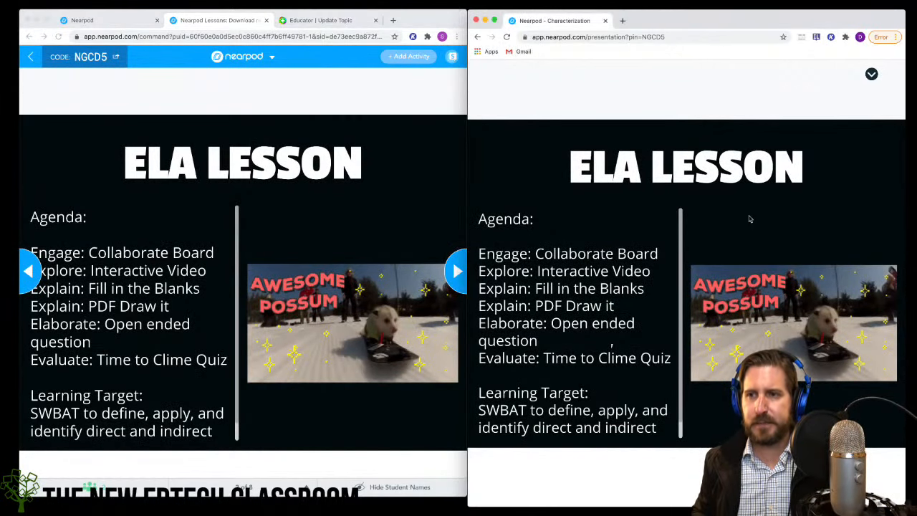
triple_click(750, 219)
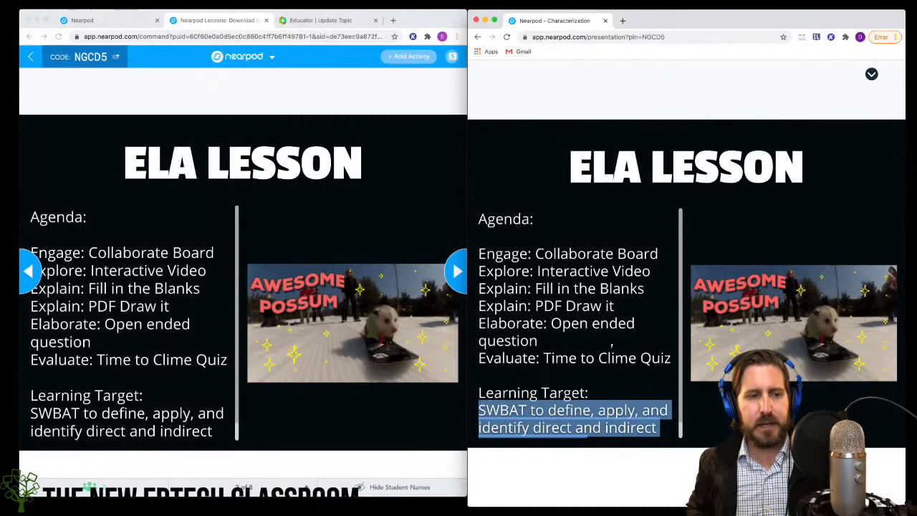
key("super+Tab")
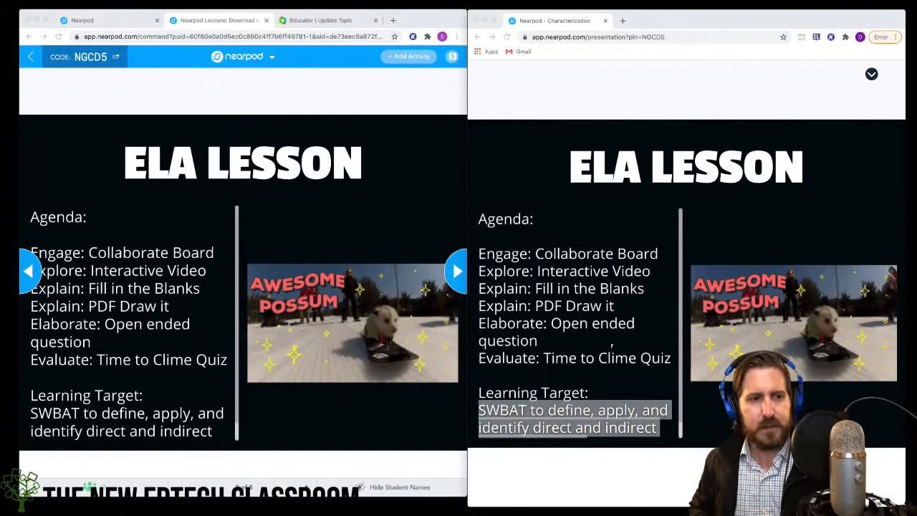
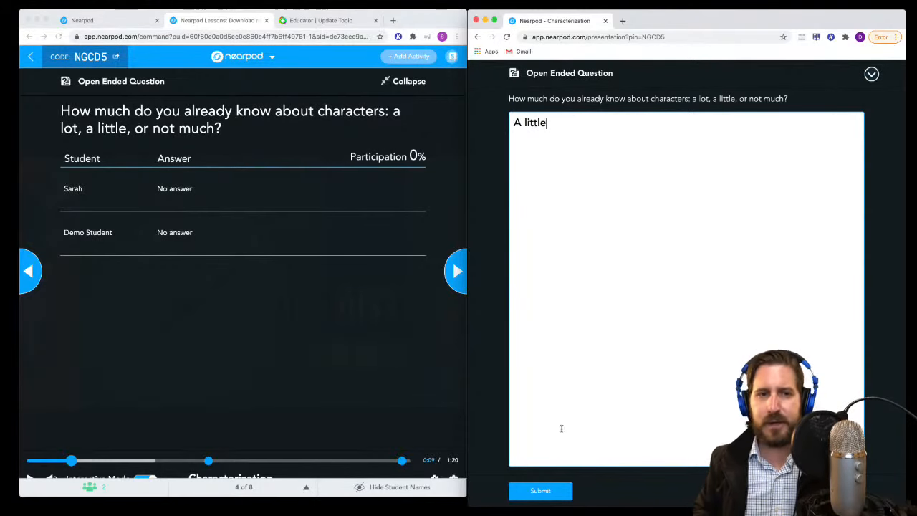
Step: Submit "A little" as the demo student's open-ended answer and share that response with the class from the teacher window
left_click(540, 491)
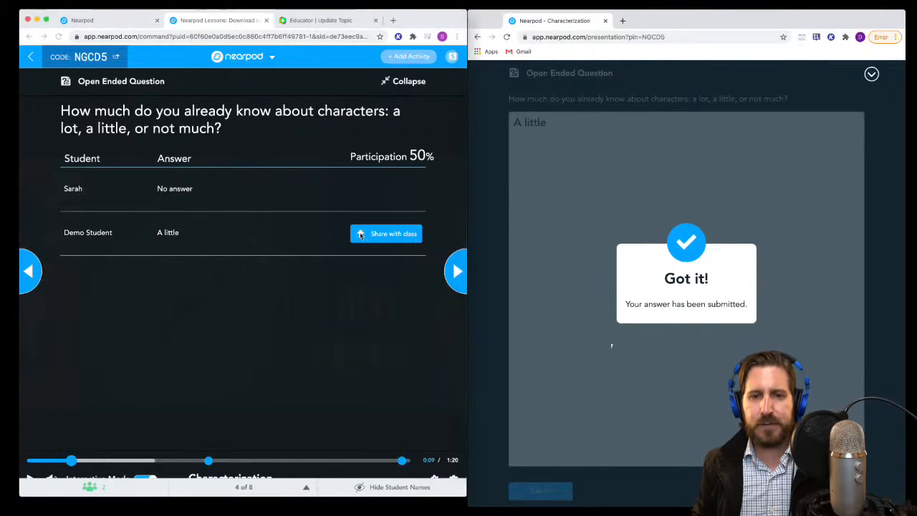
left_click(362, 235)
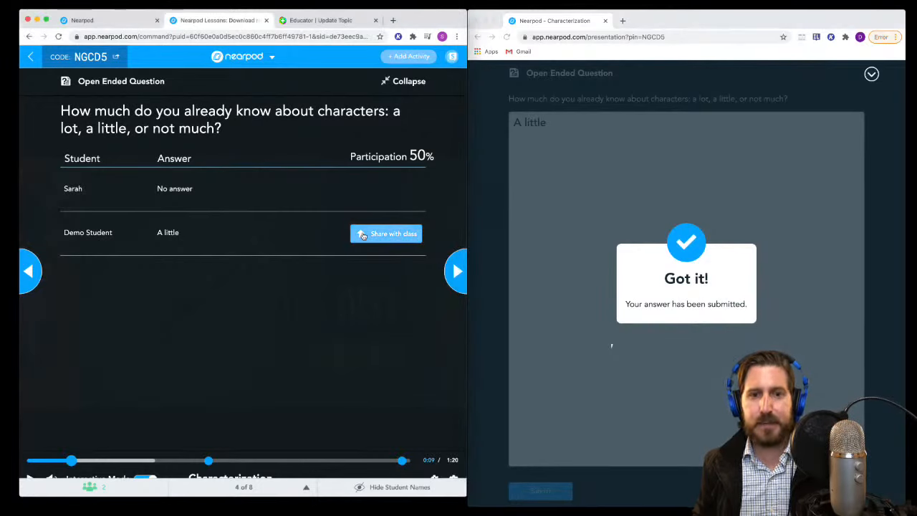
left_click(363, 235)
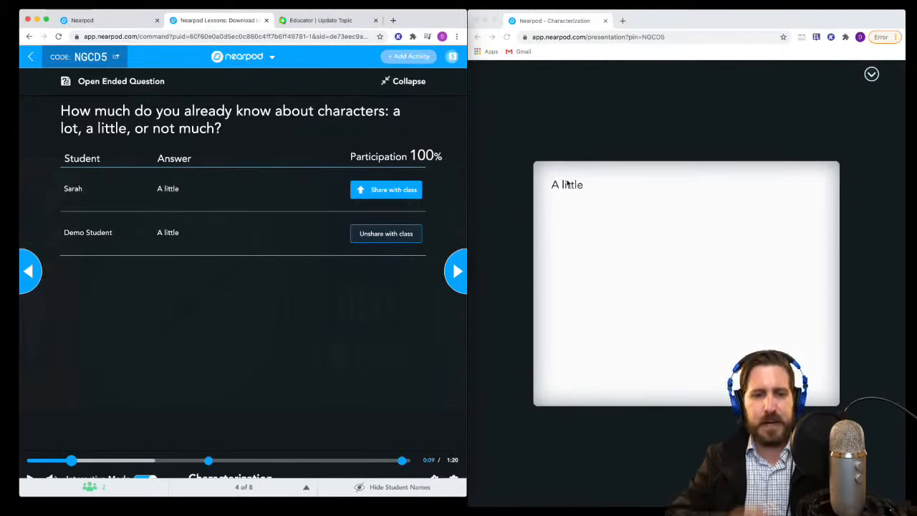
Step: Advance the live lesson to the Fill in the blanks activity and place "Direct", "traits." and "Indirect" in the student's first three blanks
left_click(456, 271)
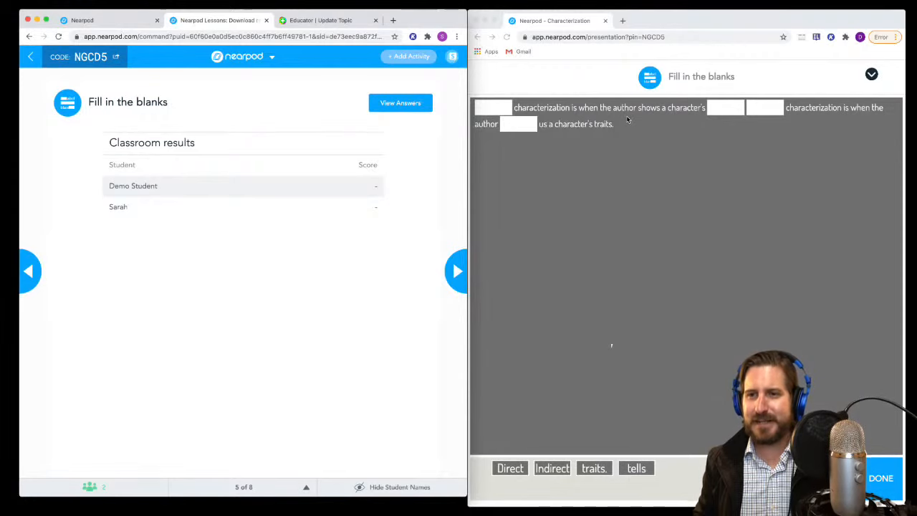
left_click(509, 472)
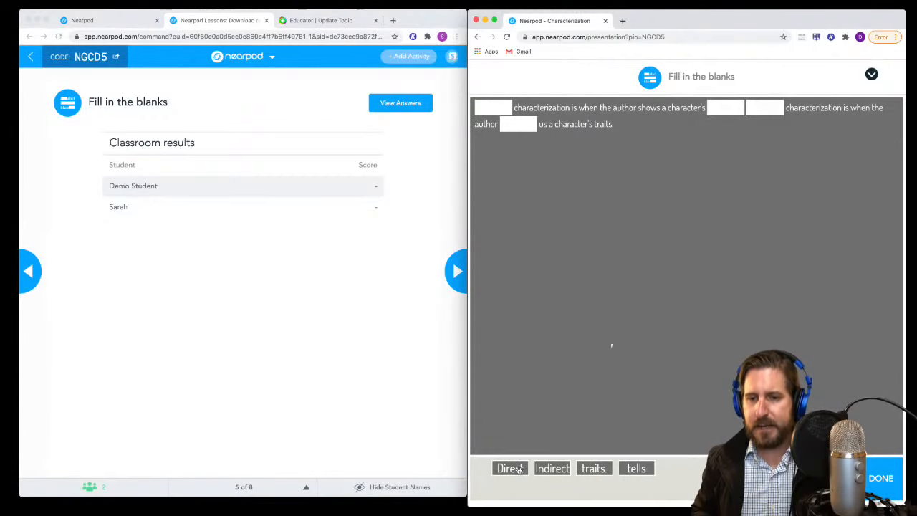
left_click(520, 470)
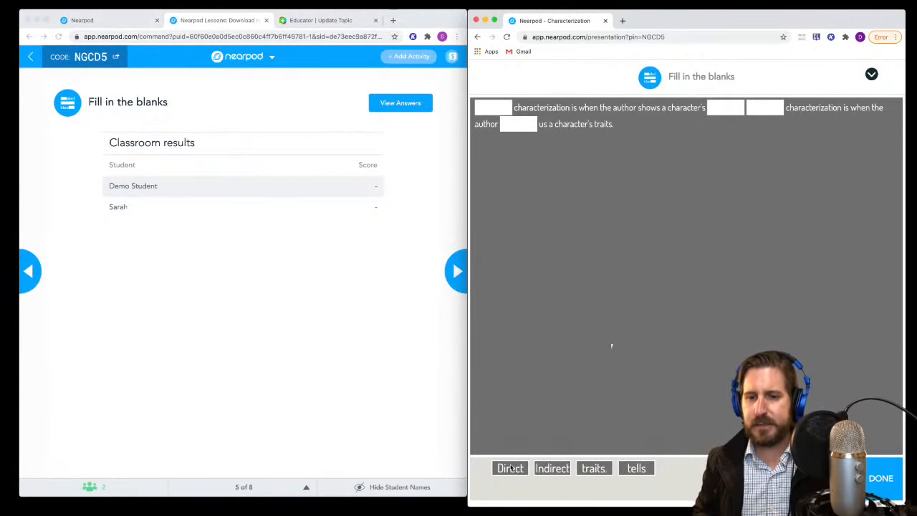
left_click_drag(511, 467, 494, 107)
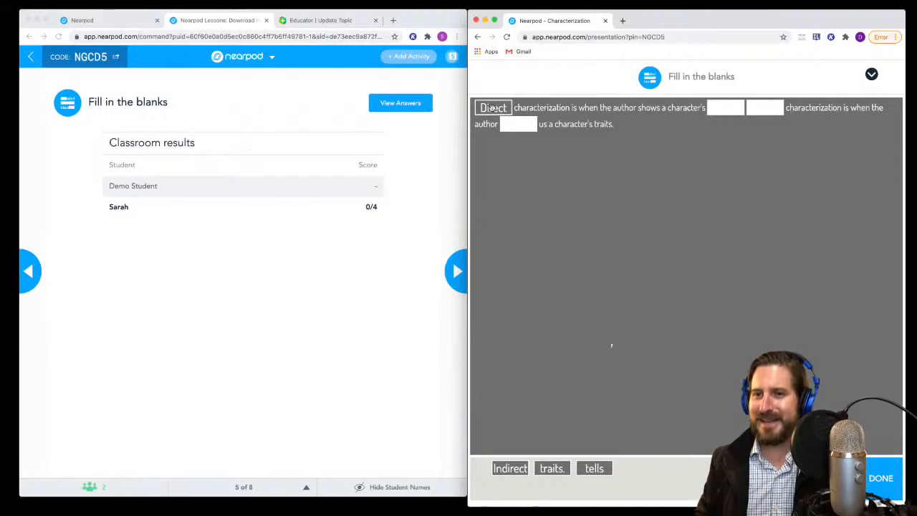
mouse_move(493, 108)
left_mouse_down()
mouse_move(741, 111)
mouse_move(493, 108)
left_mouse_up()
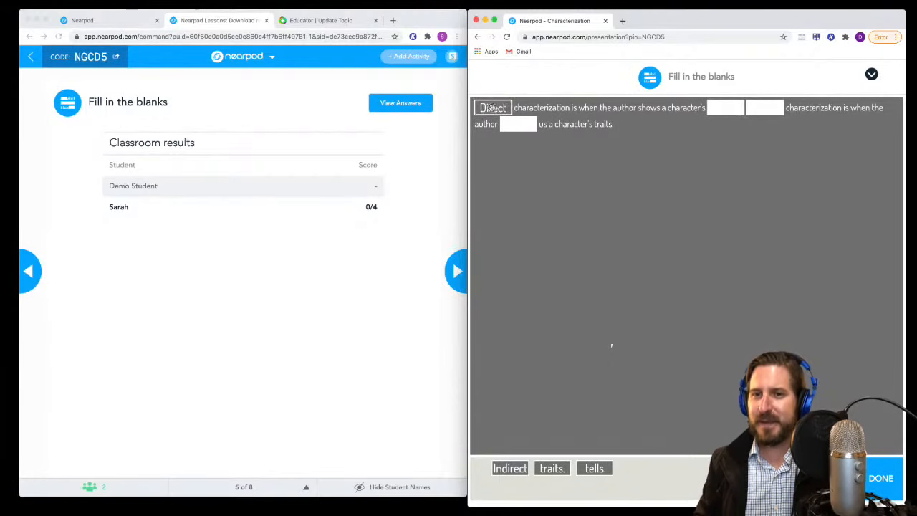
left_click_drag(545, 471, 725, 109)
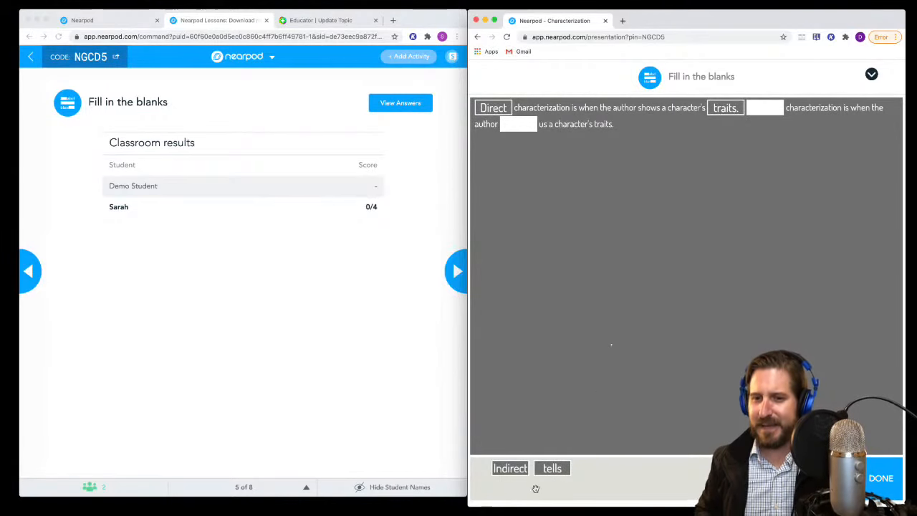
left_click_drag(510, 468, 766, 113)
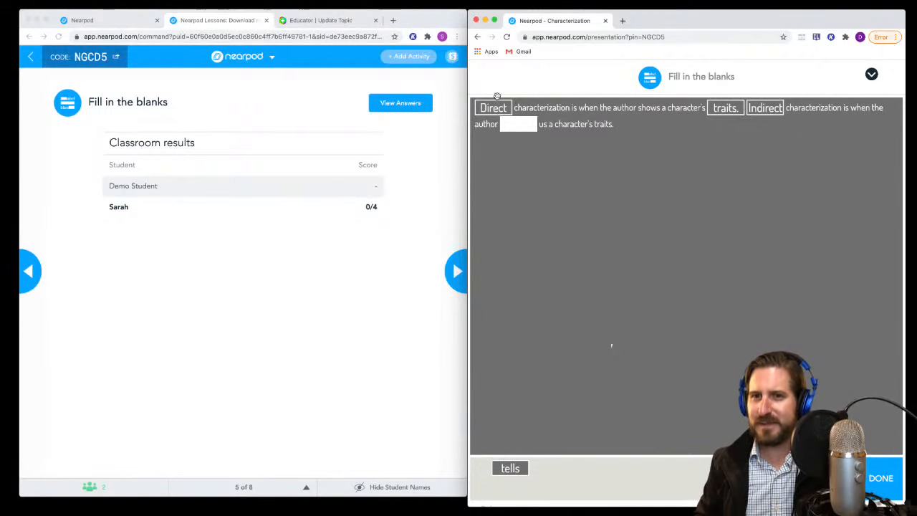
Step: Rearrange the student's blanks to "Indirect", "traits.", "Direct" and "tells", submit the answers and close the score message
left_click_drag(499, 109, 523, 126)
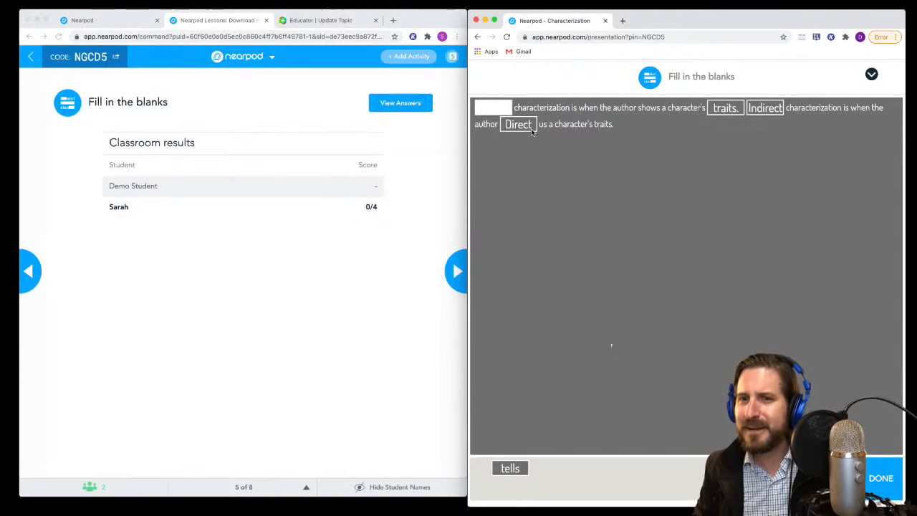
mouse_move(523, 125)
left_mouse_down()
mouse_move(503, 108)
mouse_move(528, 126)
left_mouse_up()
mouse_move(772, 107)
left_mouse_down()
mouse_move(493, 108)
mouse_move(610, 119)
mouse_move(765, 107)
left_mouse_up()
left_click_drag(515, 466, 519, 126)
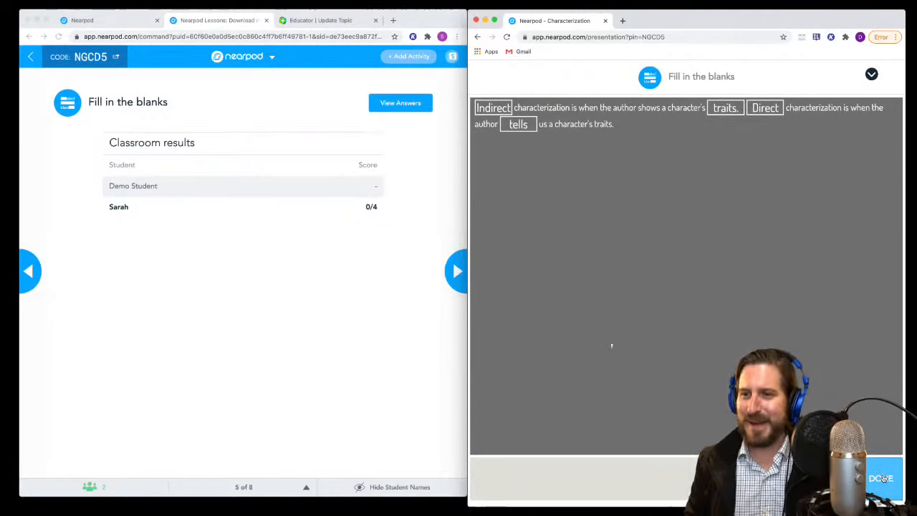
left_click(884, 478)
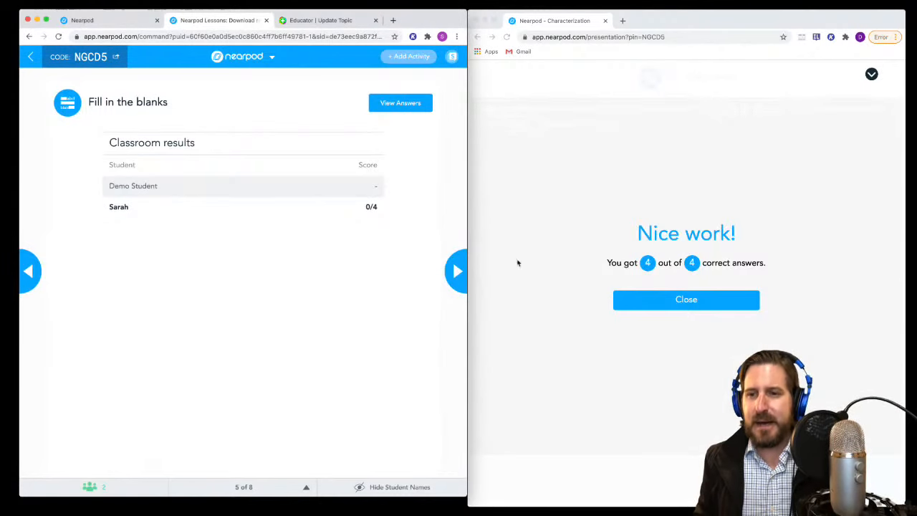
left_click(687, 301)
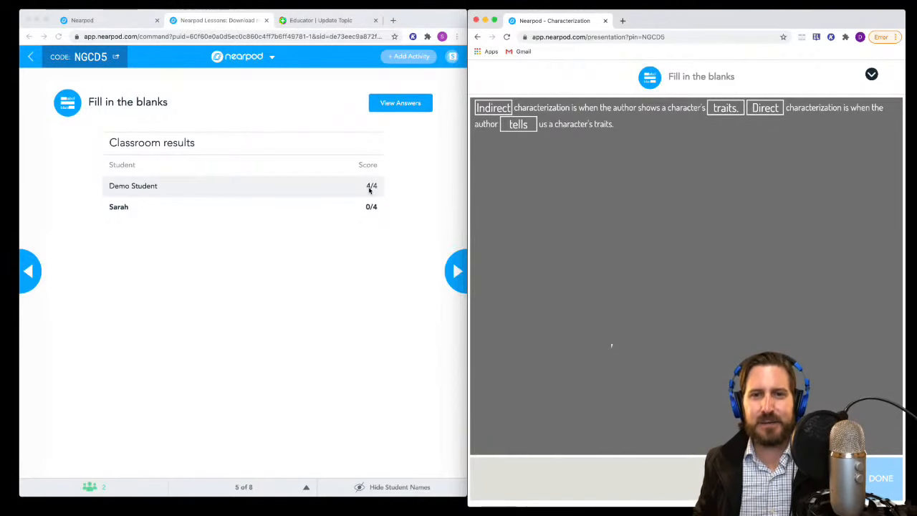
Step: View the correct fill-in-the-blanks answers in the teacher window and close them
left_click(390, 105)
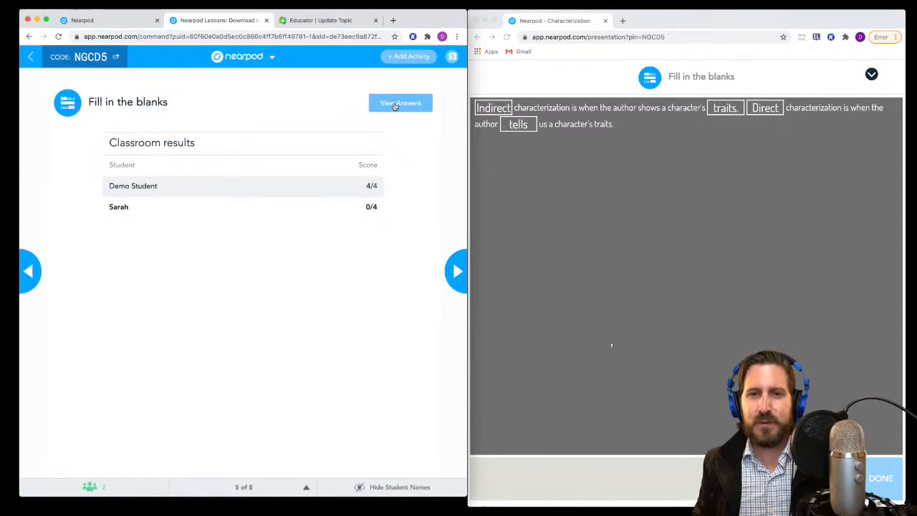
left_click(394, 105)
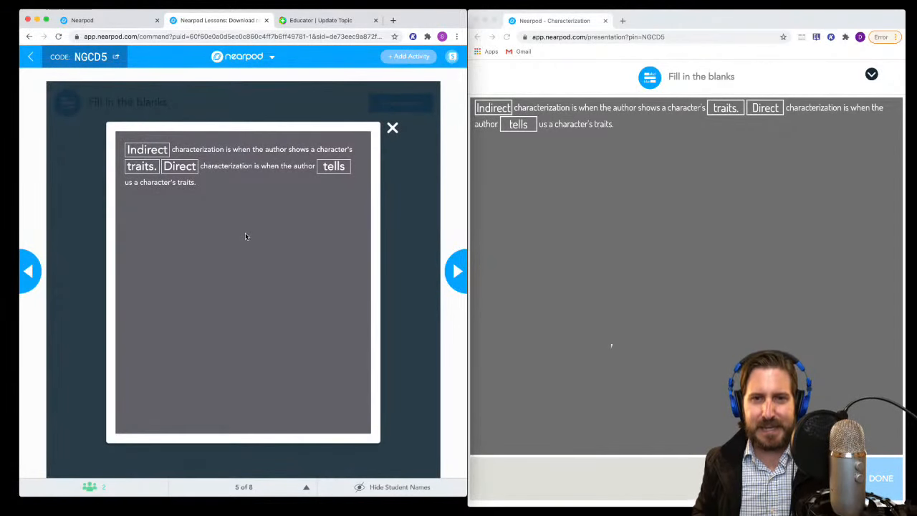
left_click(392, 129)
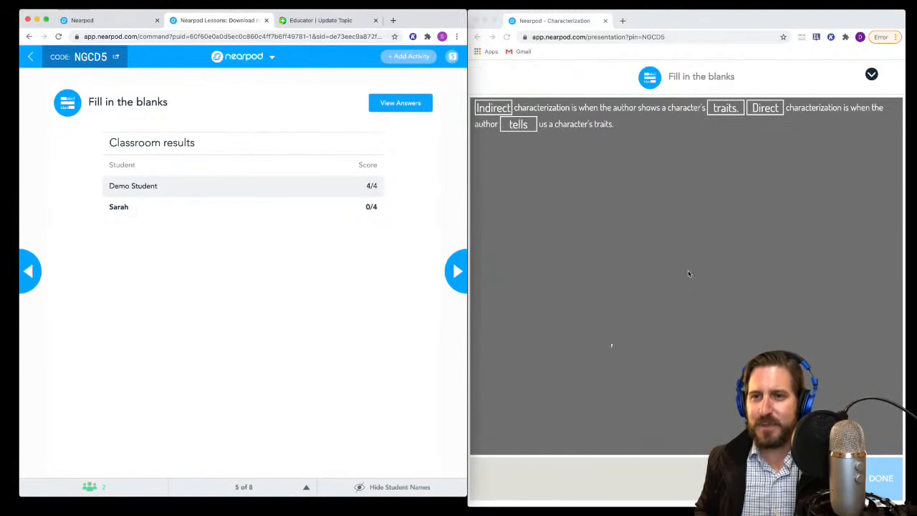
Step: Start the timed Draw It activity from the teacher window and circle "She was a large woman" in the student's passage
left_click(459, 272)
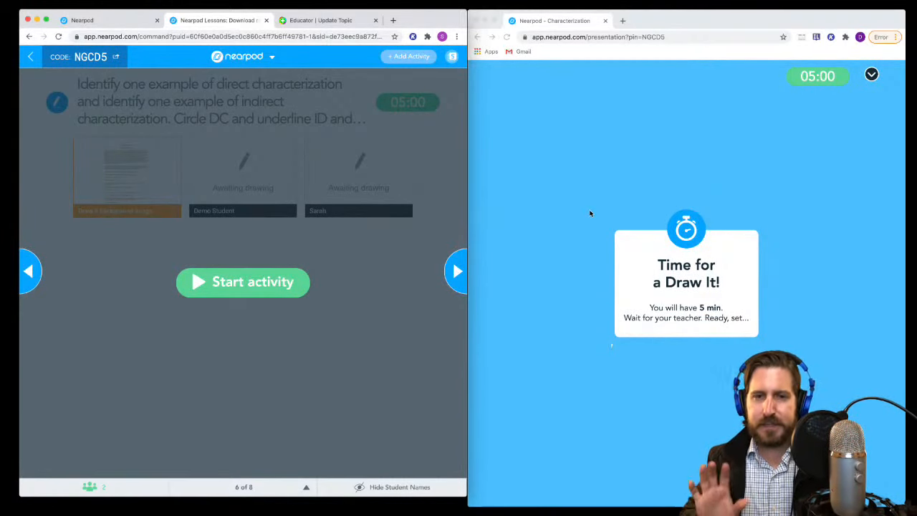
left_click(238, 281)
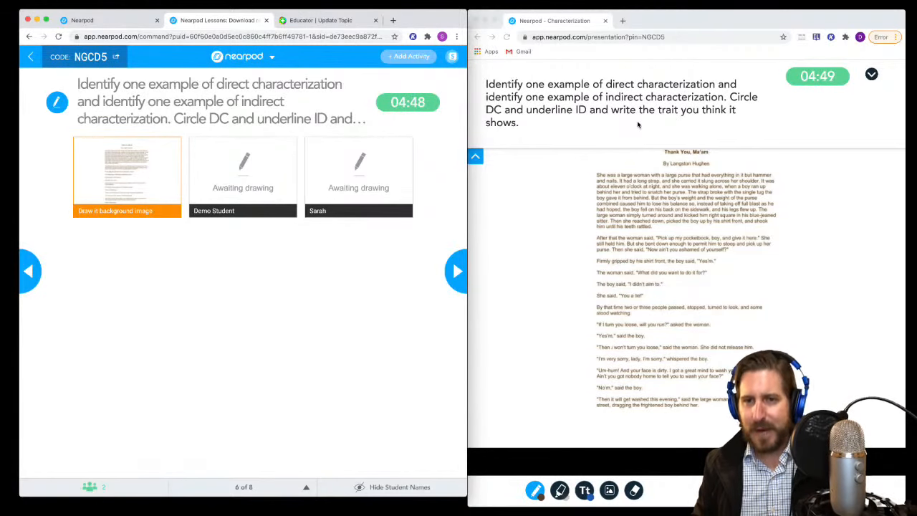
left_click(534, 495)
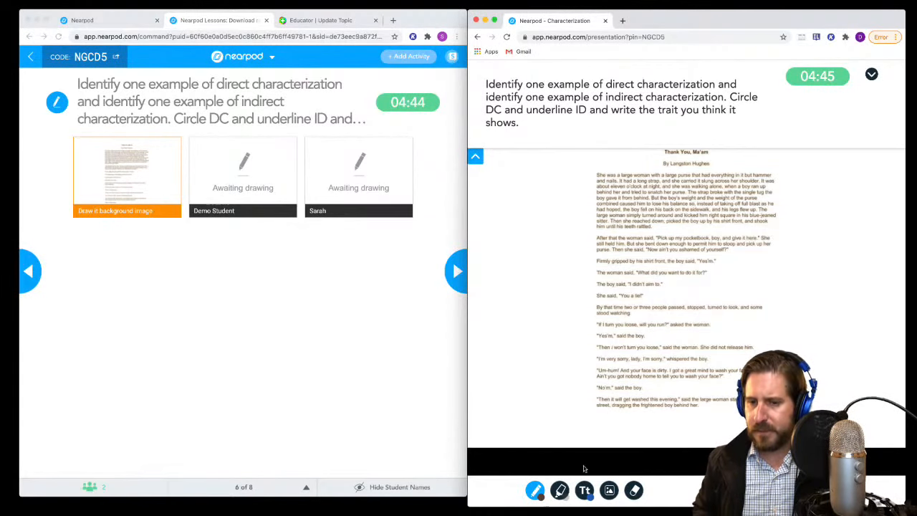
left_click(535, 493)
left_click_drag(505, 442, 505, 456)
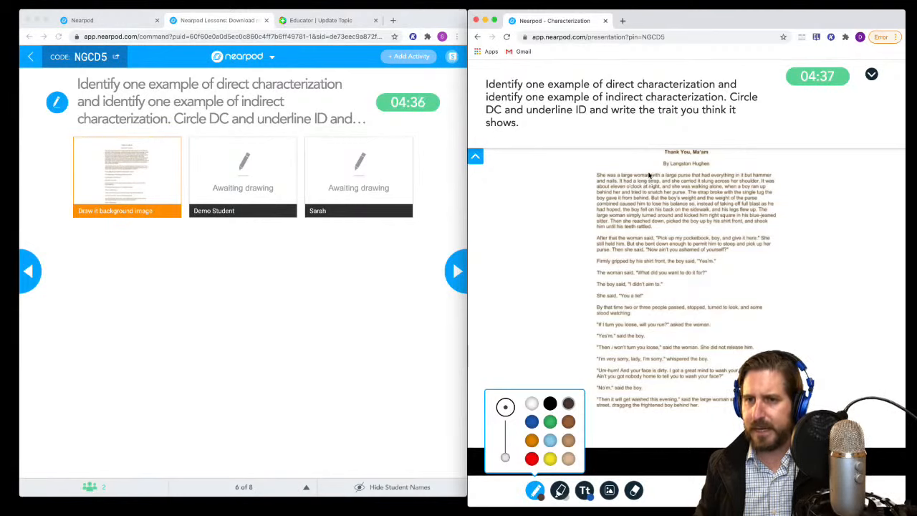
mouse_move(649, 175)
left_mouse_down()
mouse_move(596, 176)
mouse_move(652, 181)
mouse_move(643, 172)
left_mouse_up()
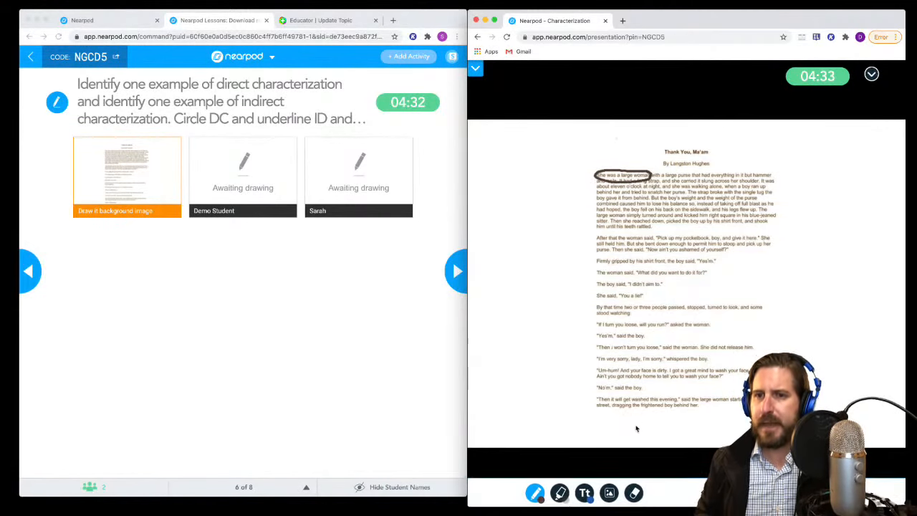
Step: Underline the boy's line "I didn't aim to." in the student's passage and draw a line from it to the margin
left_click(476, 68)
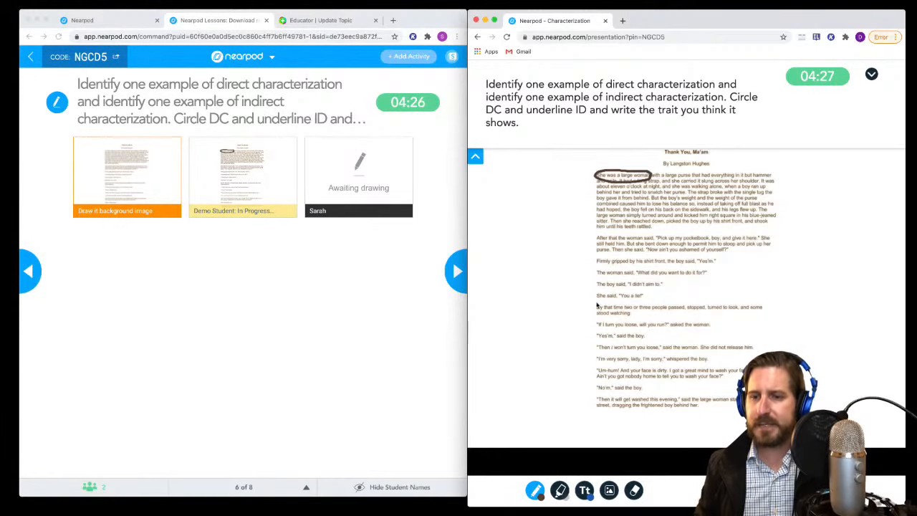
left_click(535, 492)
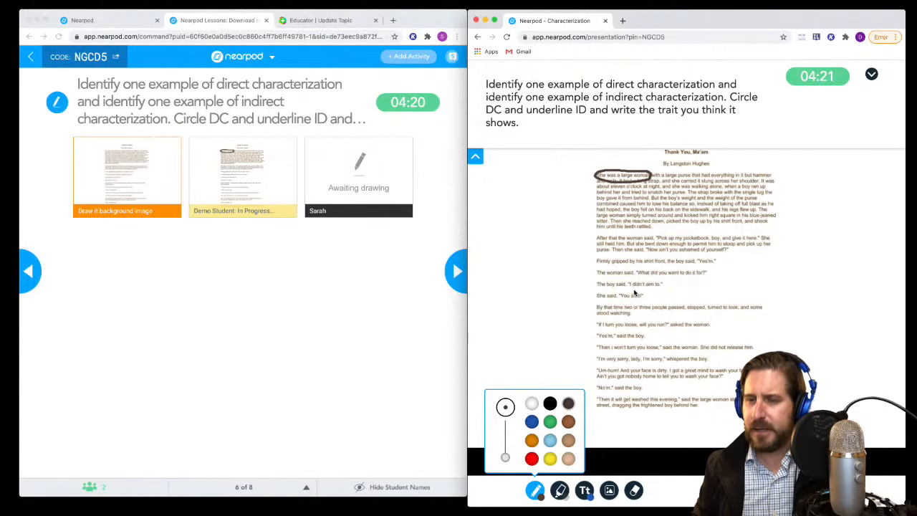
left_click_drag(629, 286, 664, 286)
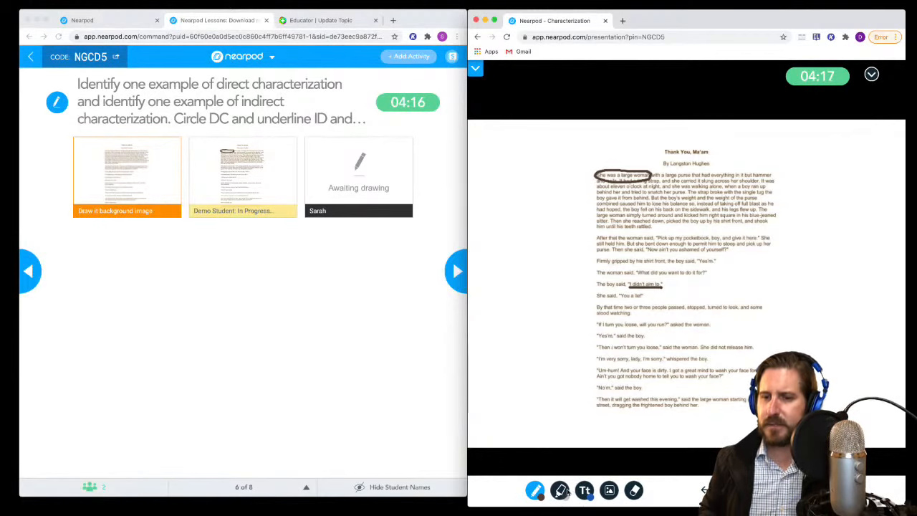
mouse_move(666, 284)
left_mouse_down()
mouse_move(707, 283)
mouse_move(786, 251)
left_mouse_up()
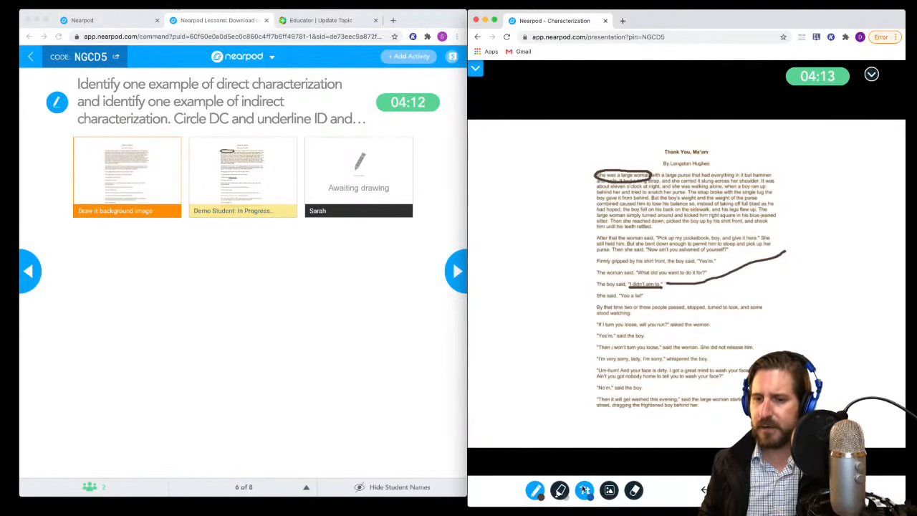
Step: Add a text box to the student's Draw It passage
left_click(584, 490)
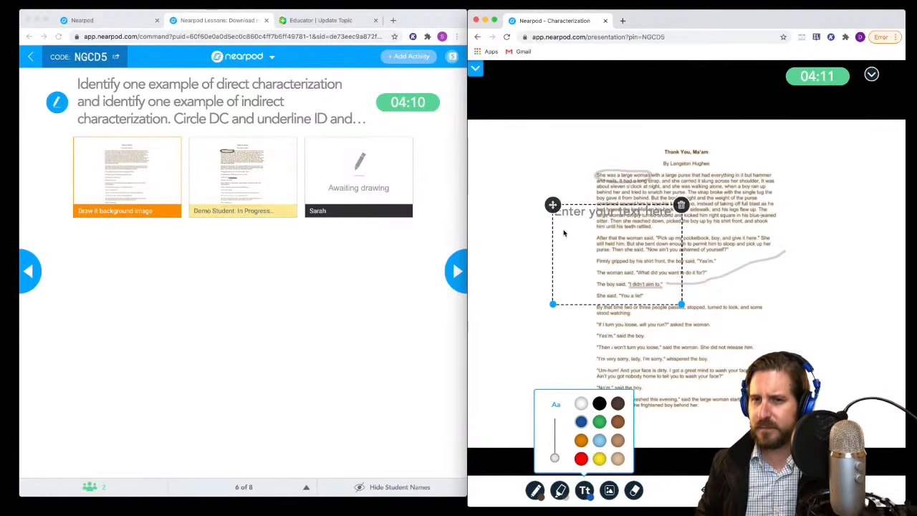